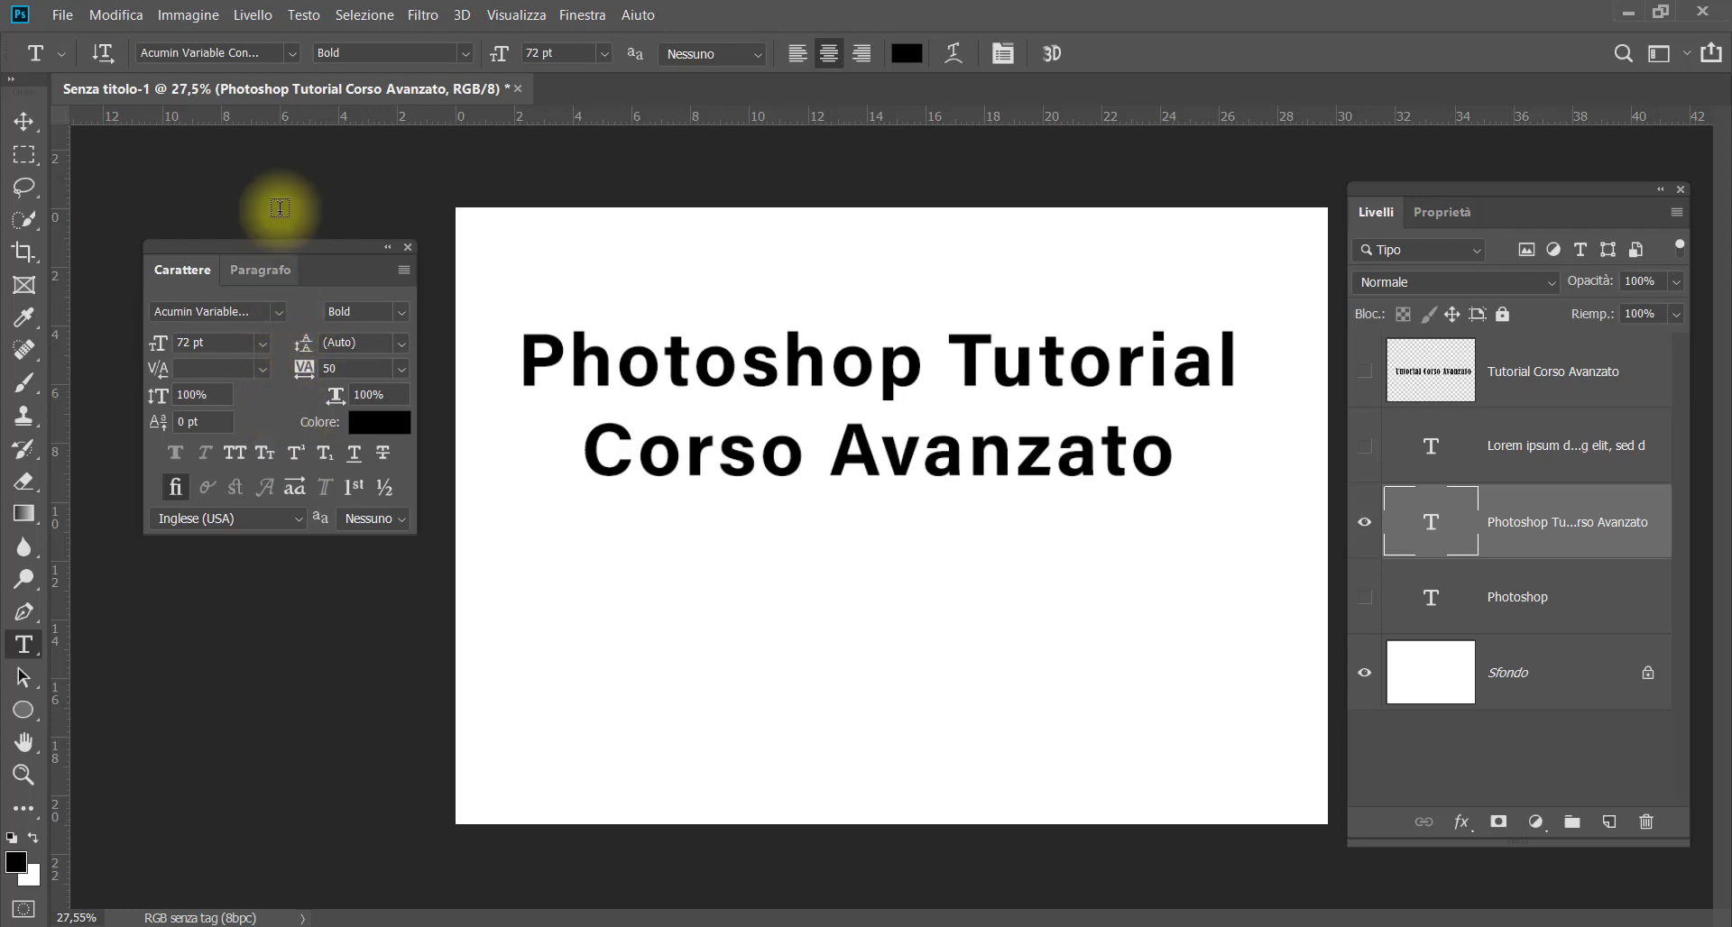
# Open the font family list for the 'Photoshop Tutorial / Corso Avanzato' title
pyautogui.click(290, 53)
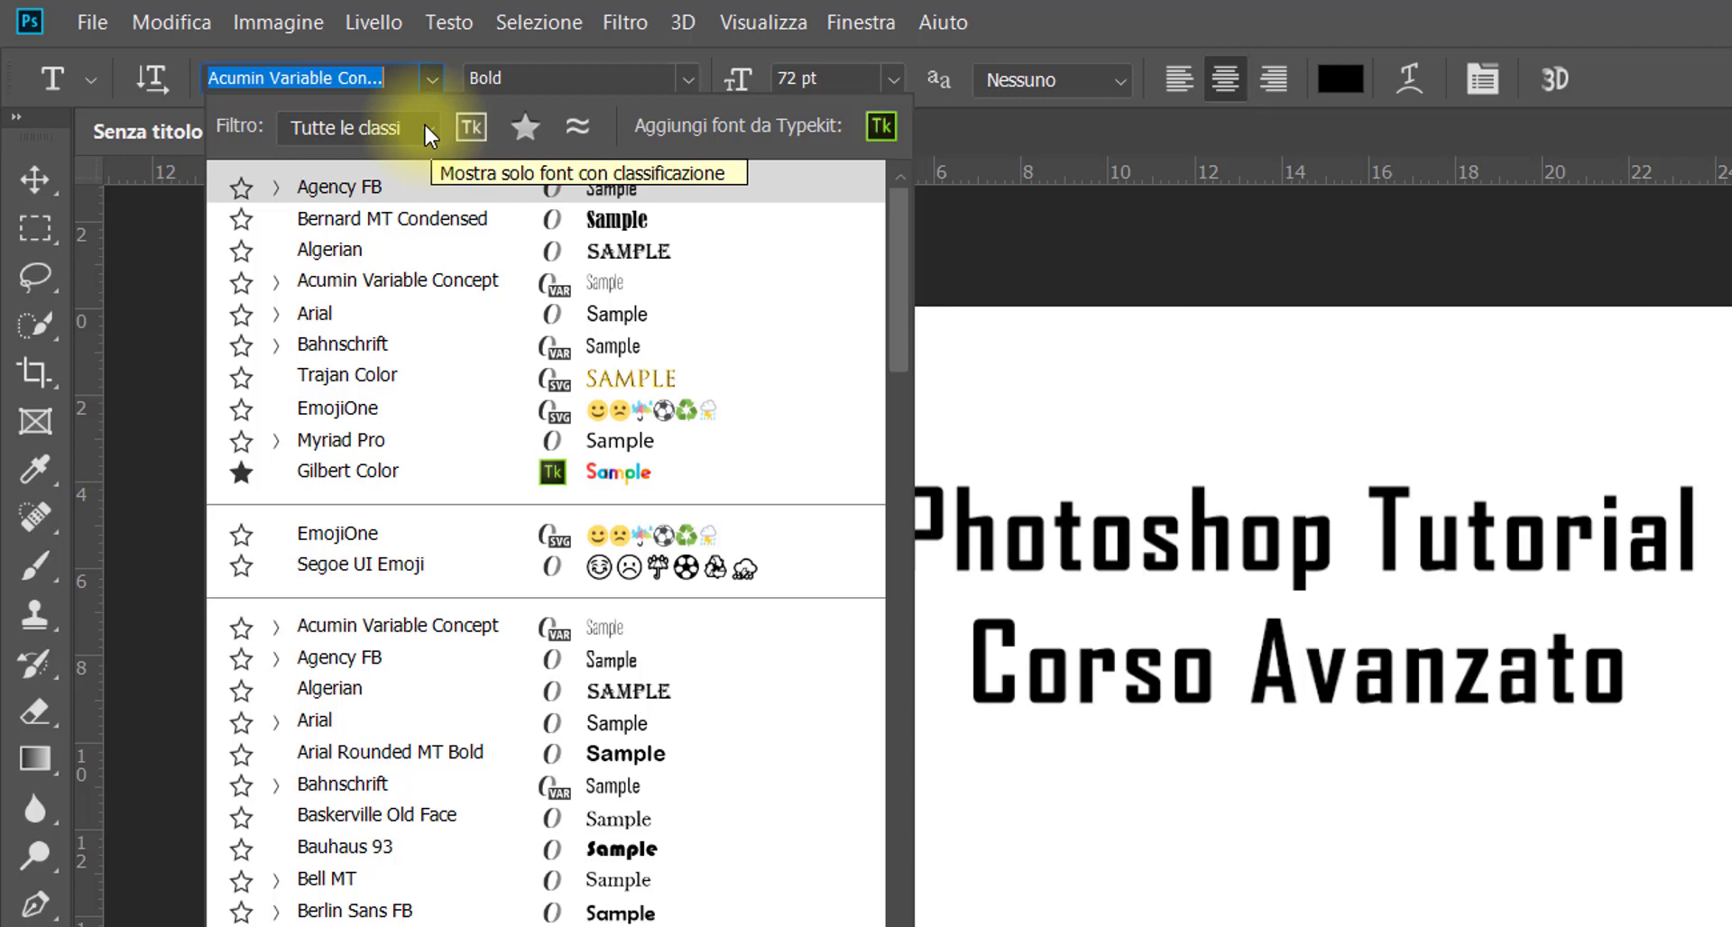
pyautogui.click(423, 121)
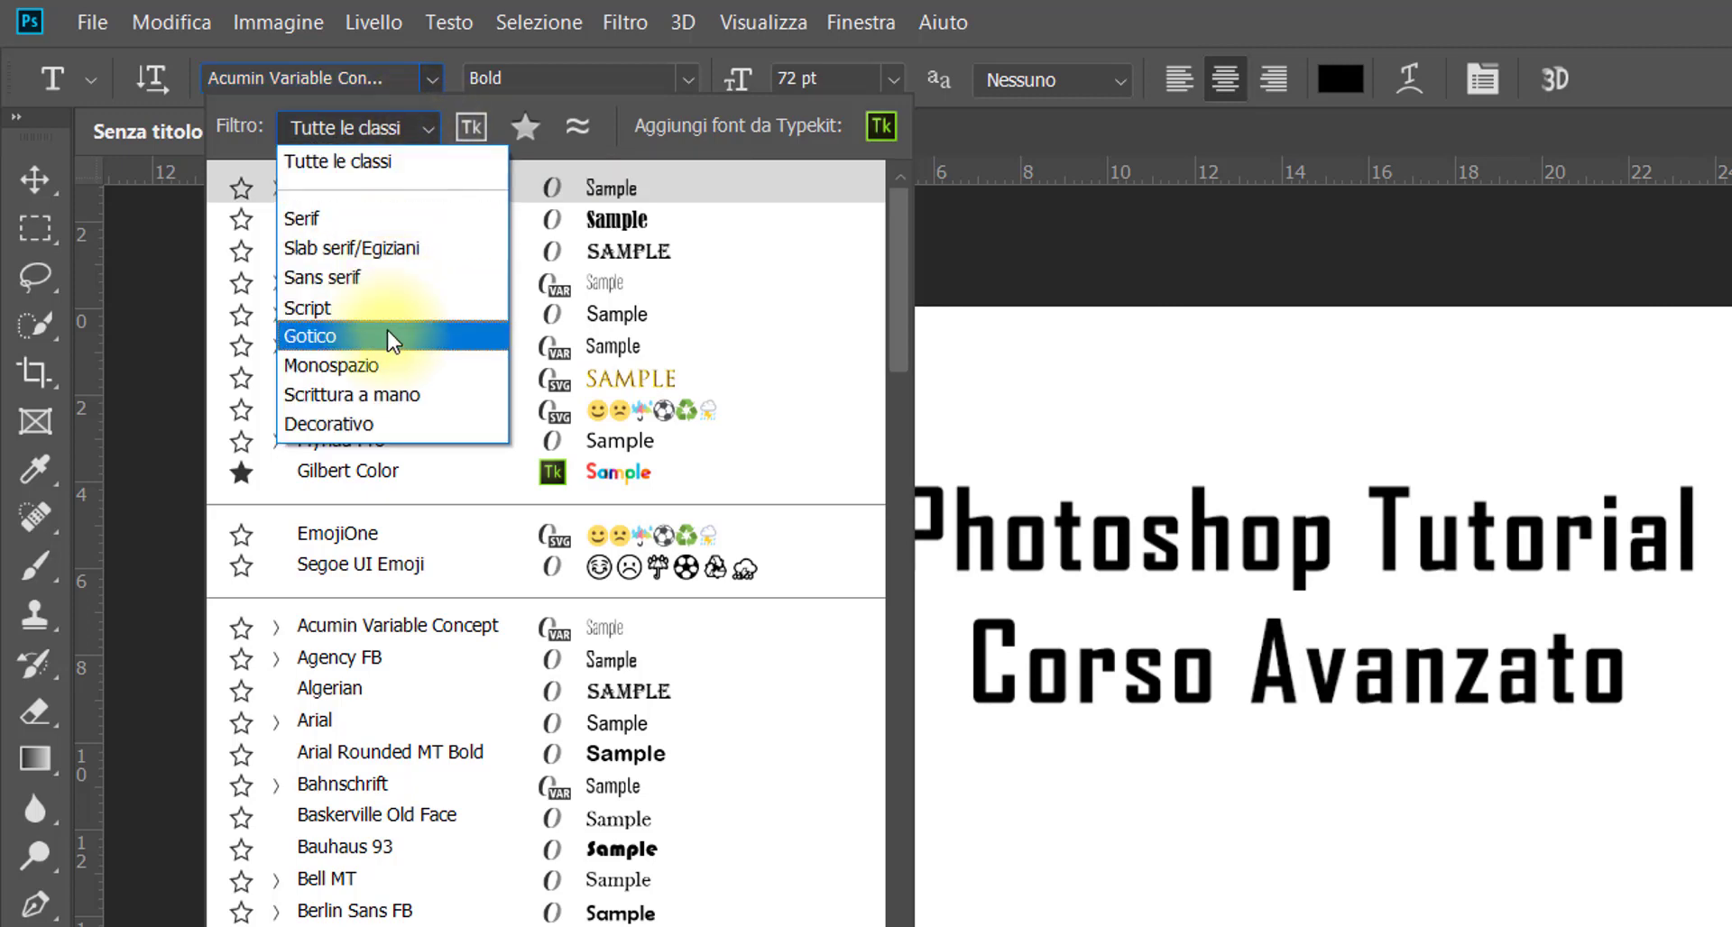
pyautogui.click(395, 397)
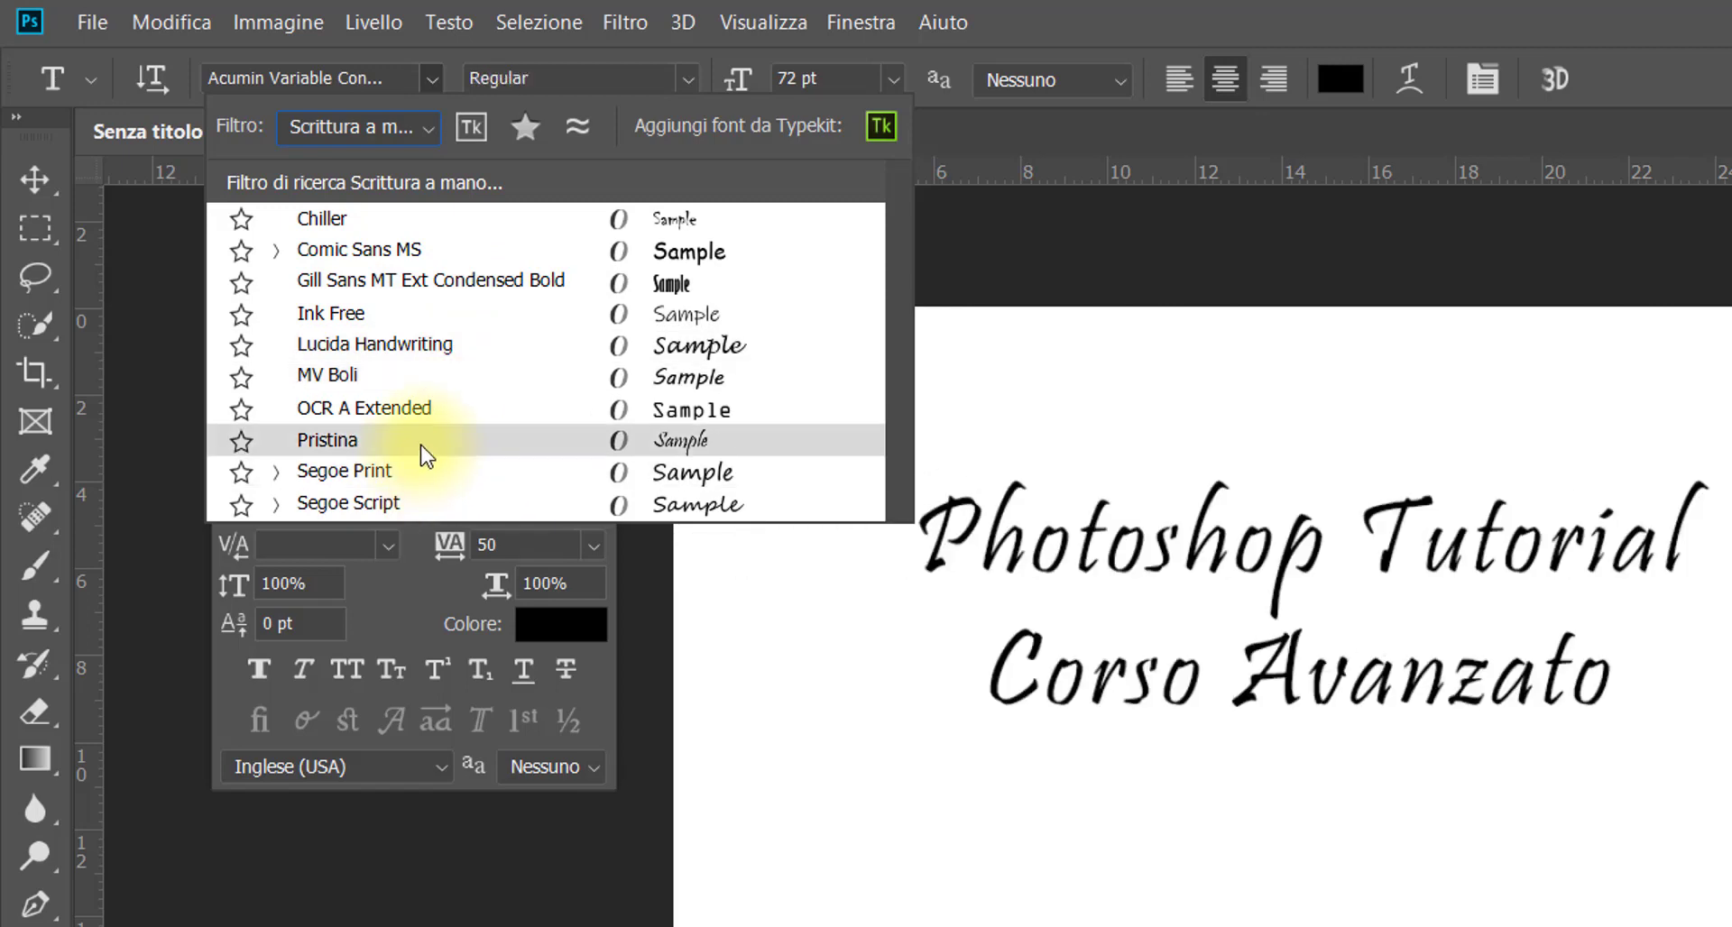
pyautogui.click(426, 132)
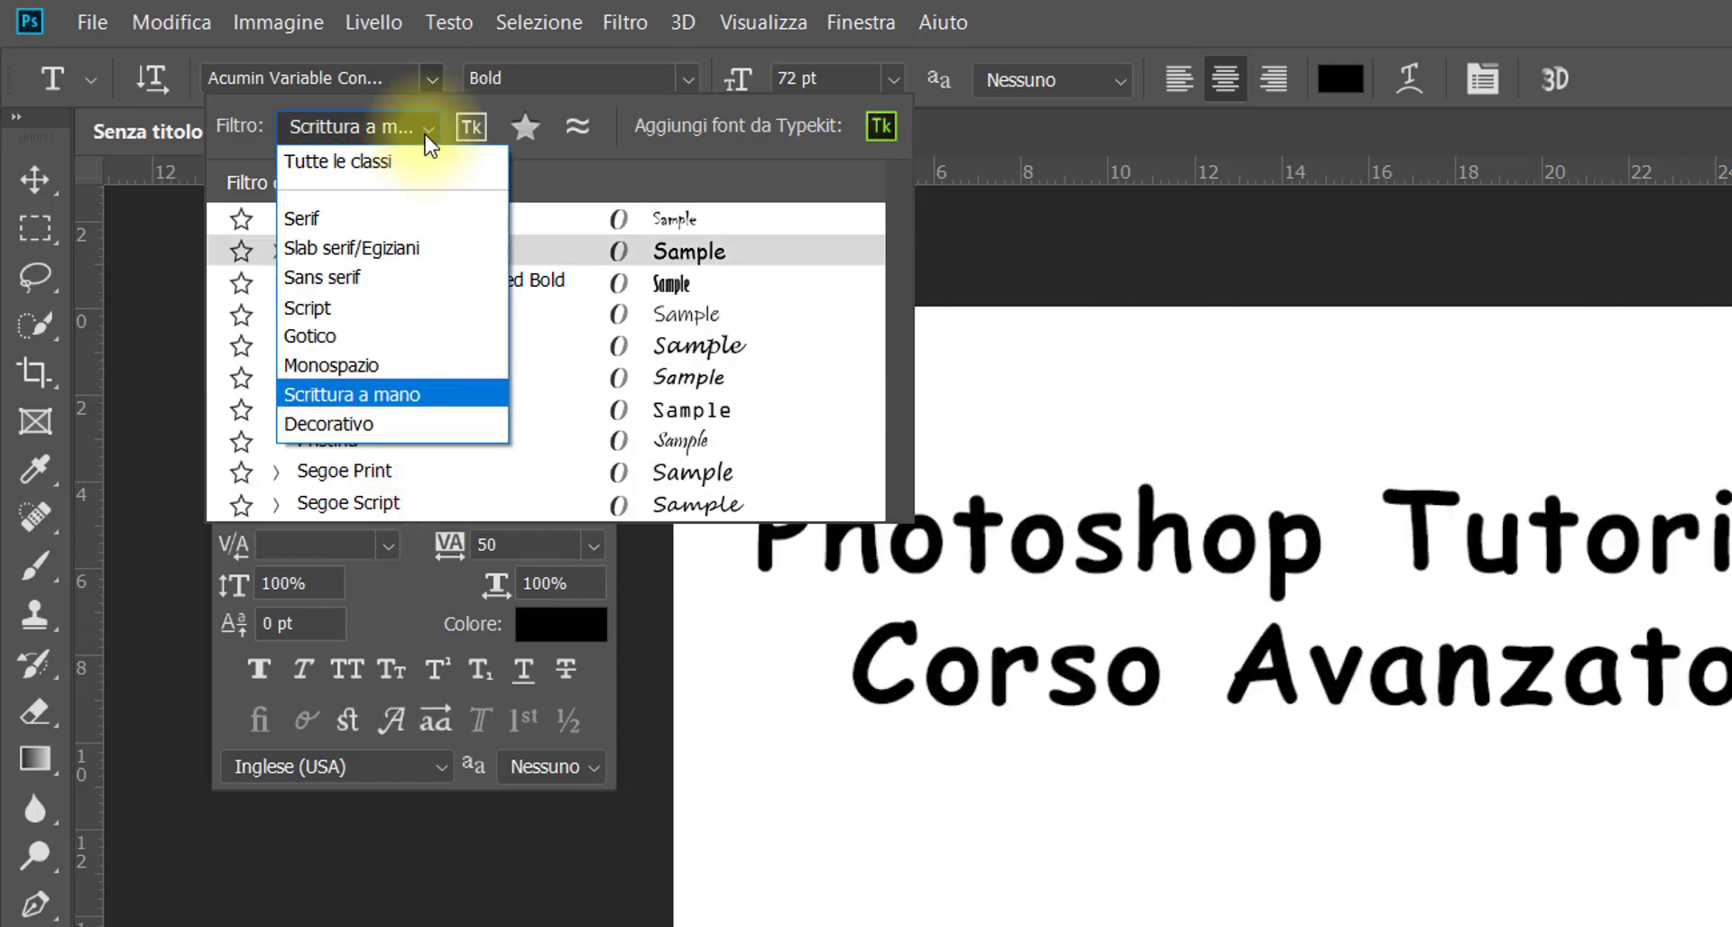
pyautogui.click(359, 426)
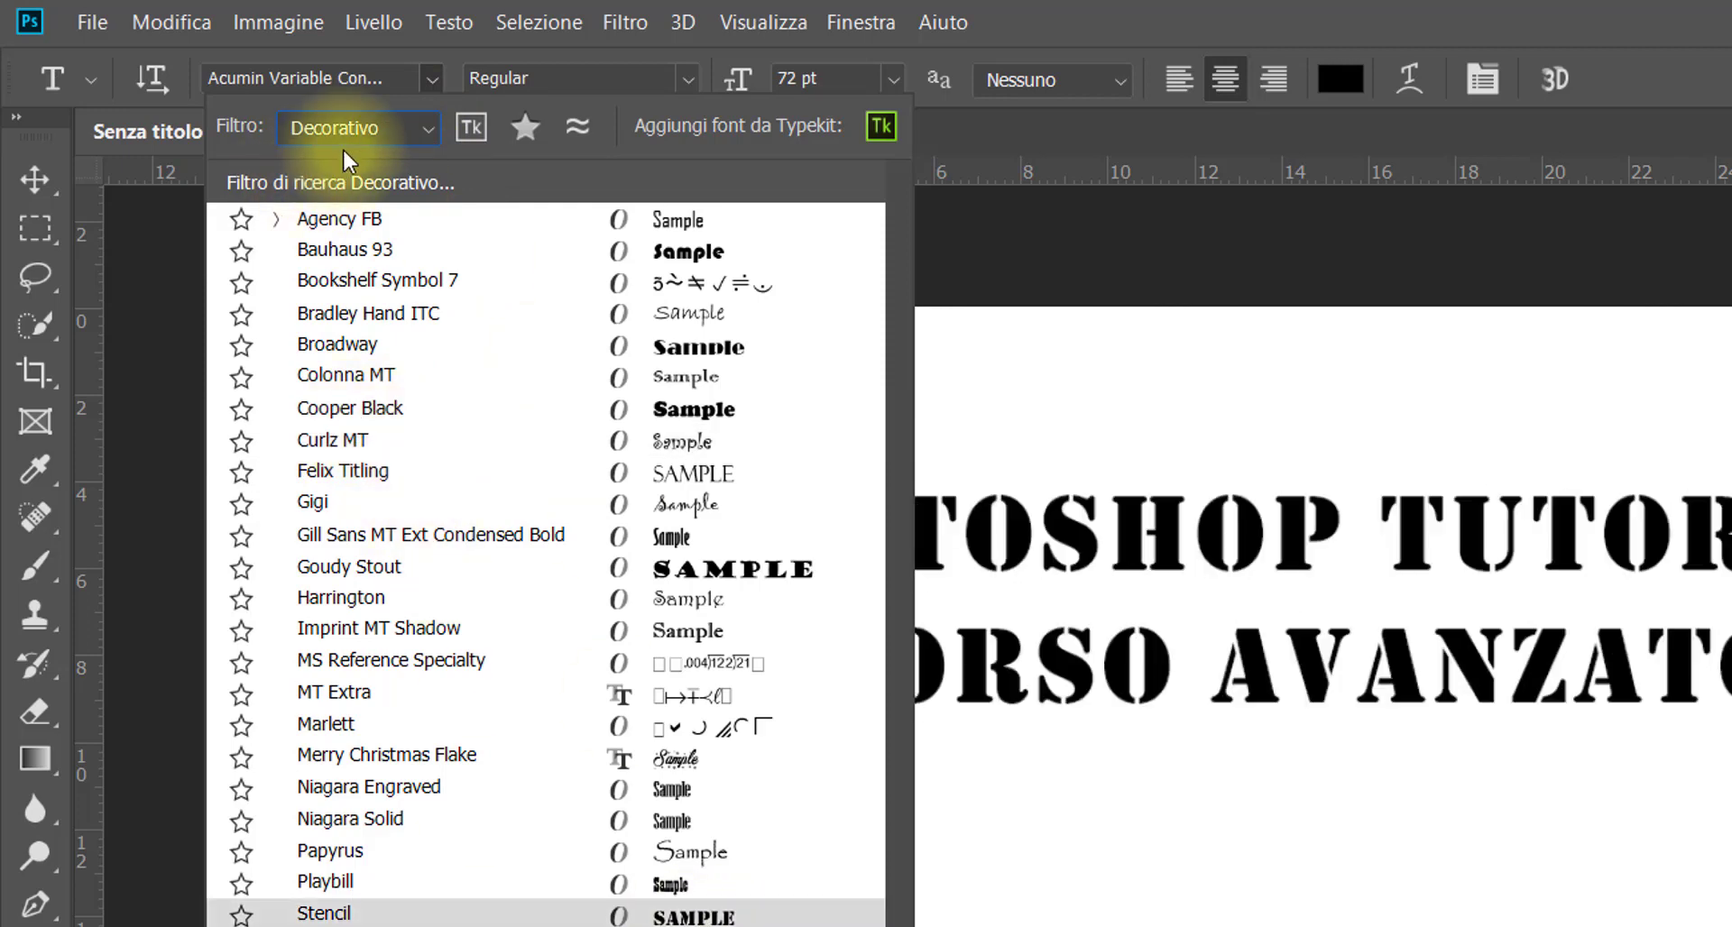
pyautogui.click(425, 128)
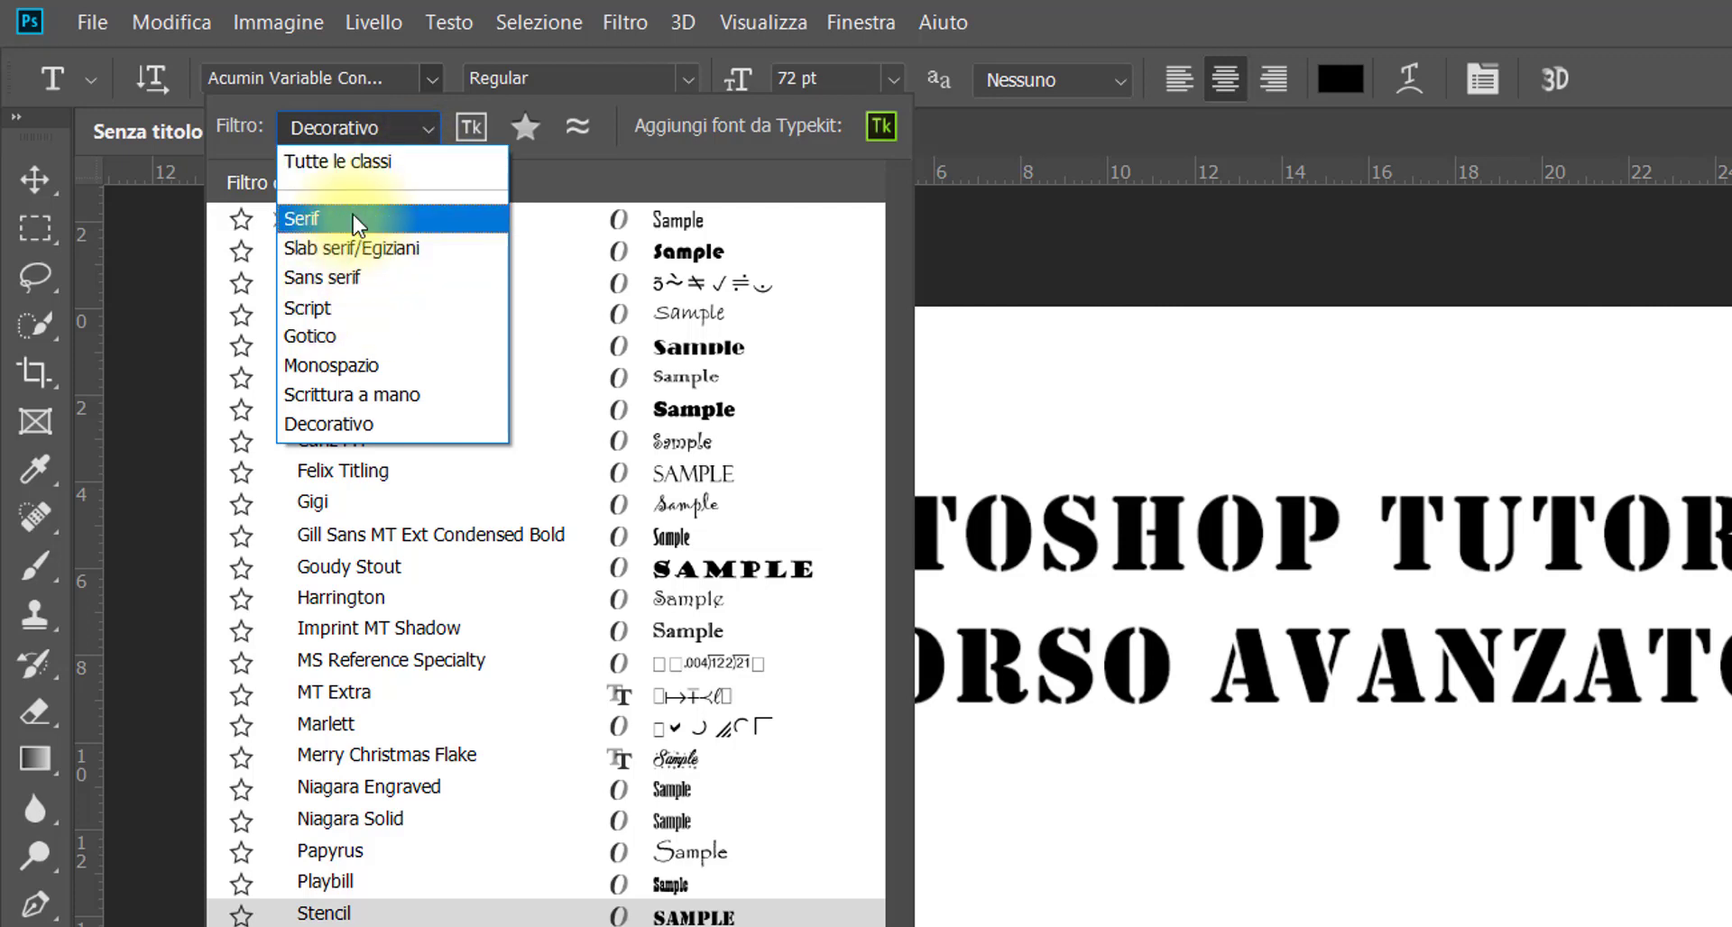
pyautogui.click(399, 166)
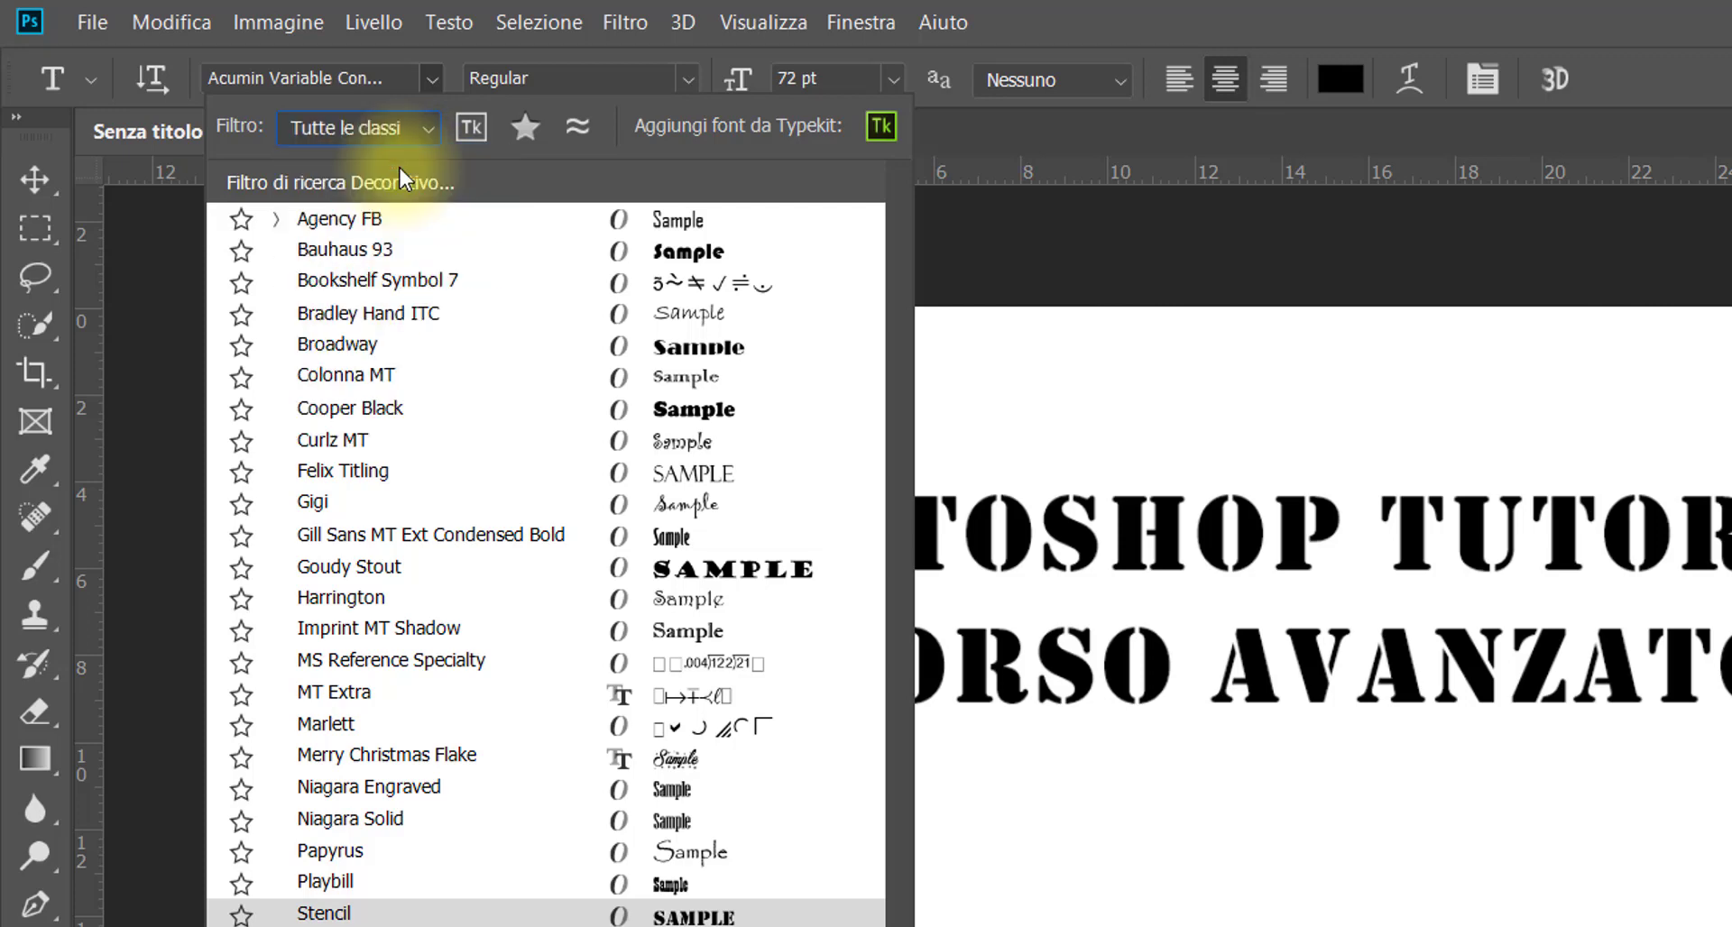
pyautogui.click(428, 128)
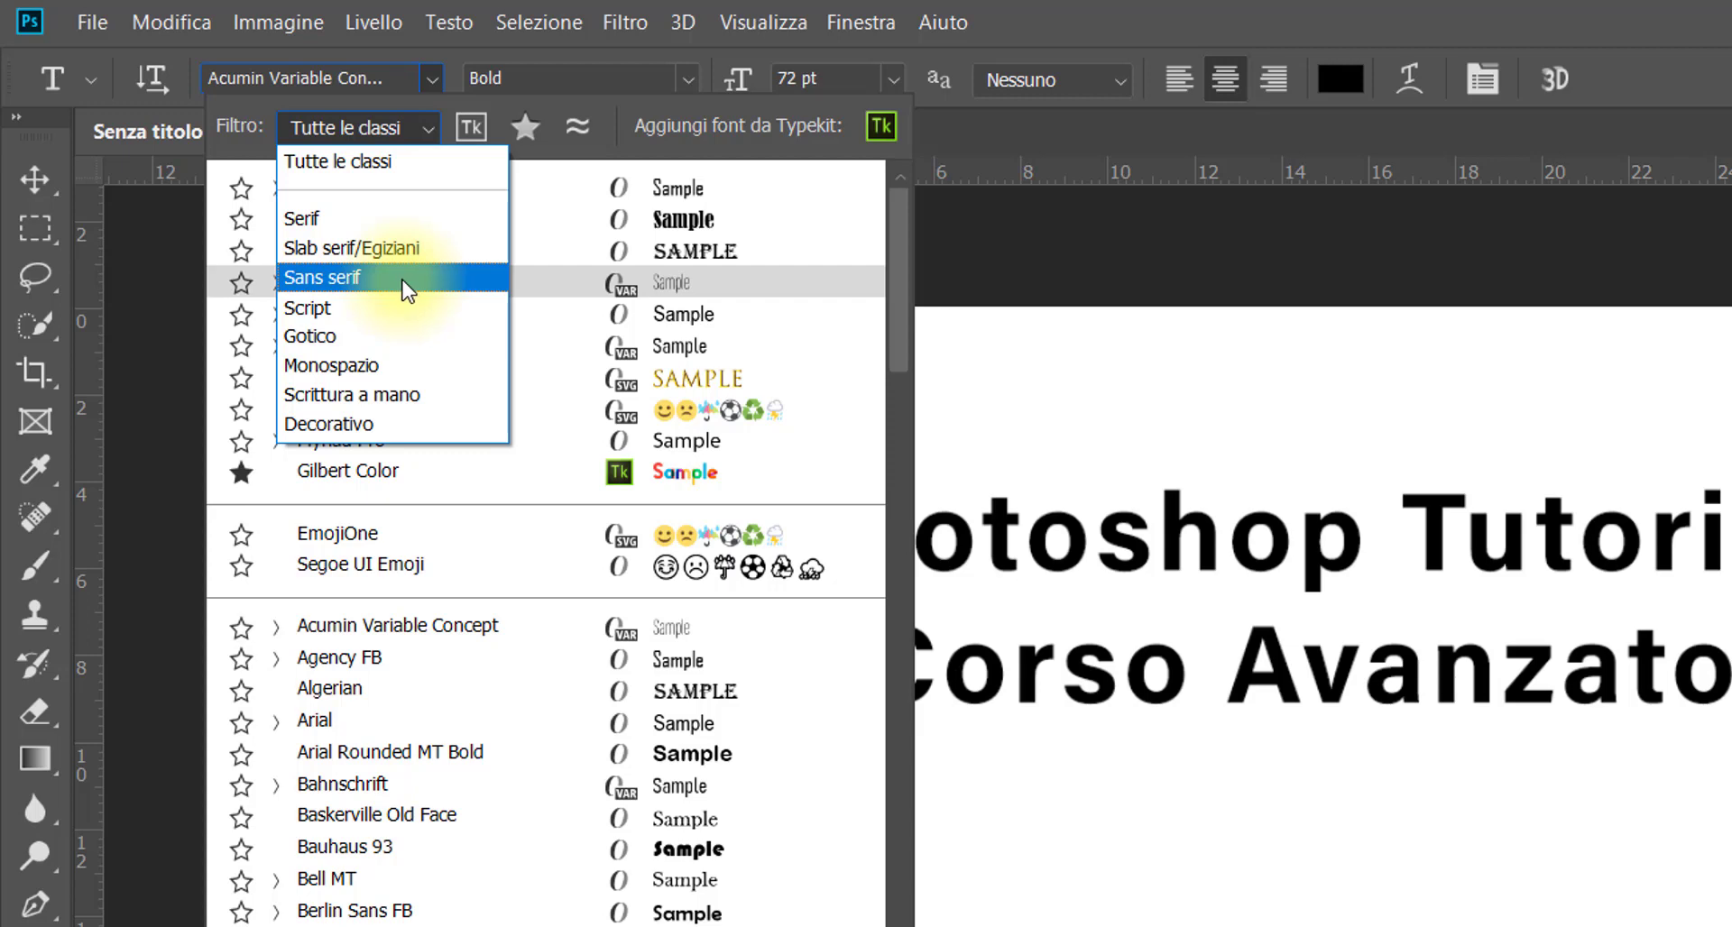
# Filter to sans-serif fonts and set the title in Gilbert Bold, after trying Britannic Bold
pyautogui.click(403, 282)
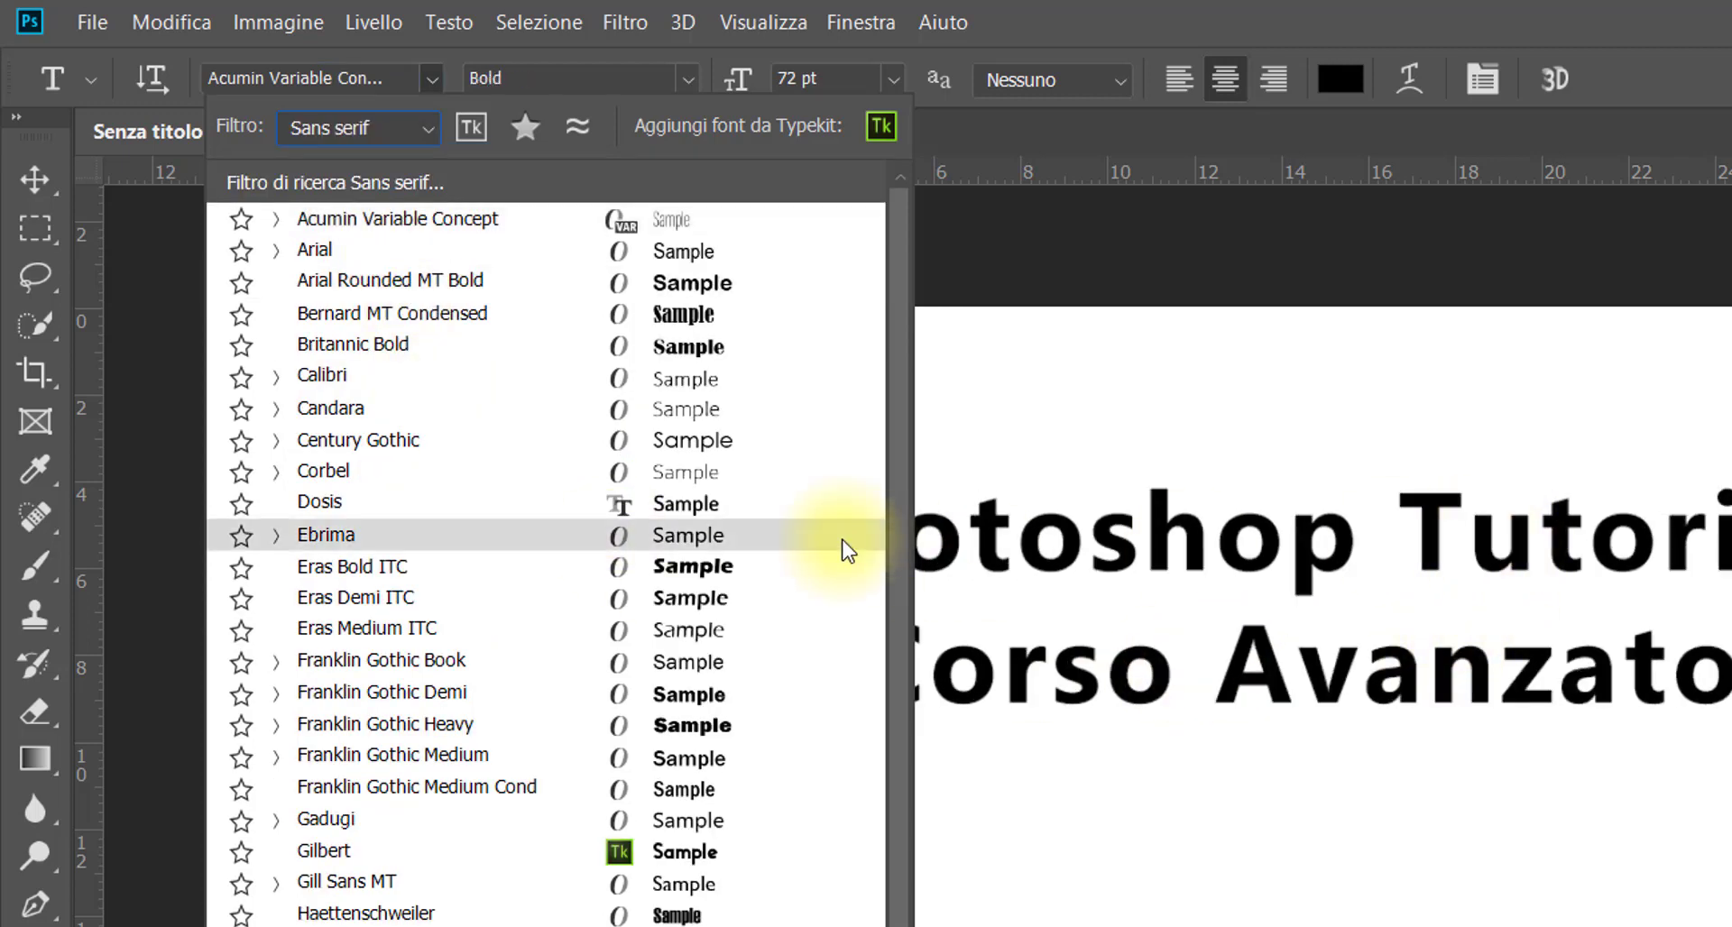
pyautogui.click(394, 345)
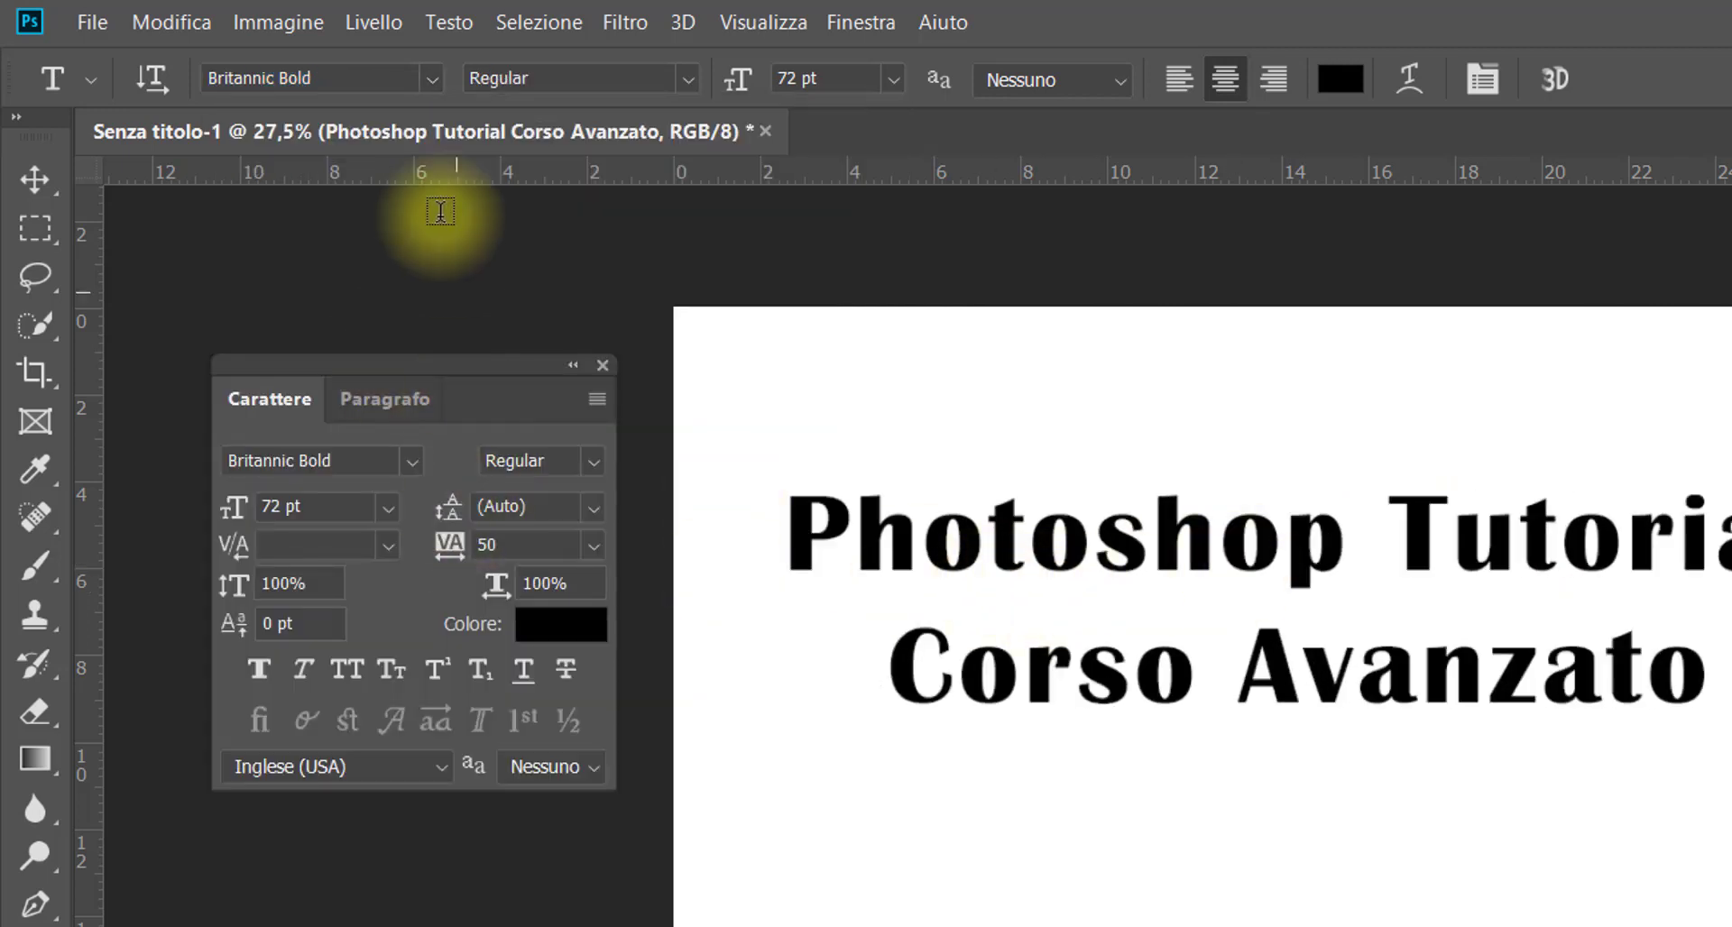
pyautogui.click(433, 76)
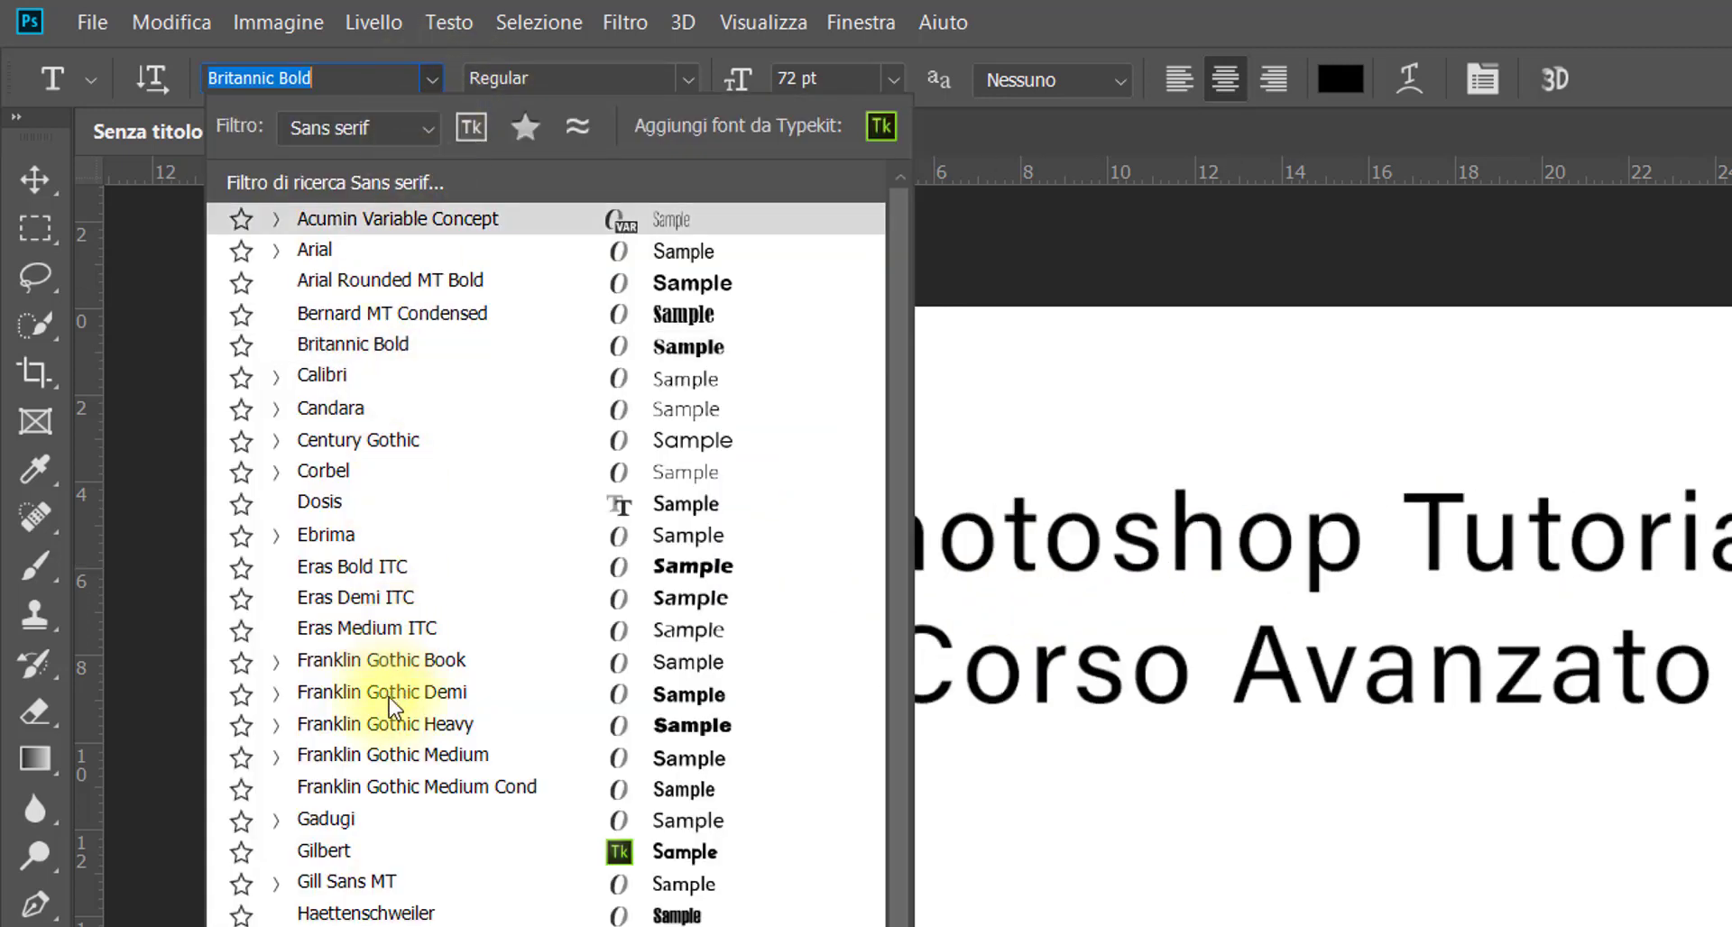
pyautogui.click(372, 846)
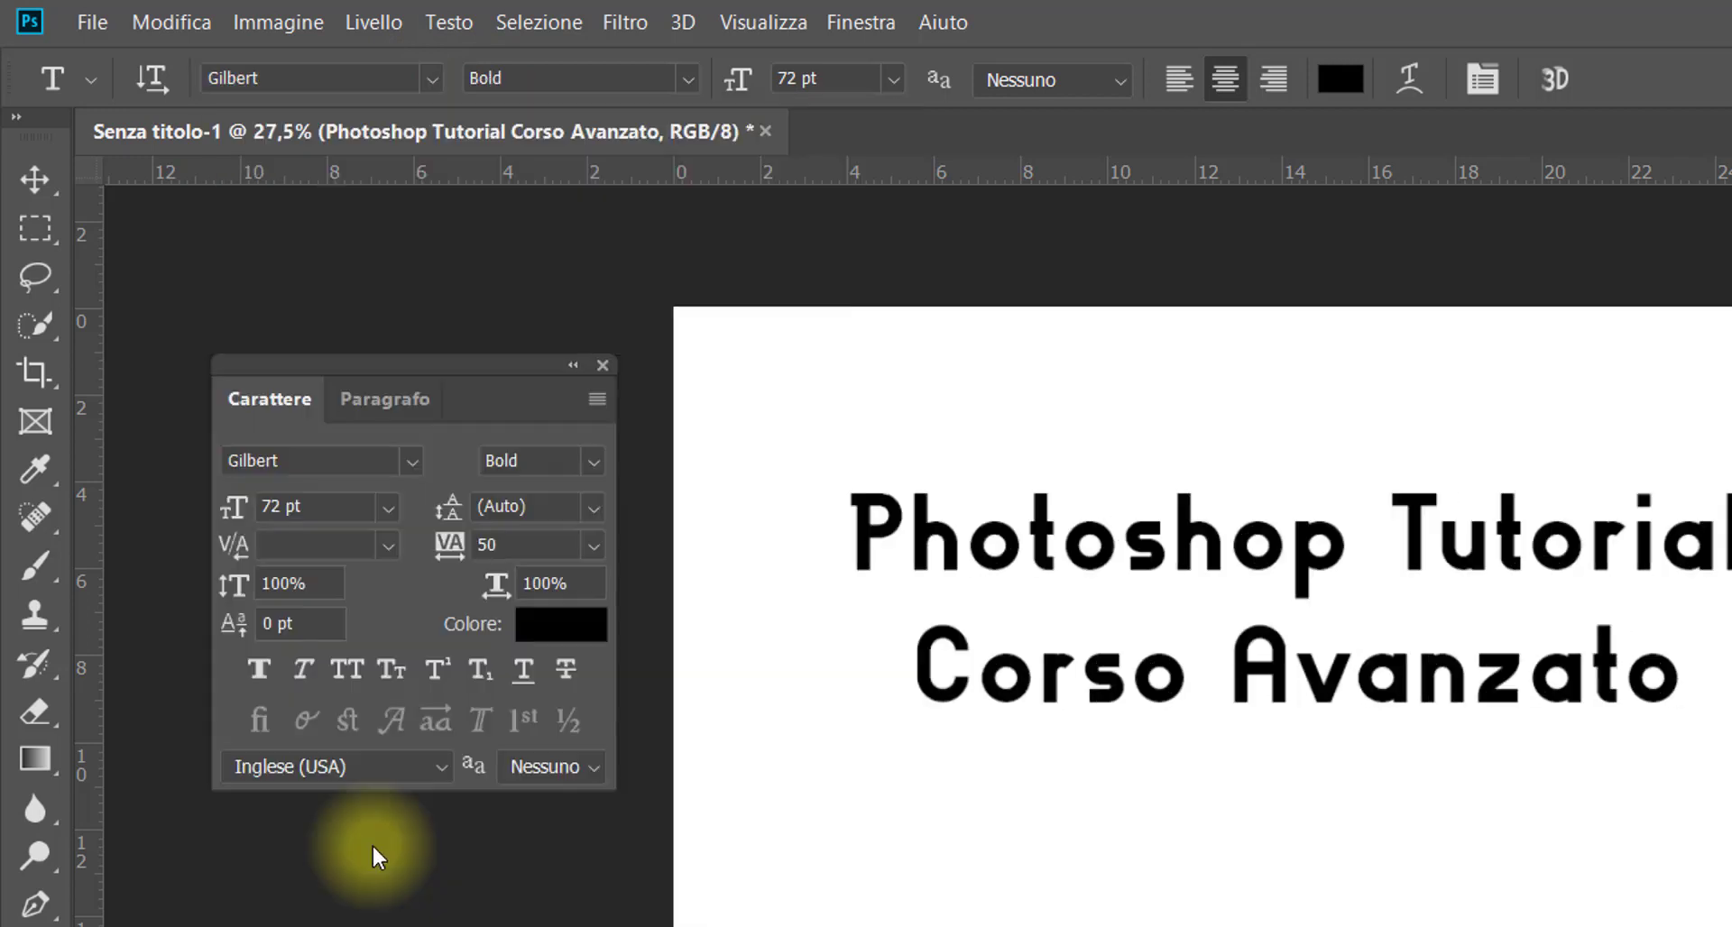
# Reset the font class filter to show all classes (Tutte le classi)
pyautogui.click(438, 78)
pyautogui.click(431, 128)
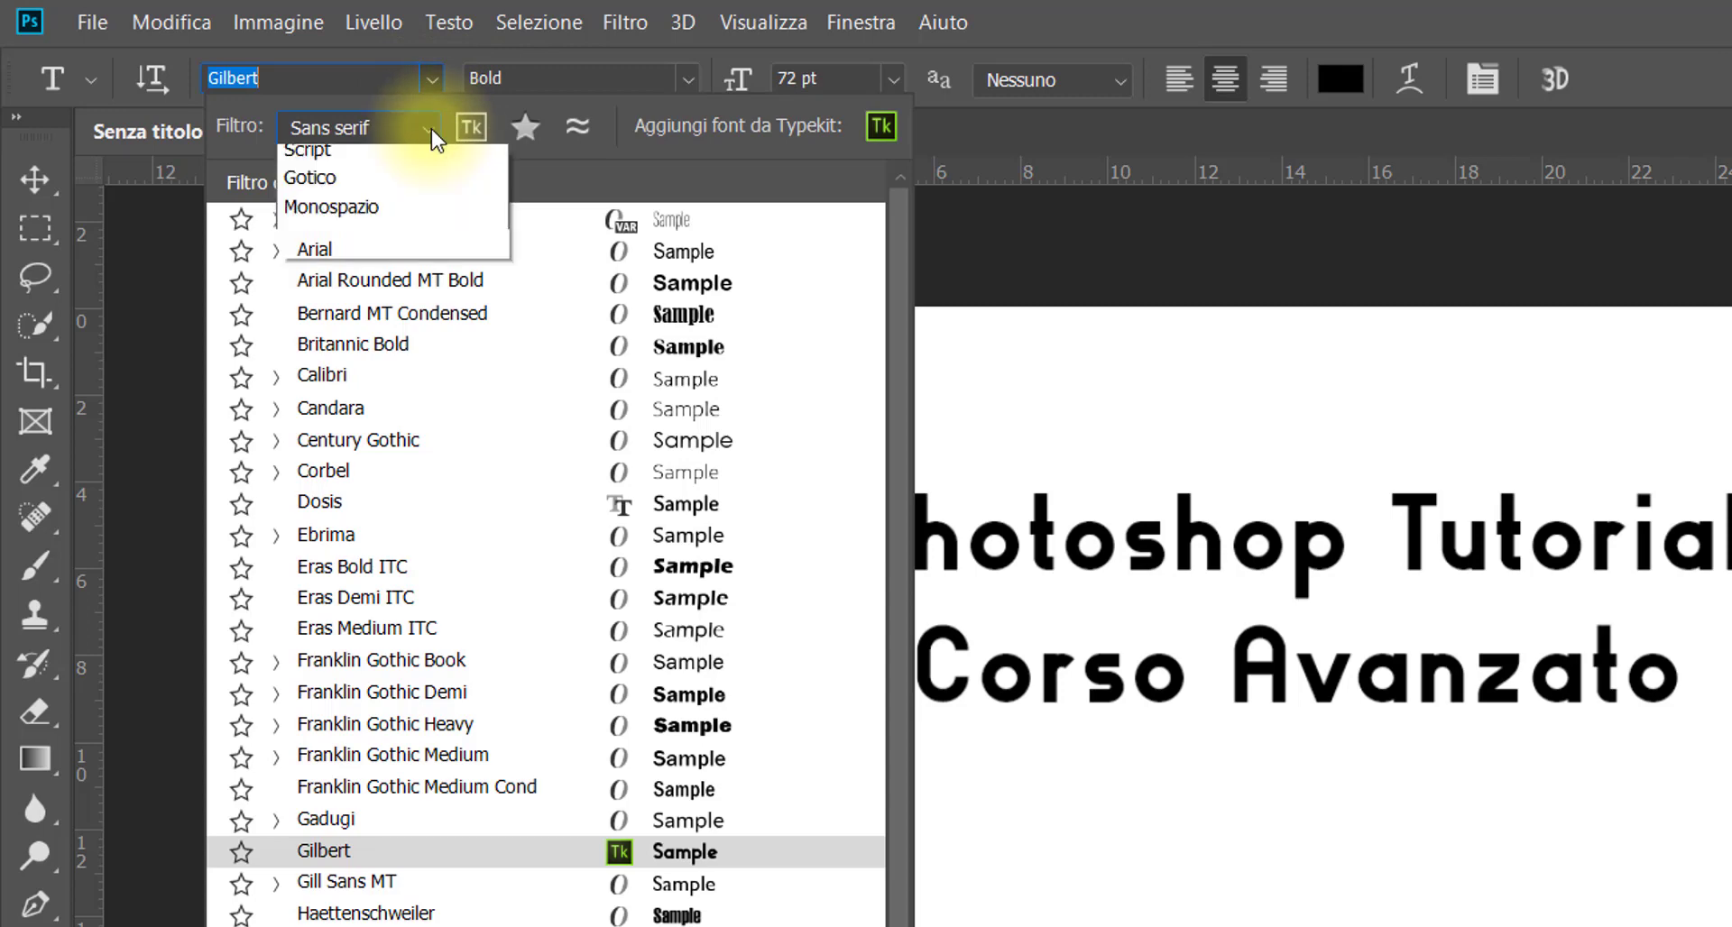
pyautogui.click(406, 159)
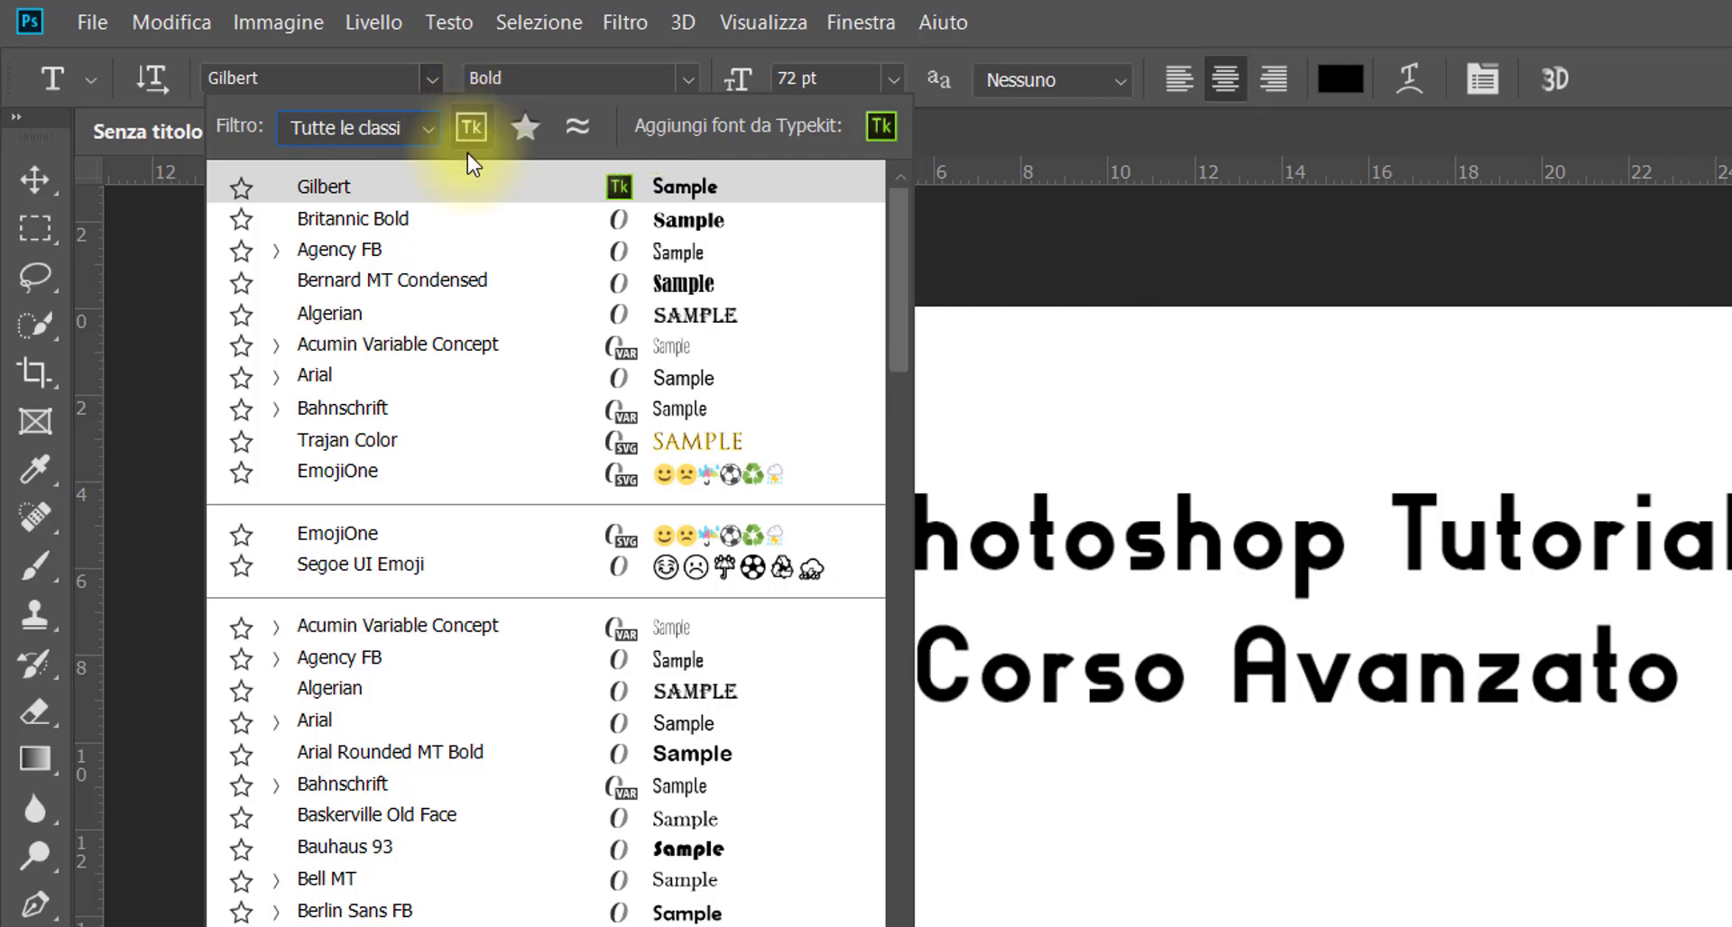
pyautogui.click(468, 127)
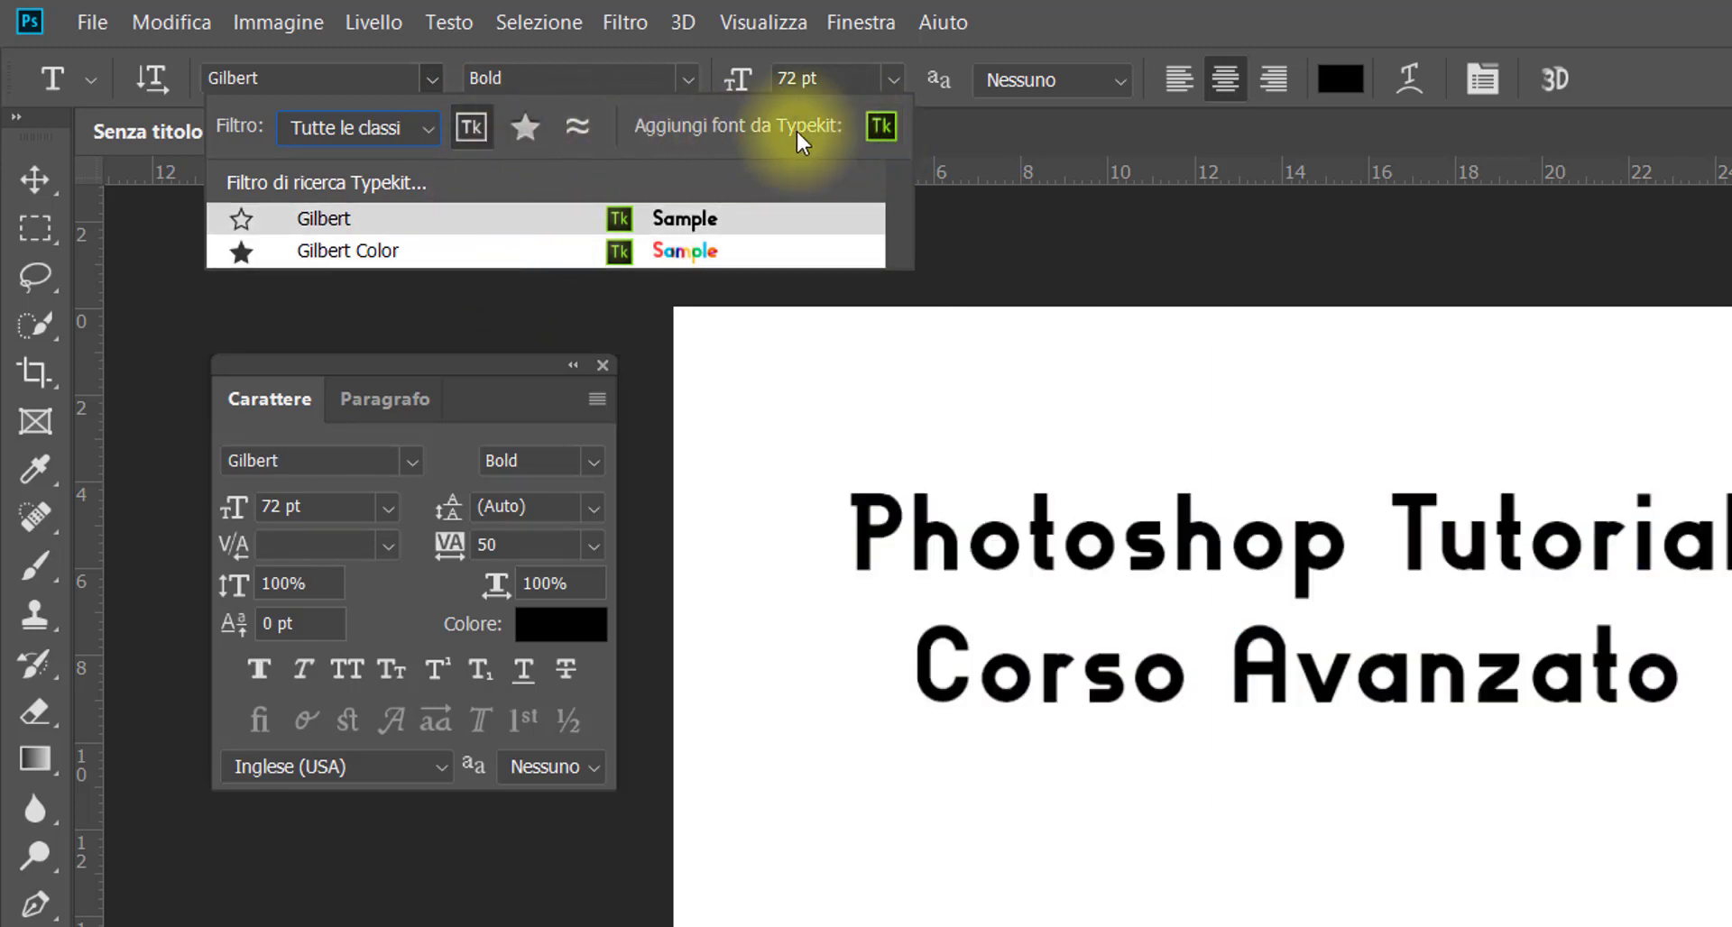
pyautogui.click(882, 126)
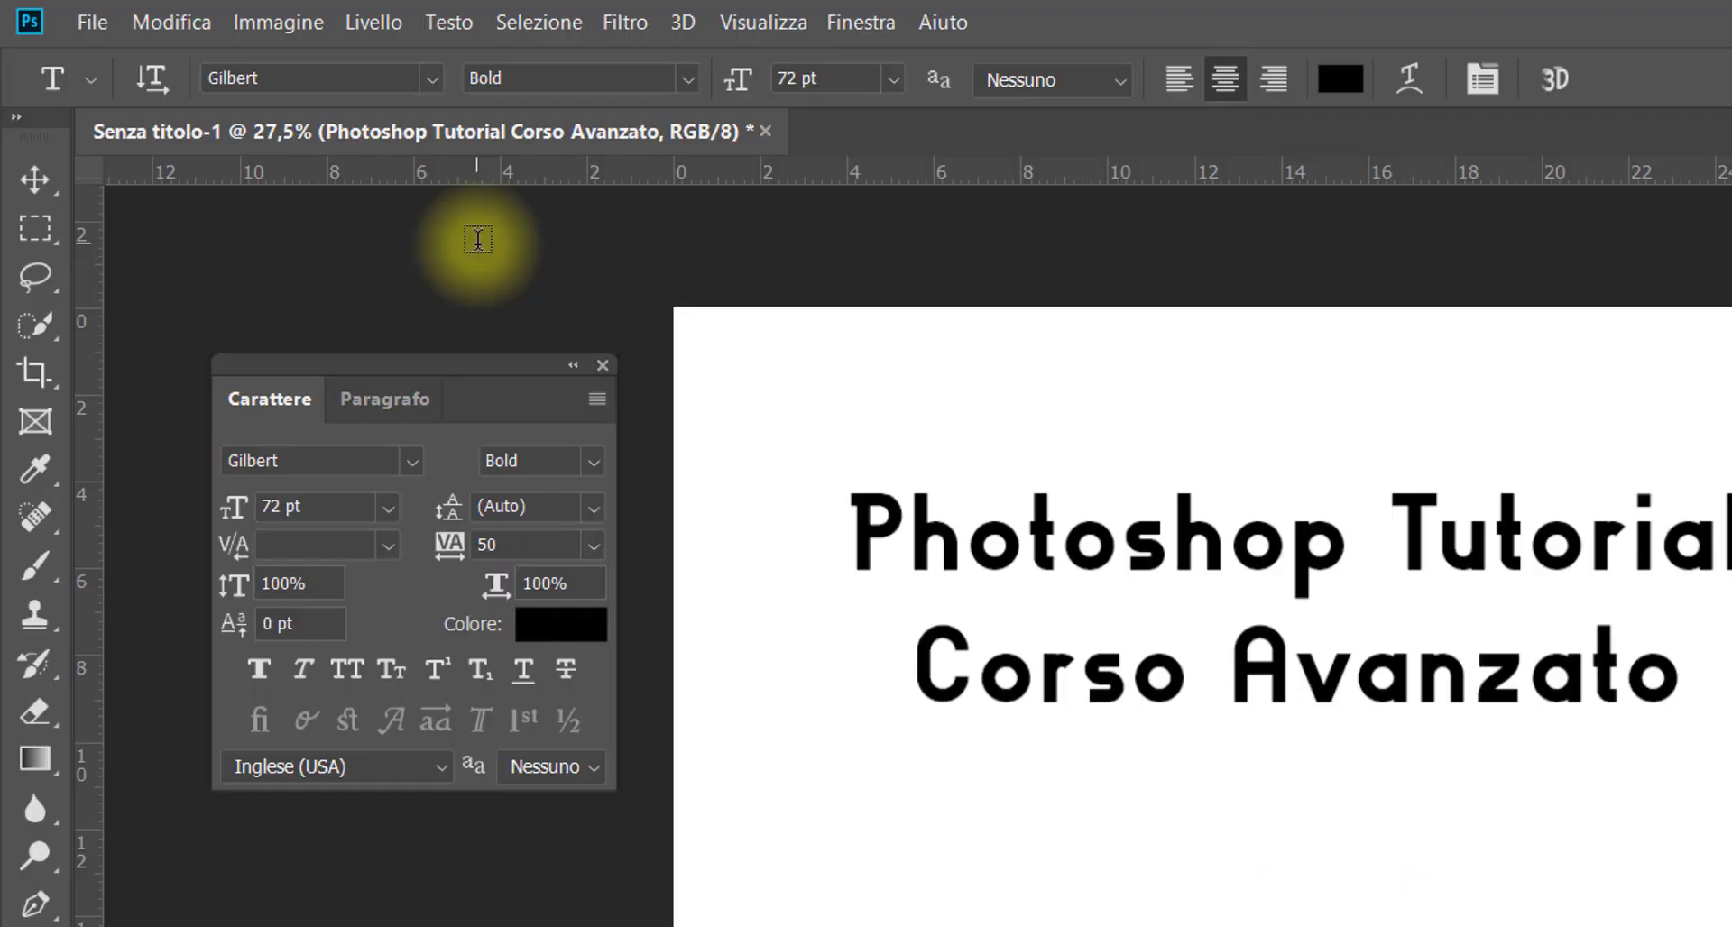
pyautogui.click(431, 78)
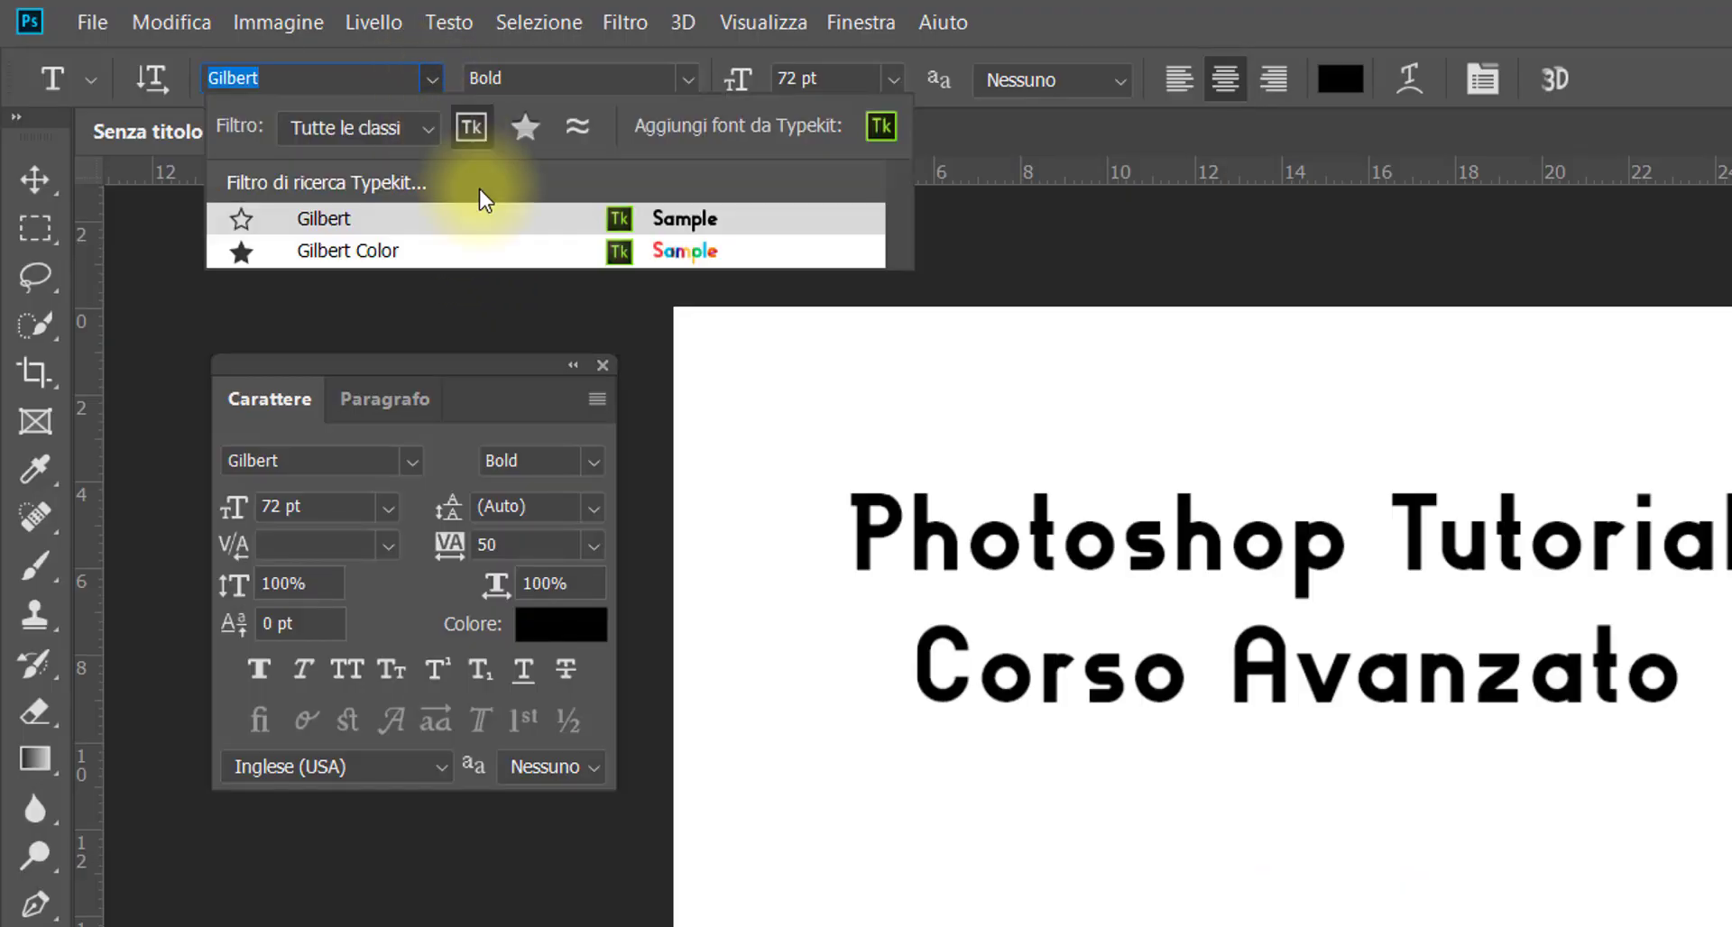
pyautogui.click(465, 129)
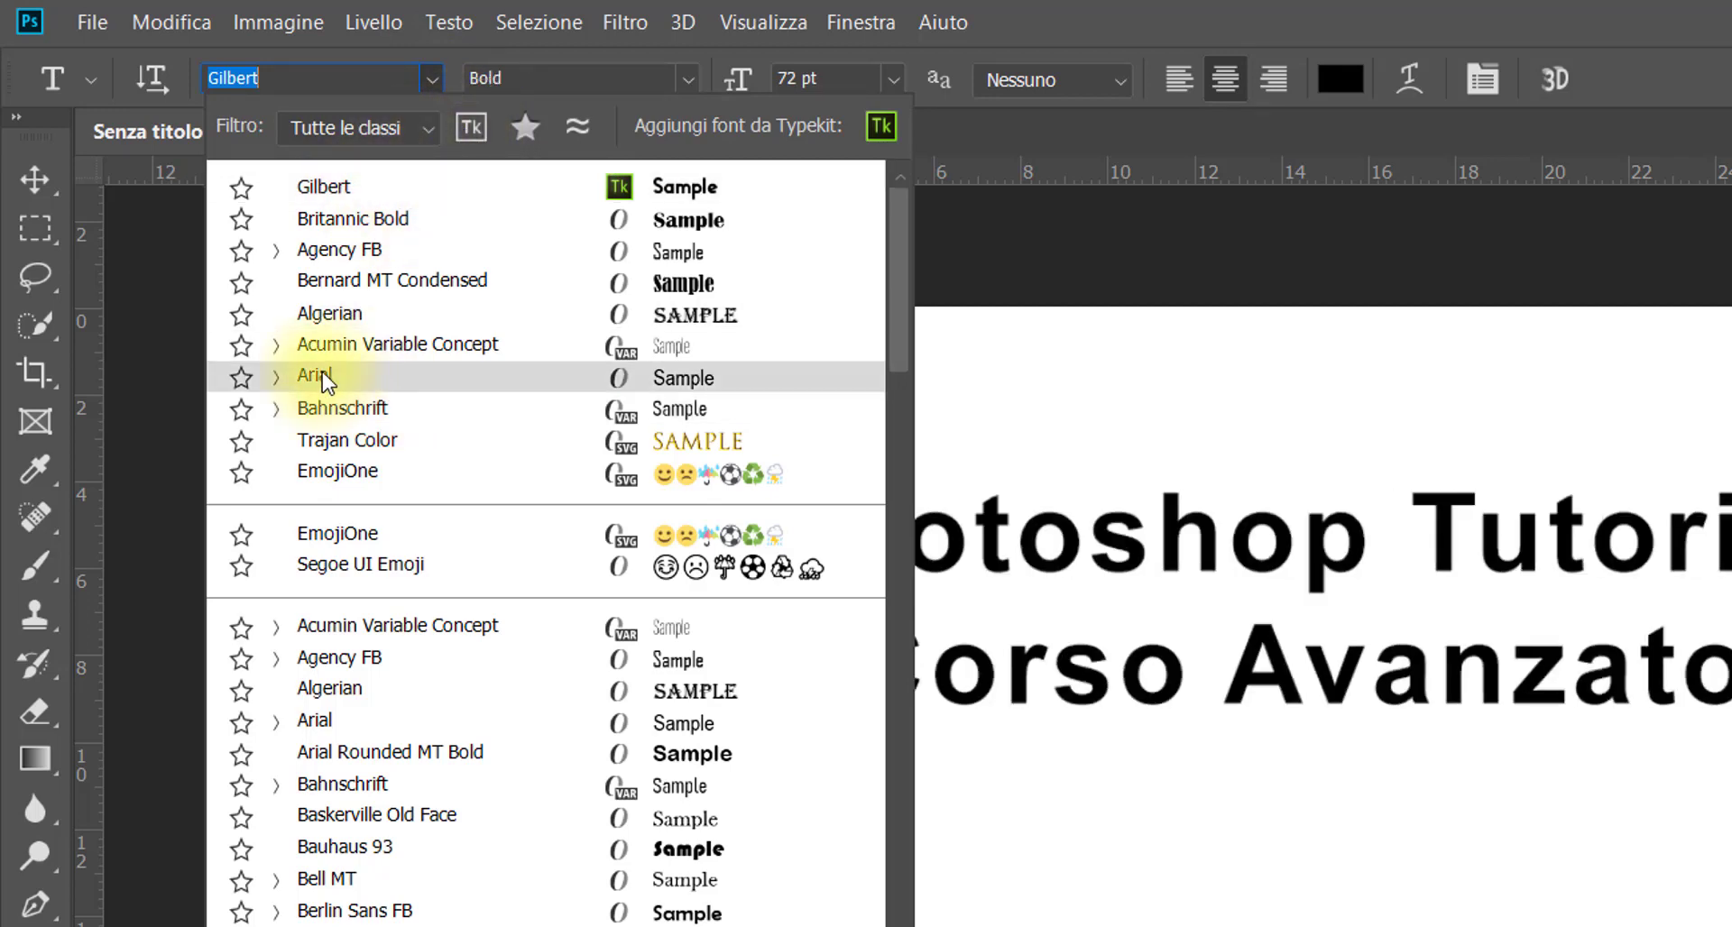
# Set the title in Arial, trying Black and Italic styles before settling on Regular
pyautogui.click(322, 372)
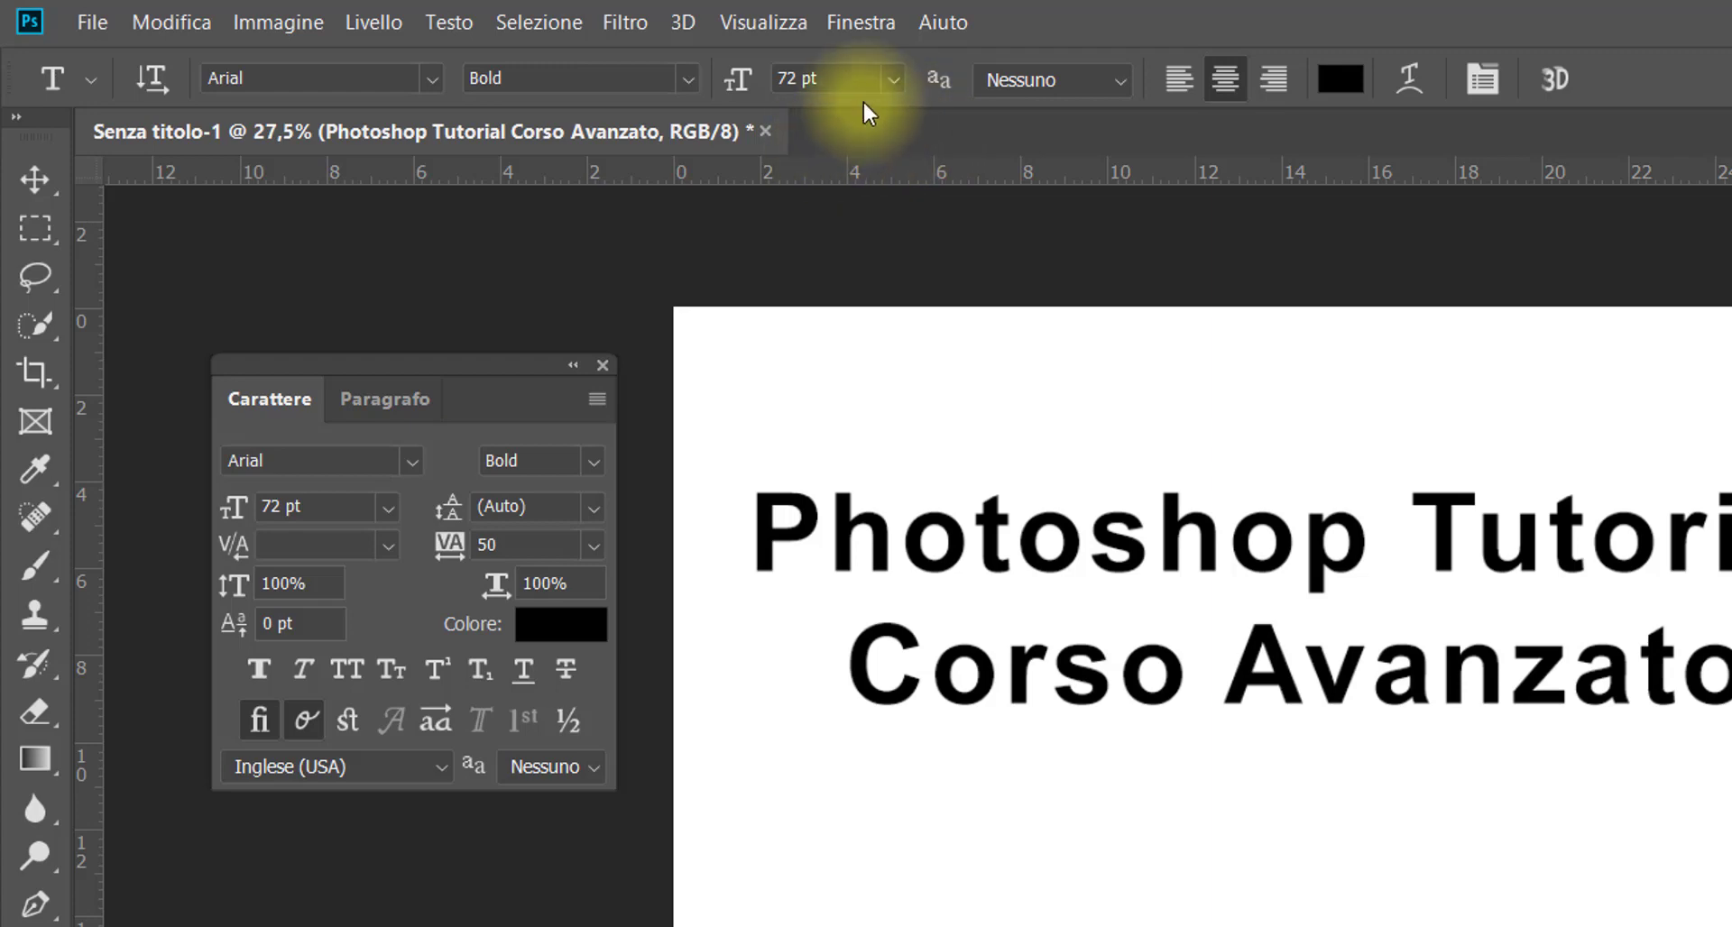
pyautogui.click(688, 78)
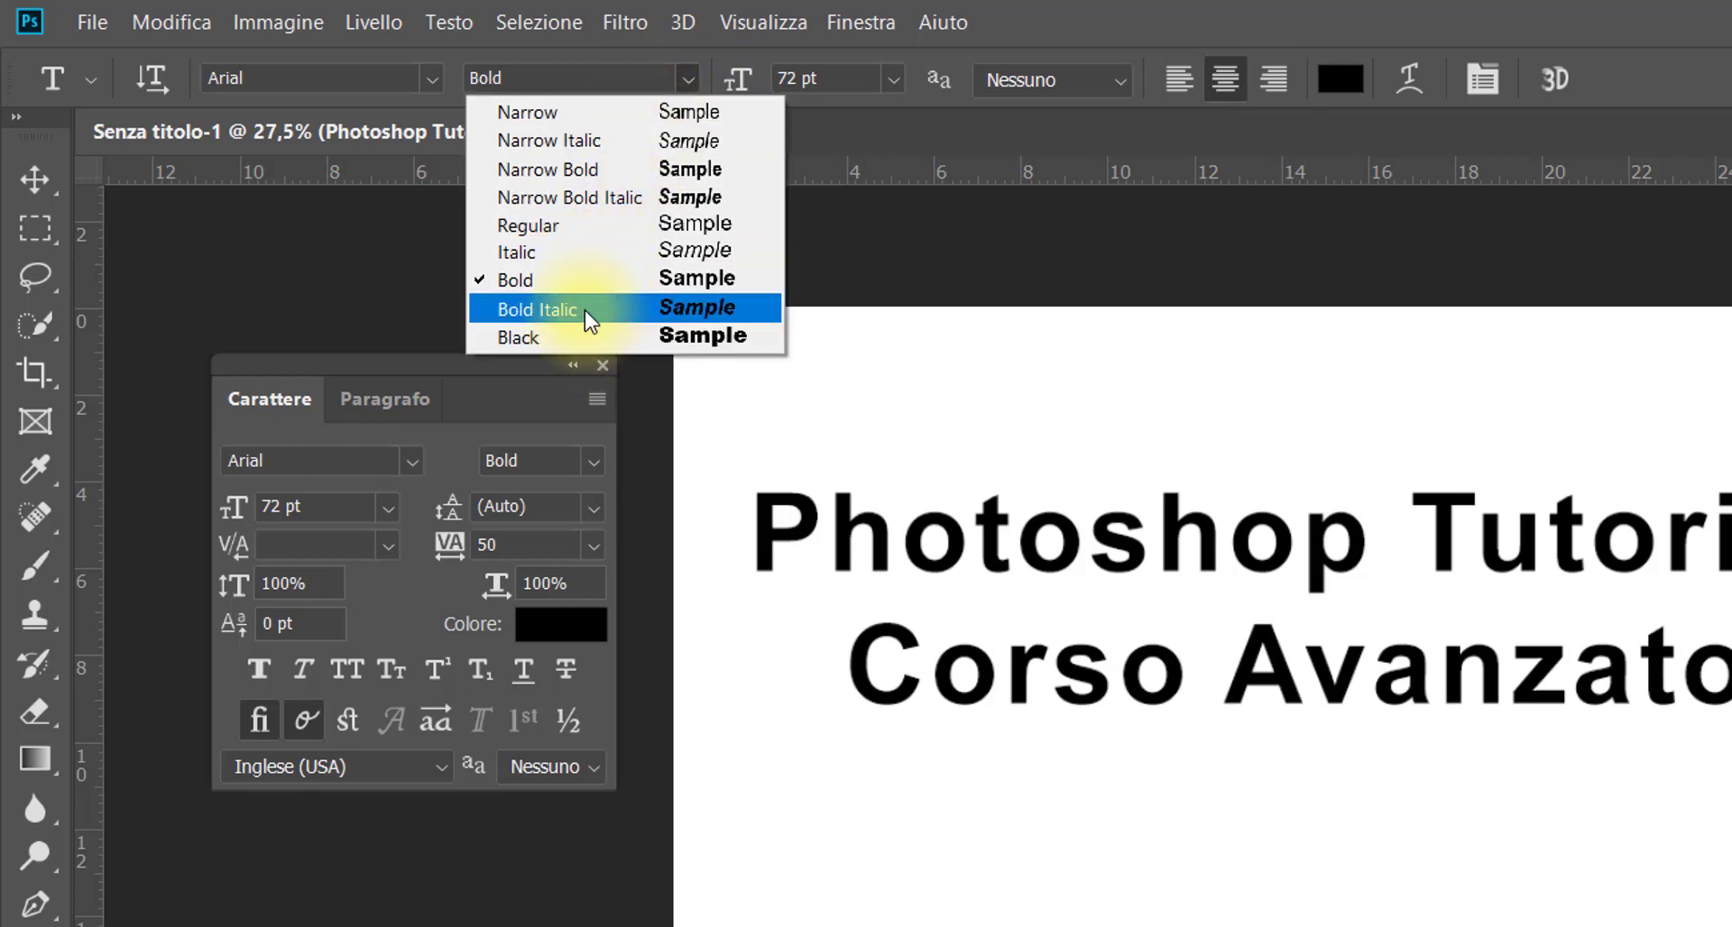
pyautogui.click(582, 336)
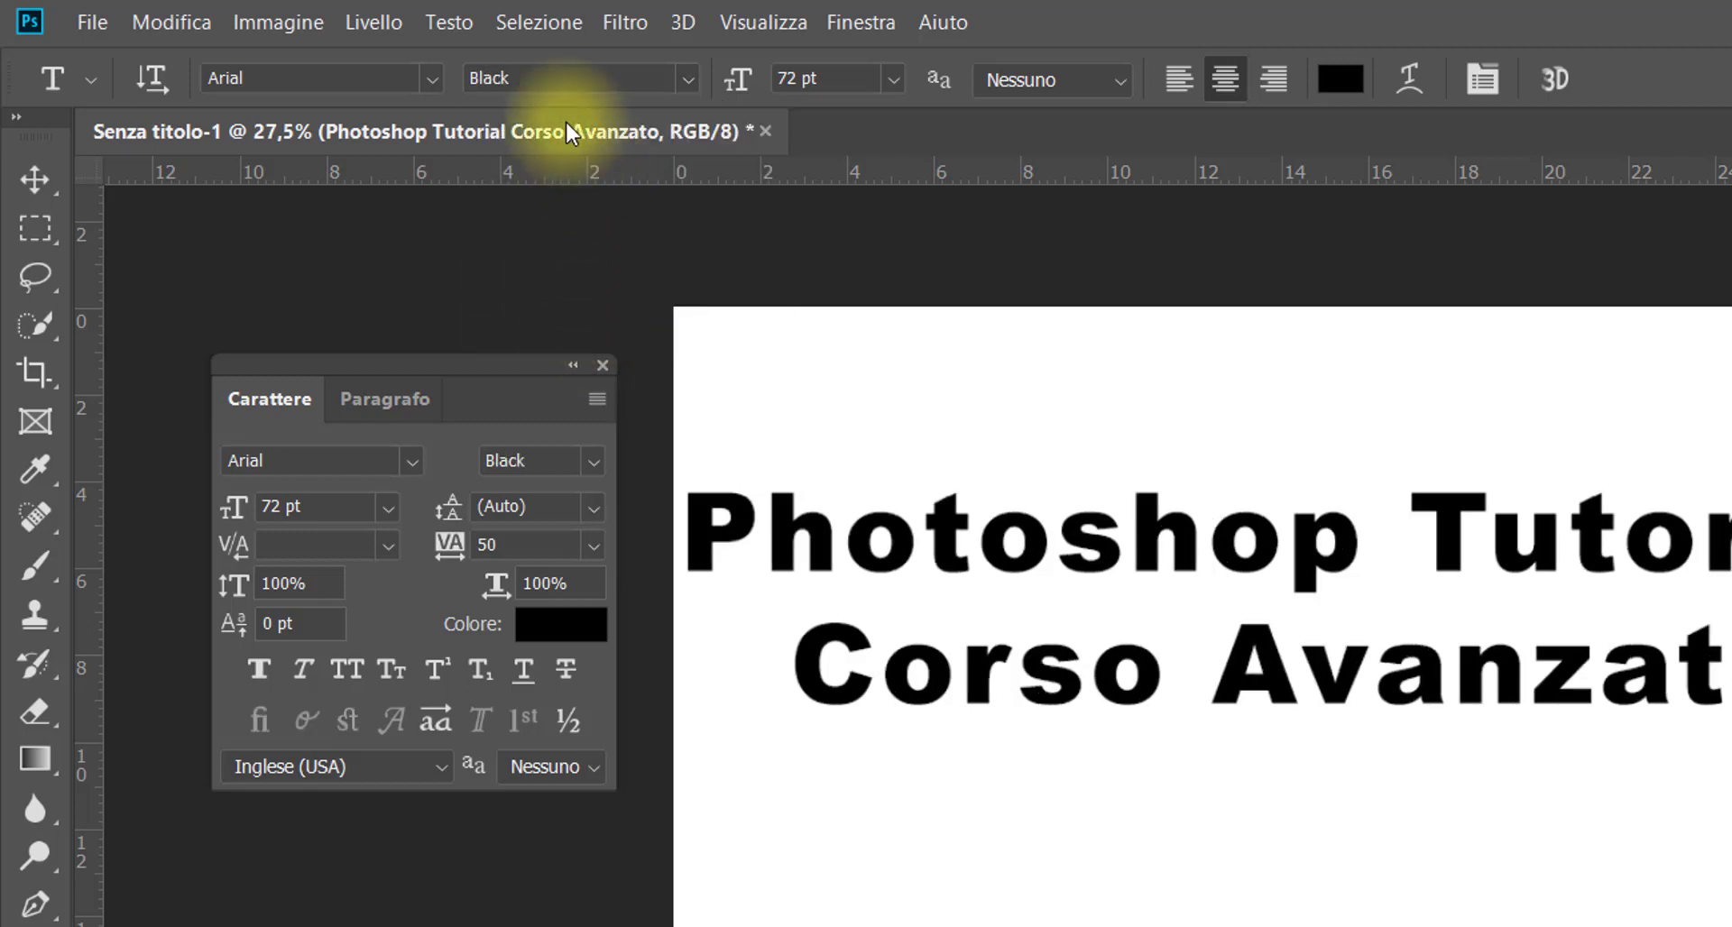
pyautogui.click(685, 81)
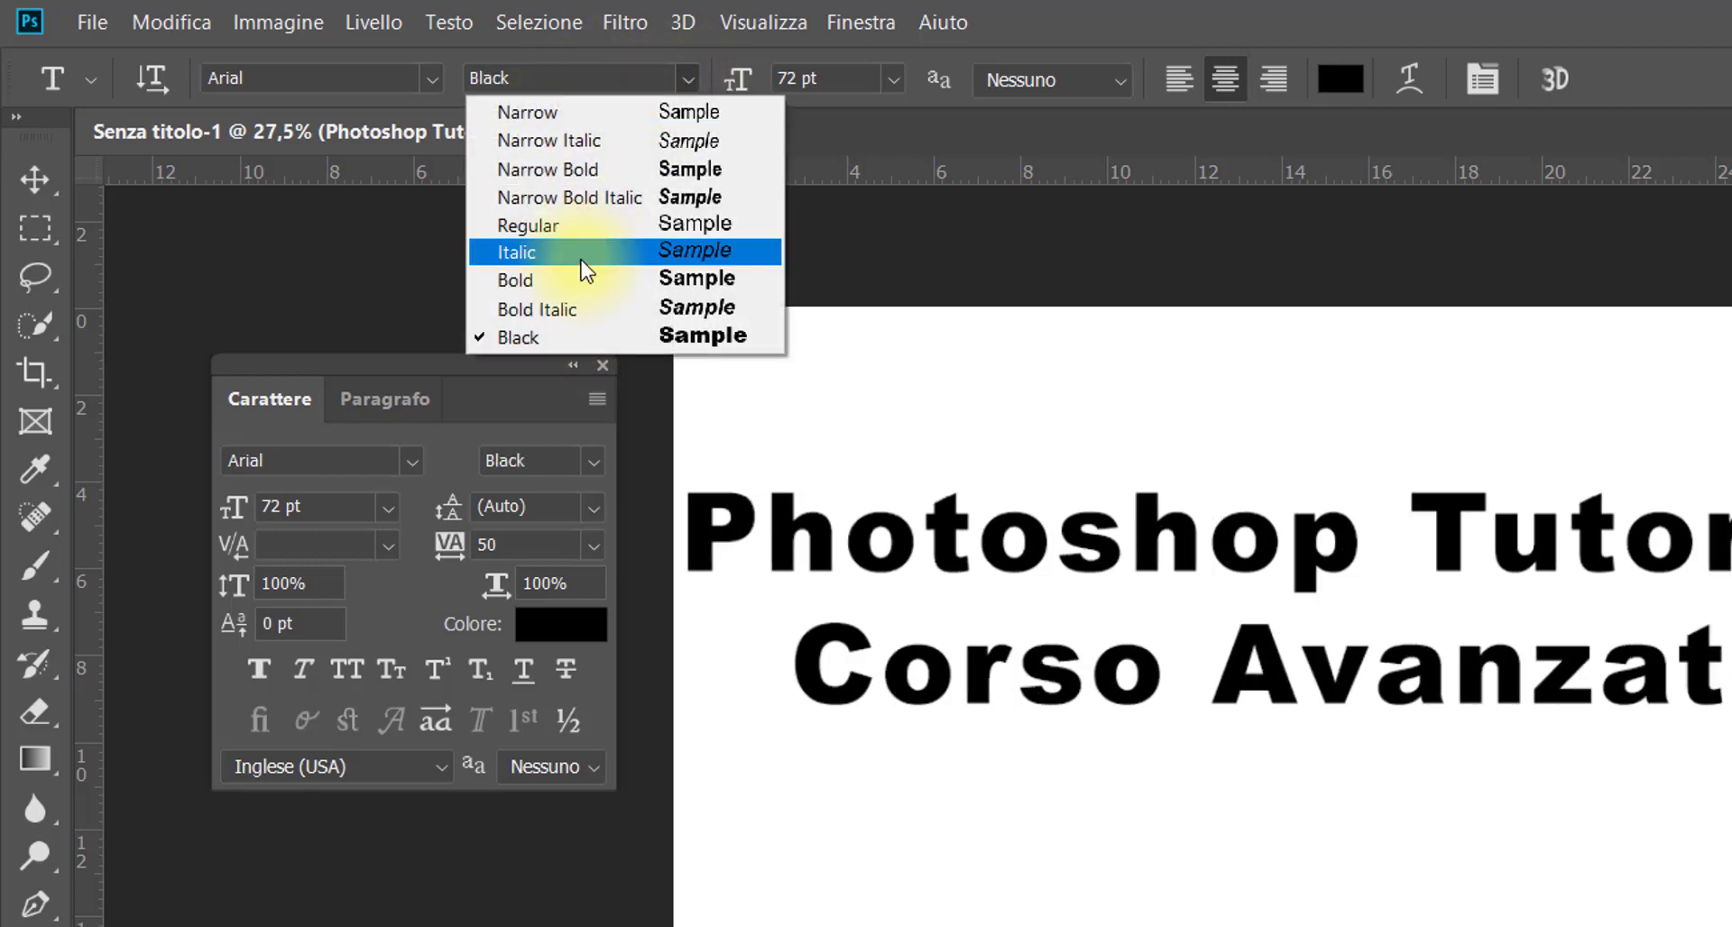
pyautogui.click(582, 252)
pyautogui.click(692, 83)
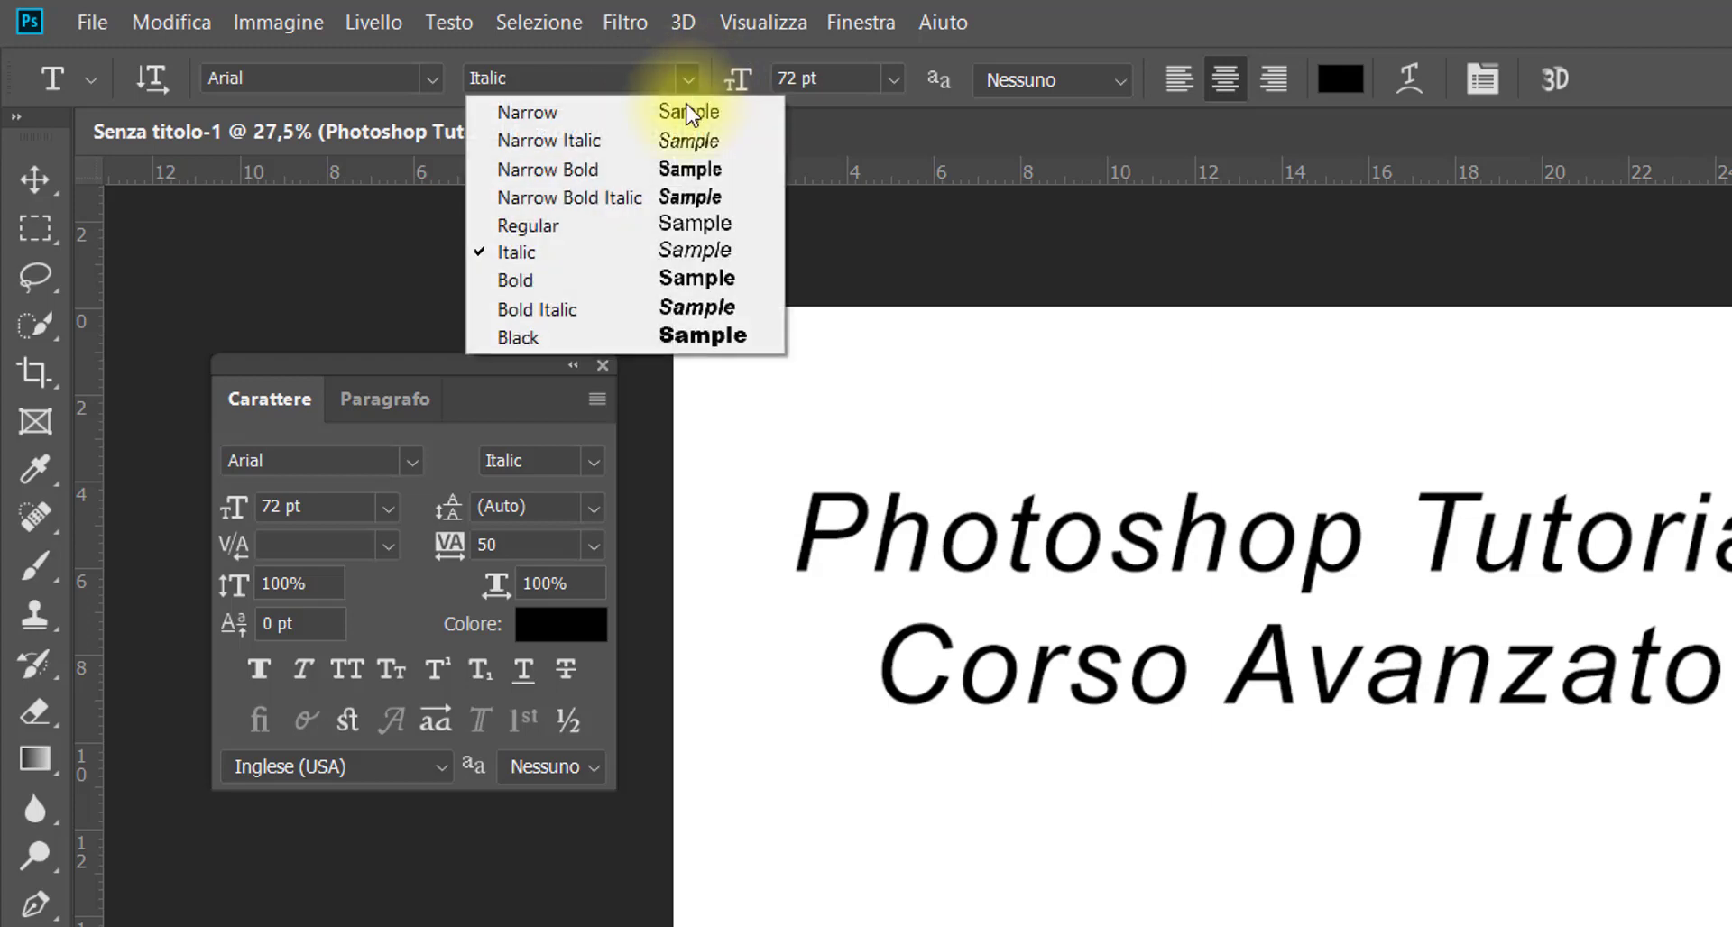
pyautogui.click(584, 224)
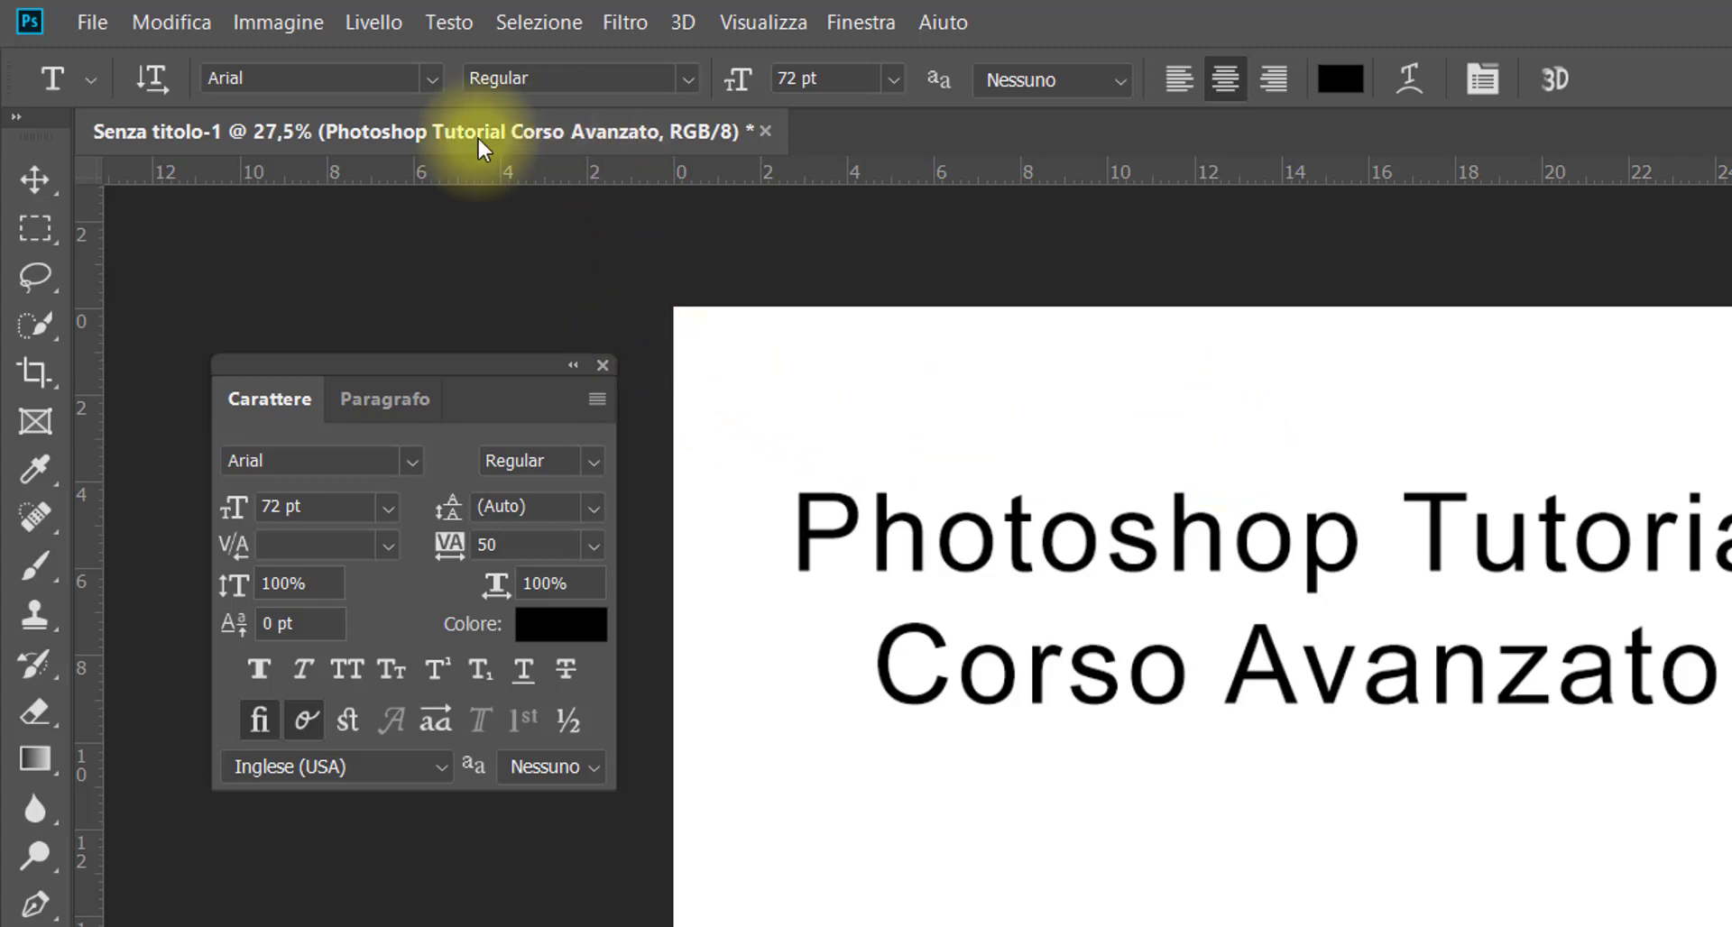
pyautogui.click(434, 77)
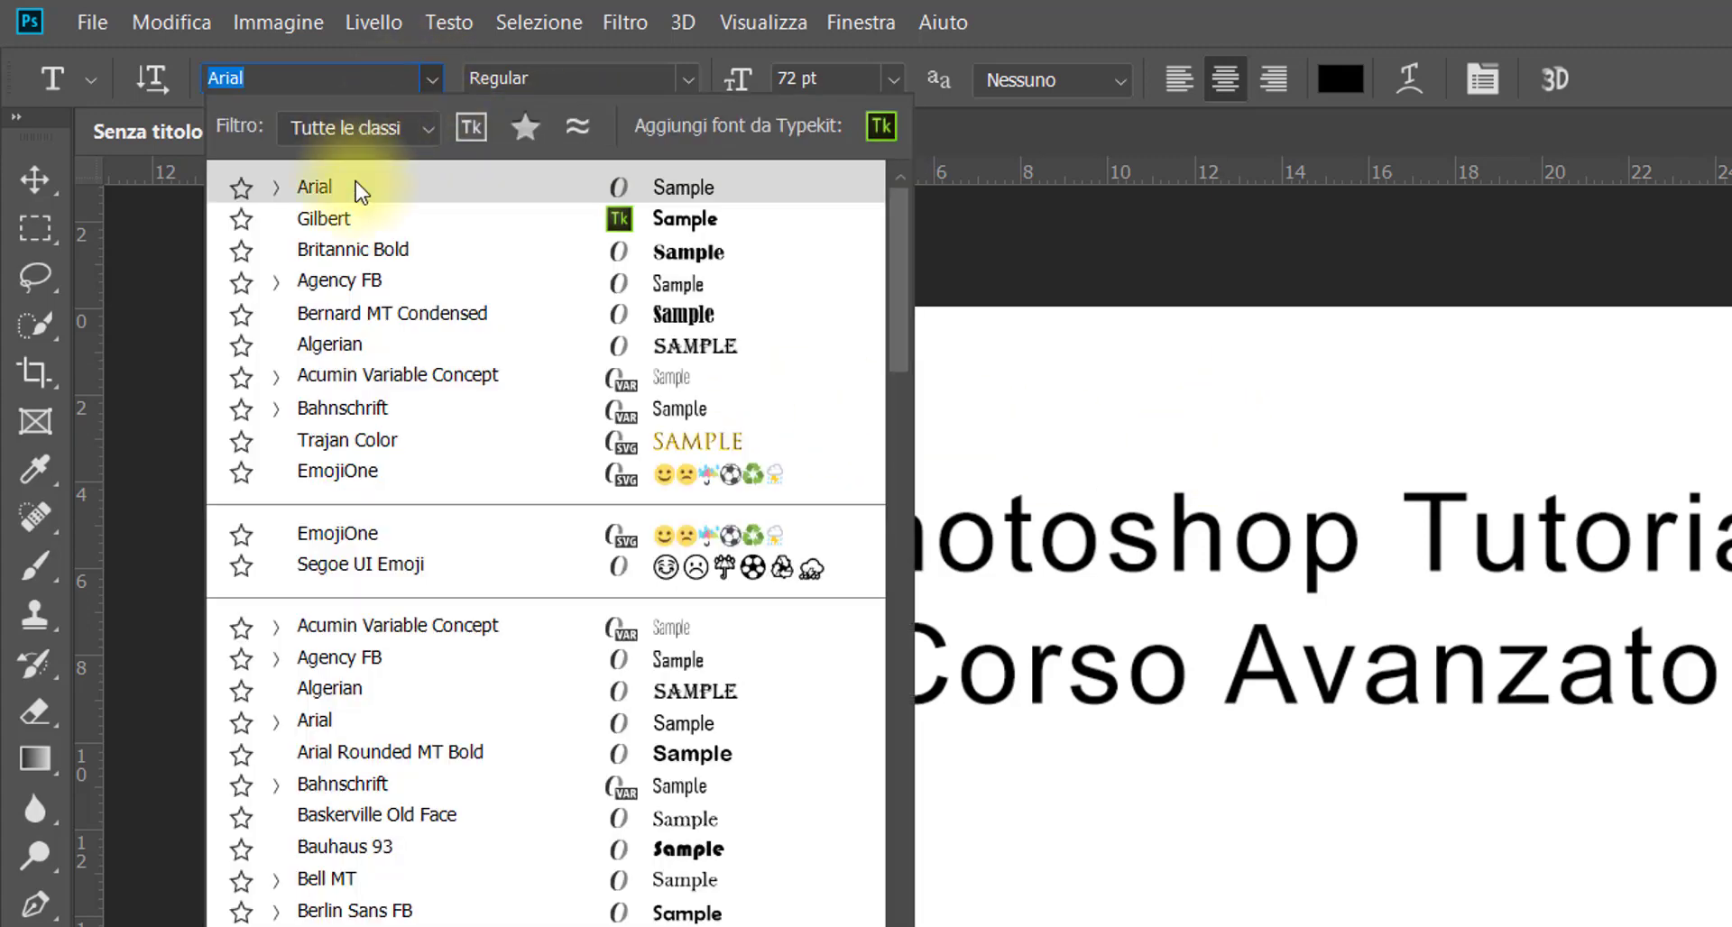
# Star Trajan Color and Gilbert as favourites, browse the Favourites and similar-font filters, keeping Arial
pyautogui.click(242, 442)
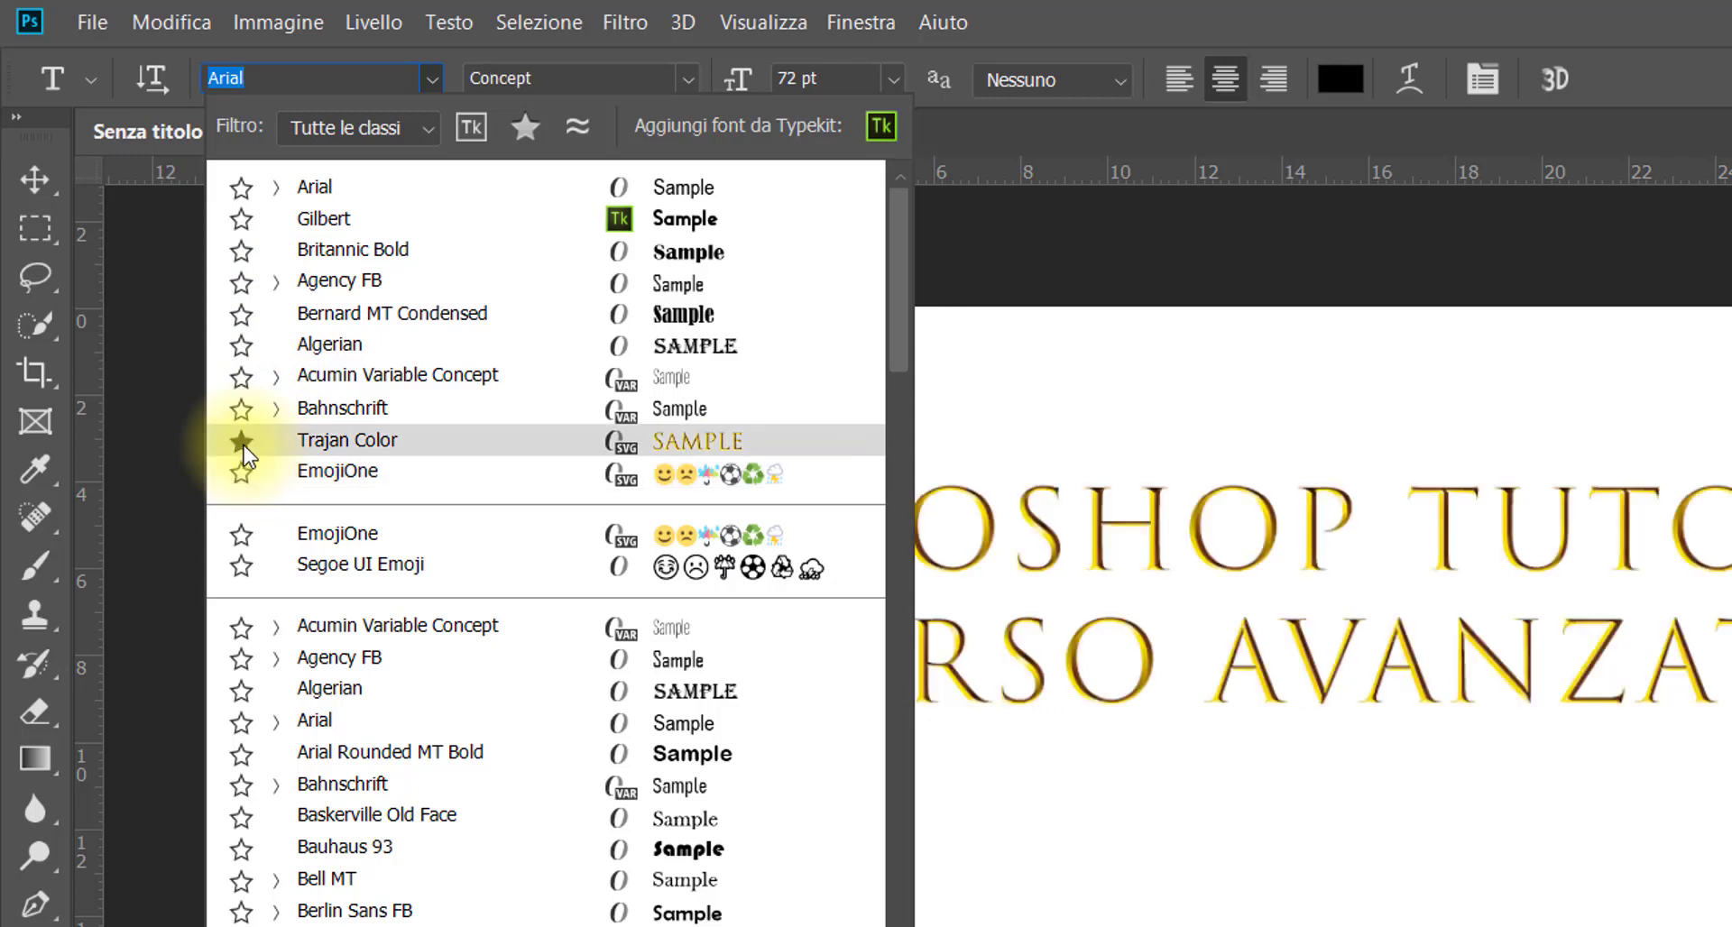
pyautogui.click(242, 219)
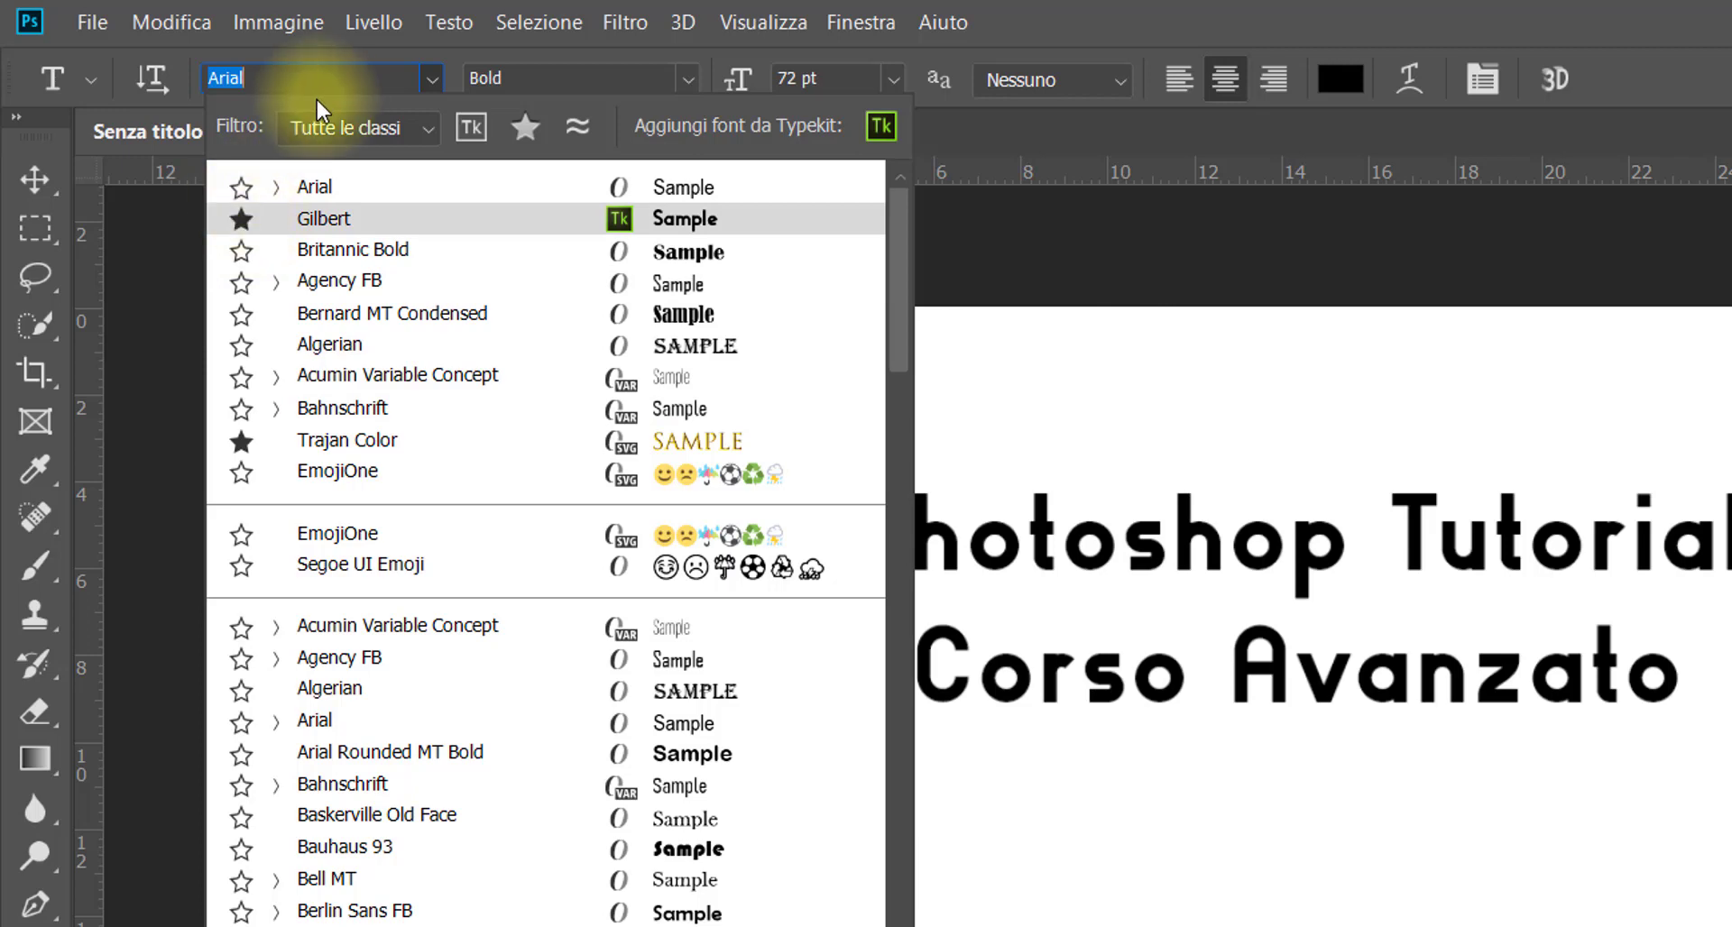
pyautogui.click(521, 129)
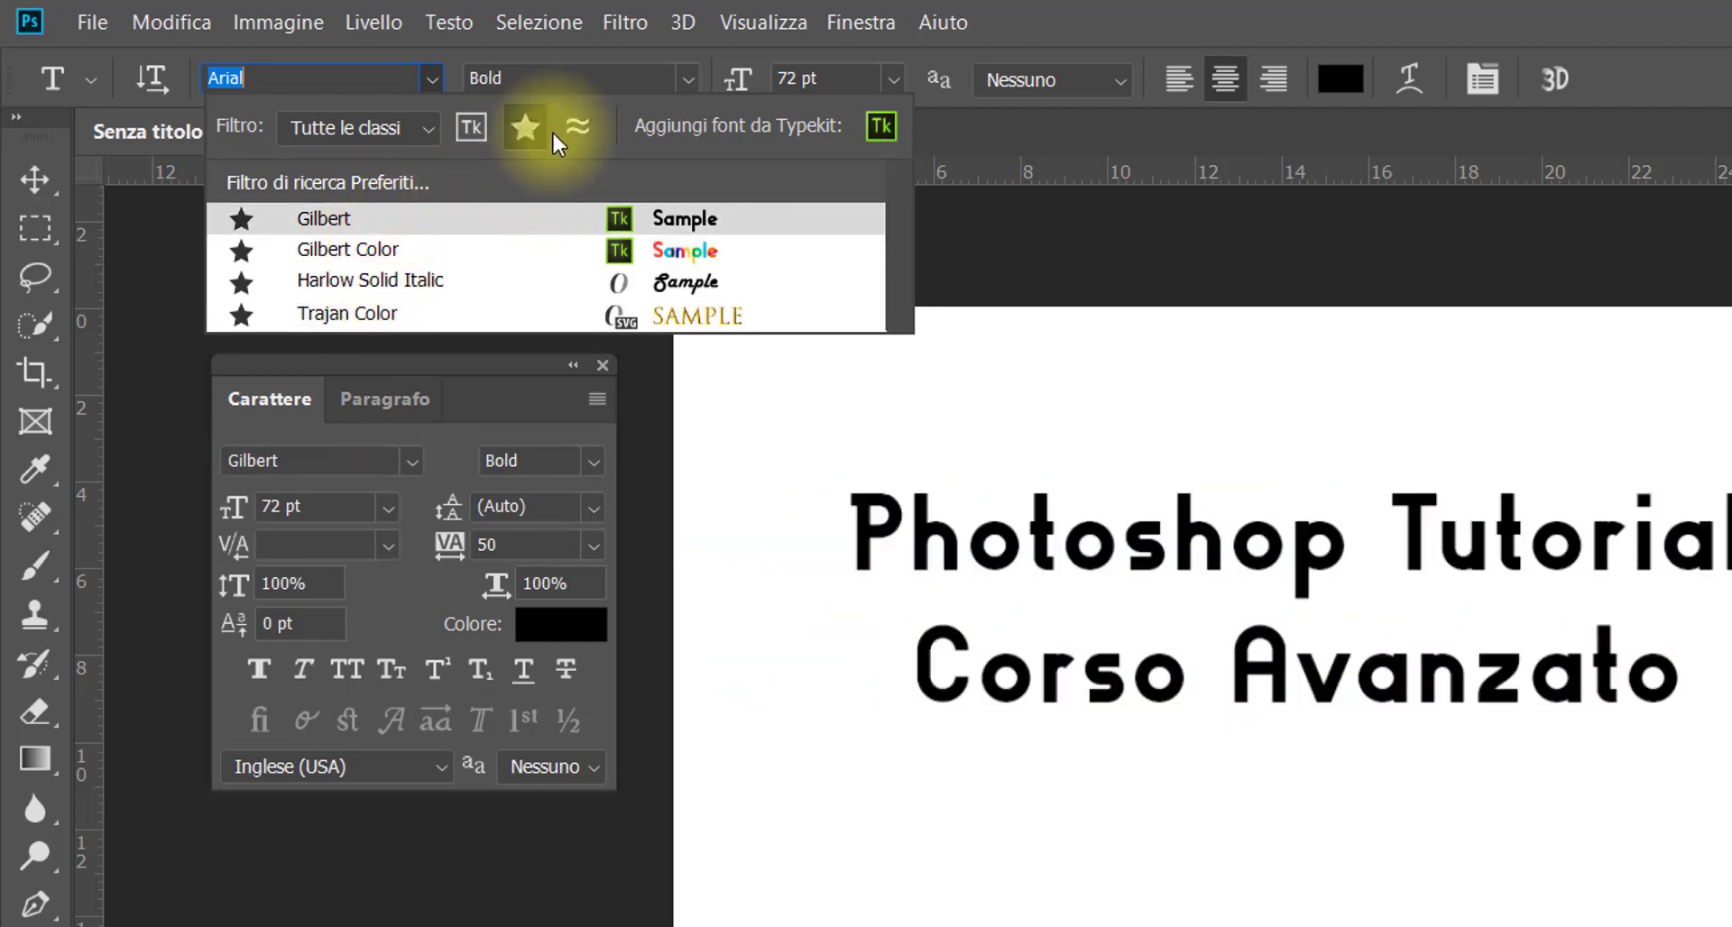
pyautogui.click(577, 126)
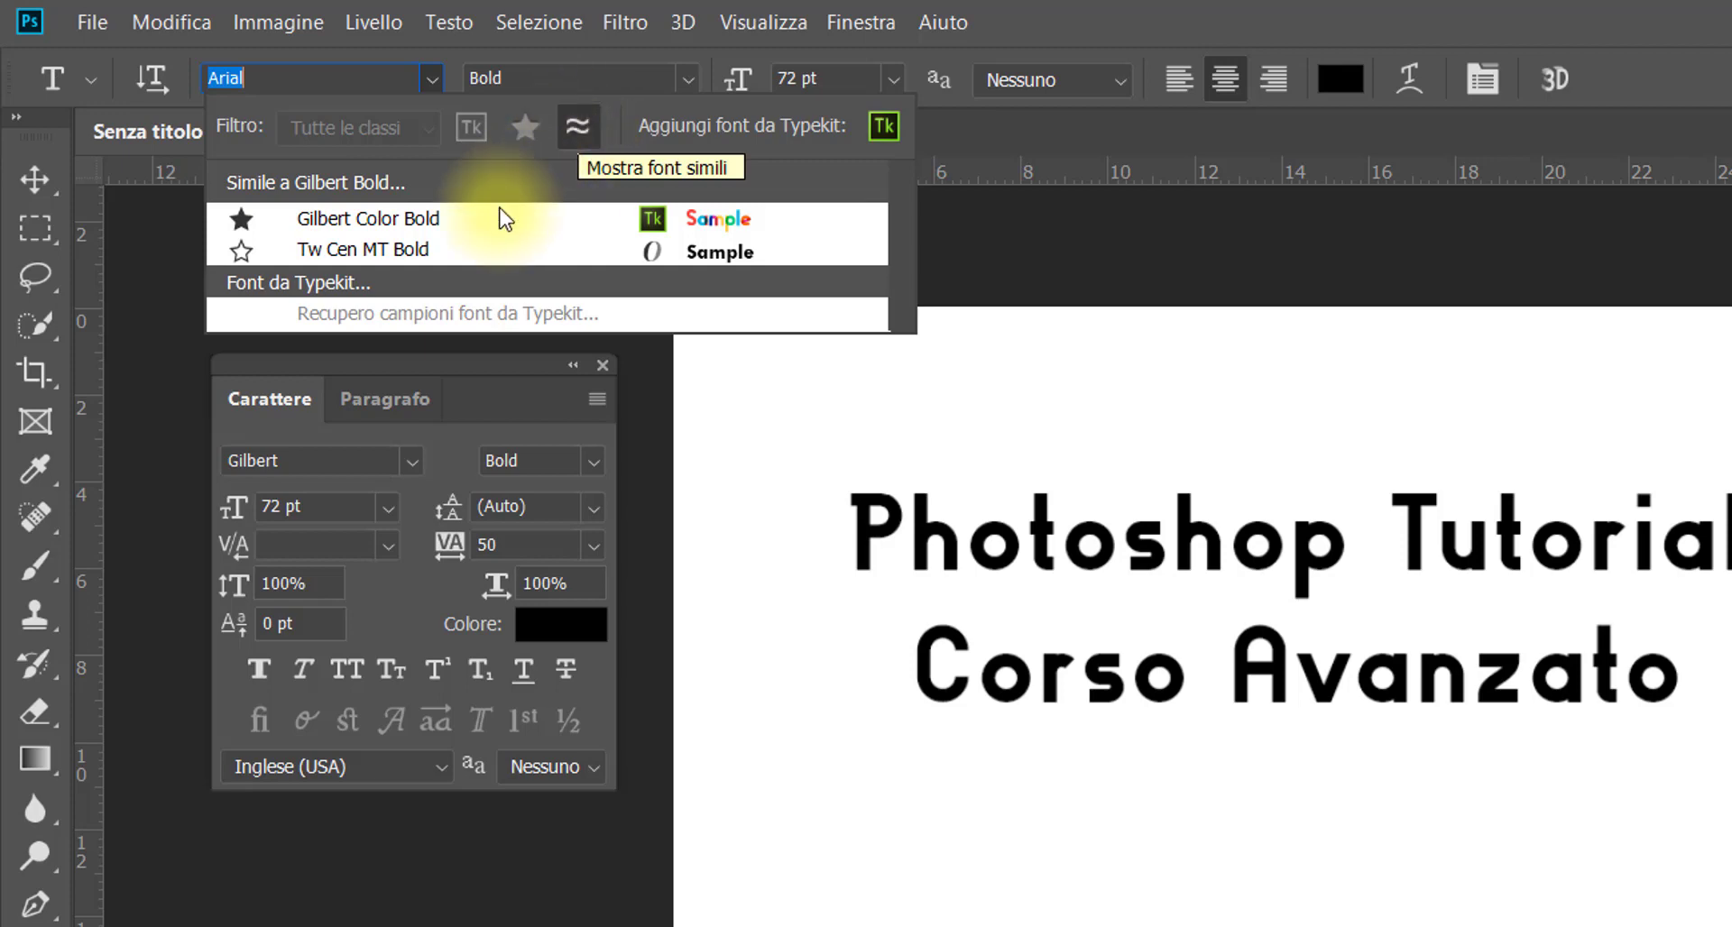
pyautogui.click(573, 129)
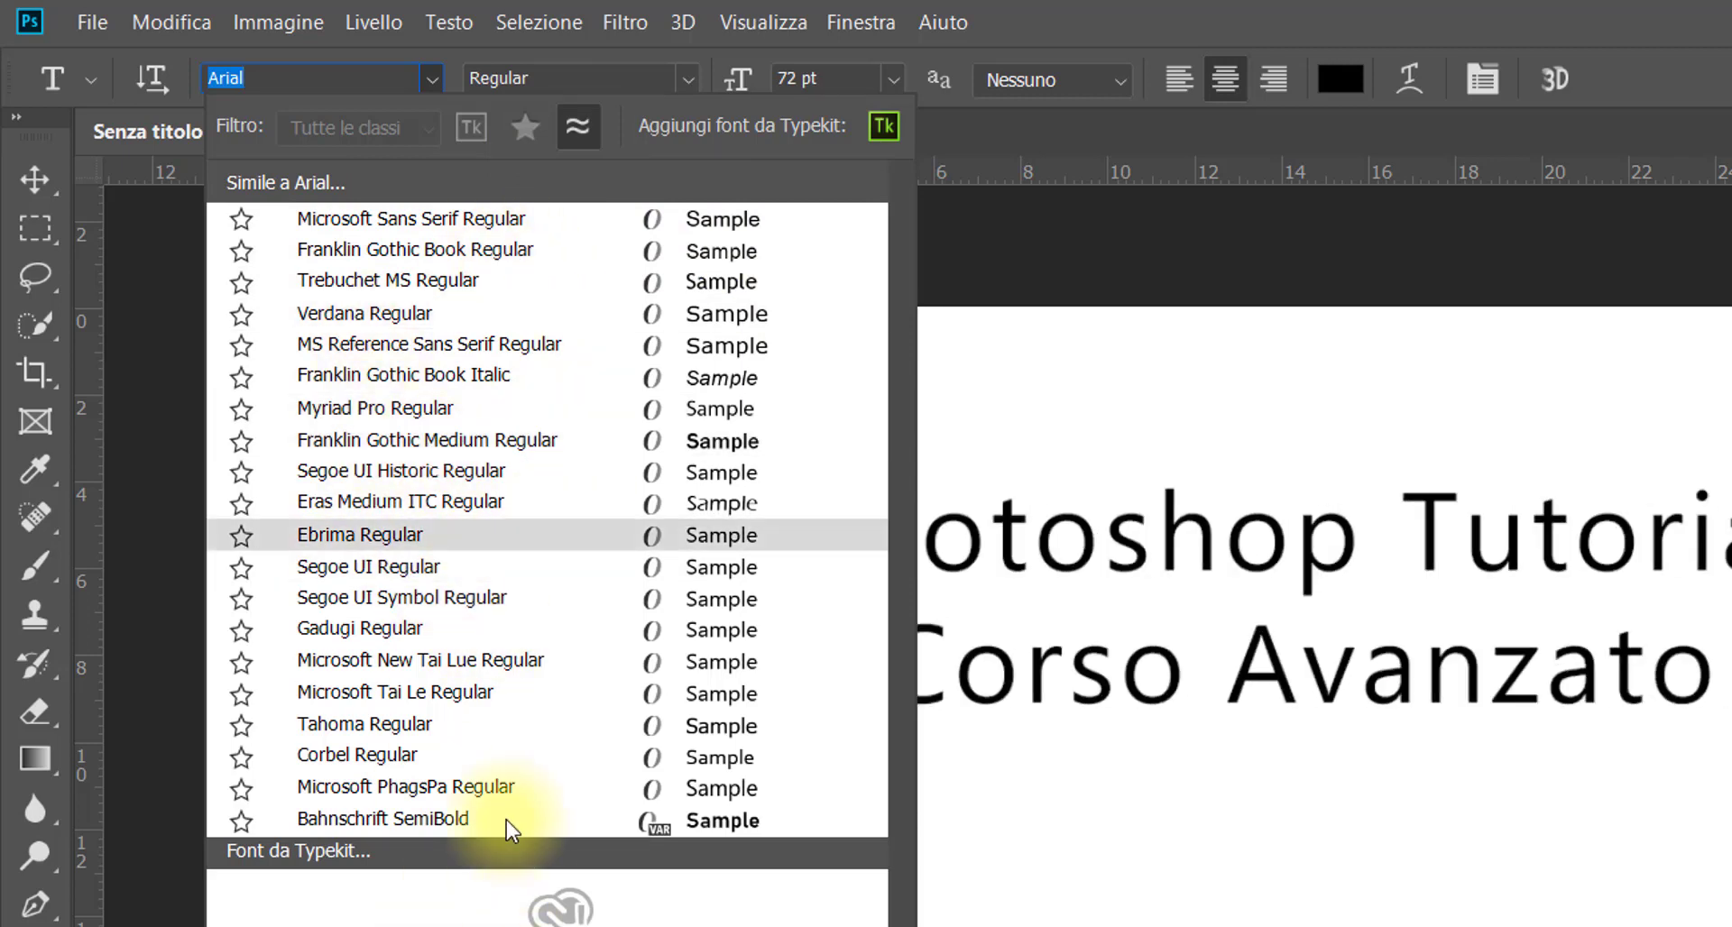
pyautogui.click(1482, 80)
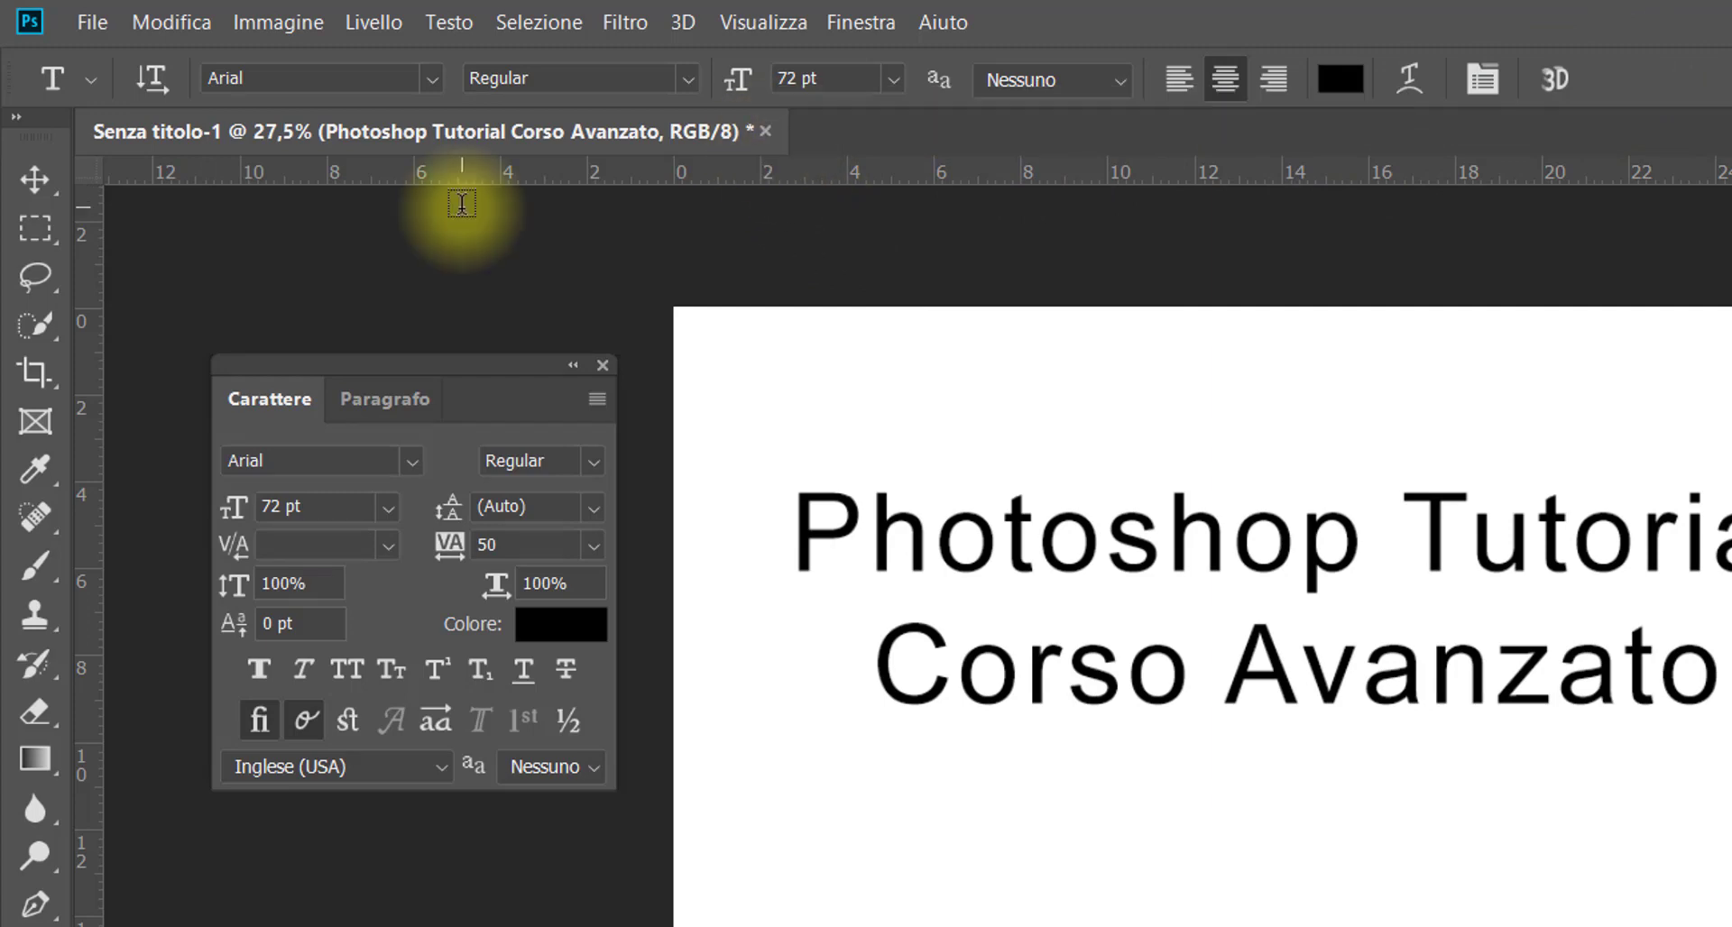
pyautogui.click(432, 80)
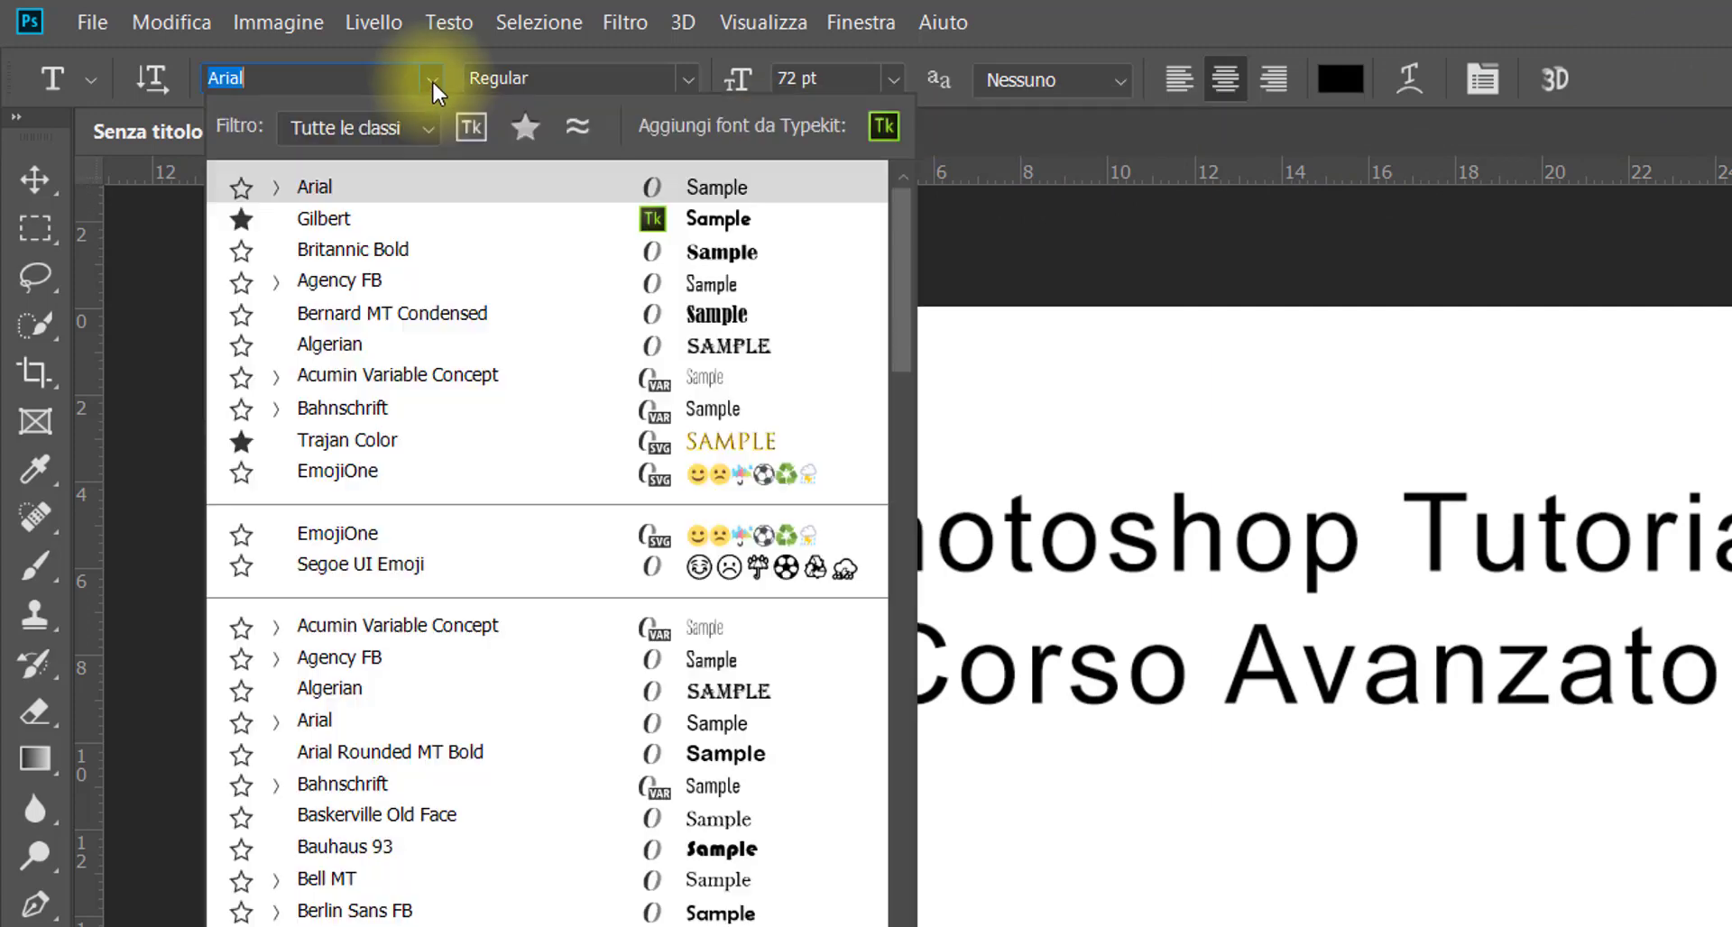
pyautogui.click(427, 78)
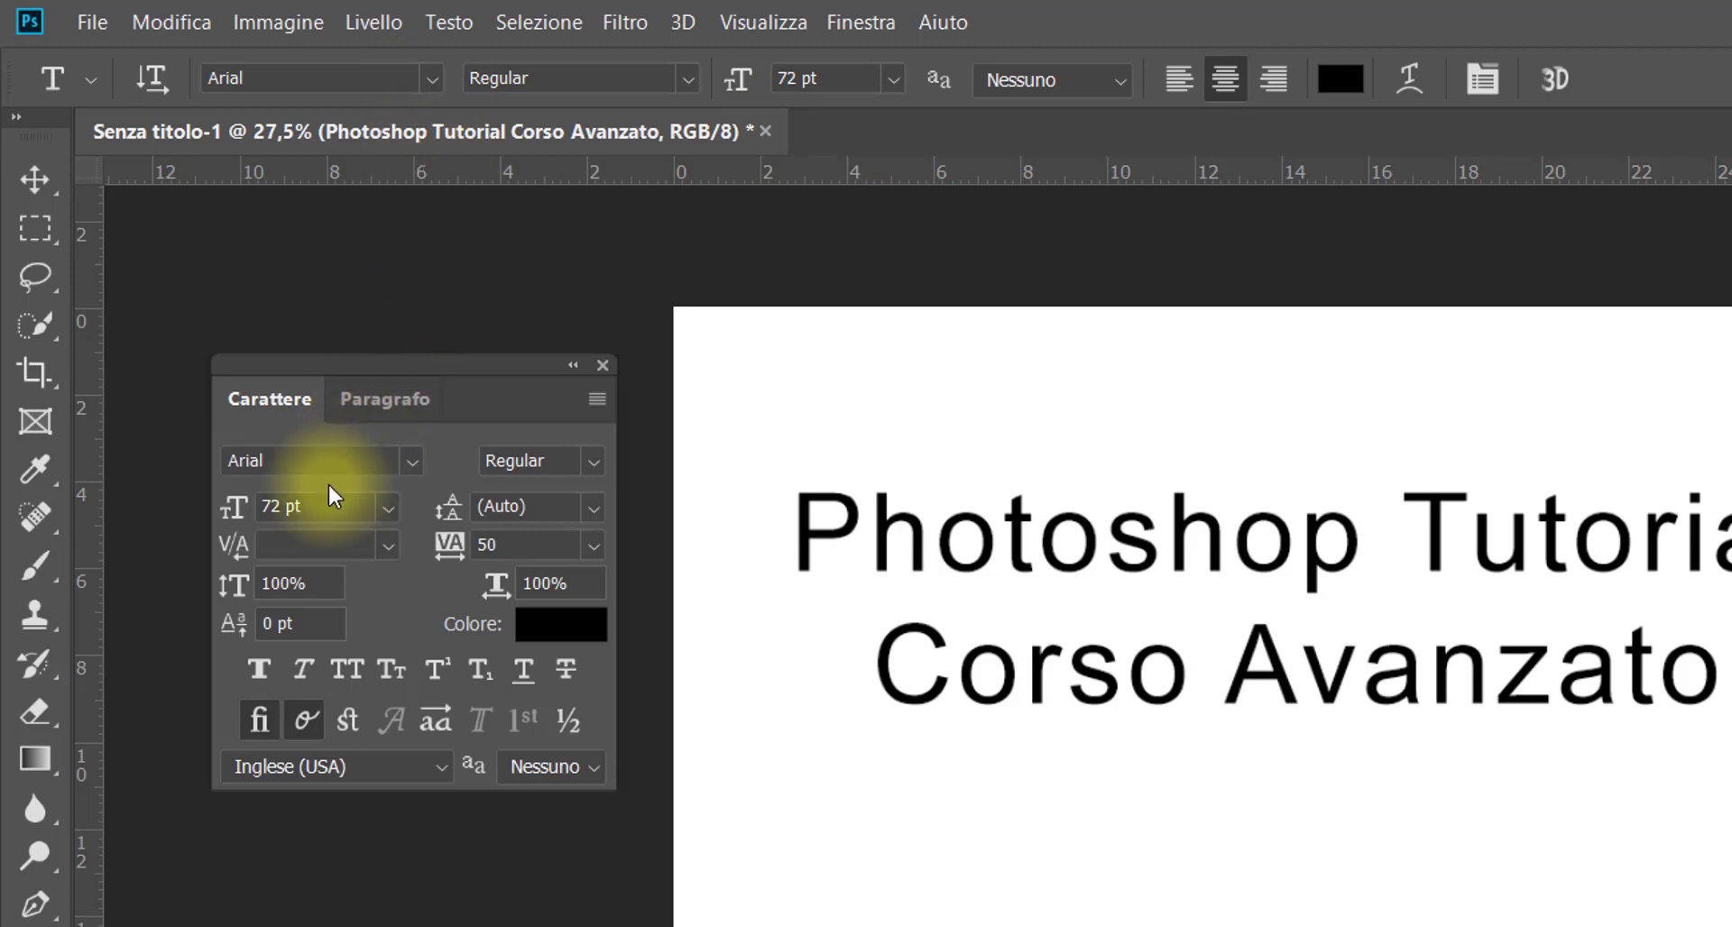
pyautogui.click(408, 461)
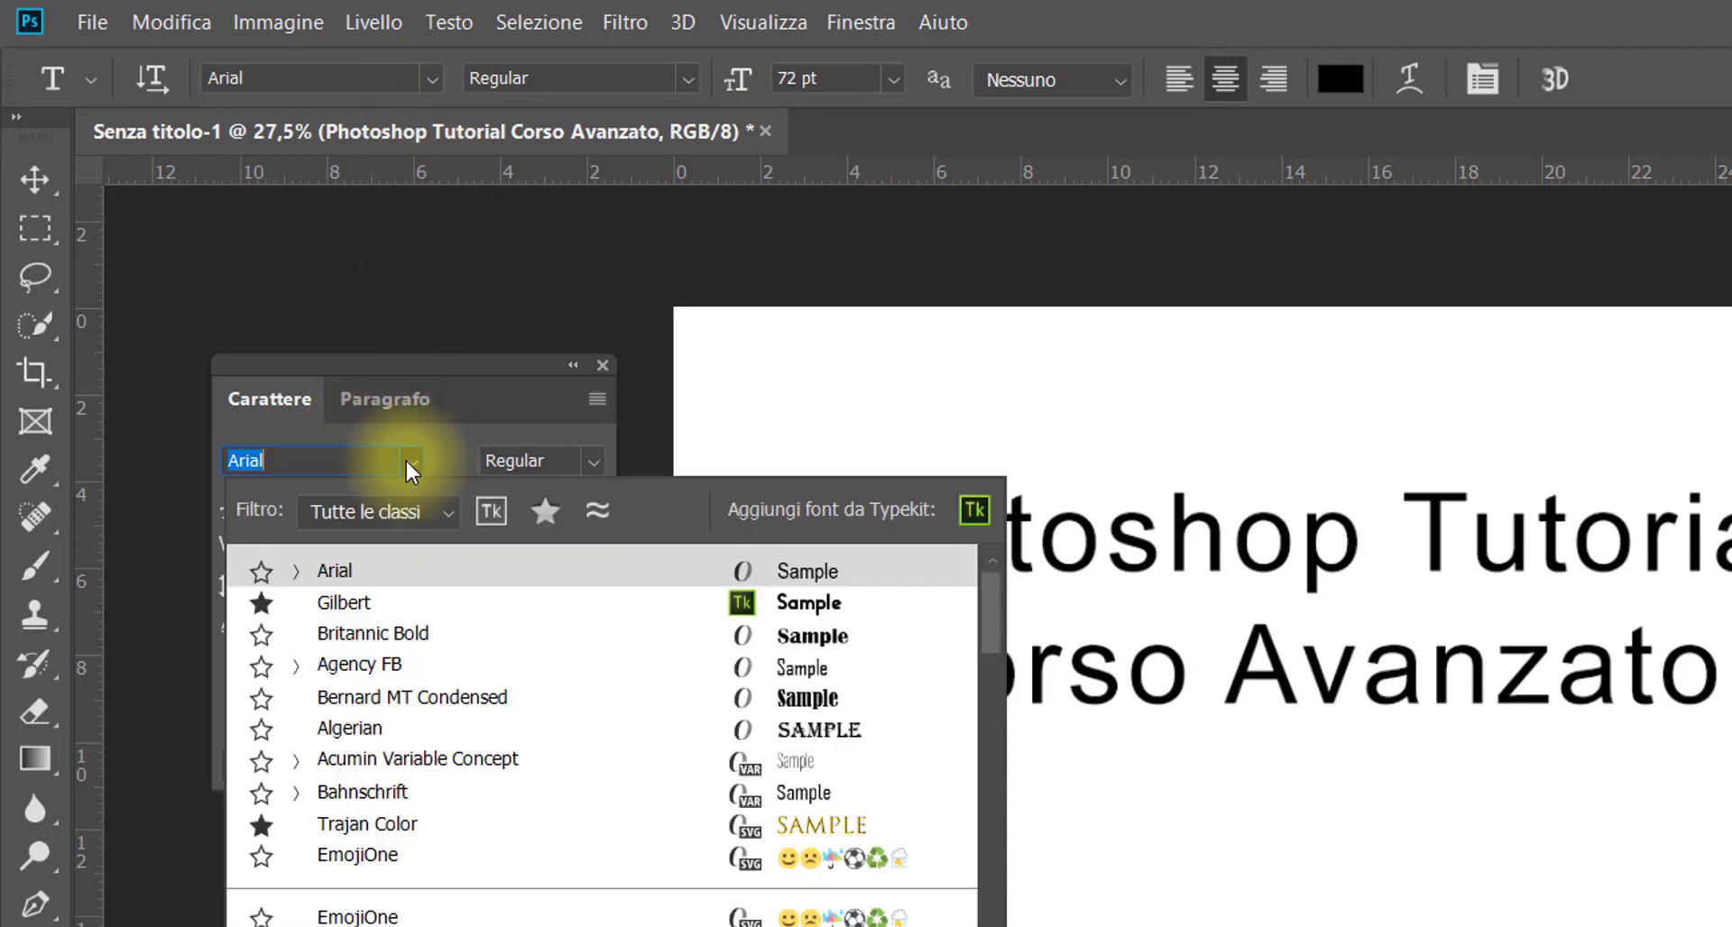
pyautogui.click(404, 364)
pyautogui.moveTo(404, 364); pyautogui.dragTo(384, 165)
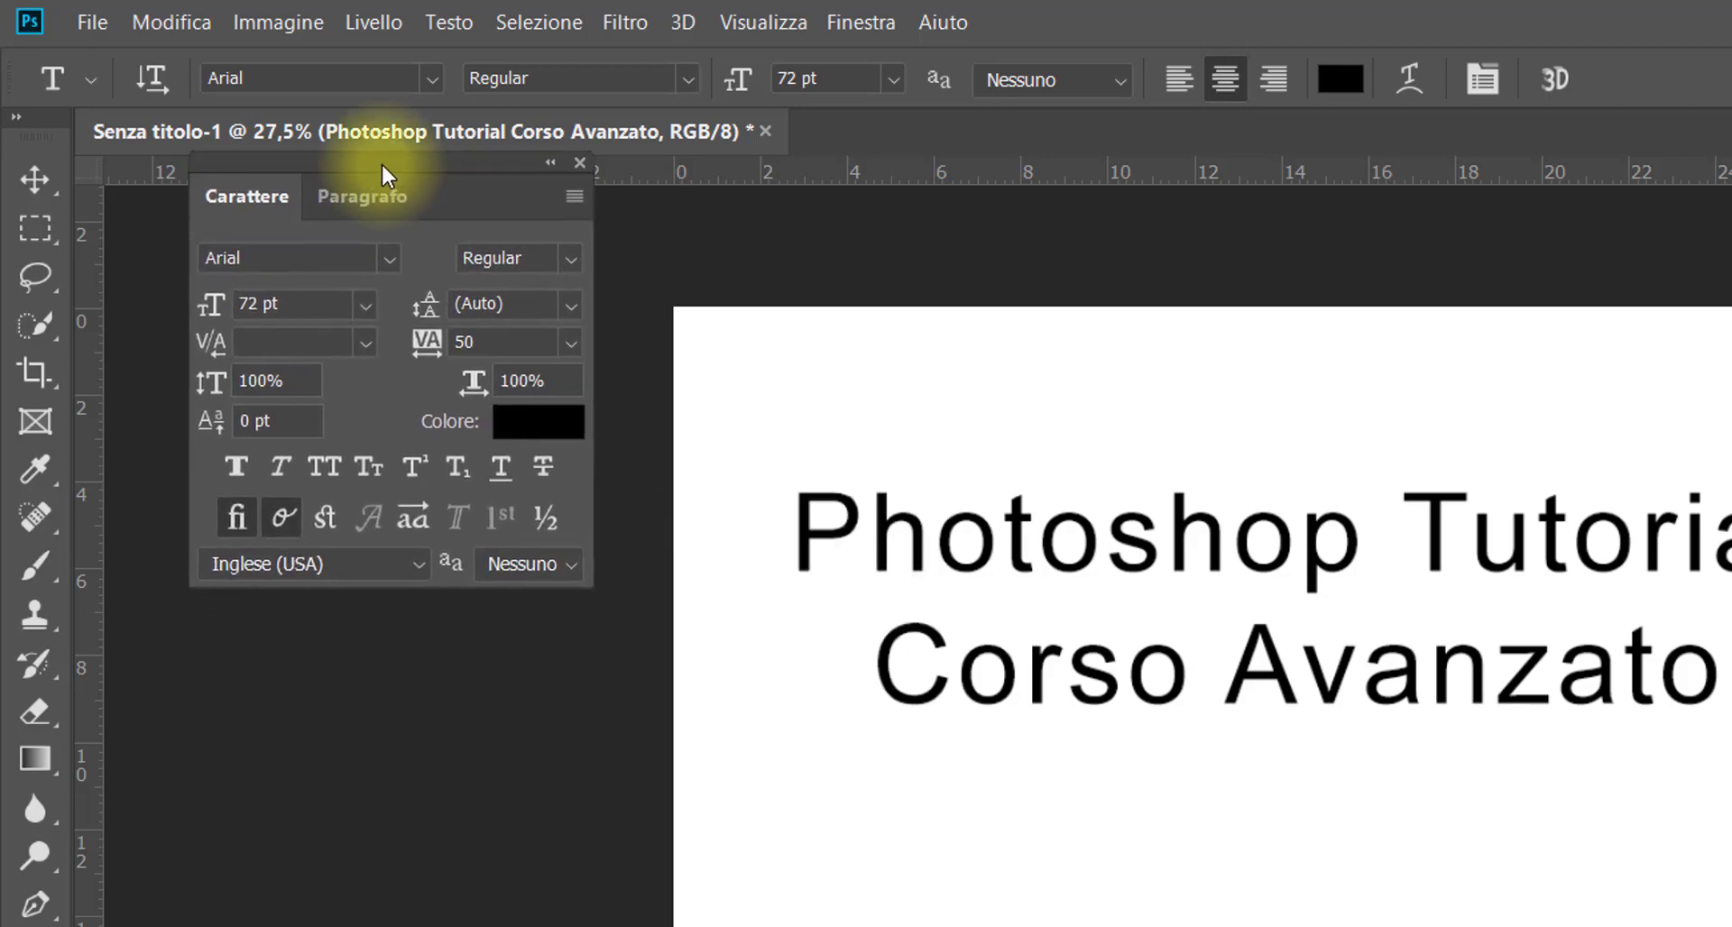
pyautogui.click(380, 251)
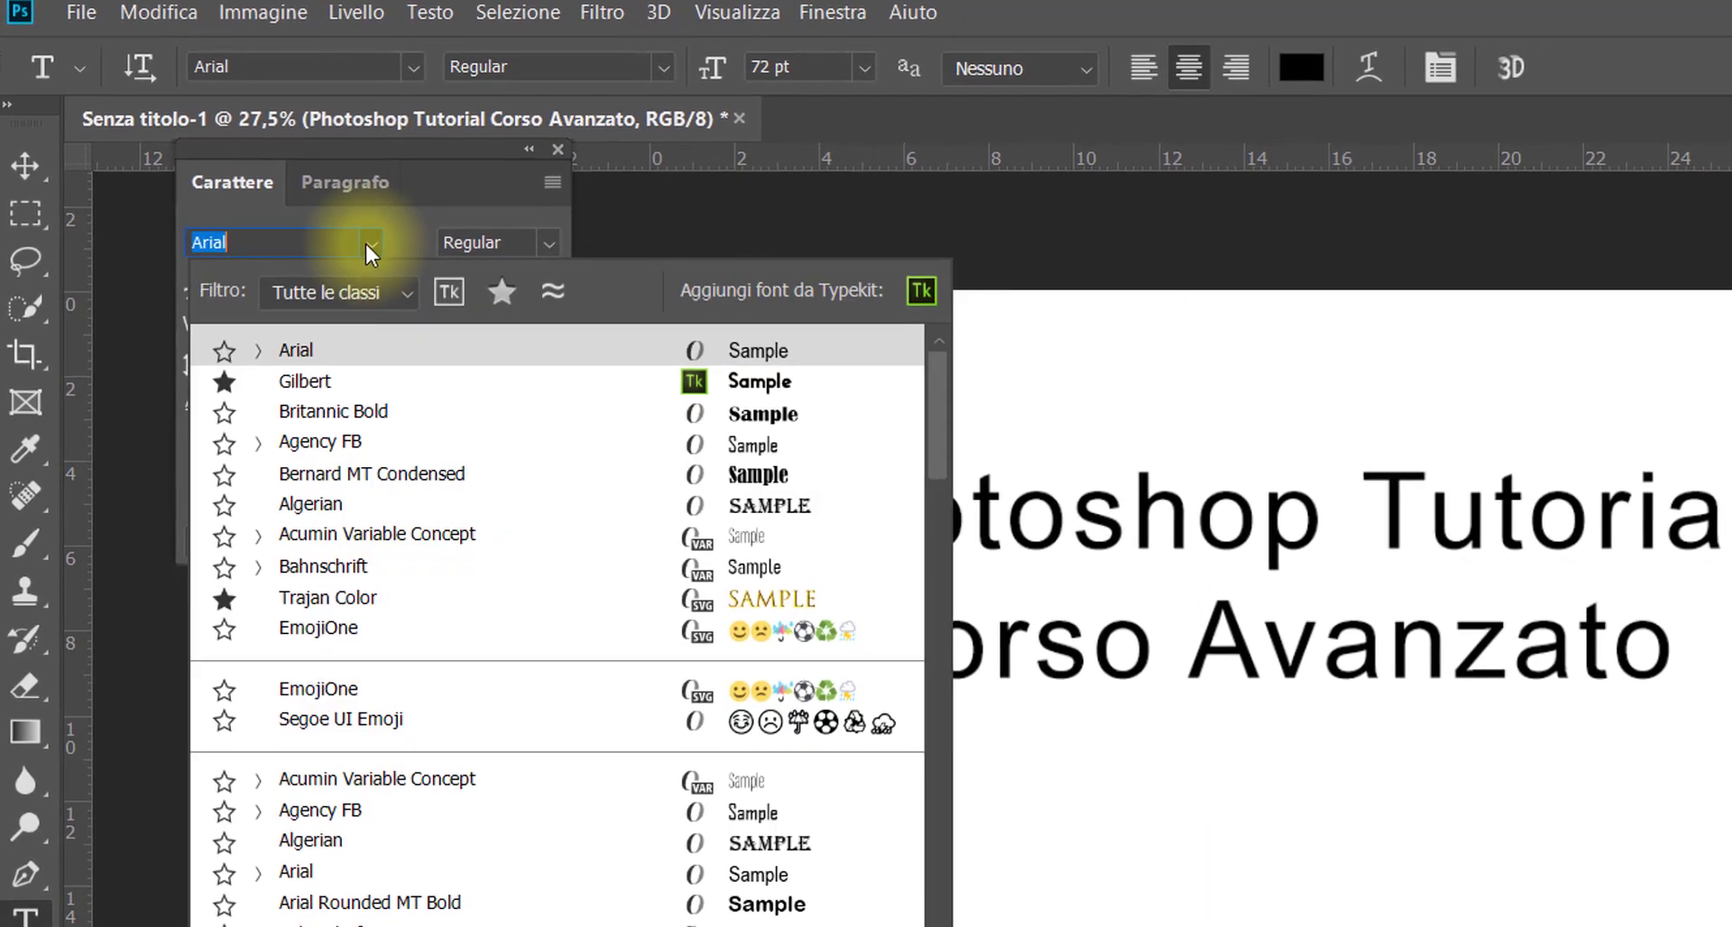
pyautogui.click(325, 227)
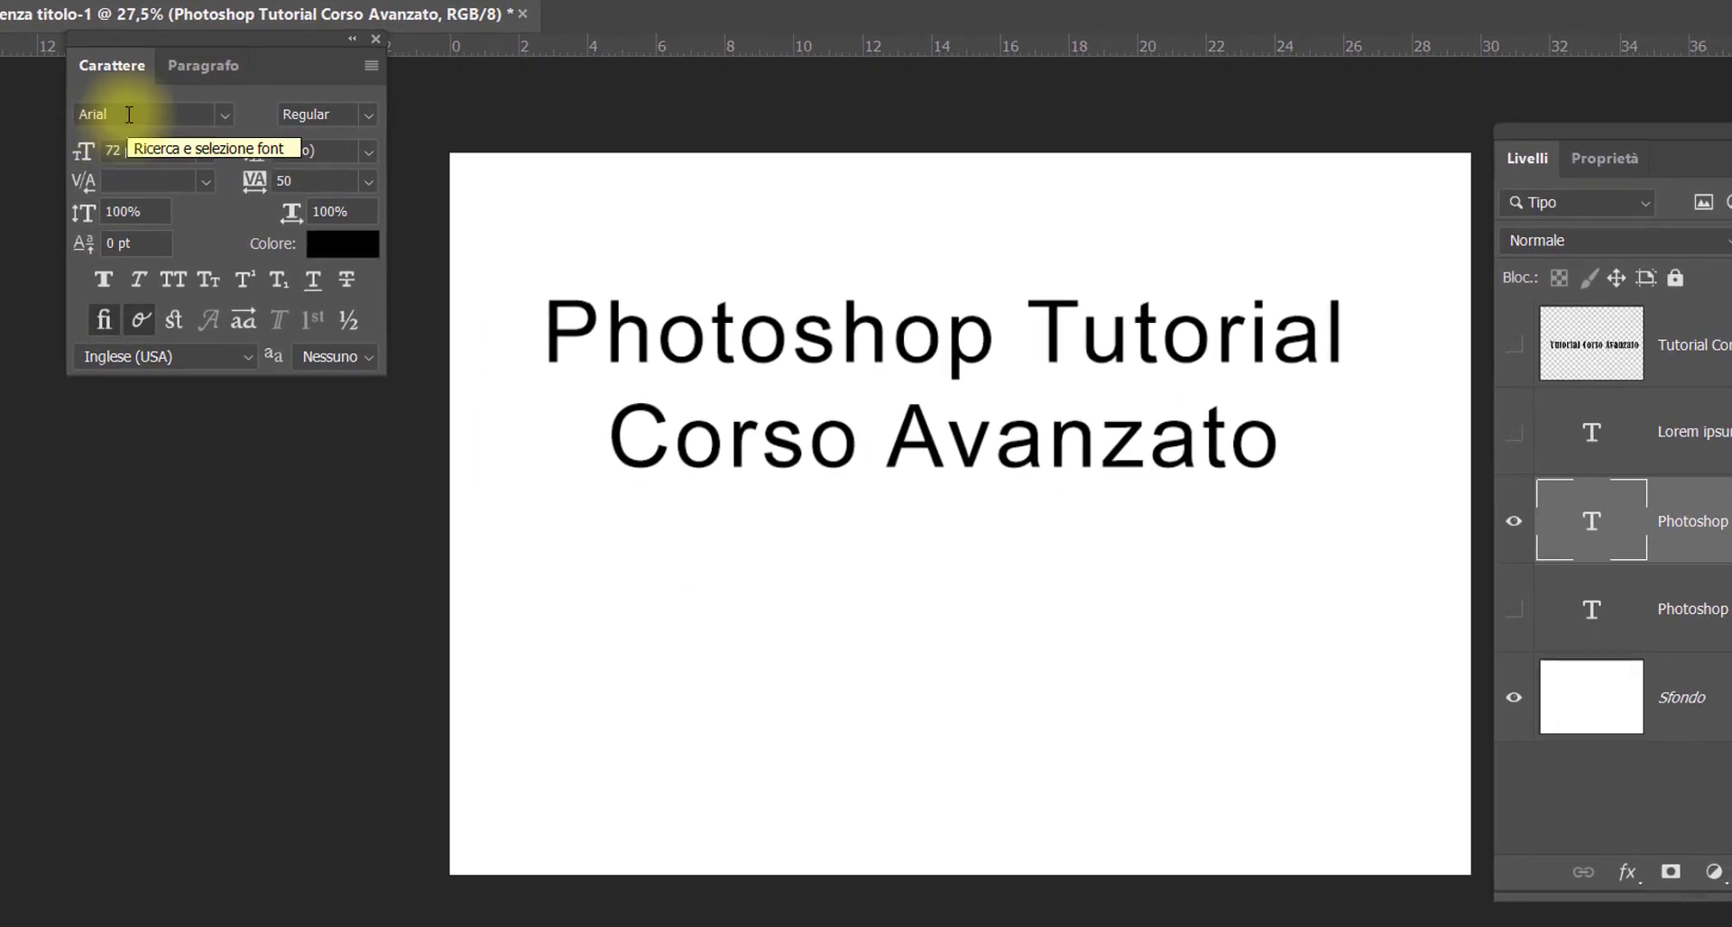
# Replace the title font with Harlow Solid Italic by searching 'har'
pyautogui.click(81, 115)
pyautogui.click(80, 114)
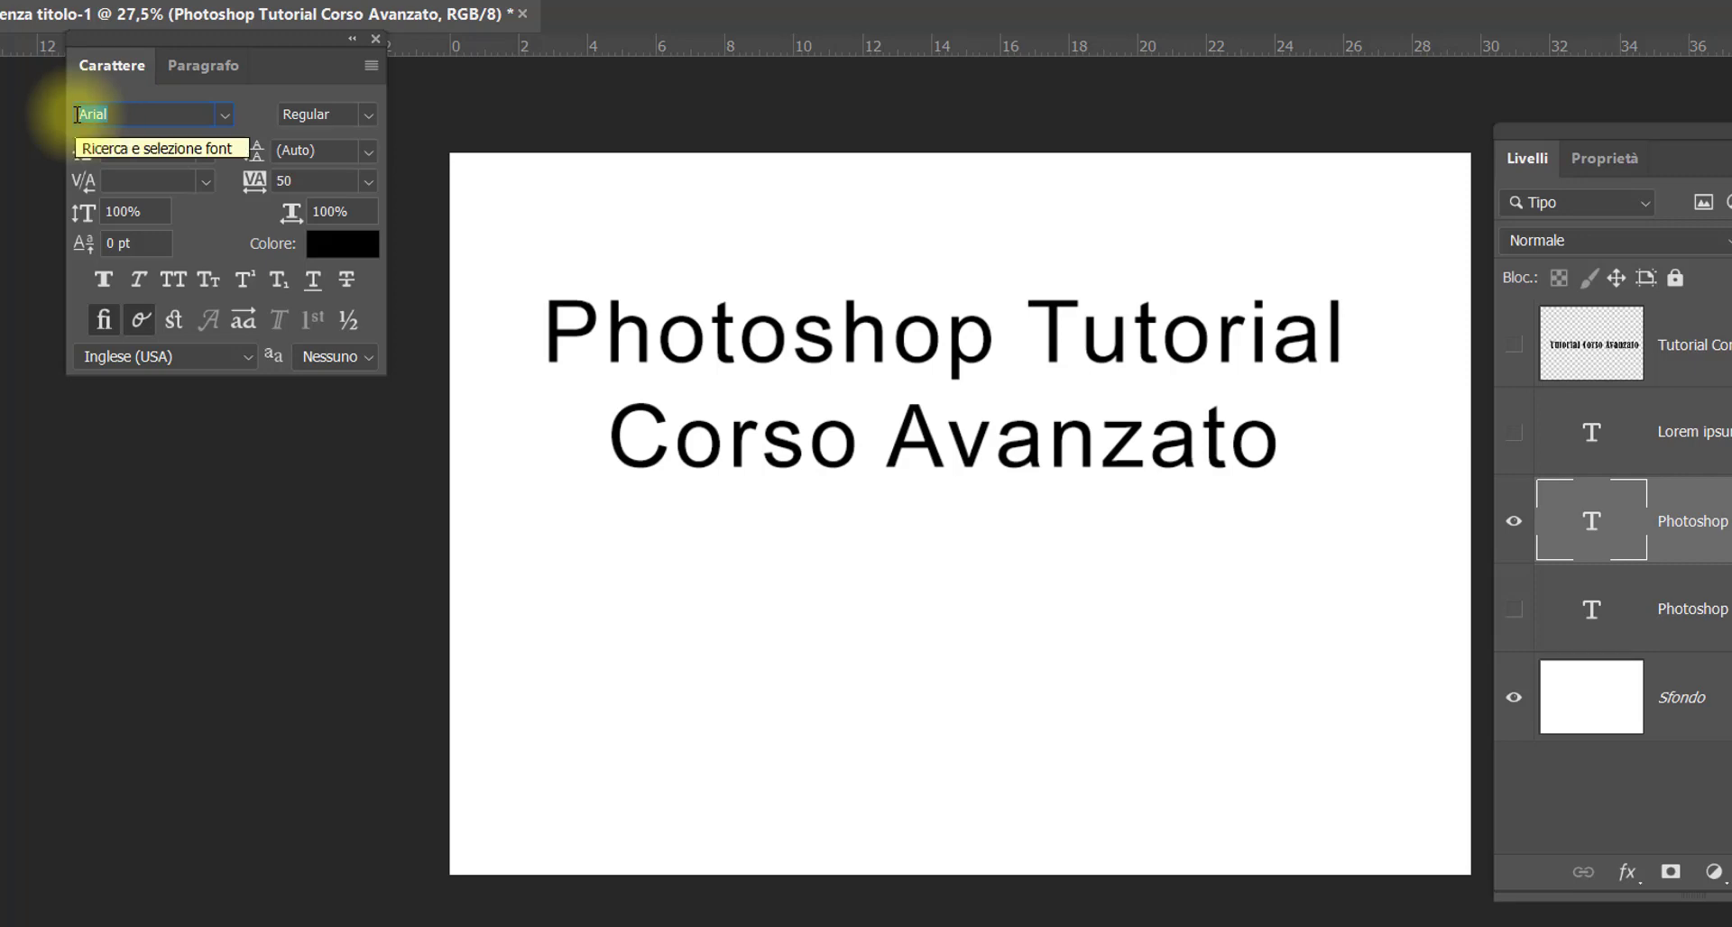
pyautogui.write('har')
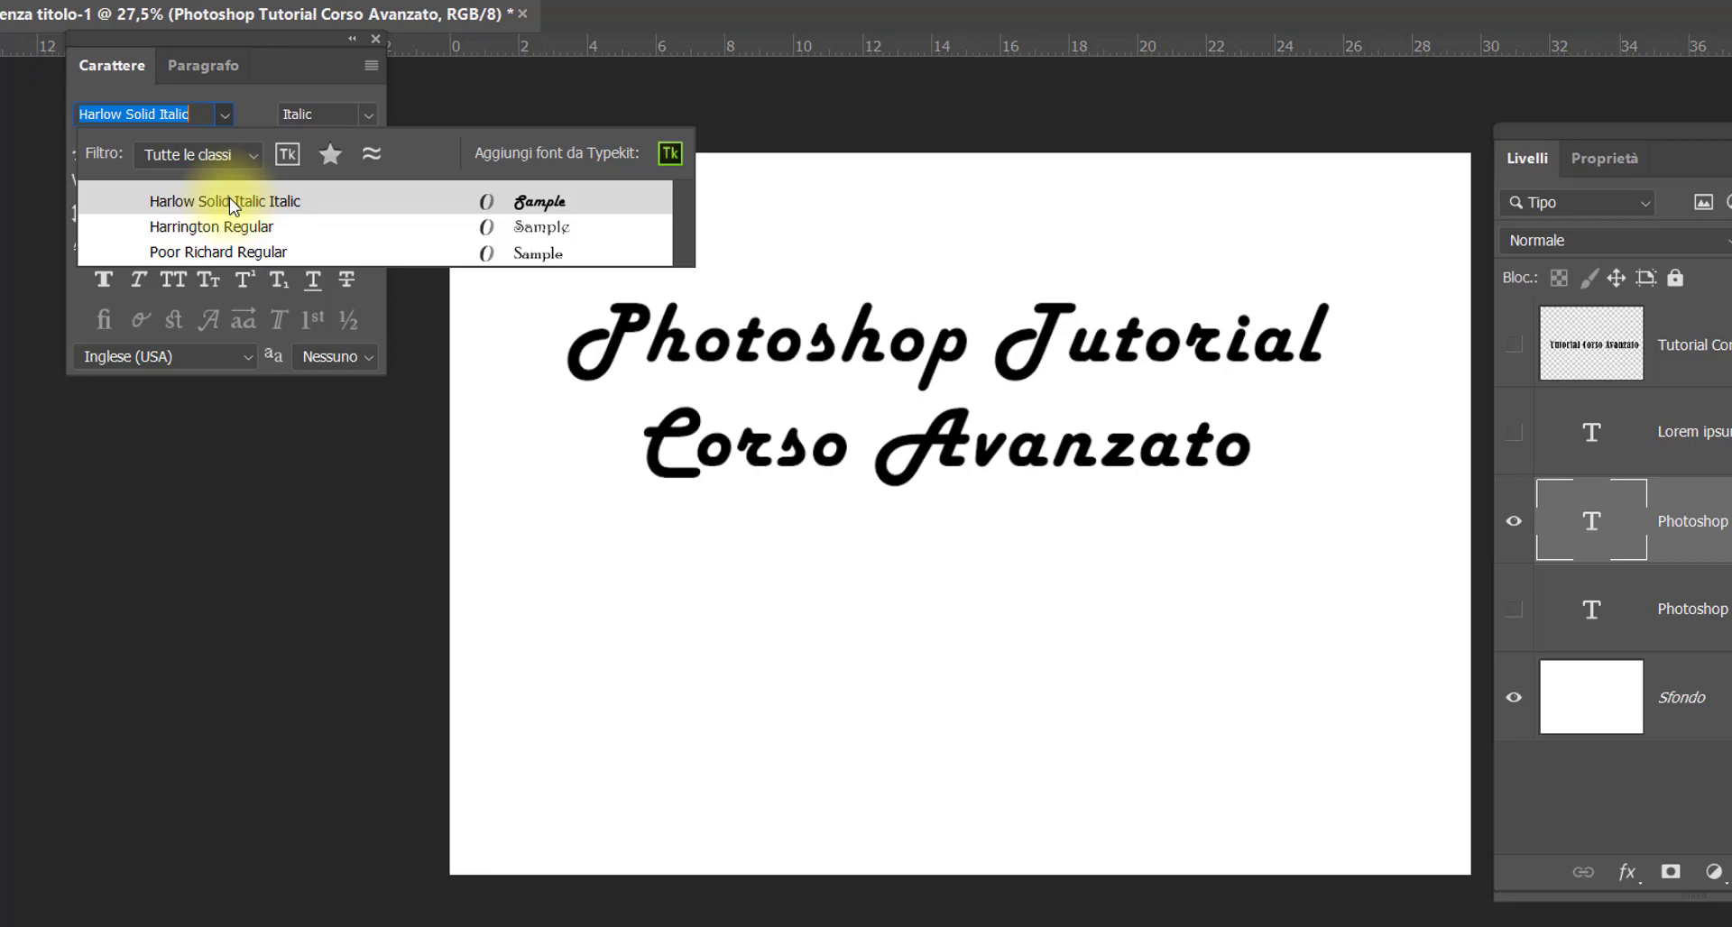
pyautogui.click(236, 208)
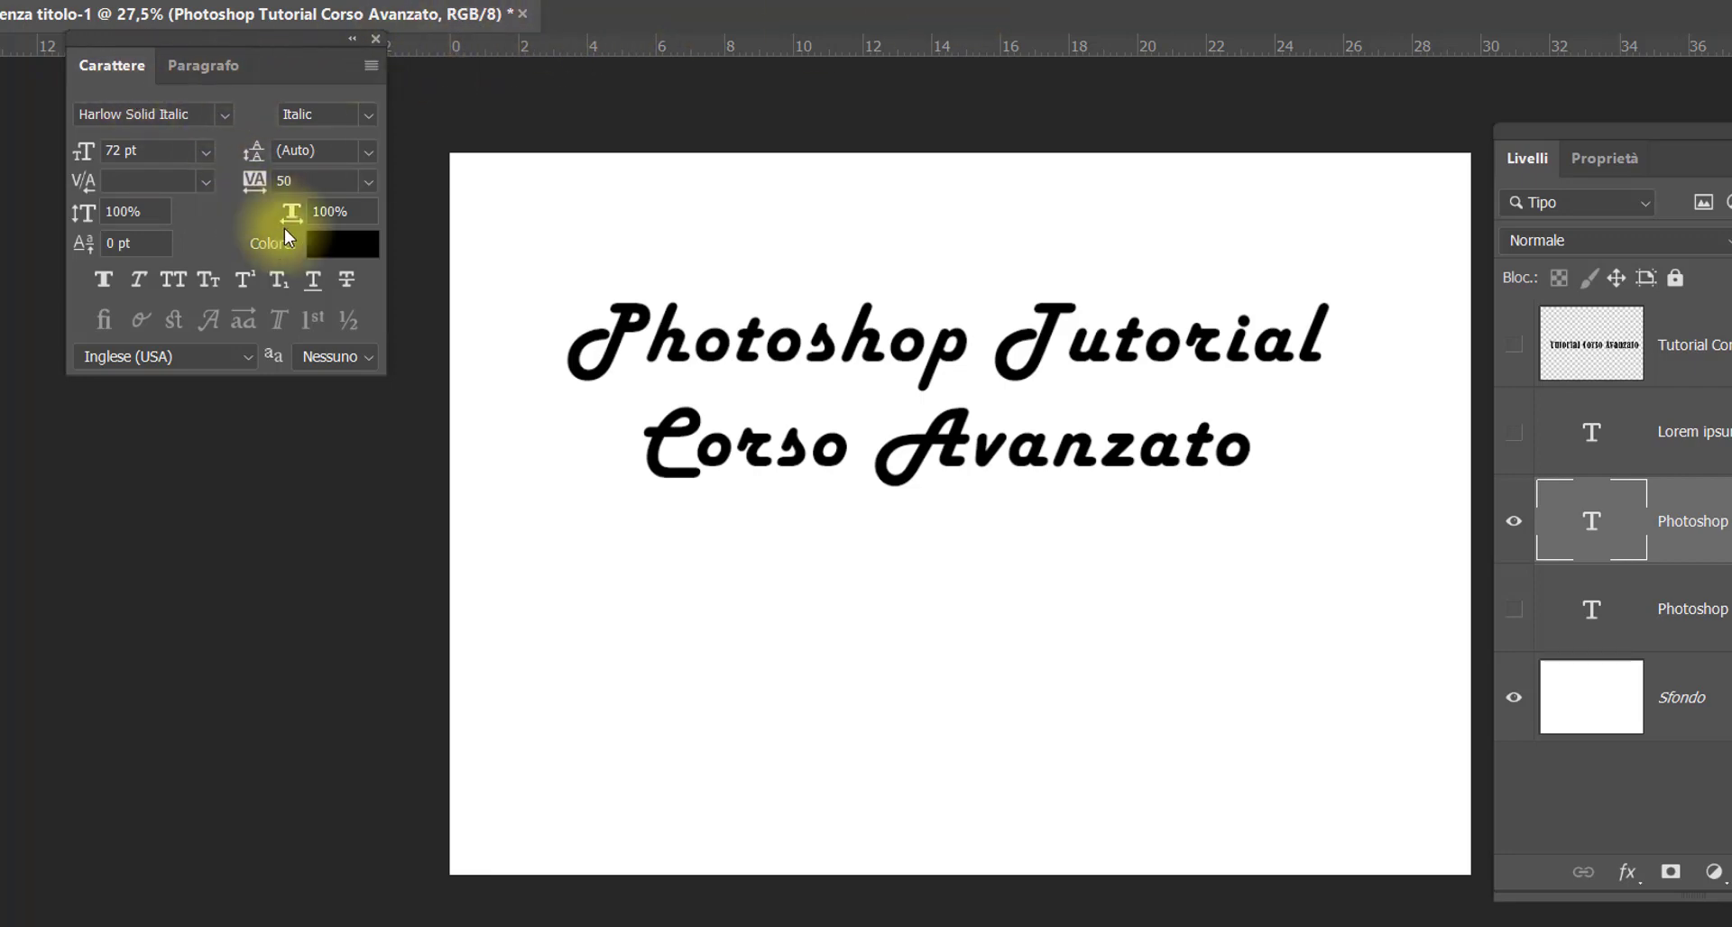
# Make the title text colour red
pyautogui.click(342, 259)
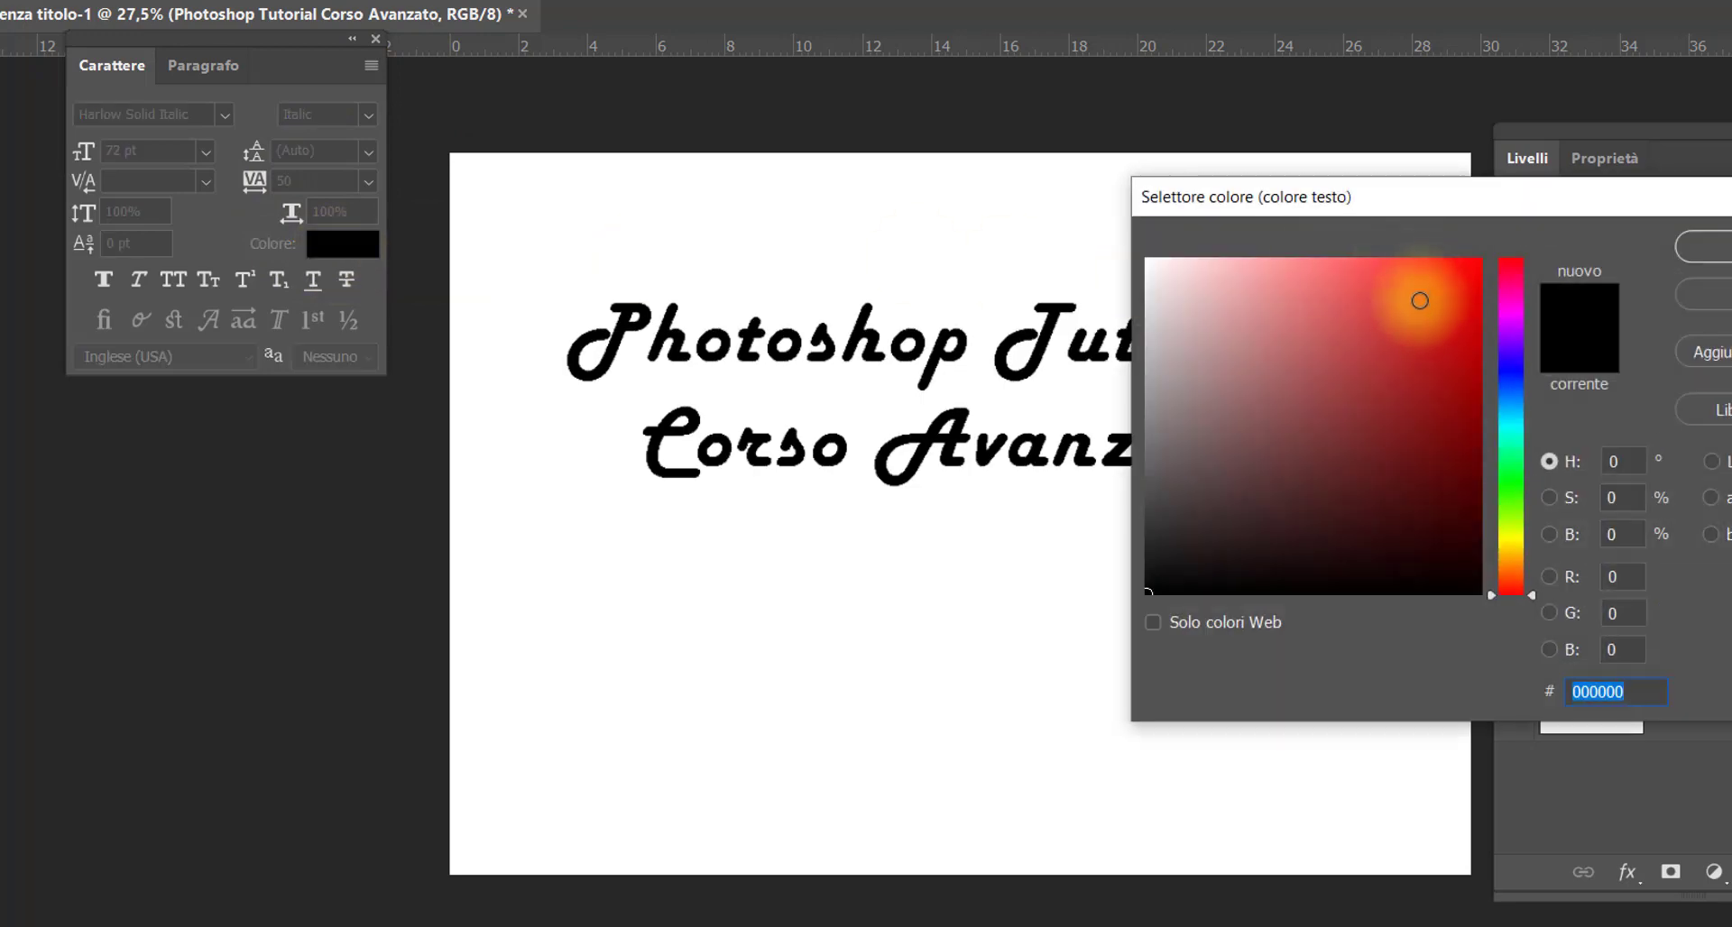
pyautogui.click(1452, 283)
pyautogui.click(1709, 246)
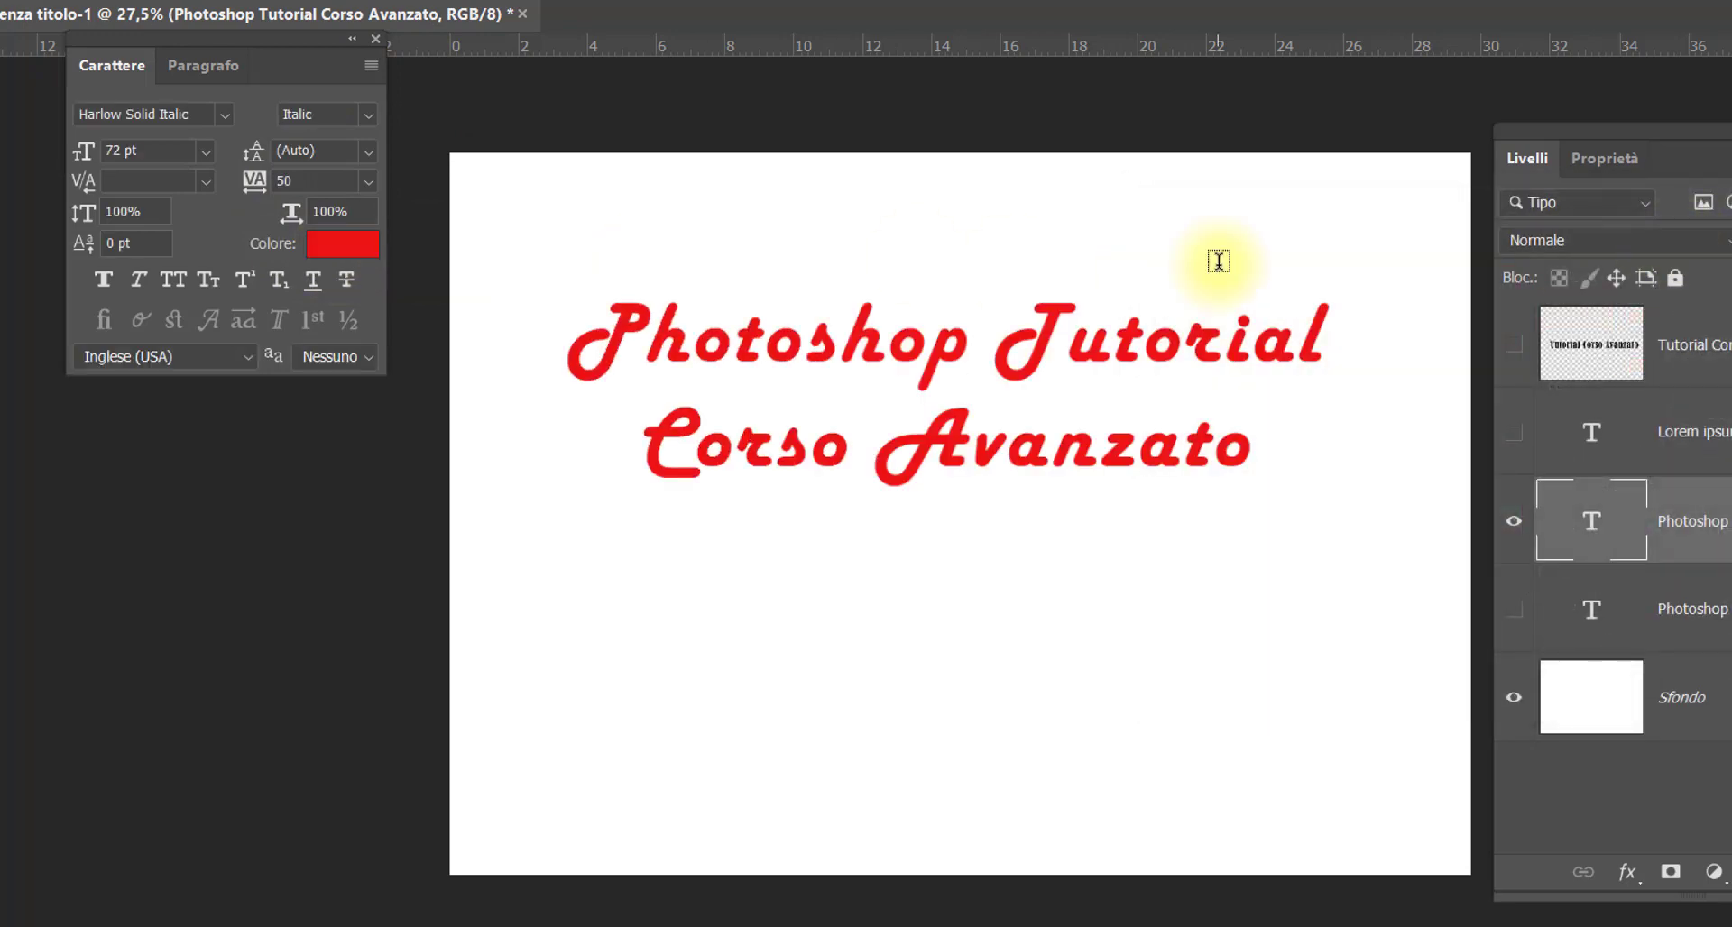
# Resize the title to 60 pt from the presets, then scrub it up to 65 pt
pyautogui.click(206, 154)
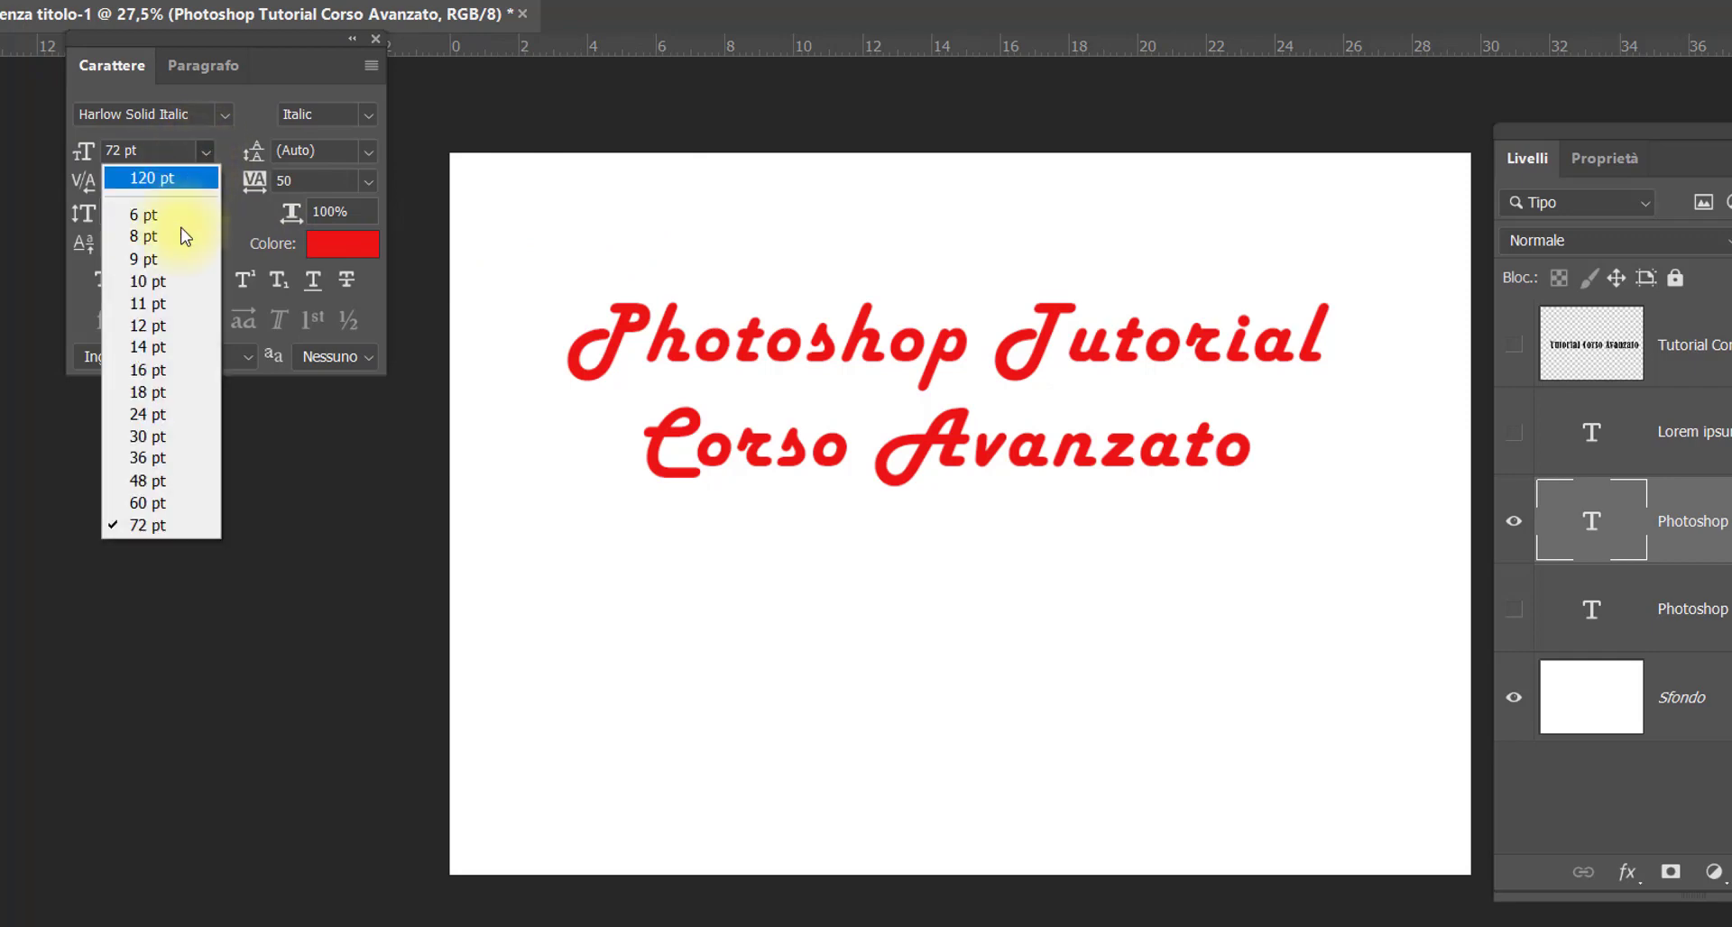
pyautogui.click(161, 503)
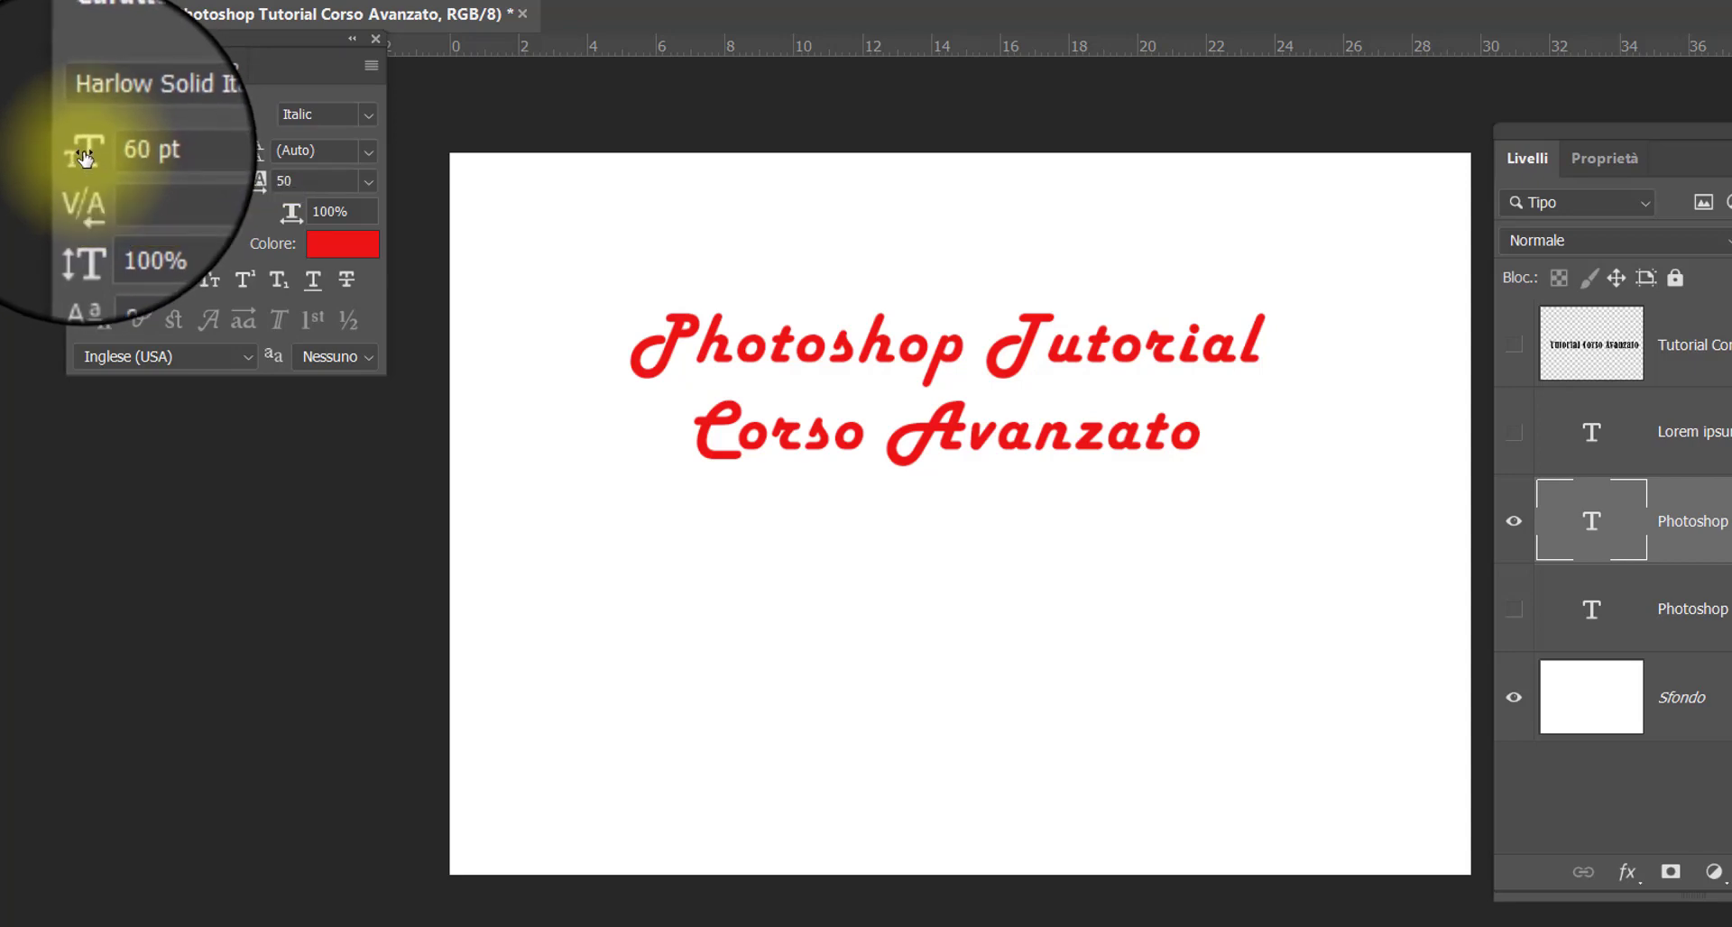
pyautogui.moveTo(85, 158); pyautogui.dragTo(85, 155)
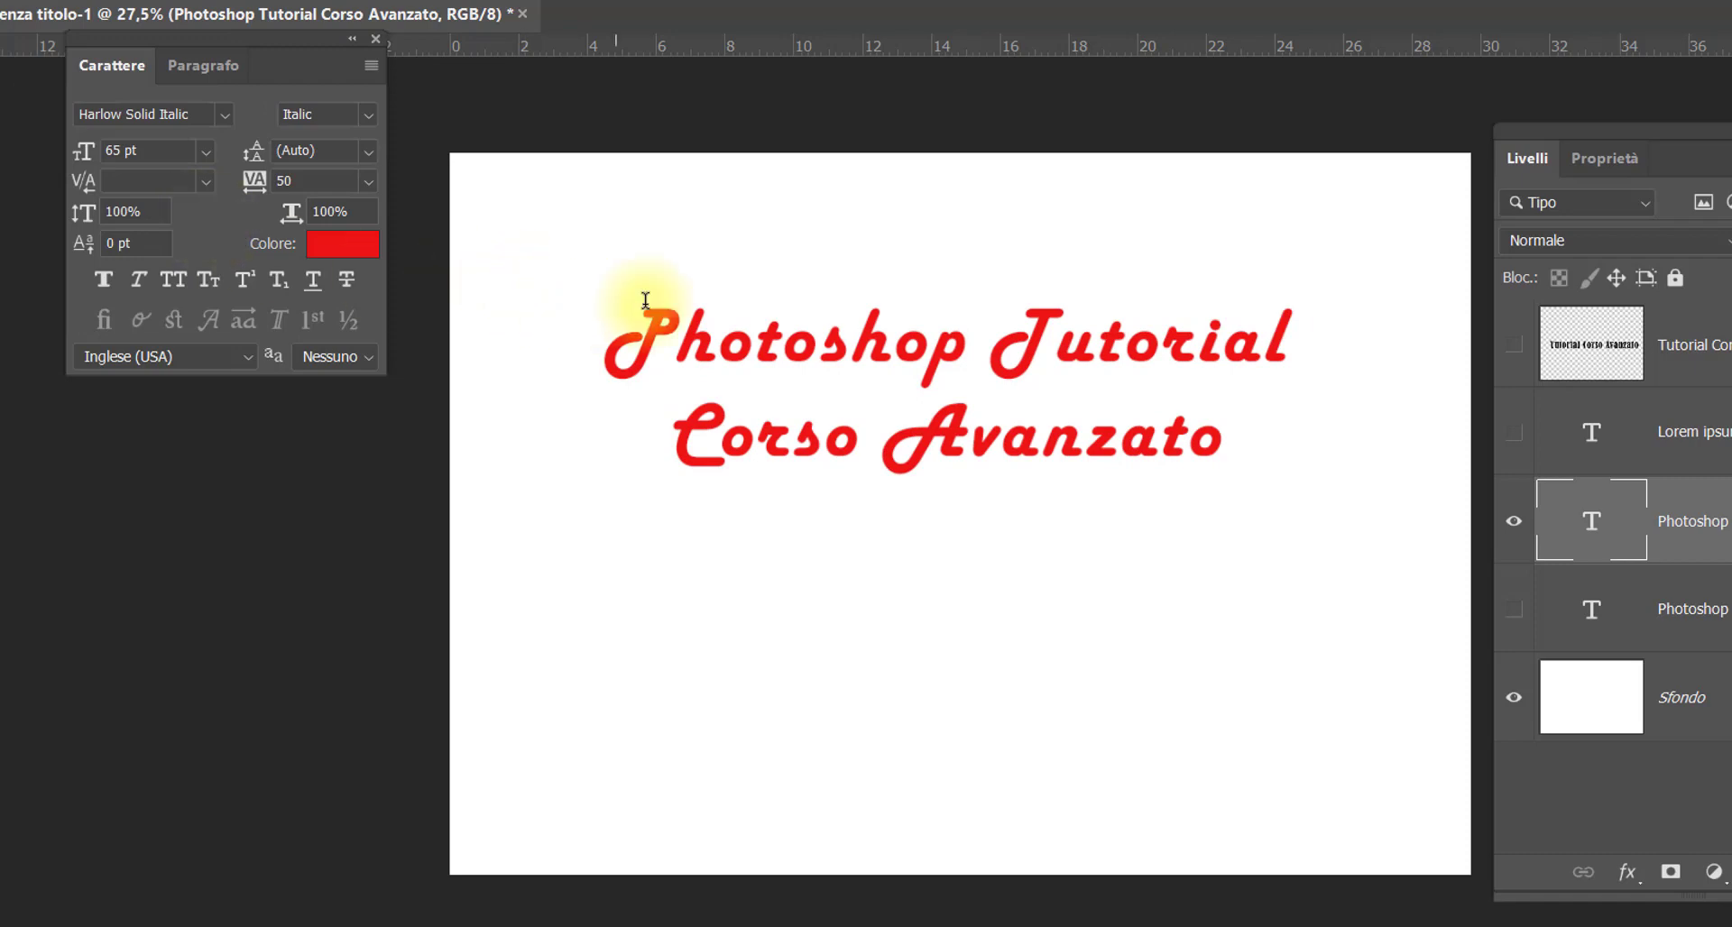
pyautogui.click(791, 442)
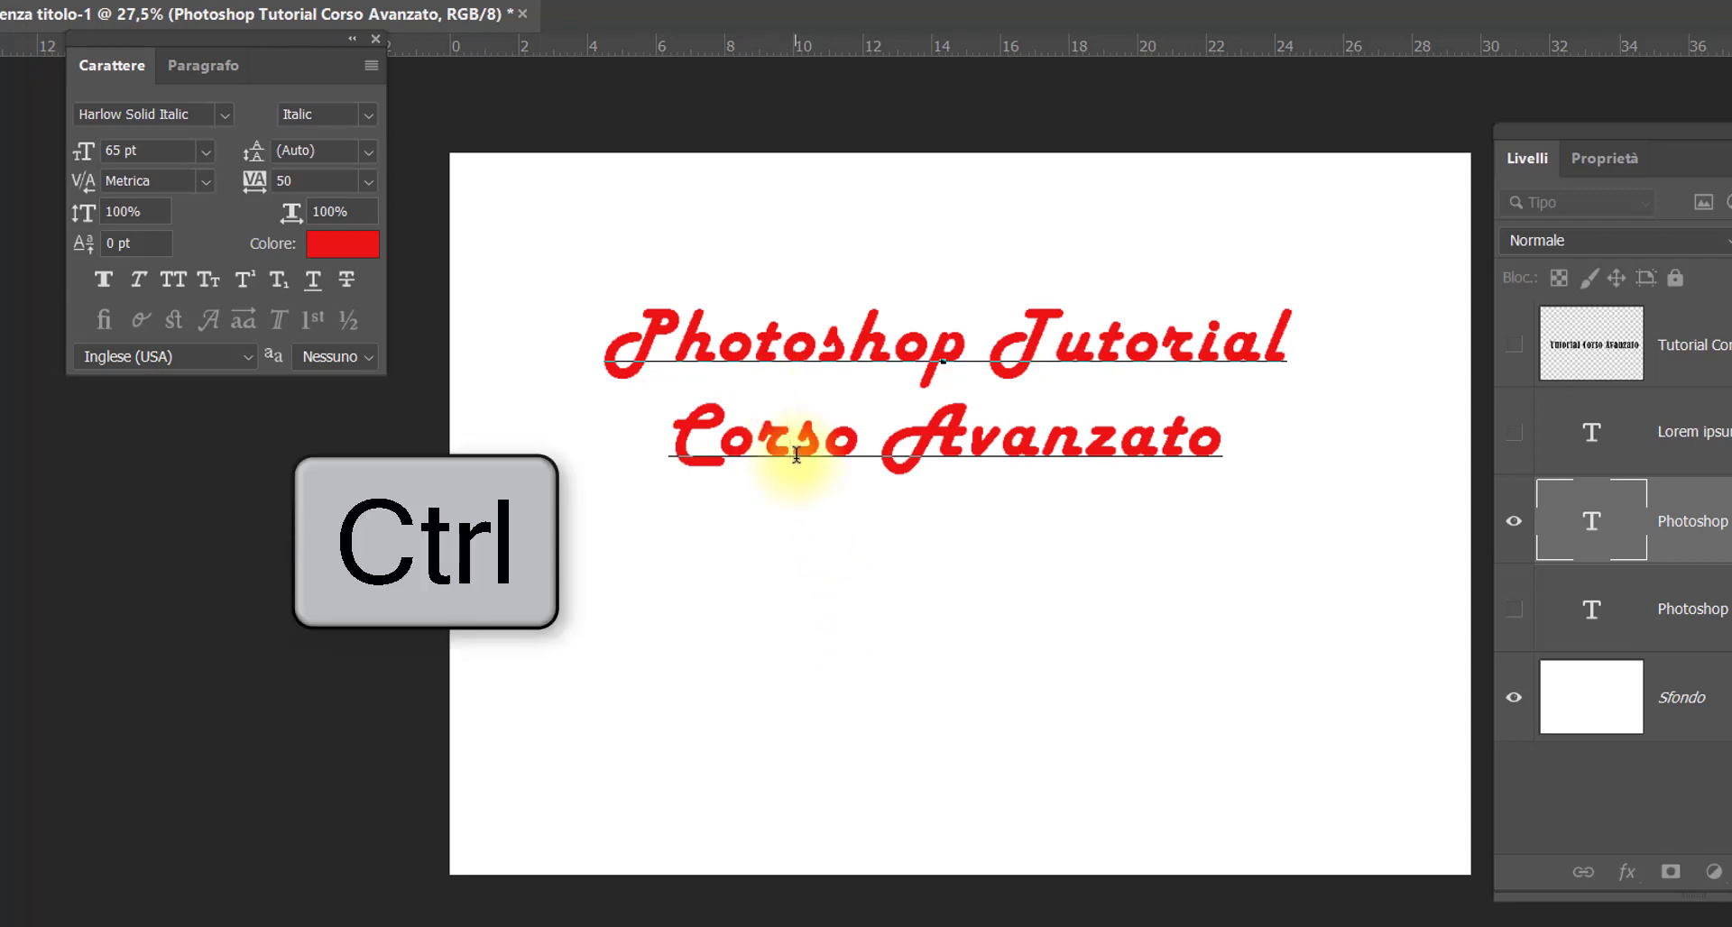
pyautogui.moveTo(1290, 488); pyautogui.dragTo(1104, 434)
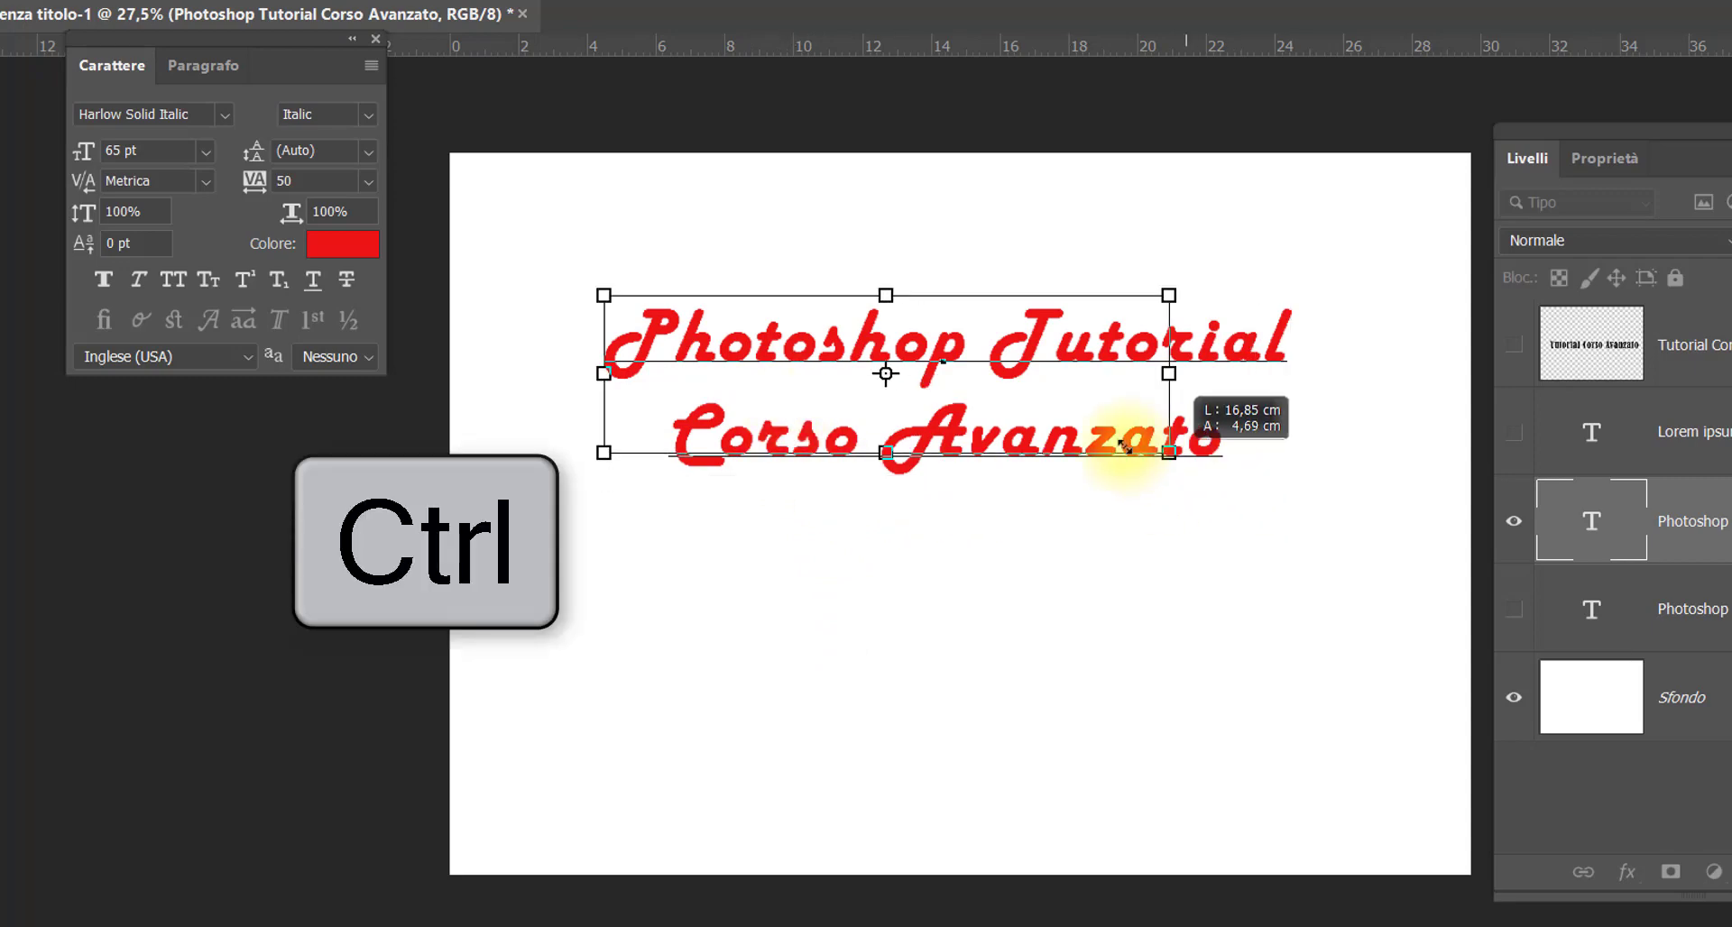
pyautogui.moveTo(1248, 505); pyautogui.dragTo(1199, 515)
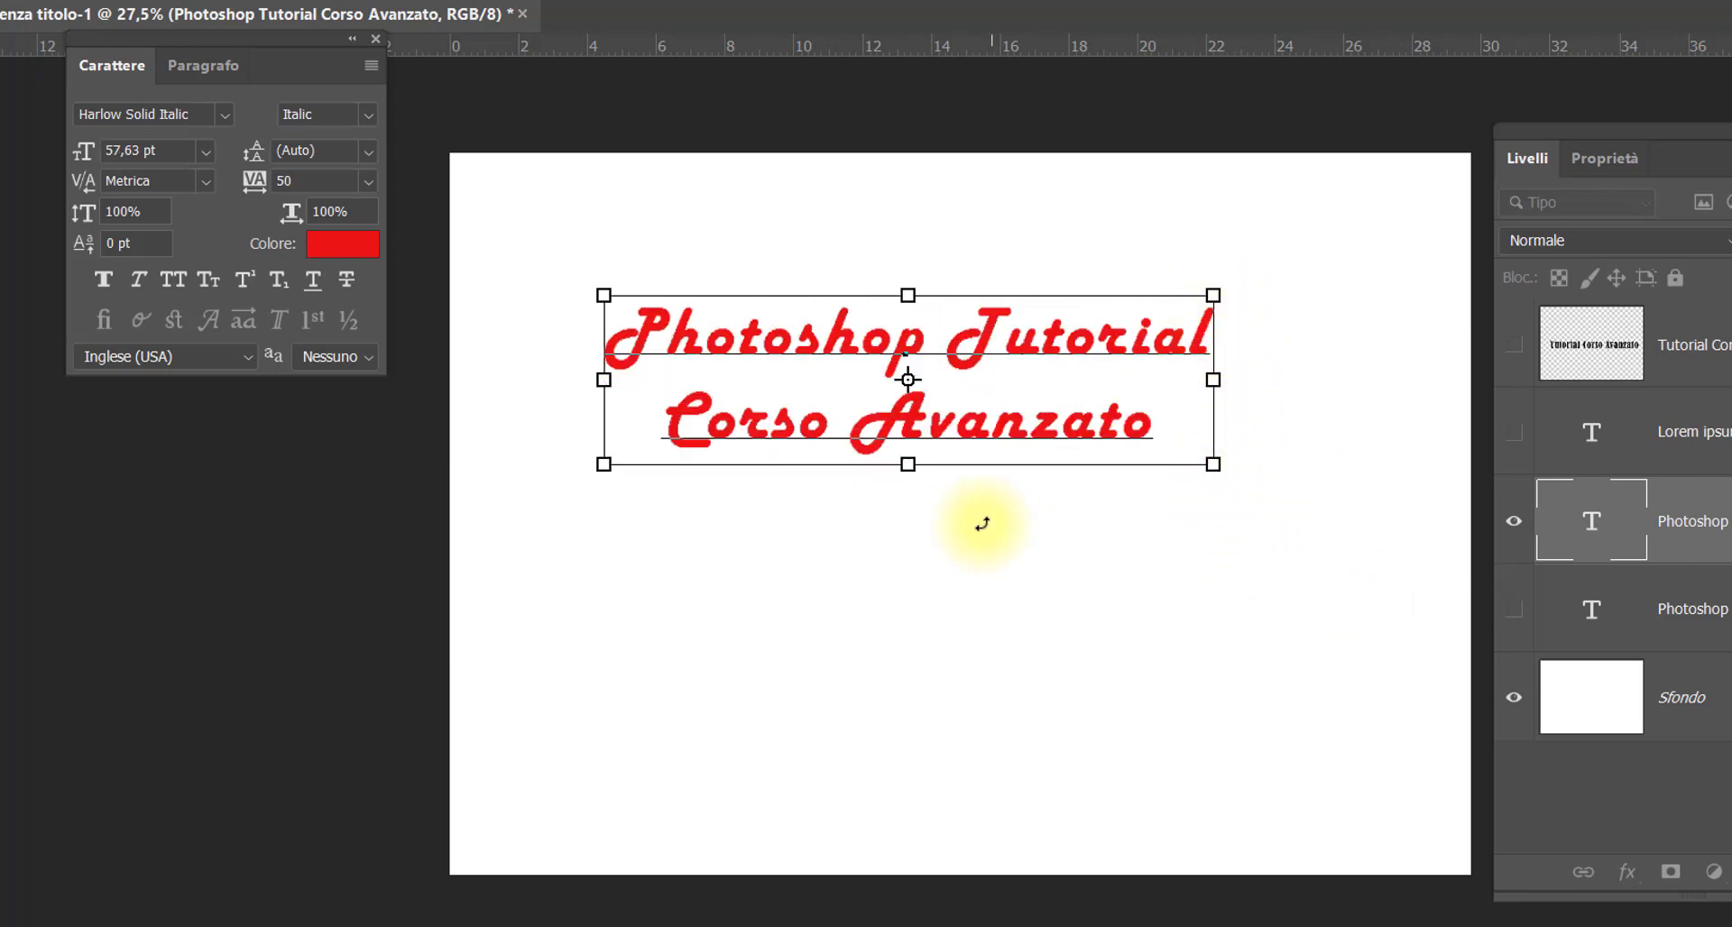
pyautogui.moveTo(907, 465)
pyautogui.mouseDown()
pyautogui.moveTo(938, 482)
pyautogui.moveTo(866, 483)
pyautogui.mouseUp()
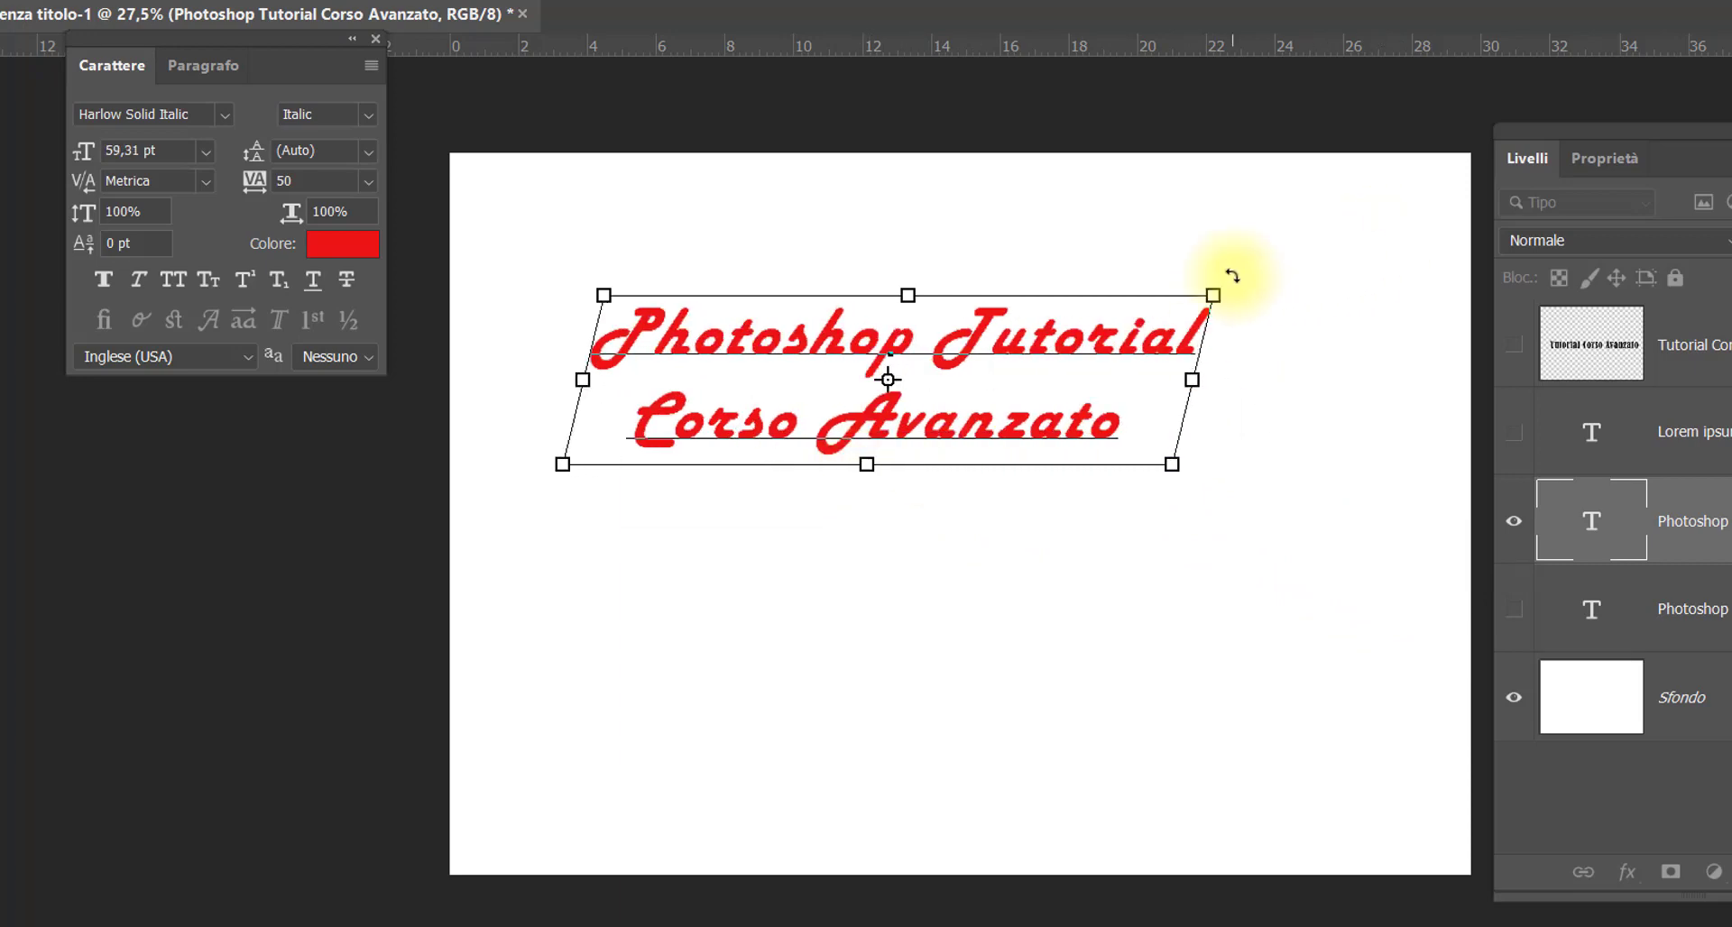
pyautogui.moveTo(1221, 278); pyautogui.dragTo(1275, 283)
pyautogui.press('Escape')
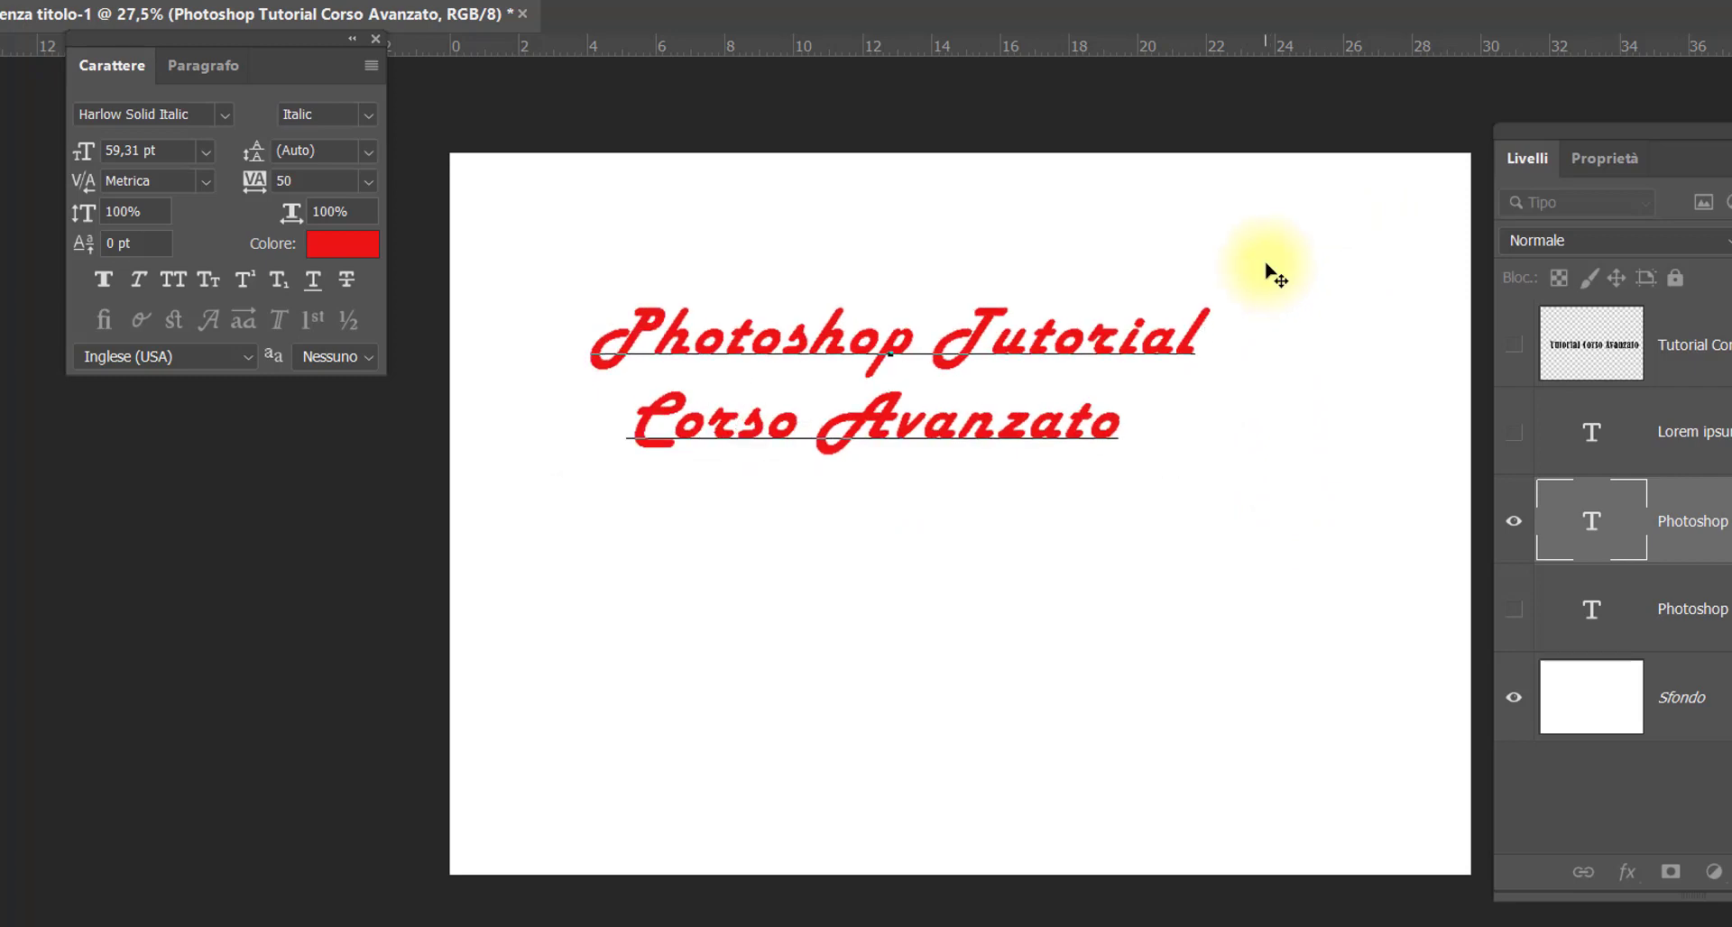
pyautogui.hotkey('ctrl', 'z')
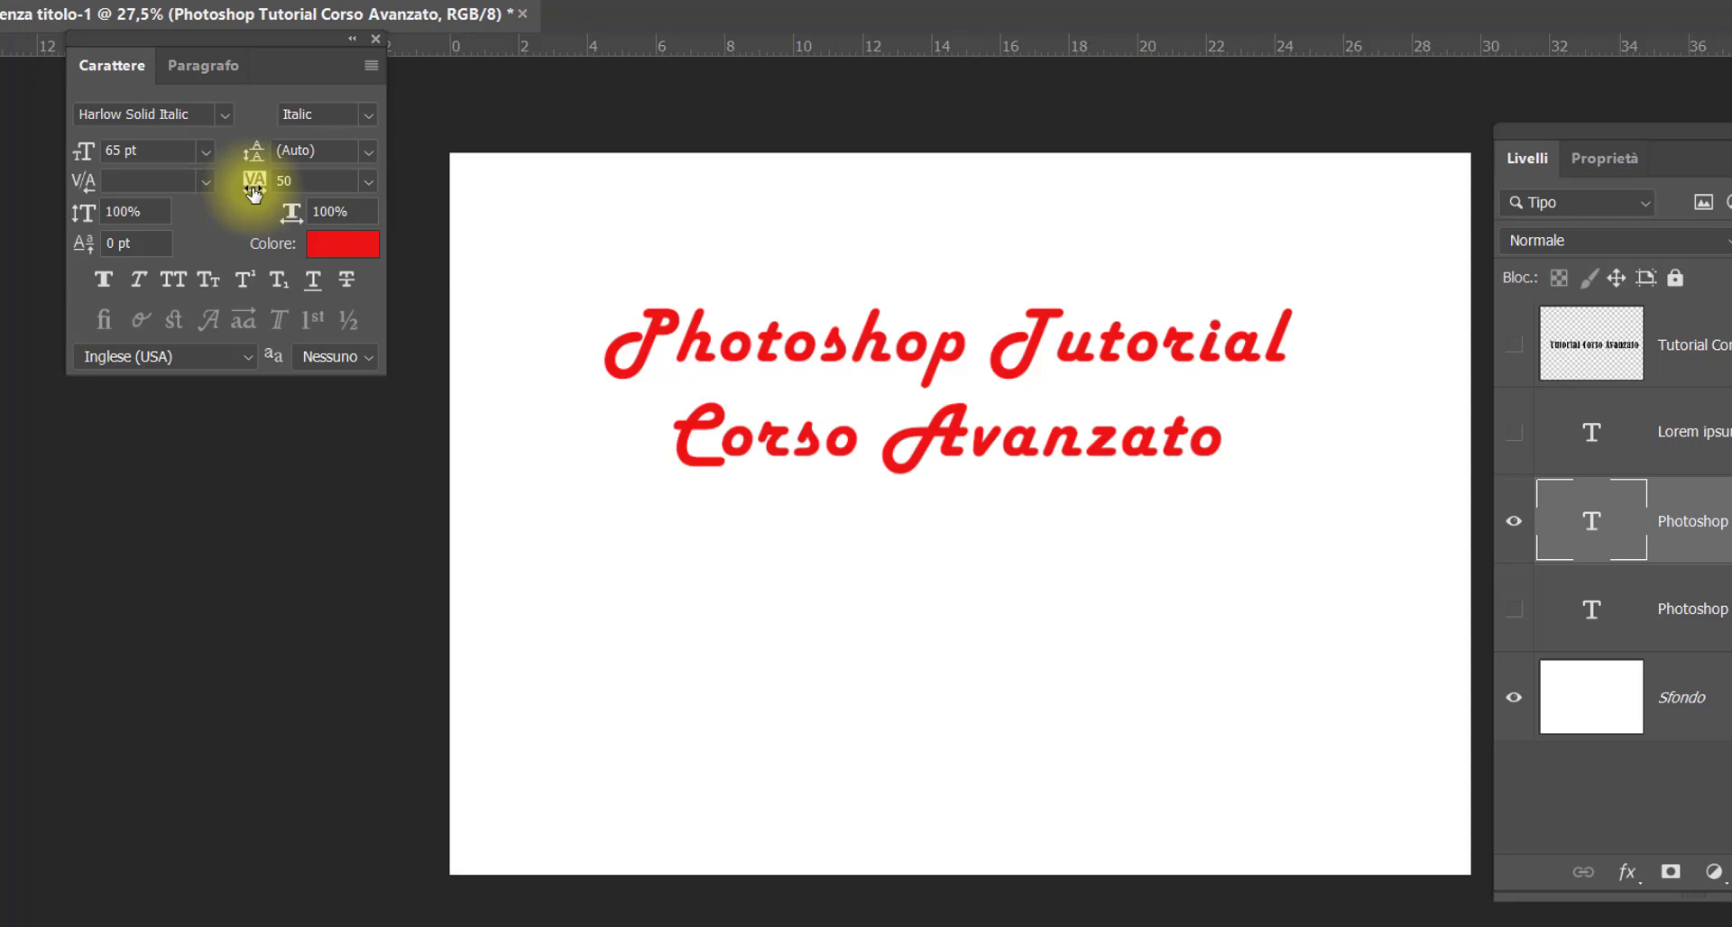
# Set the title's tracking to 0, after scrubbing and briefly trying 50 from the presets
pyautogui.moveTo(254, 193)
pyautogui.mouseDown()
pyautogui.moveTo(289, 187)
pyautogui.moveTo(257, 191)
pyautogui.mouseUp()
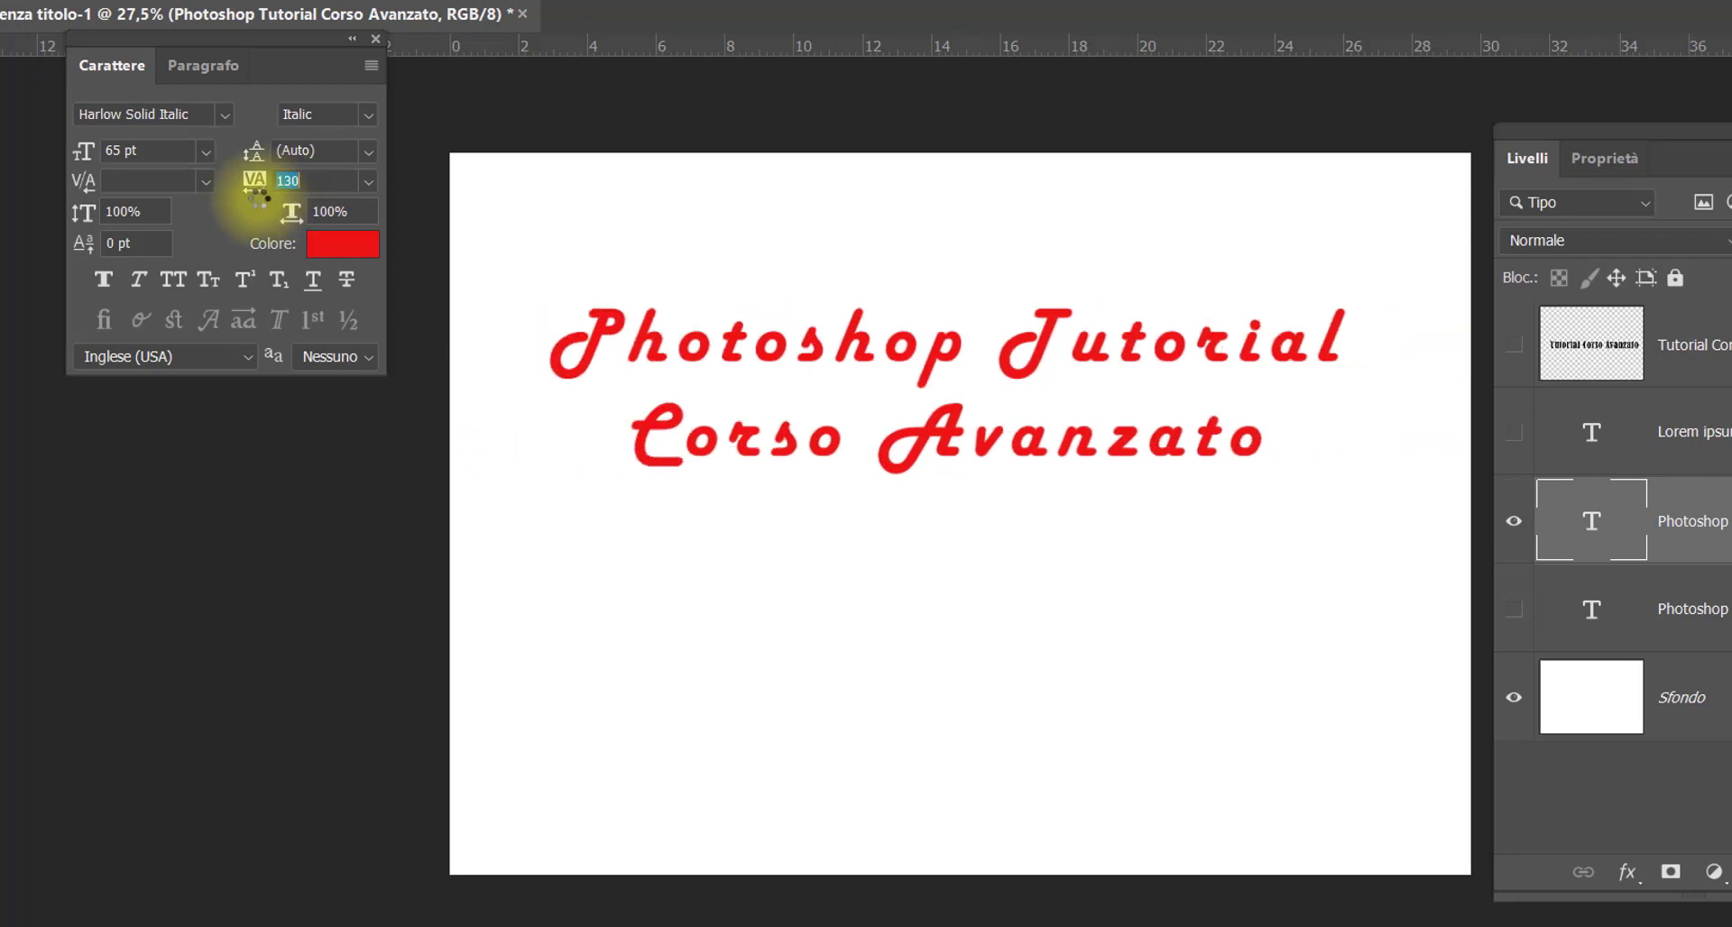
pyautogui.click(367, 181)
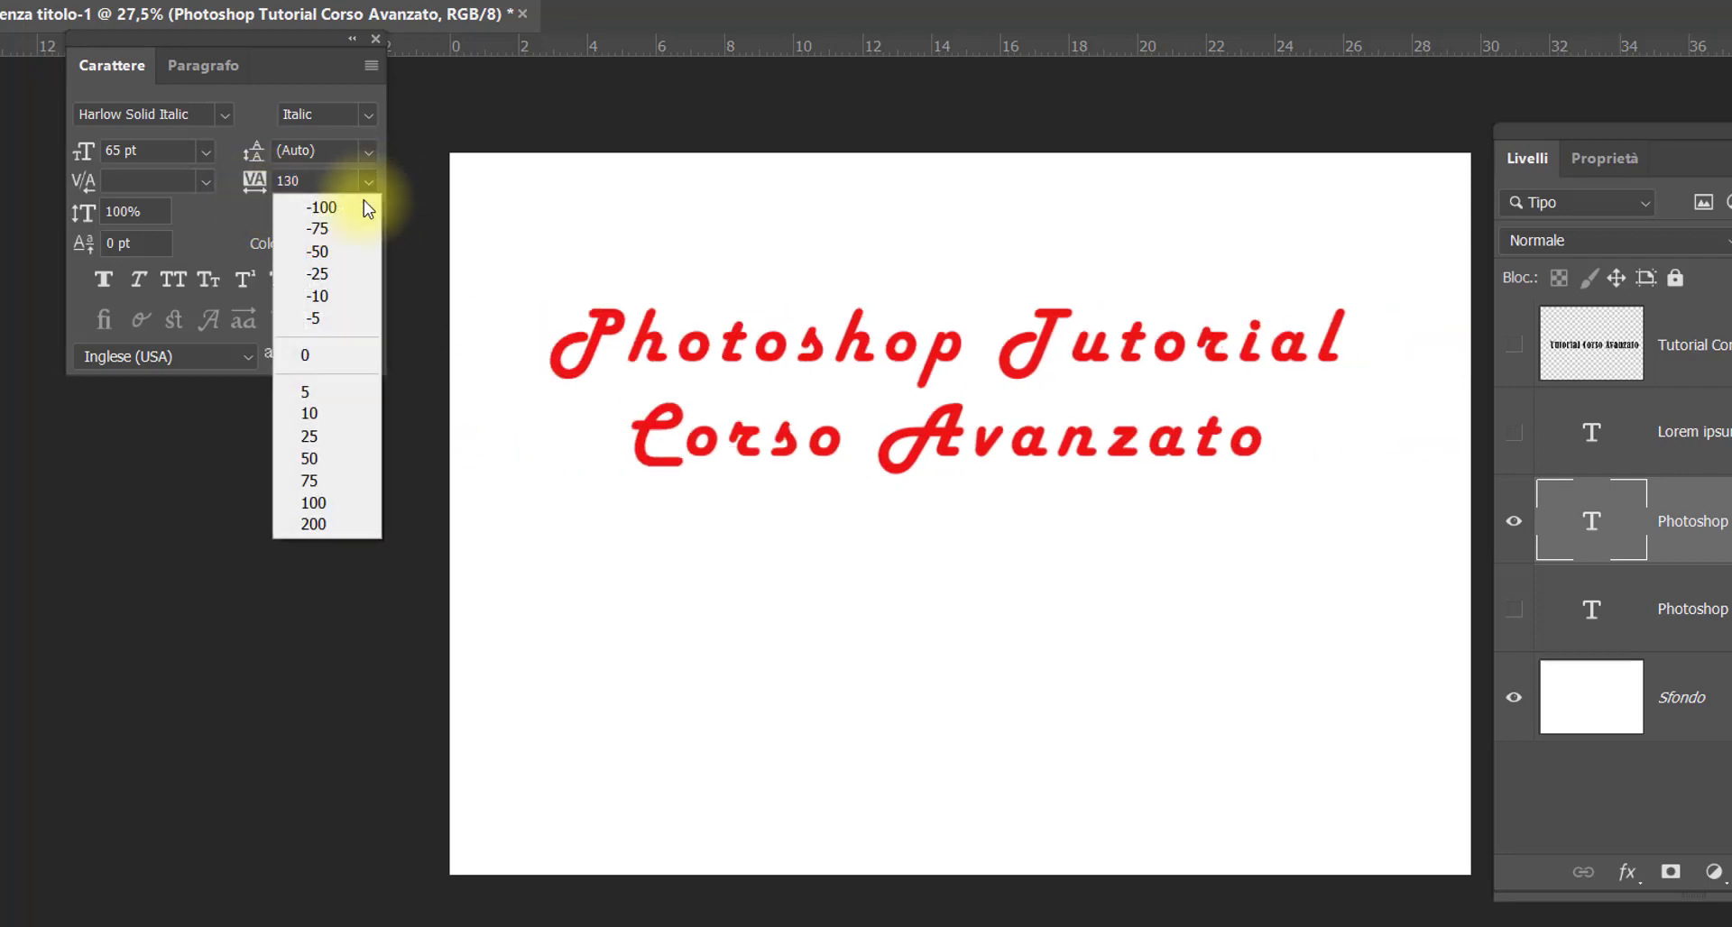
pyautogui.click(328, 354)
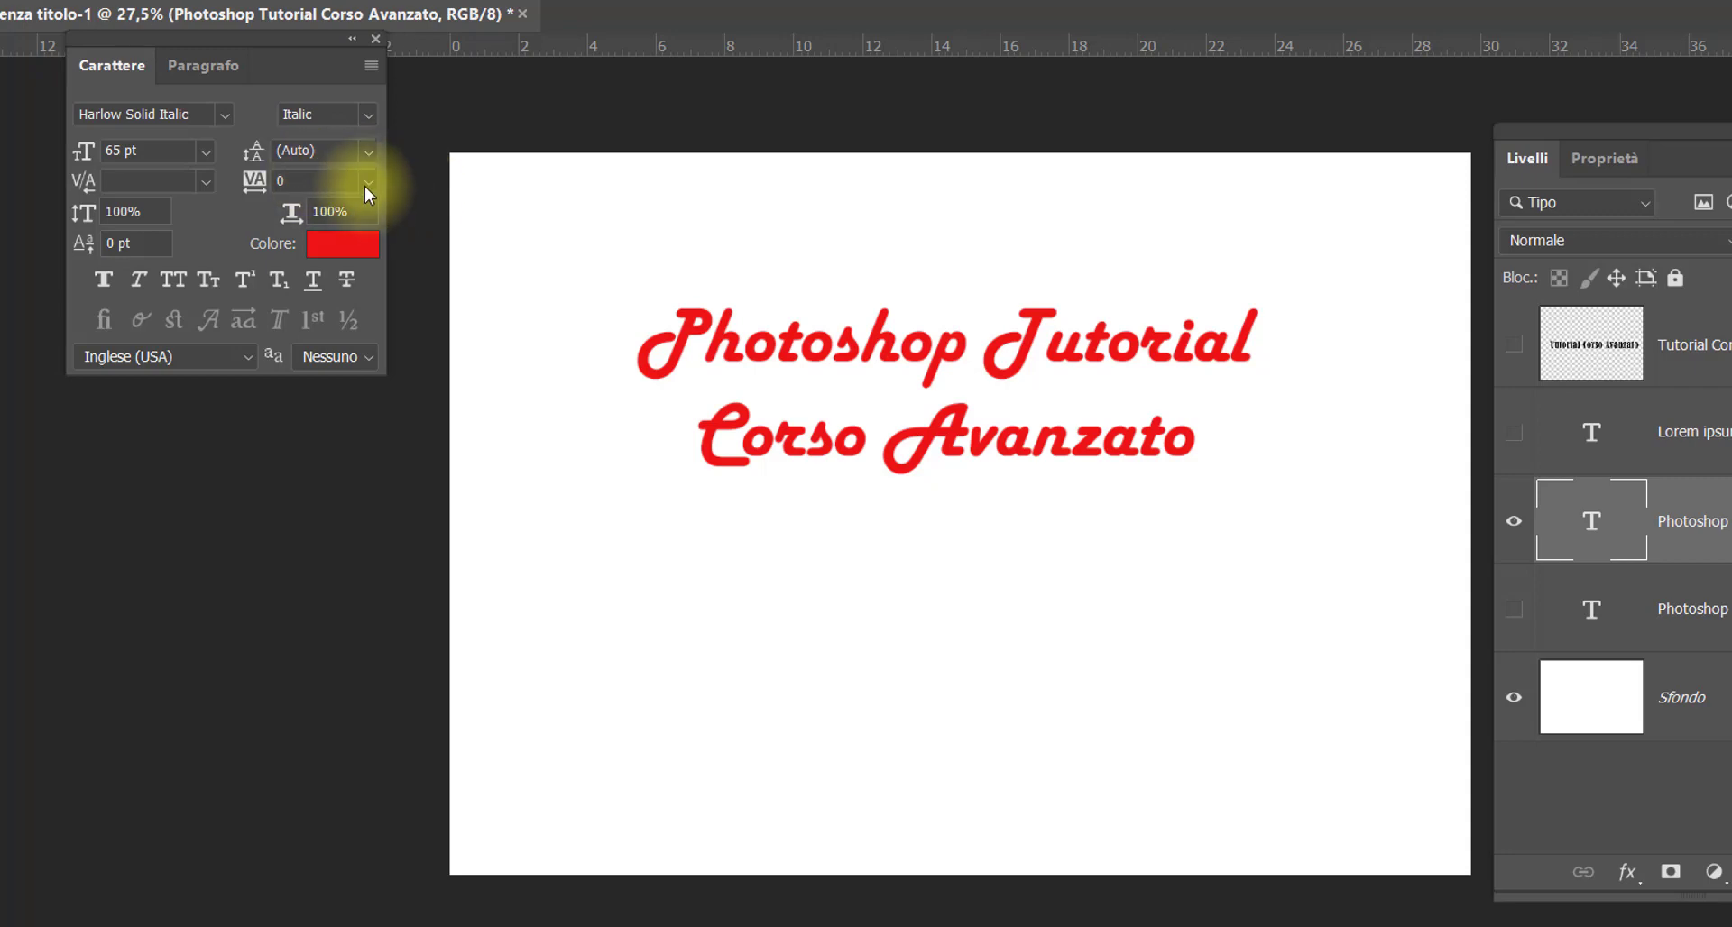
pyautogui.click(368, 183)
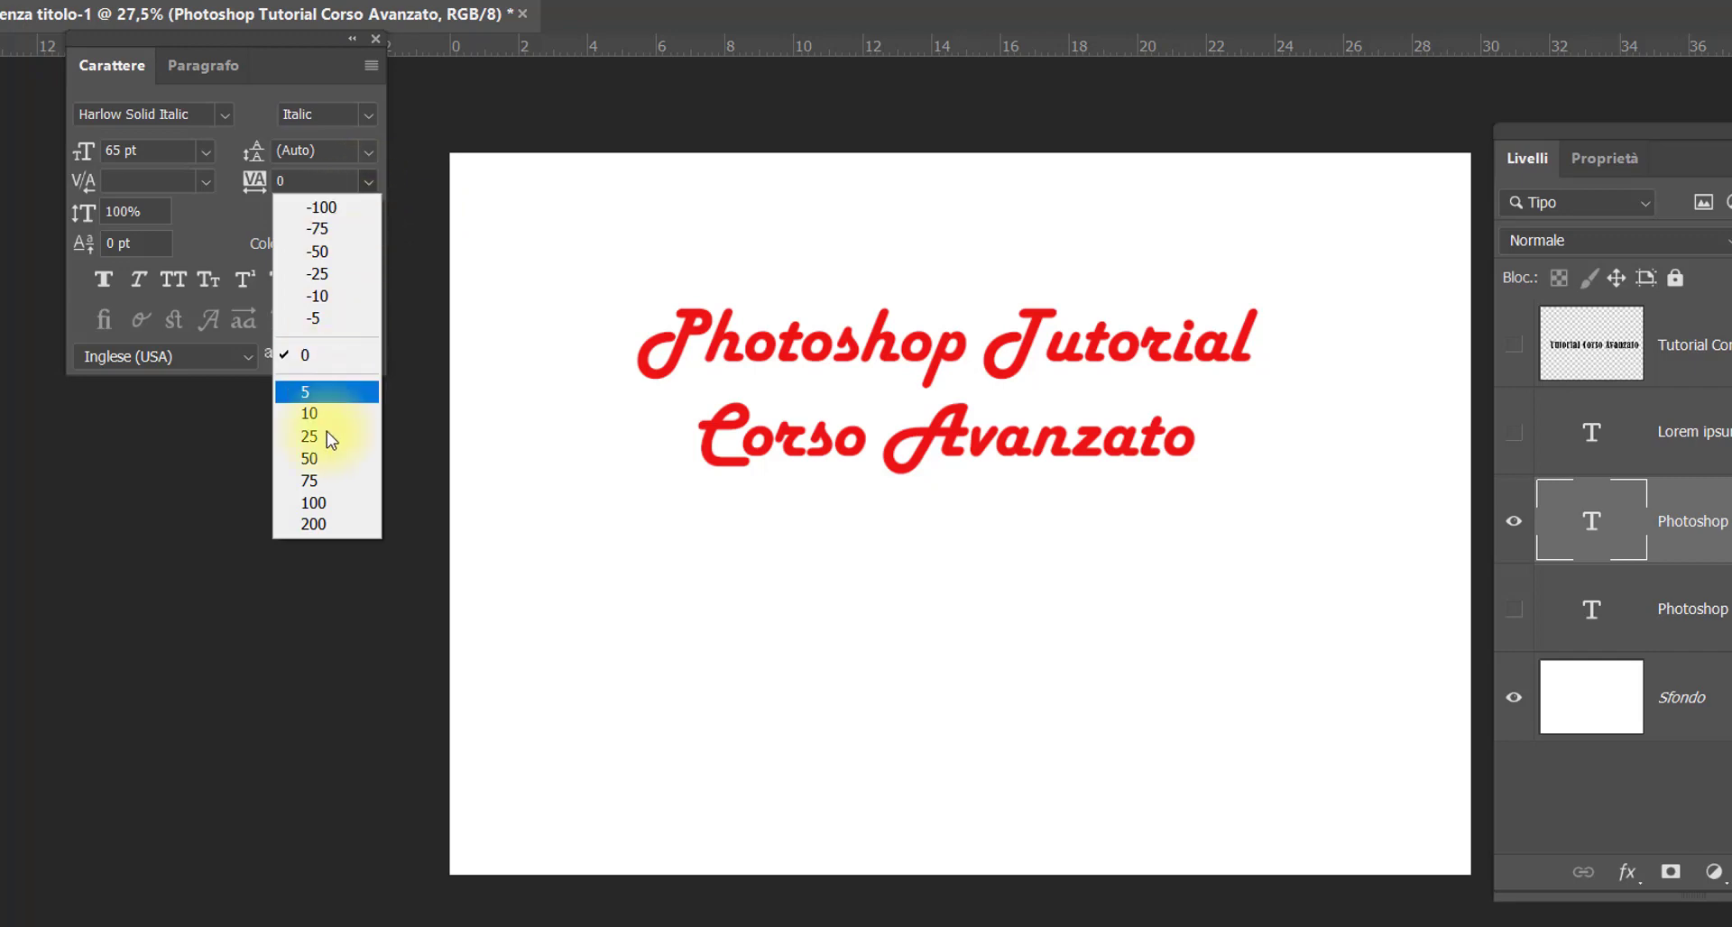
pyautogui.click(326, 461)
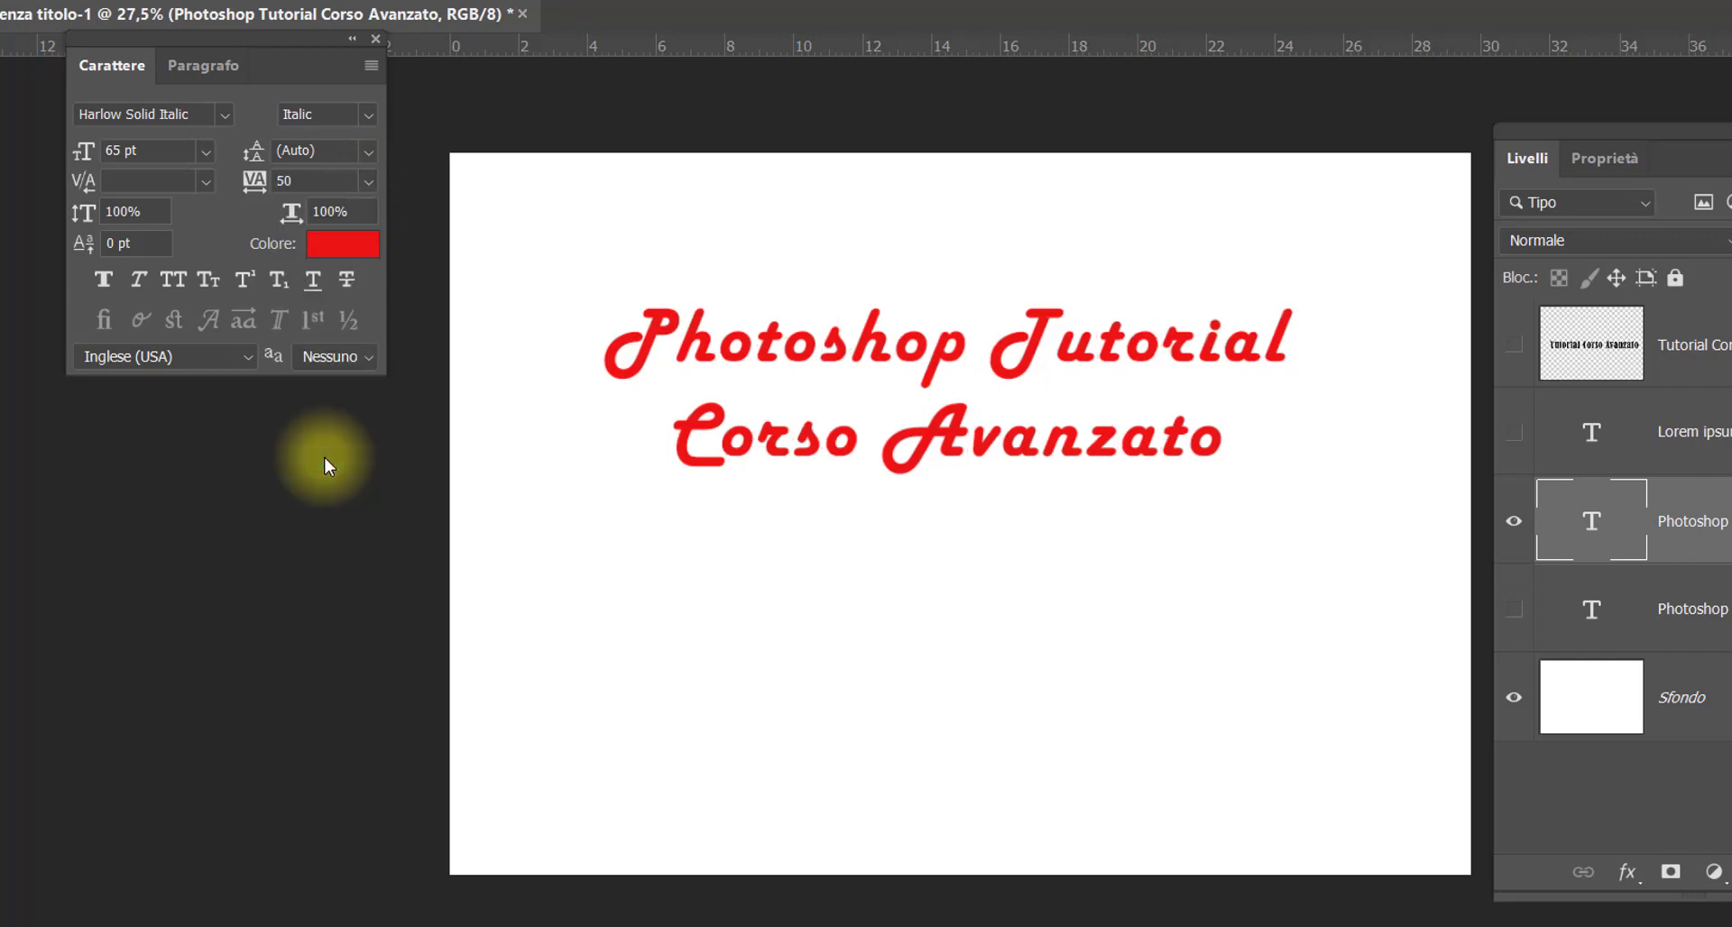
pyautogui.click(369, 181)
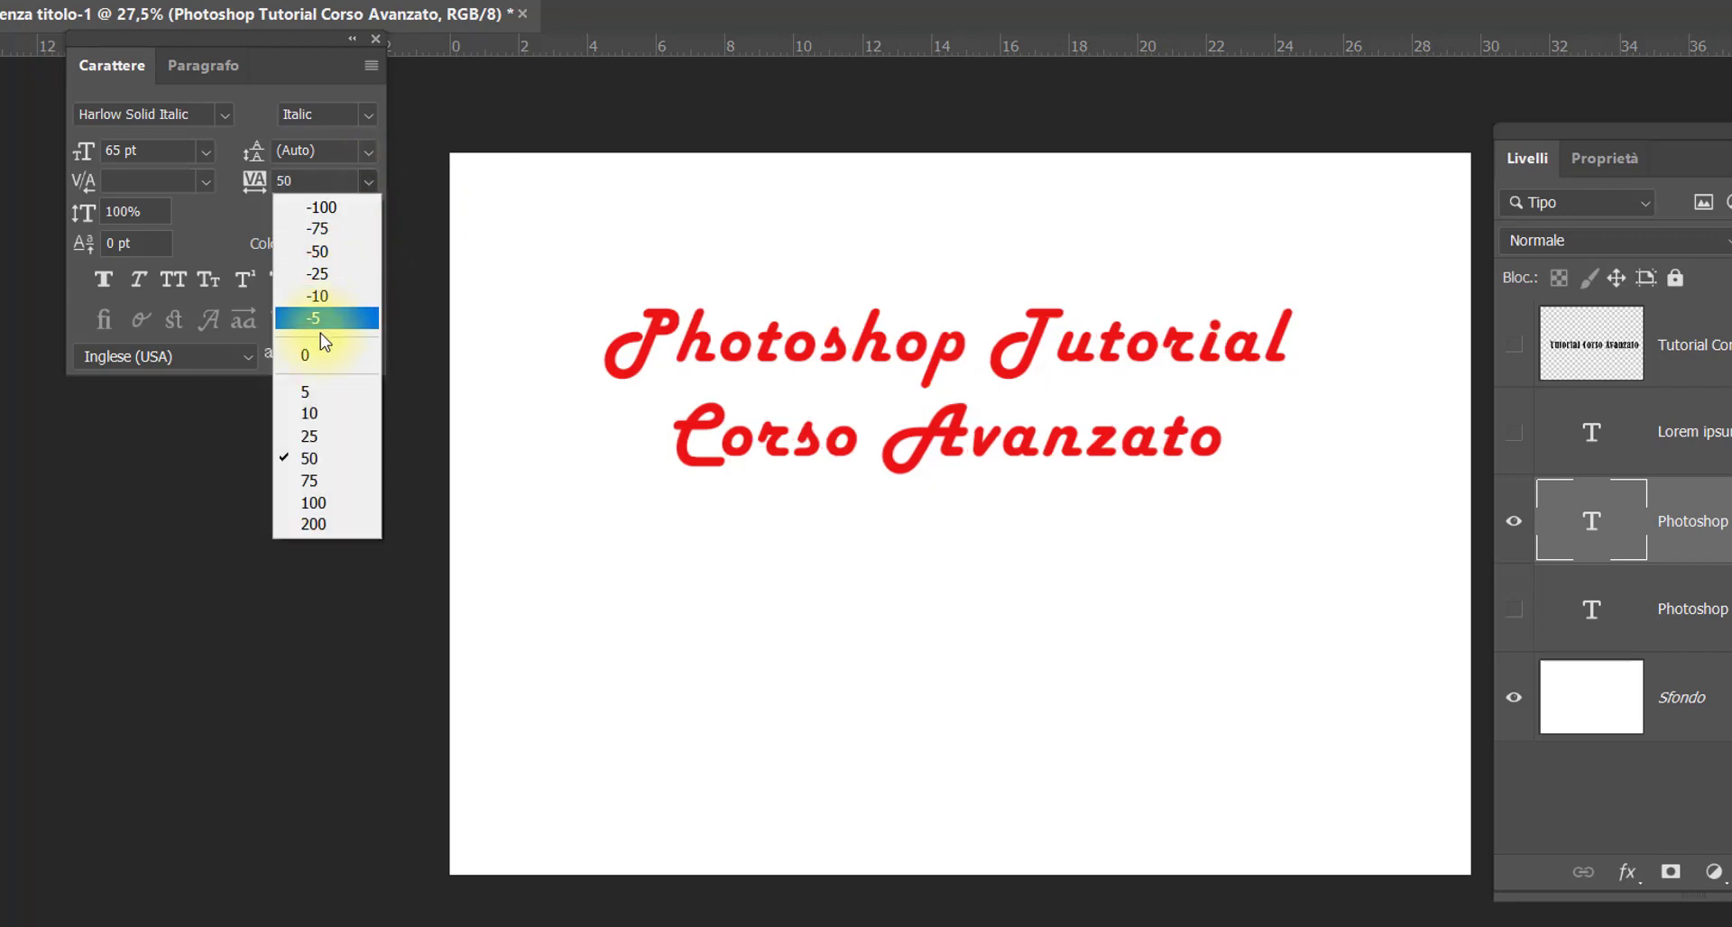
pyautogui.click(311, 354)
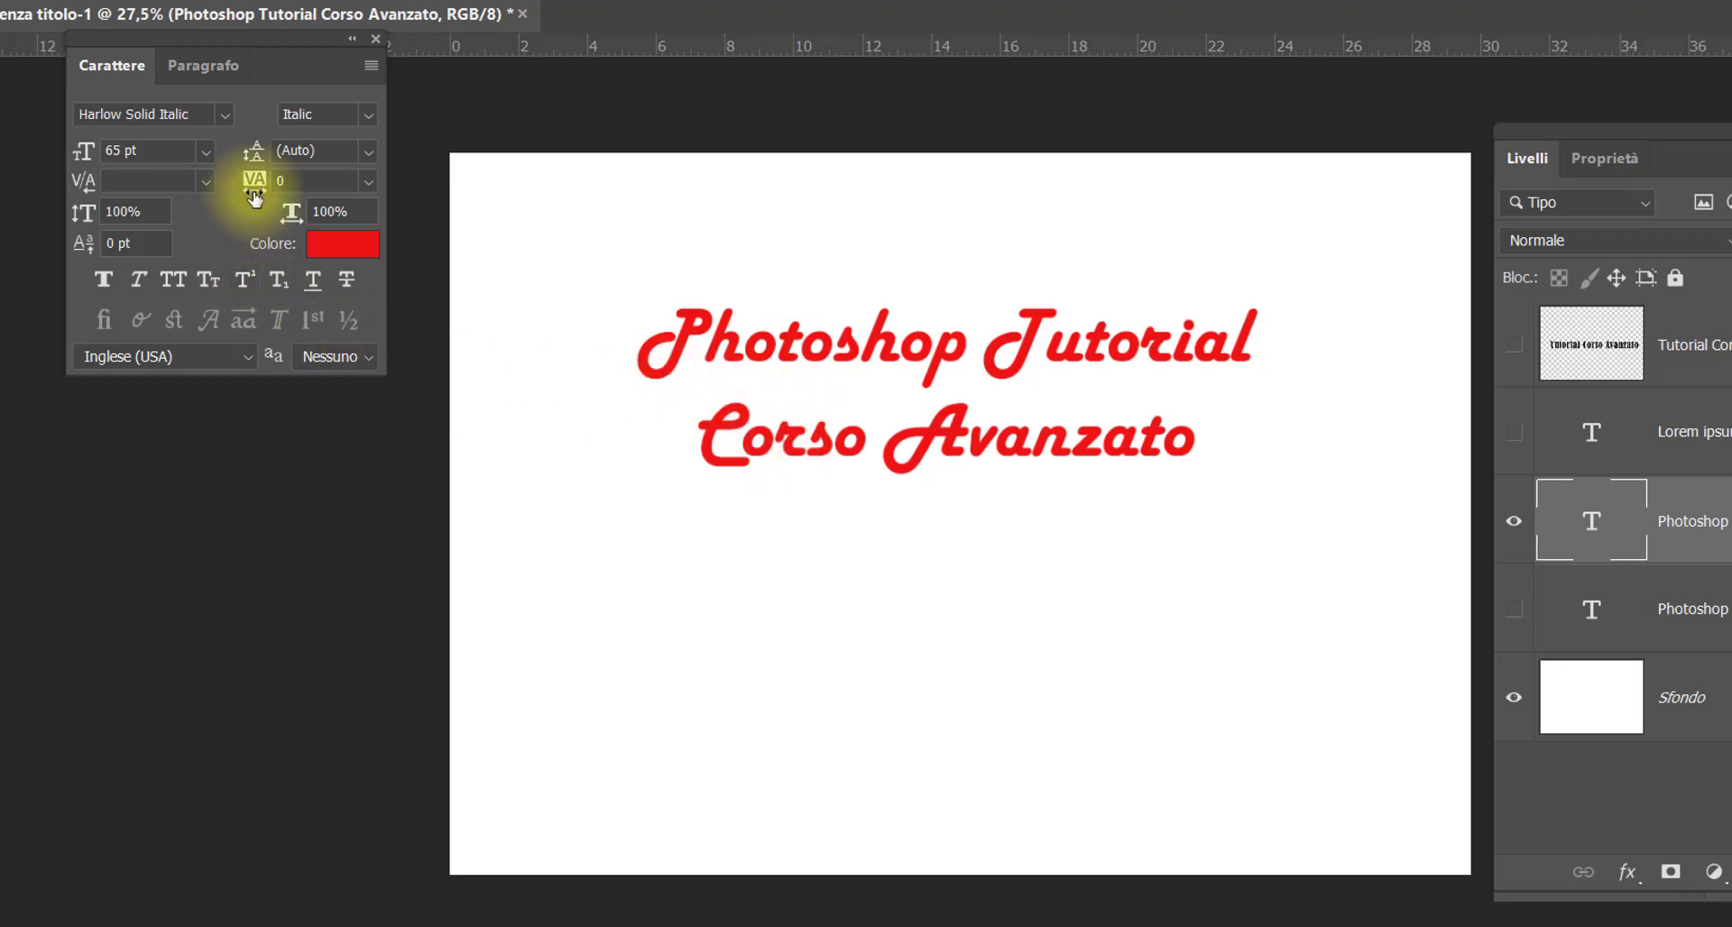
# Select both title lines and widen their tracking with Alt+Right Arrow
pyautogui.tripleClick(869, 360)
pyautogui.click(870, 359)
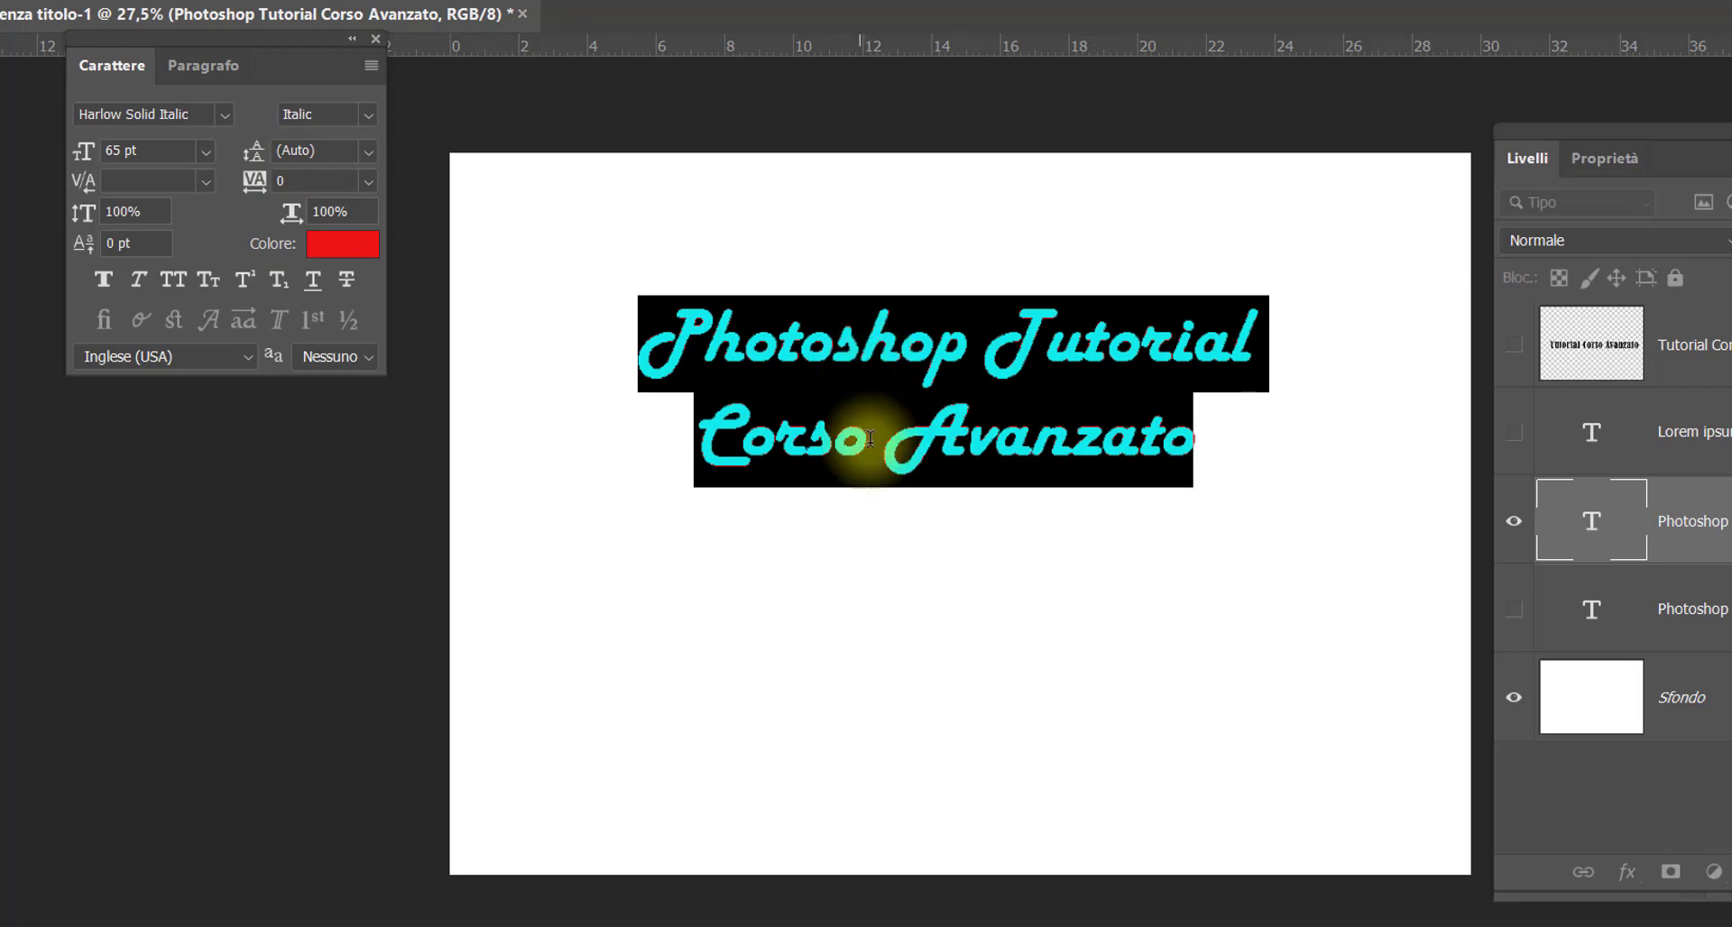
pyautogui.press('alt')
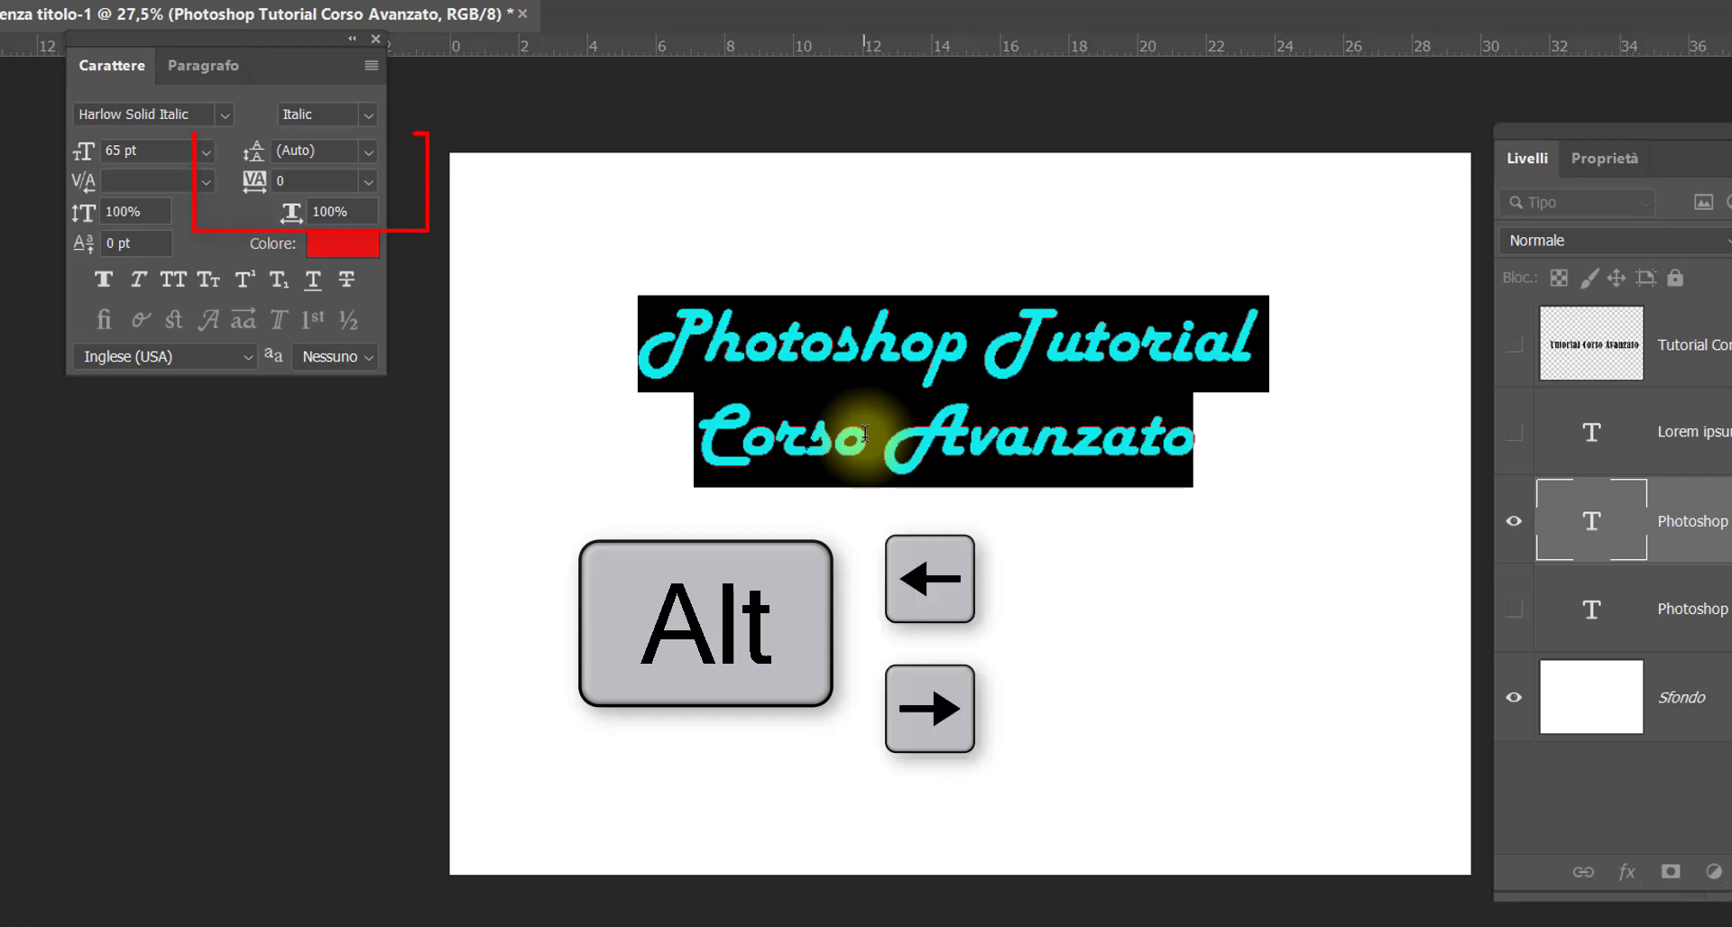
pyautogui.hotkey('alt', 'Right')
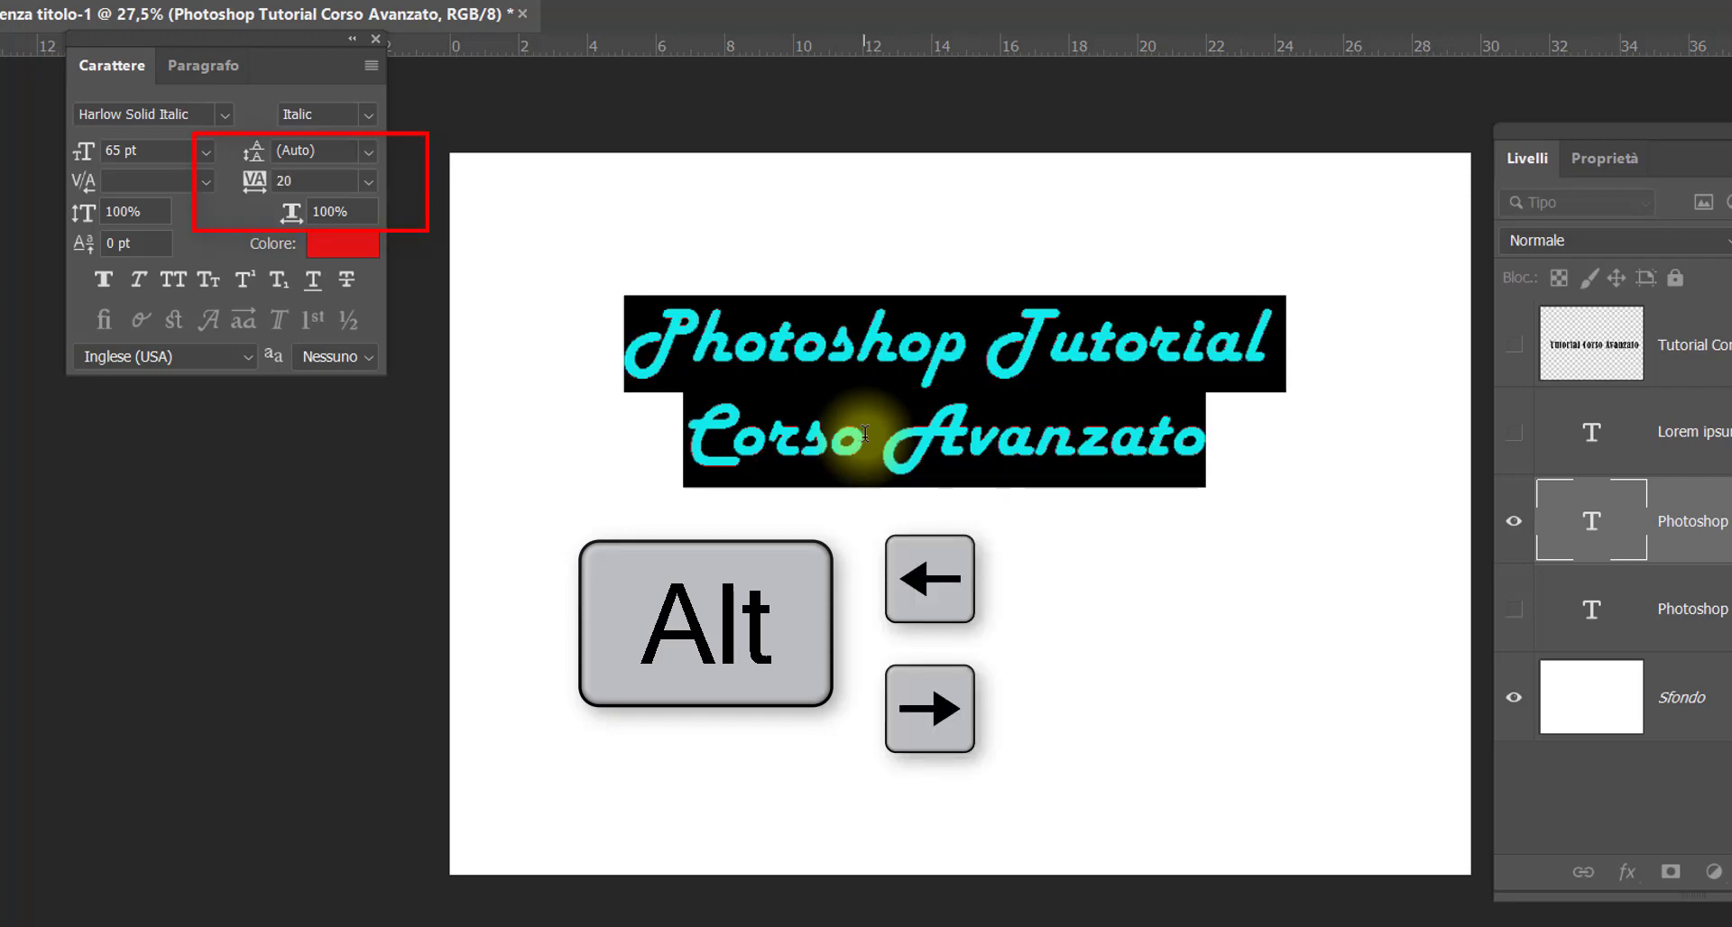
pyautogui.hotkey('alt', 'Right')
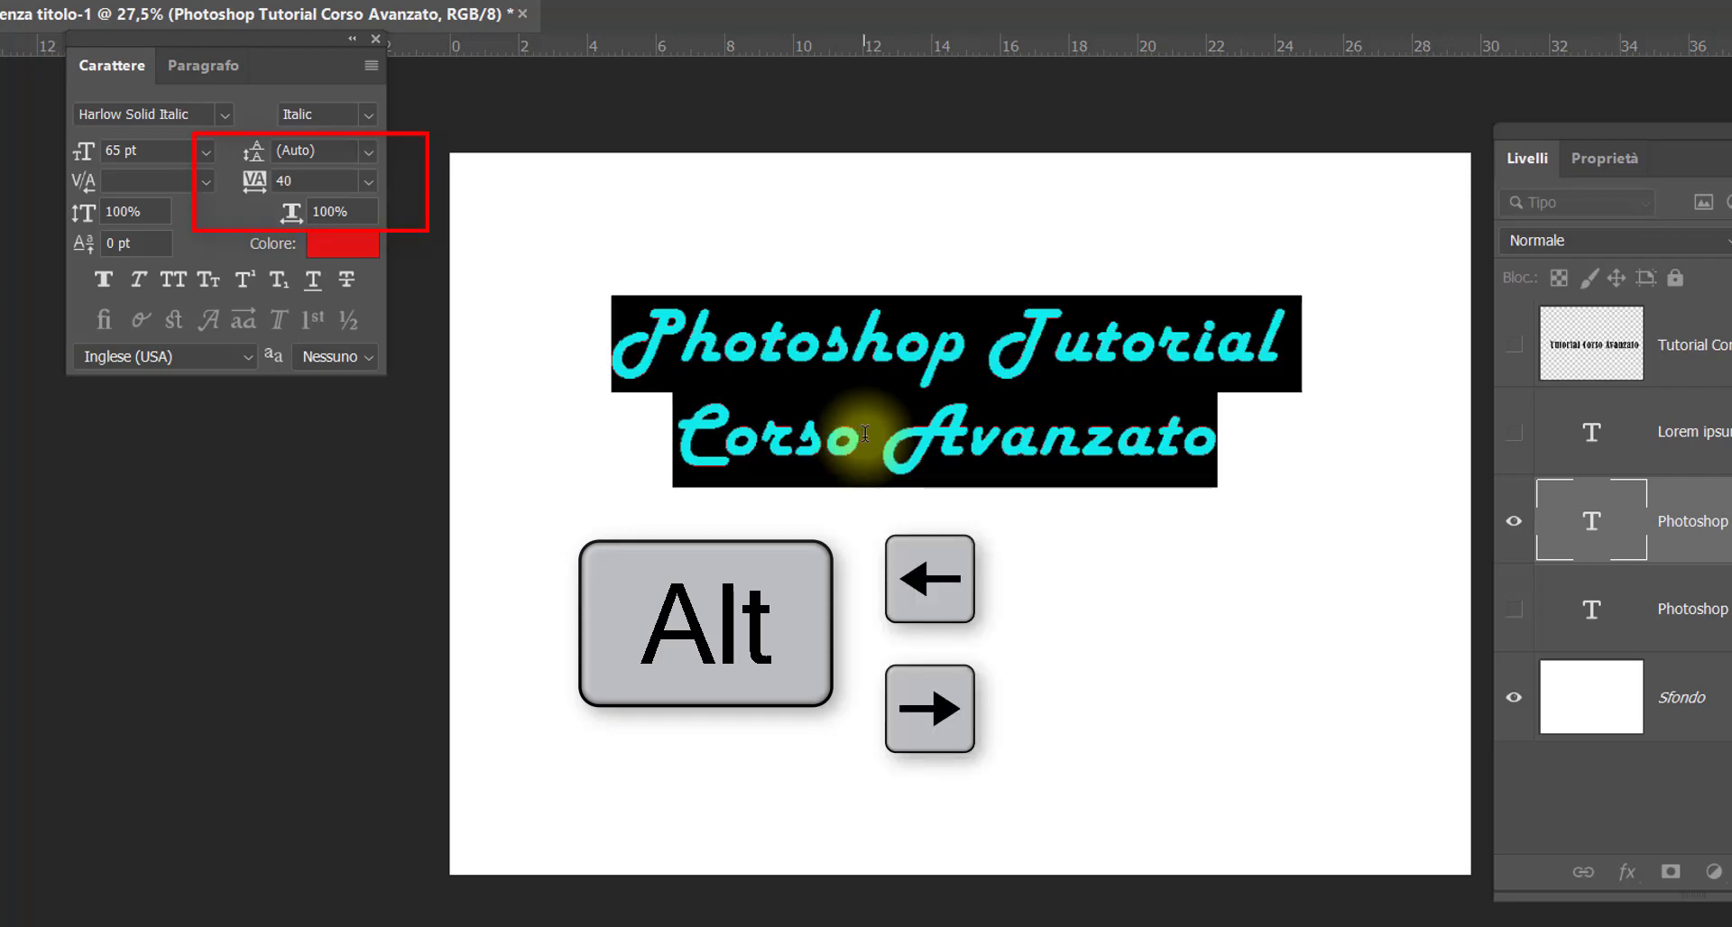
pyautogui.hotkey('alt', 'Right')
pyautogui.hotkey('alt', 'Right')
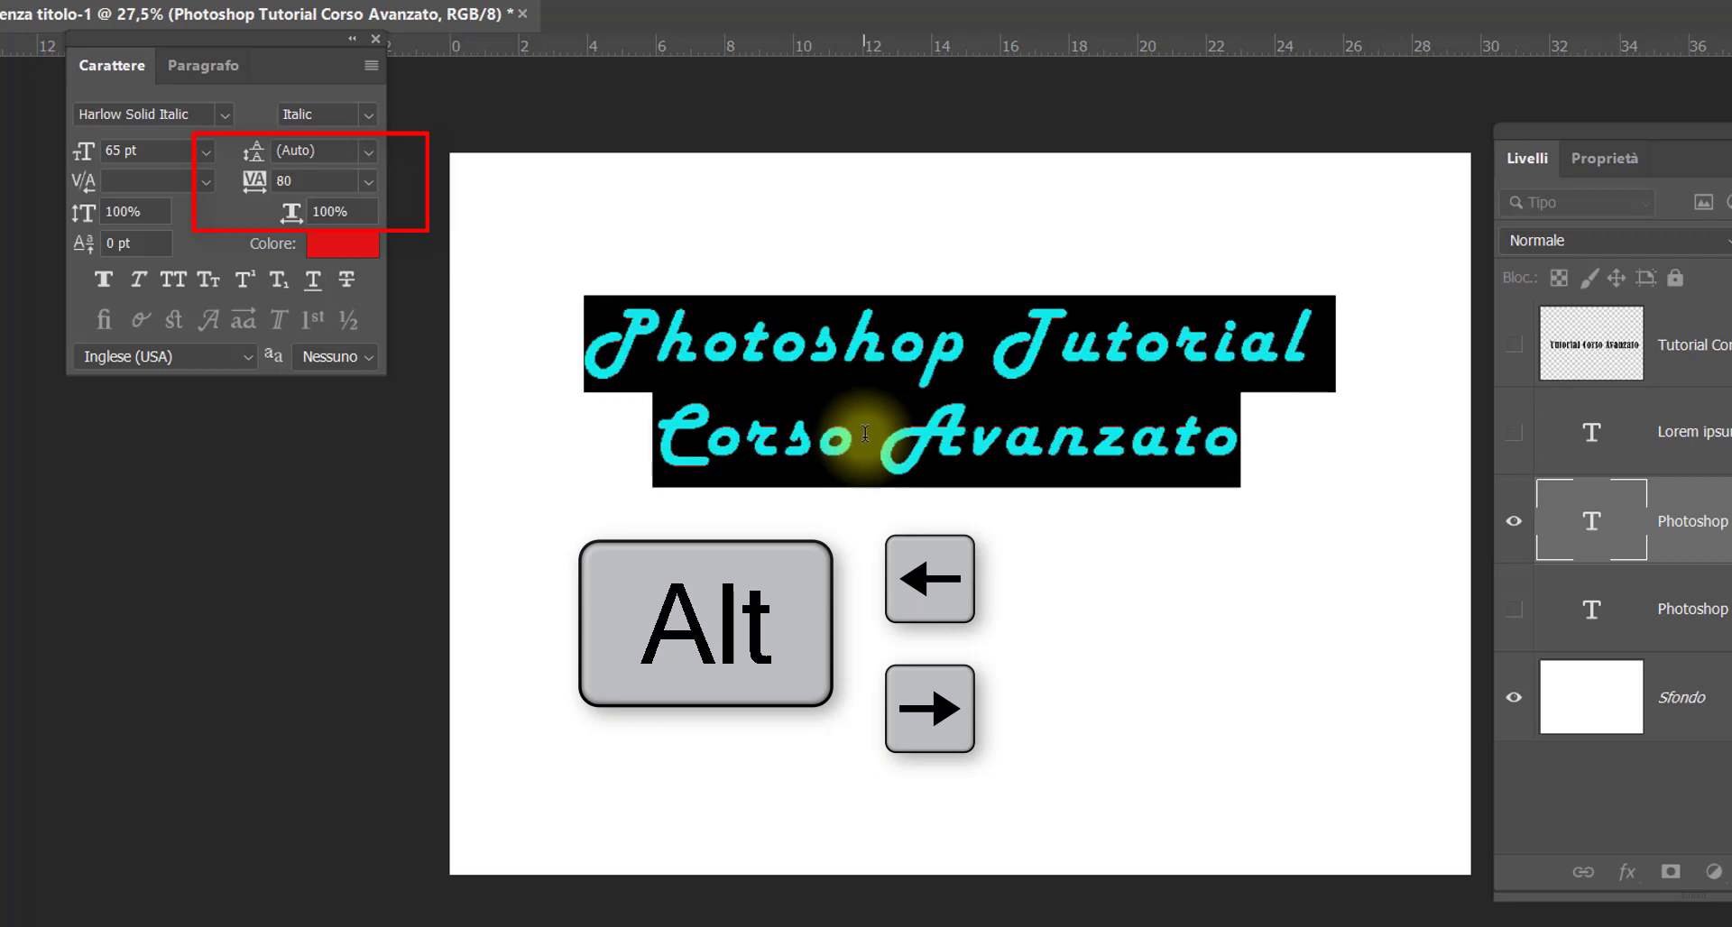
pyautogui.hotkey('alt', 'Right')
# Bring the tracking back to 0 with Alt+Left Arrow and commit the text edit
pyautogui.hotkey('alt', 'Left')
pyautogui.hotkey('alt', 'Left')
pyautogui.hotkey('alt', 'Left')
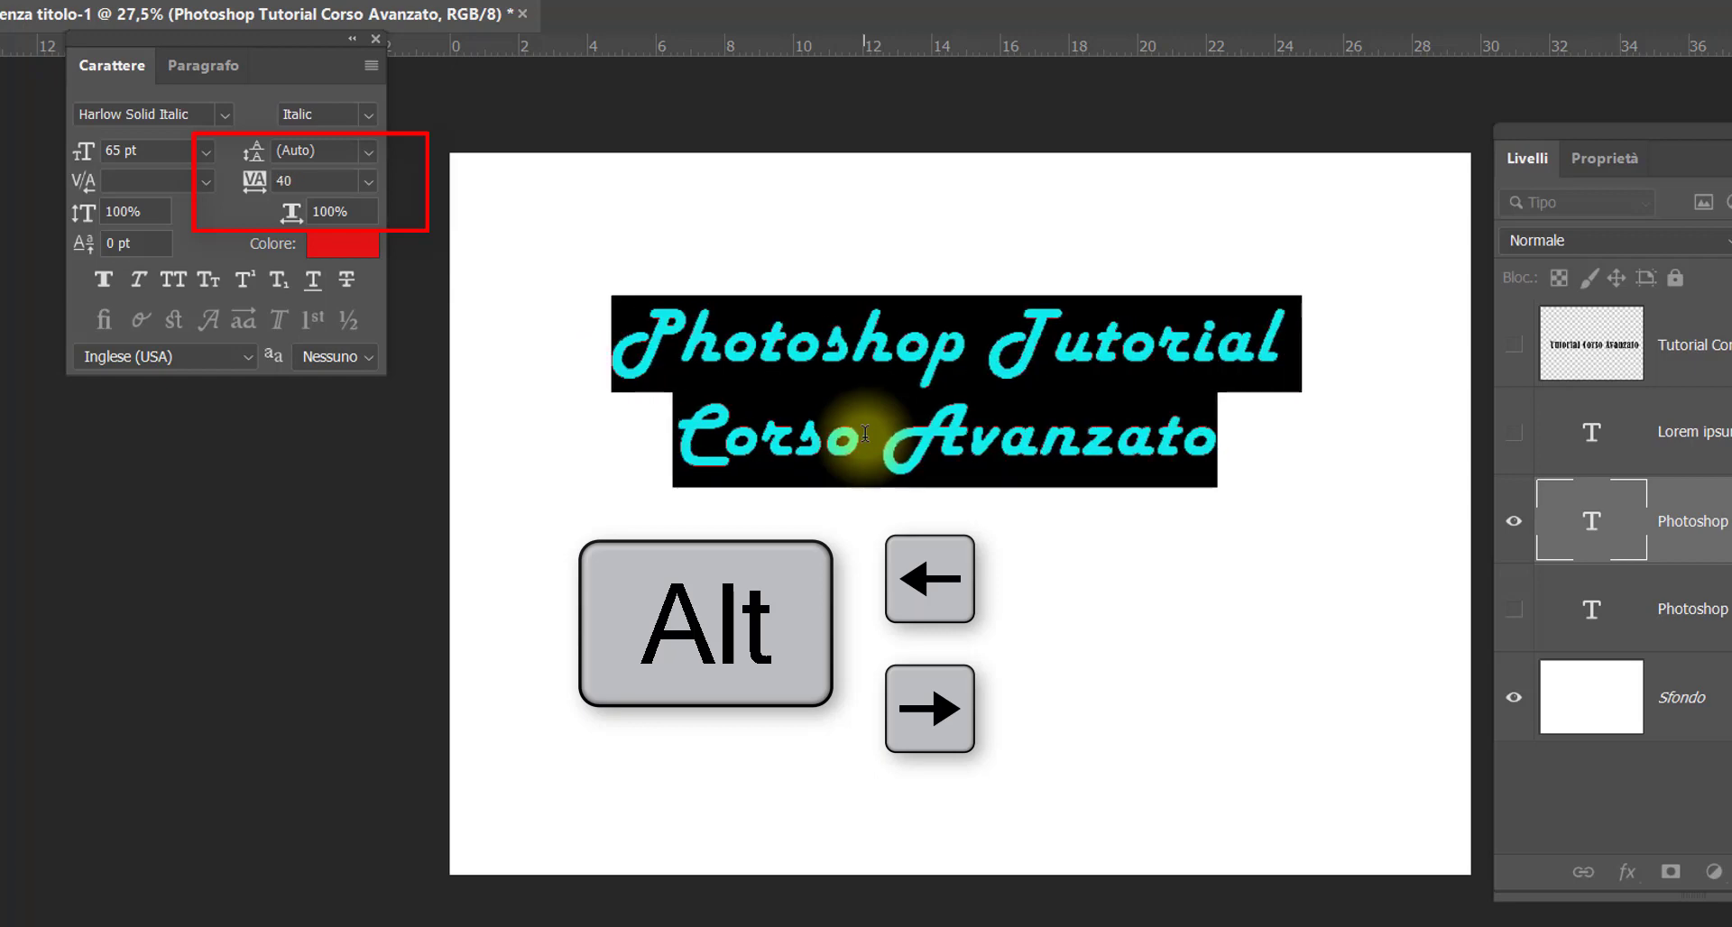
pyautogui.hotkey('alt', 'Left')
pyautogui.hotkey('alt', 'Left')
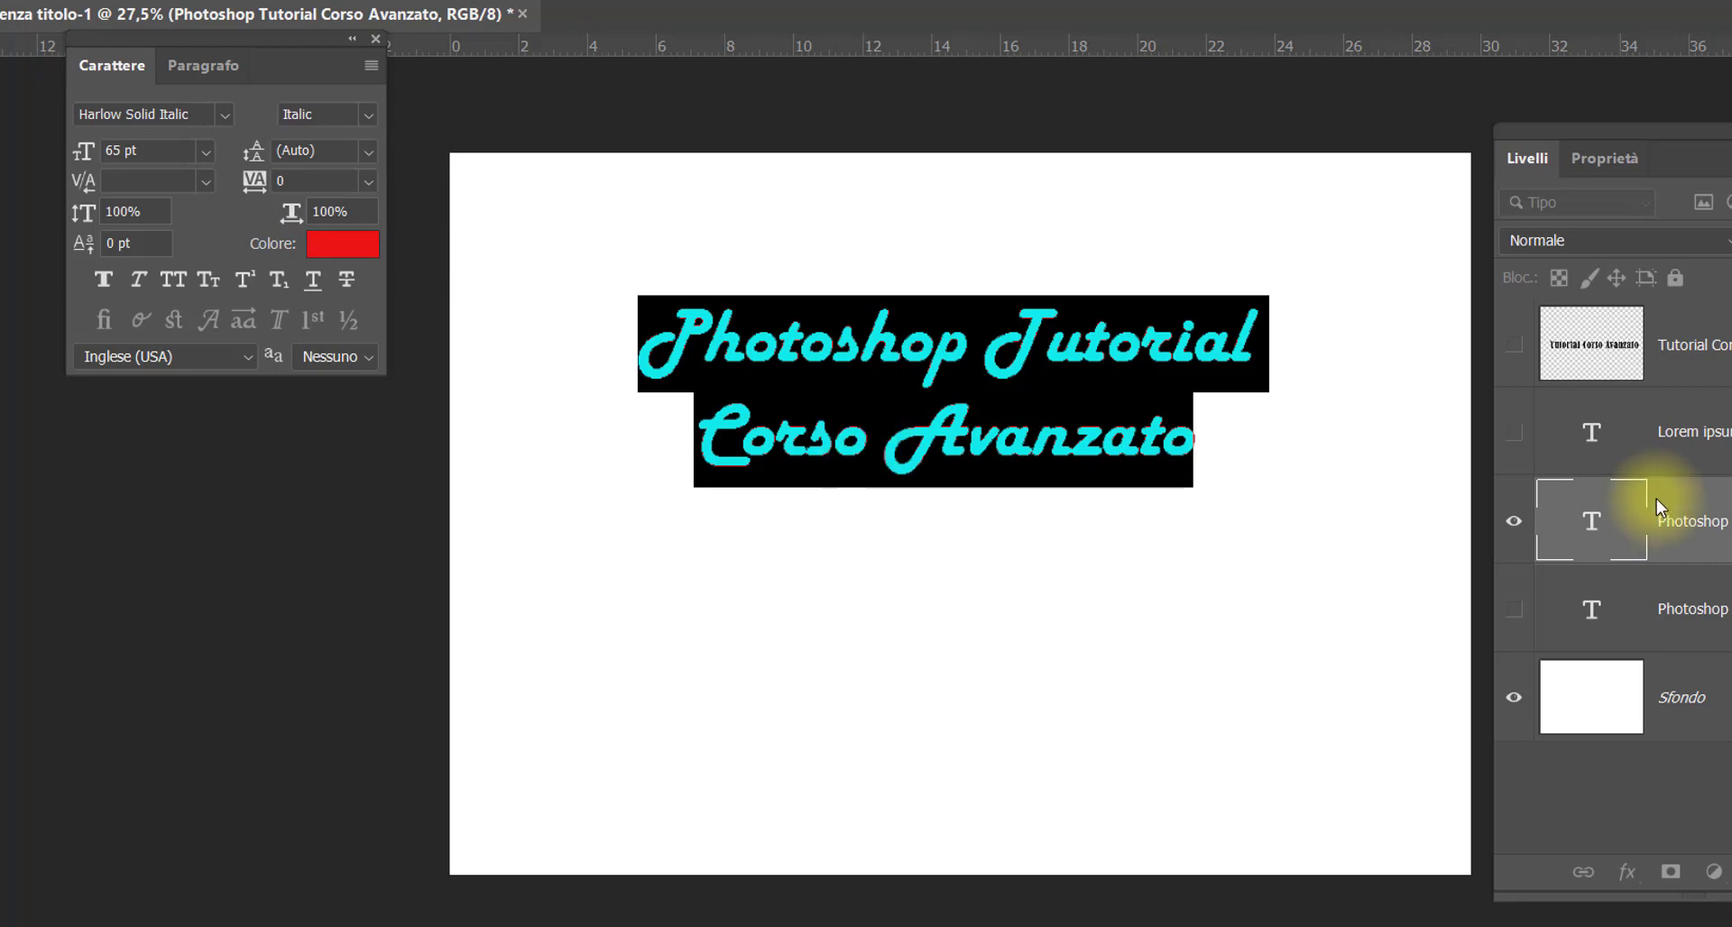
pyautogui.click(1611, 523)
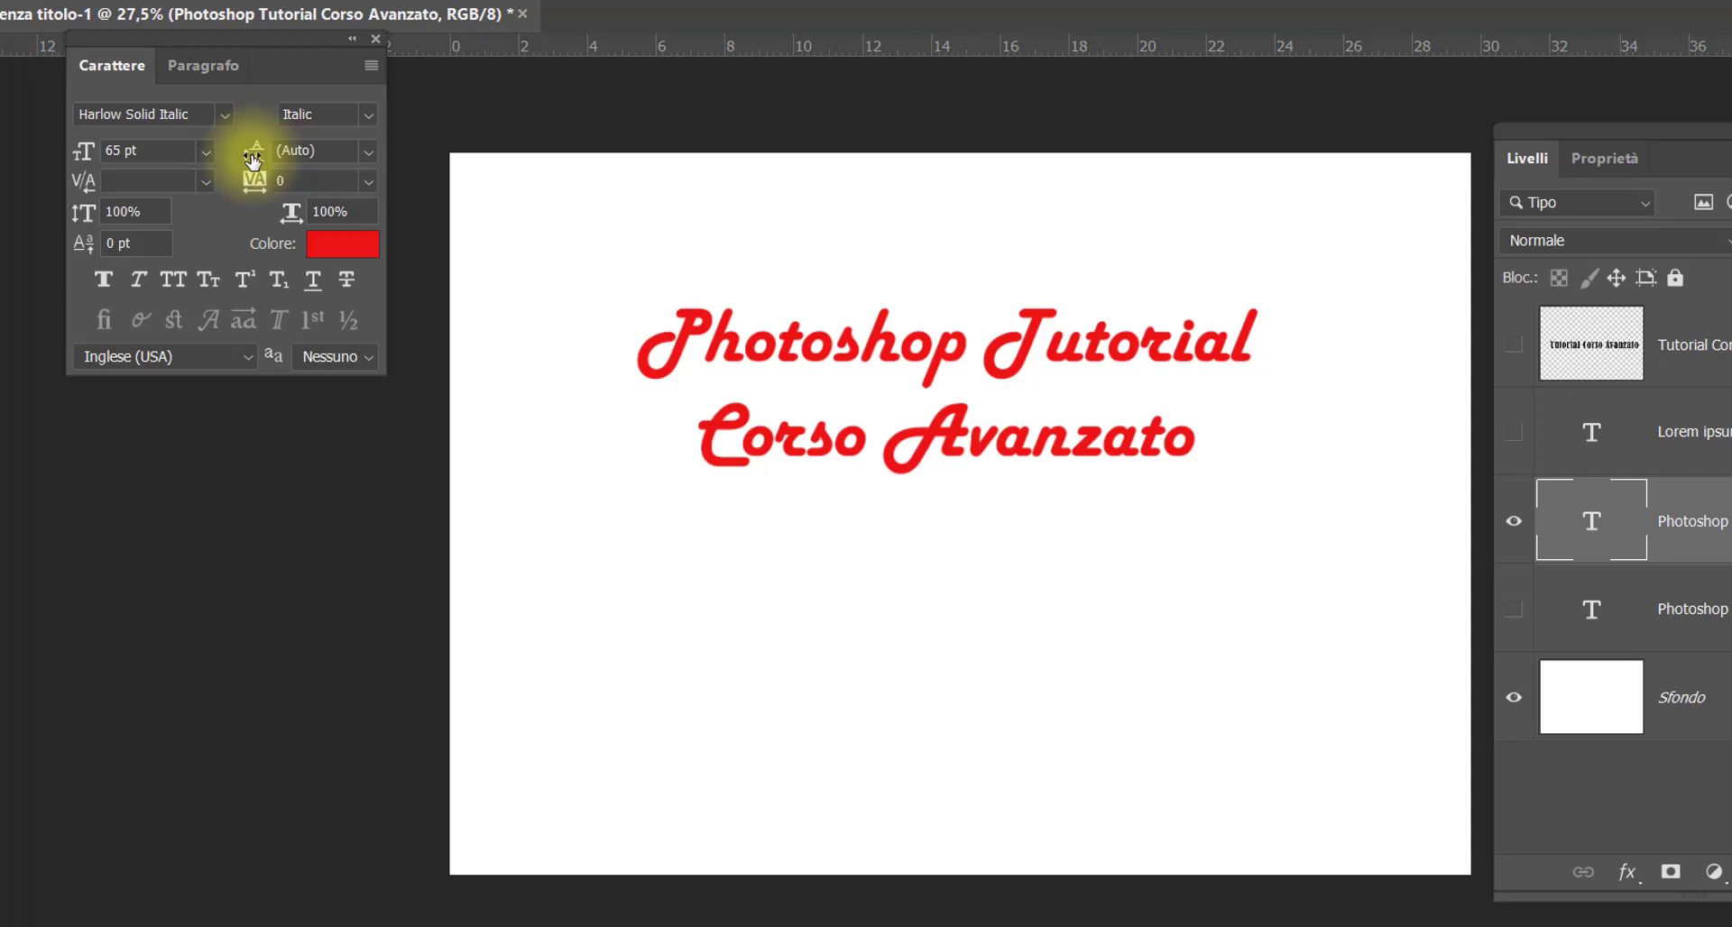
pyautogui.moveTo(253, 160)
pyautogui.mouseDown()
pyautogui.moveTo(193, 154)
pyautogui.moveTo(328, 154)
pyautogui.moveTo(243, 155)
pyautogui.mouseUp()
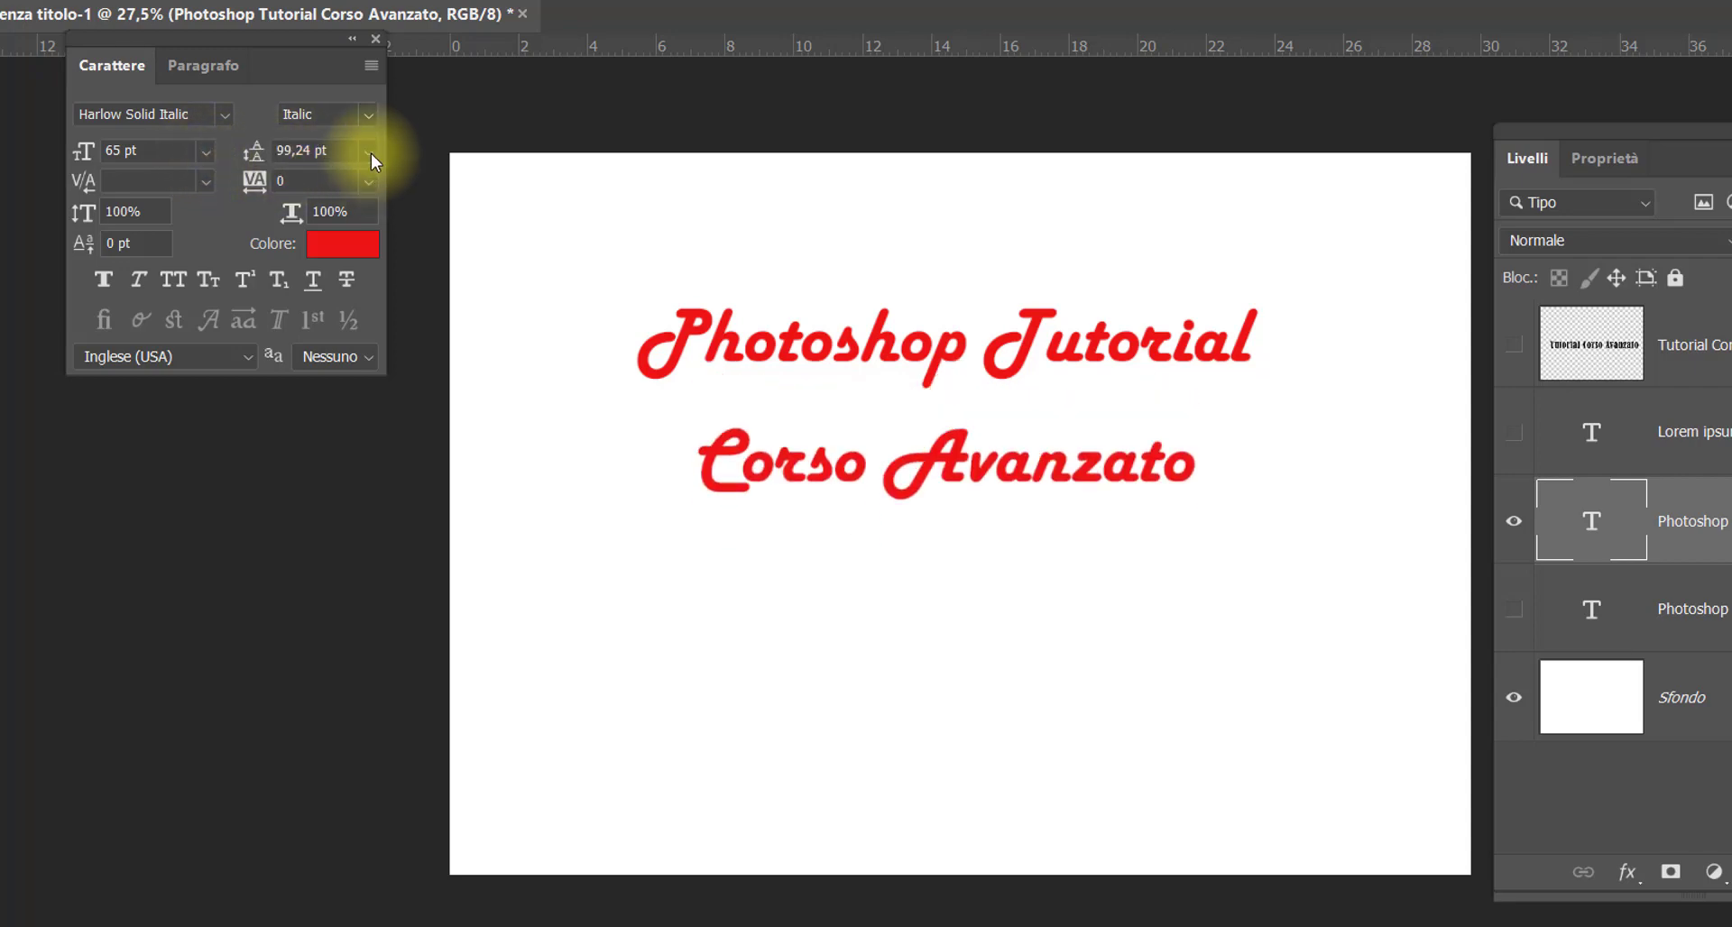
pyautogui.click(369, 154)
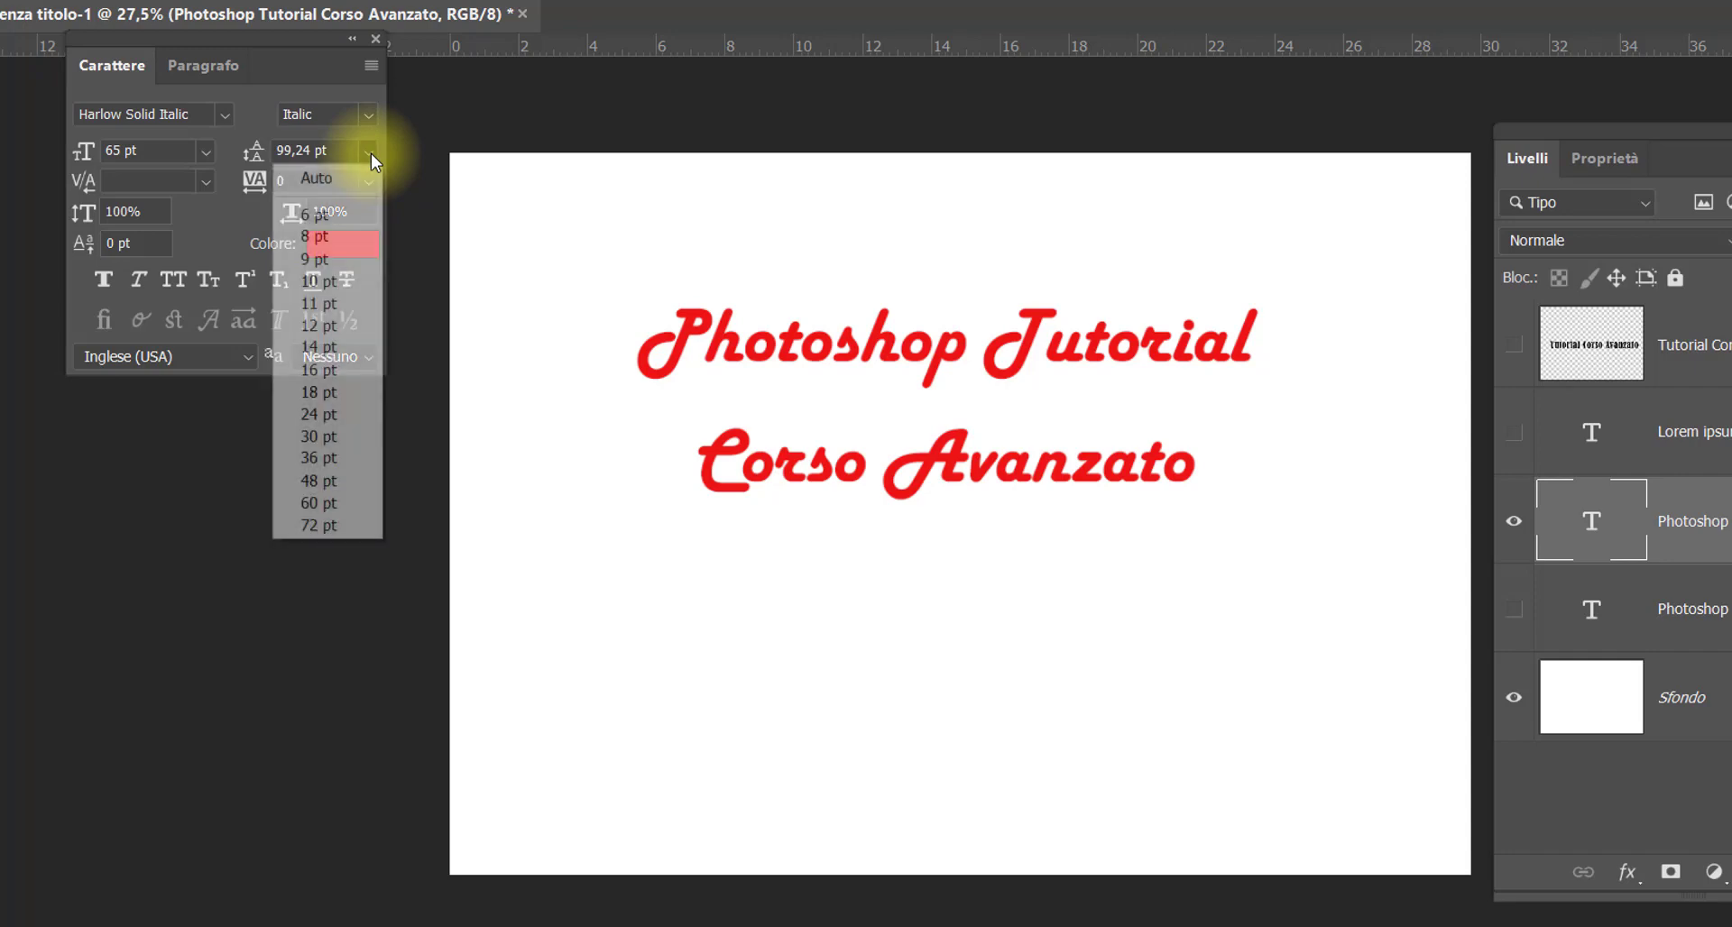
pyautogui.click(332, 181)
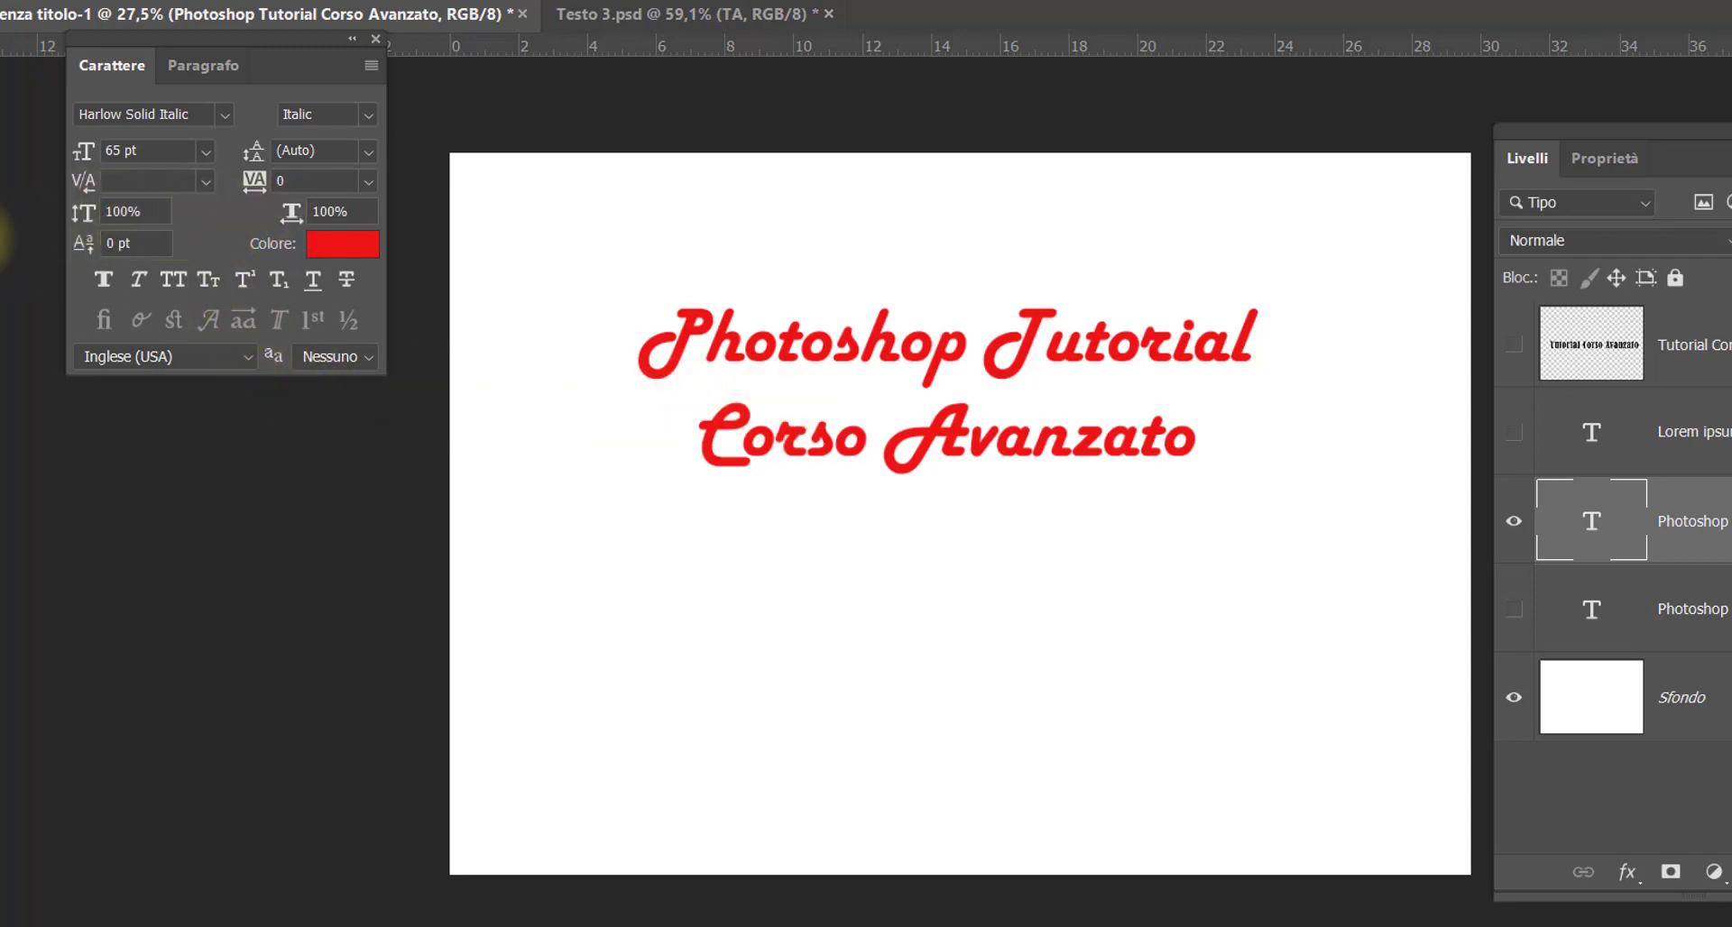
pyautogui.moveTo(93, 226)
pyautogui.mouseDown()
pyautogui.moveTo(131, 230)
pyautogui.moveTo(83, 221)
pyautogui.moveTo(98, 210)
pyautogui.mouseUp()
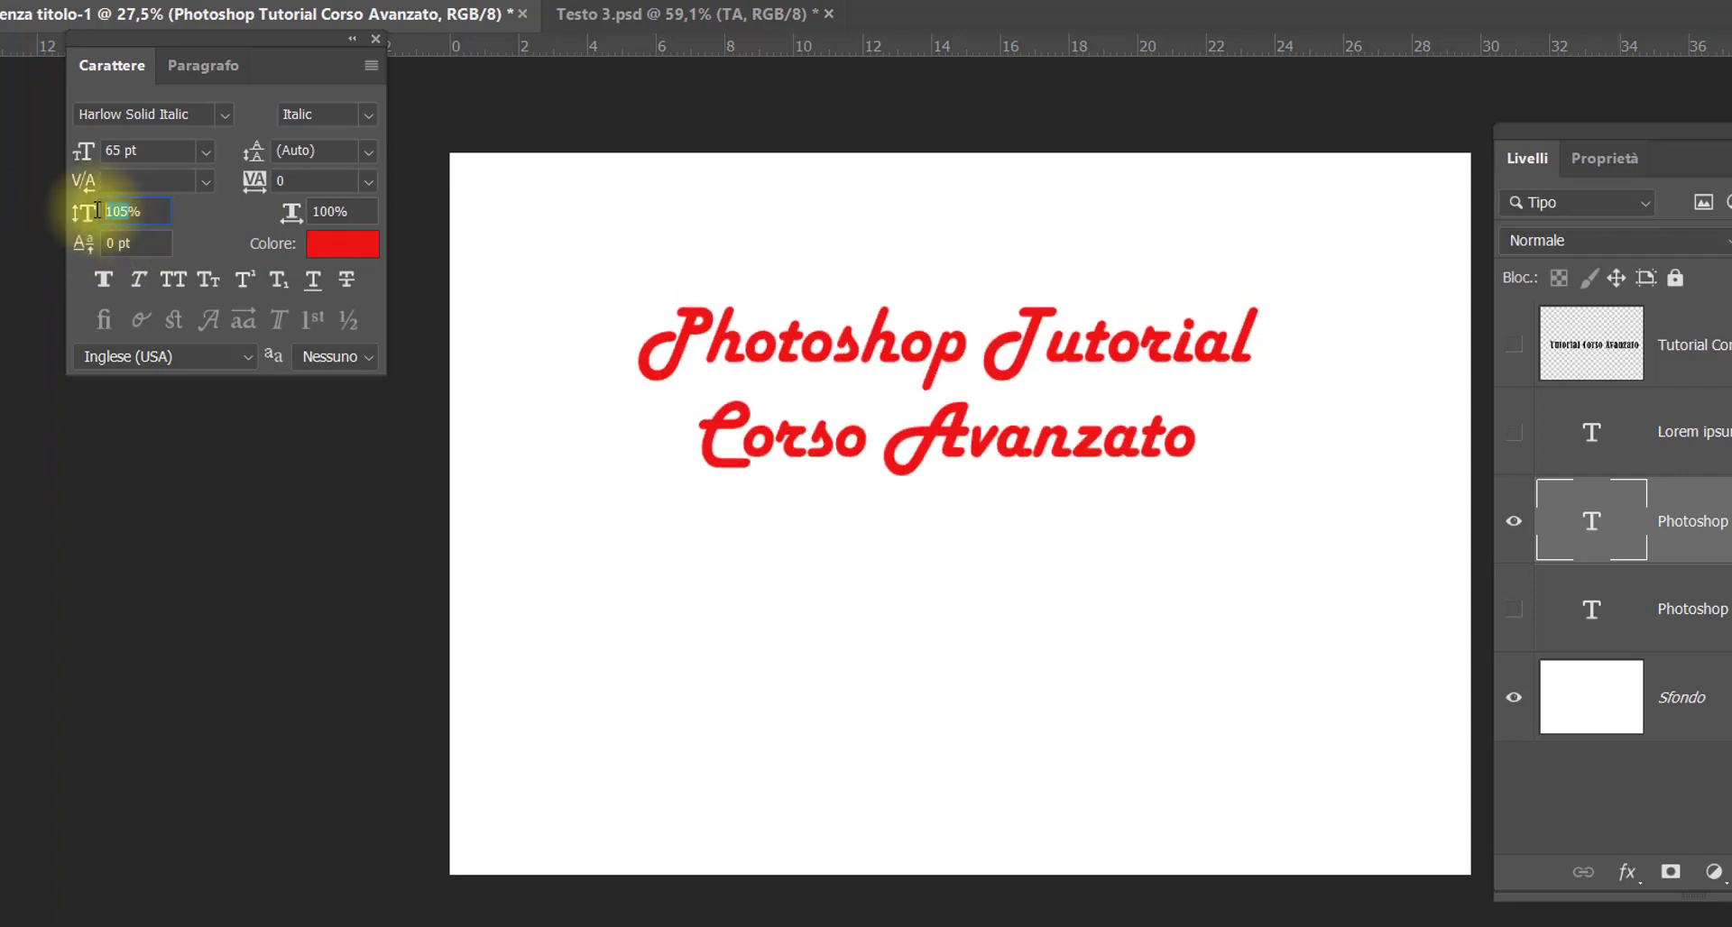
pyautogui.write('00')
pyautogui.press('Tab')
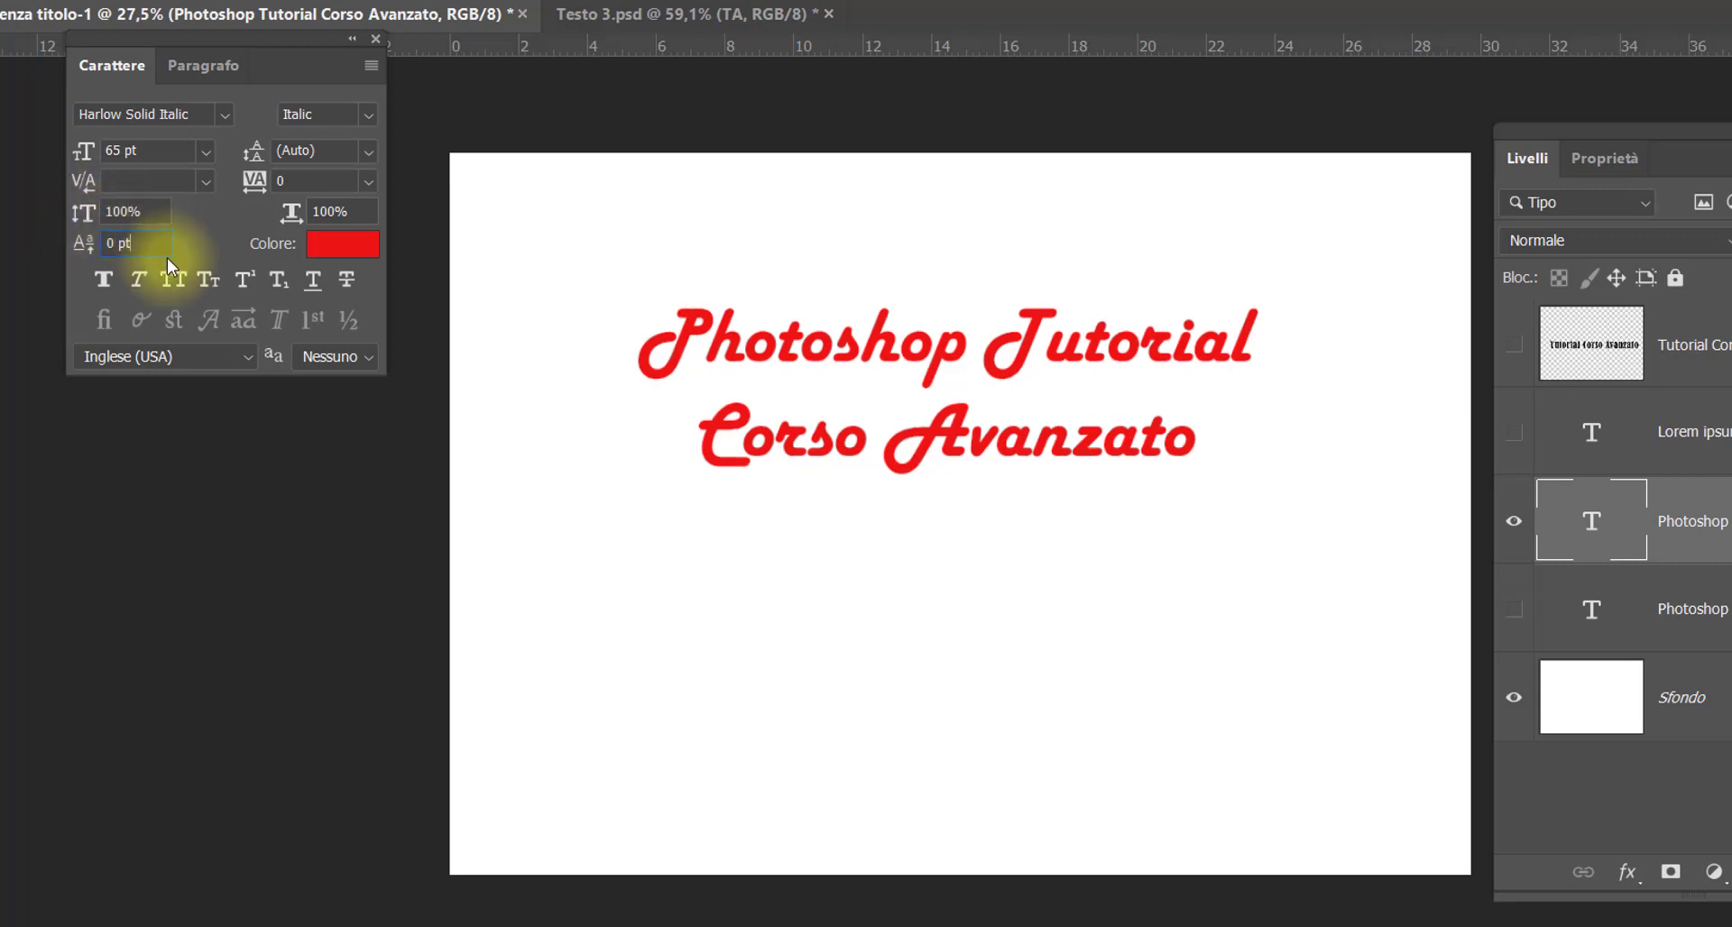
pyautogui.moveTo(638, 347); pyautogui.dragTo(689, 348)
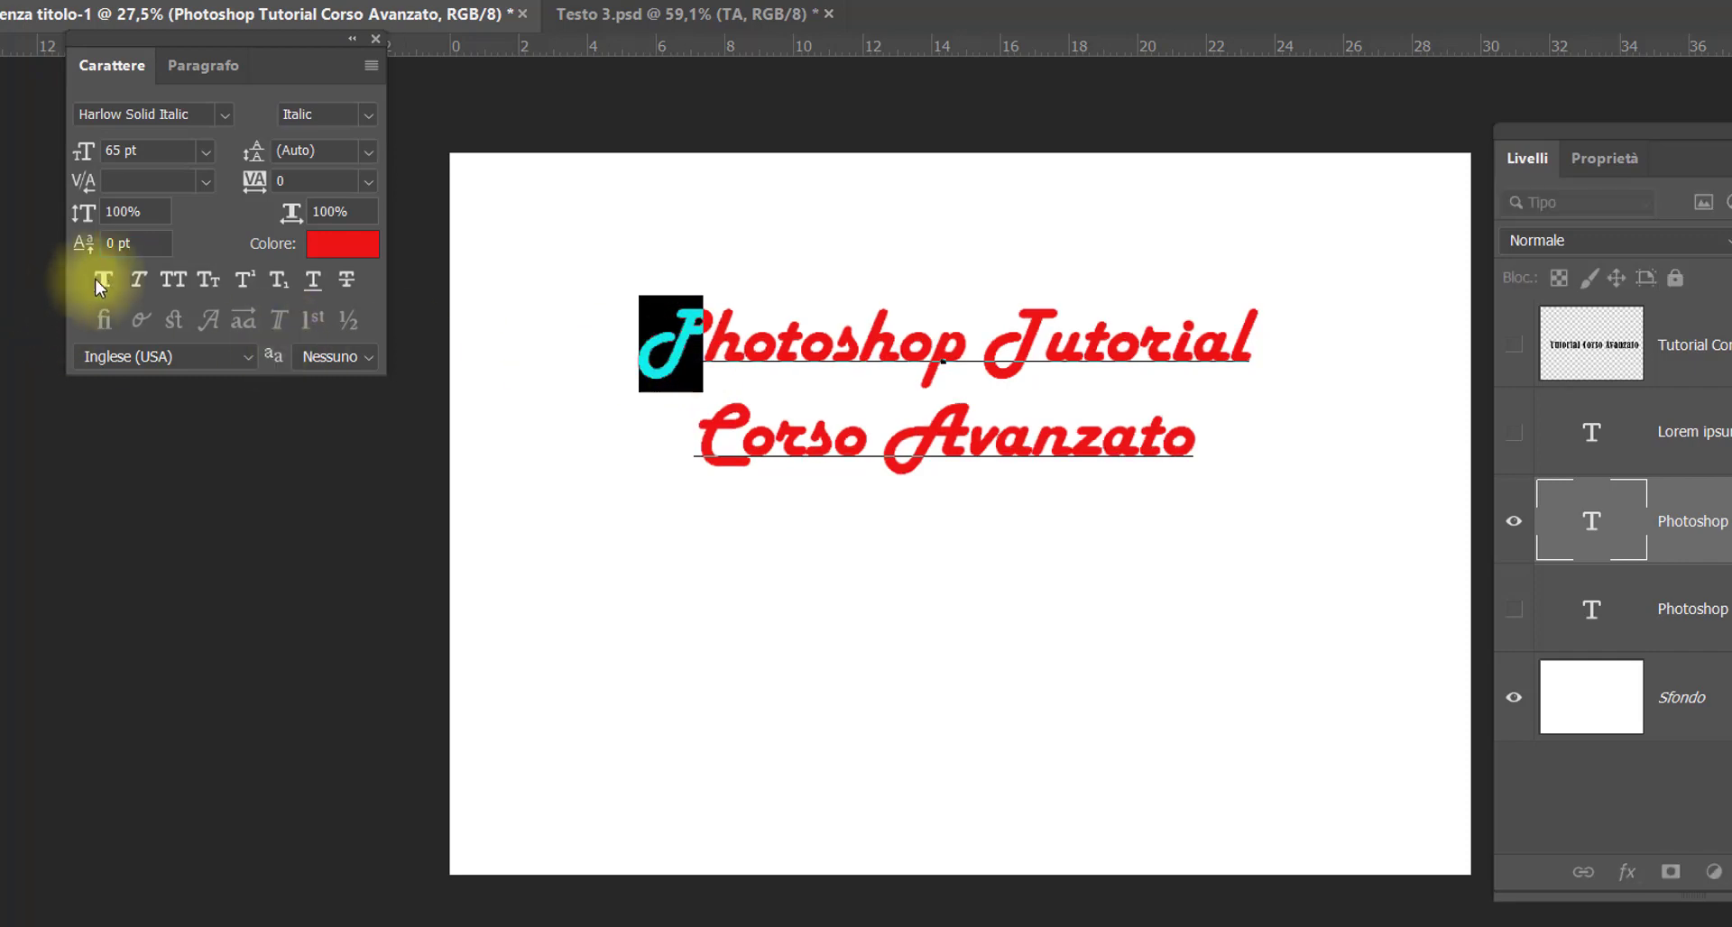
pyautogui.moveTo(84, 245)
pyautogui.mouseDown()
pyautogui.moveTo(122, 276)
pyautogui.moveTo(32, 262)
pyautogui.moveTo(93, 278)
pyautogui.moveTo(288, 223)
pyautogui.moveTo(125, 281)
pyautogui.mouseUp()
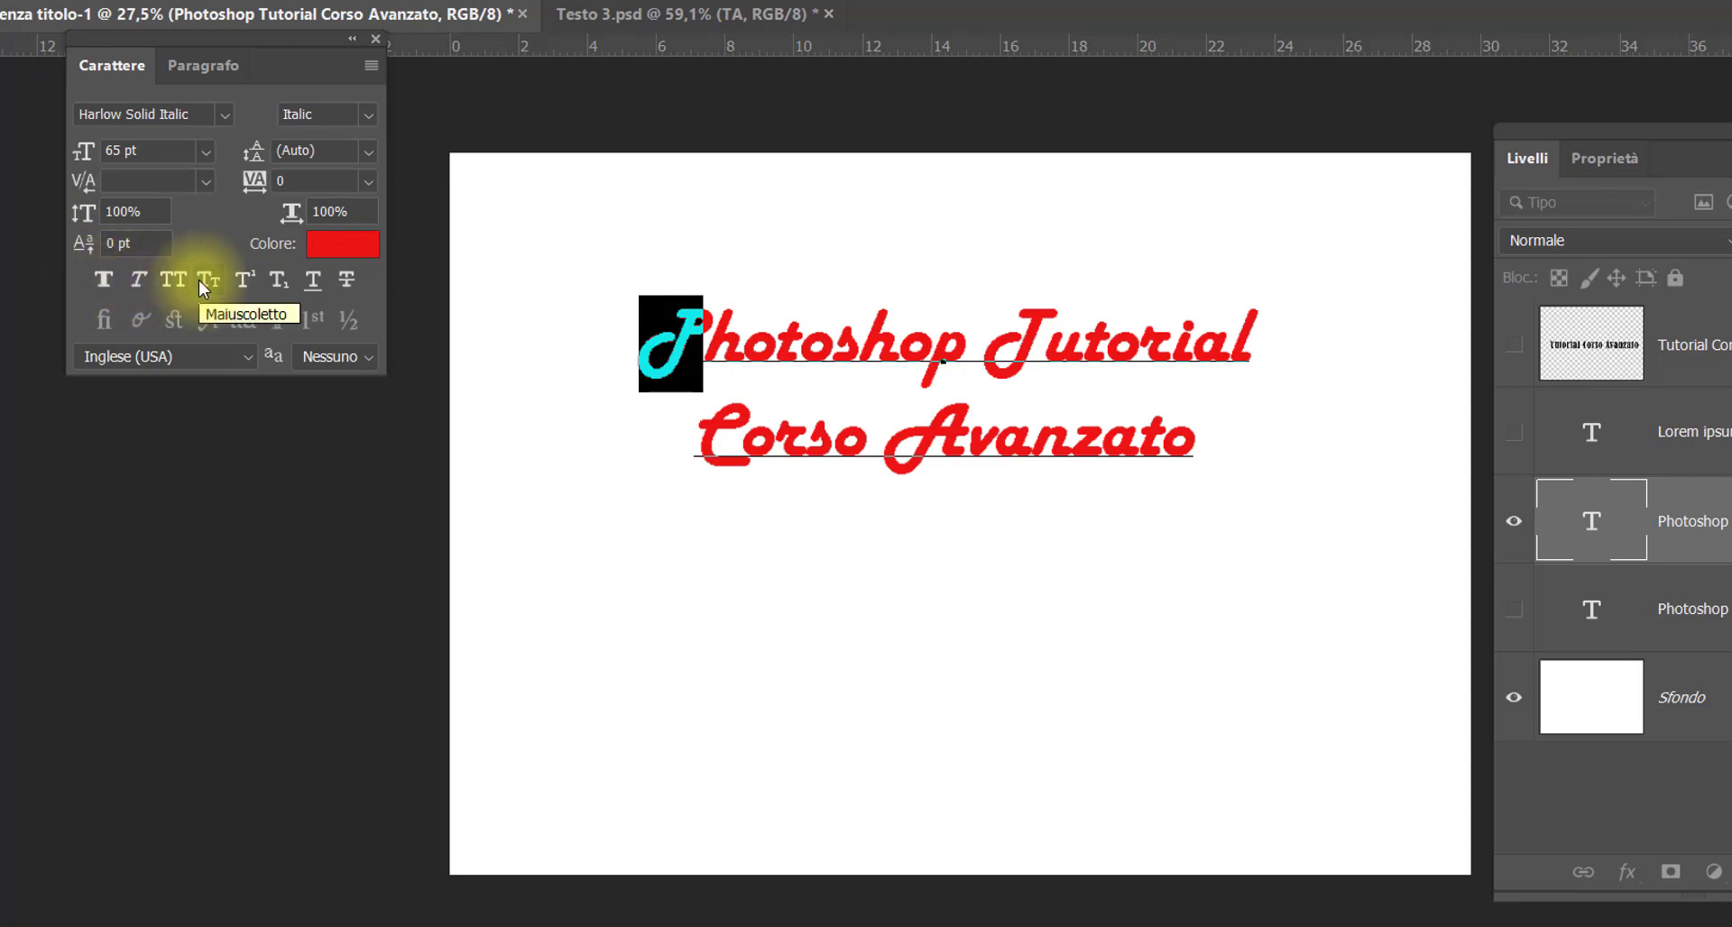
pyautogui.click(241, 279)
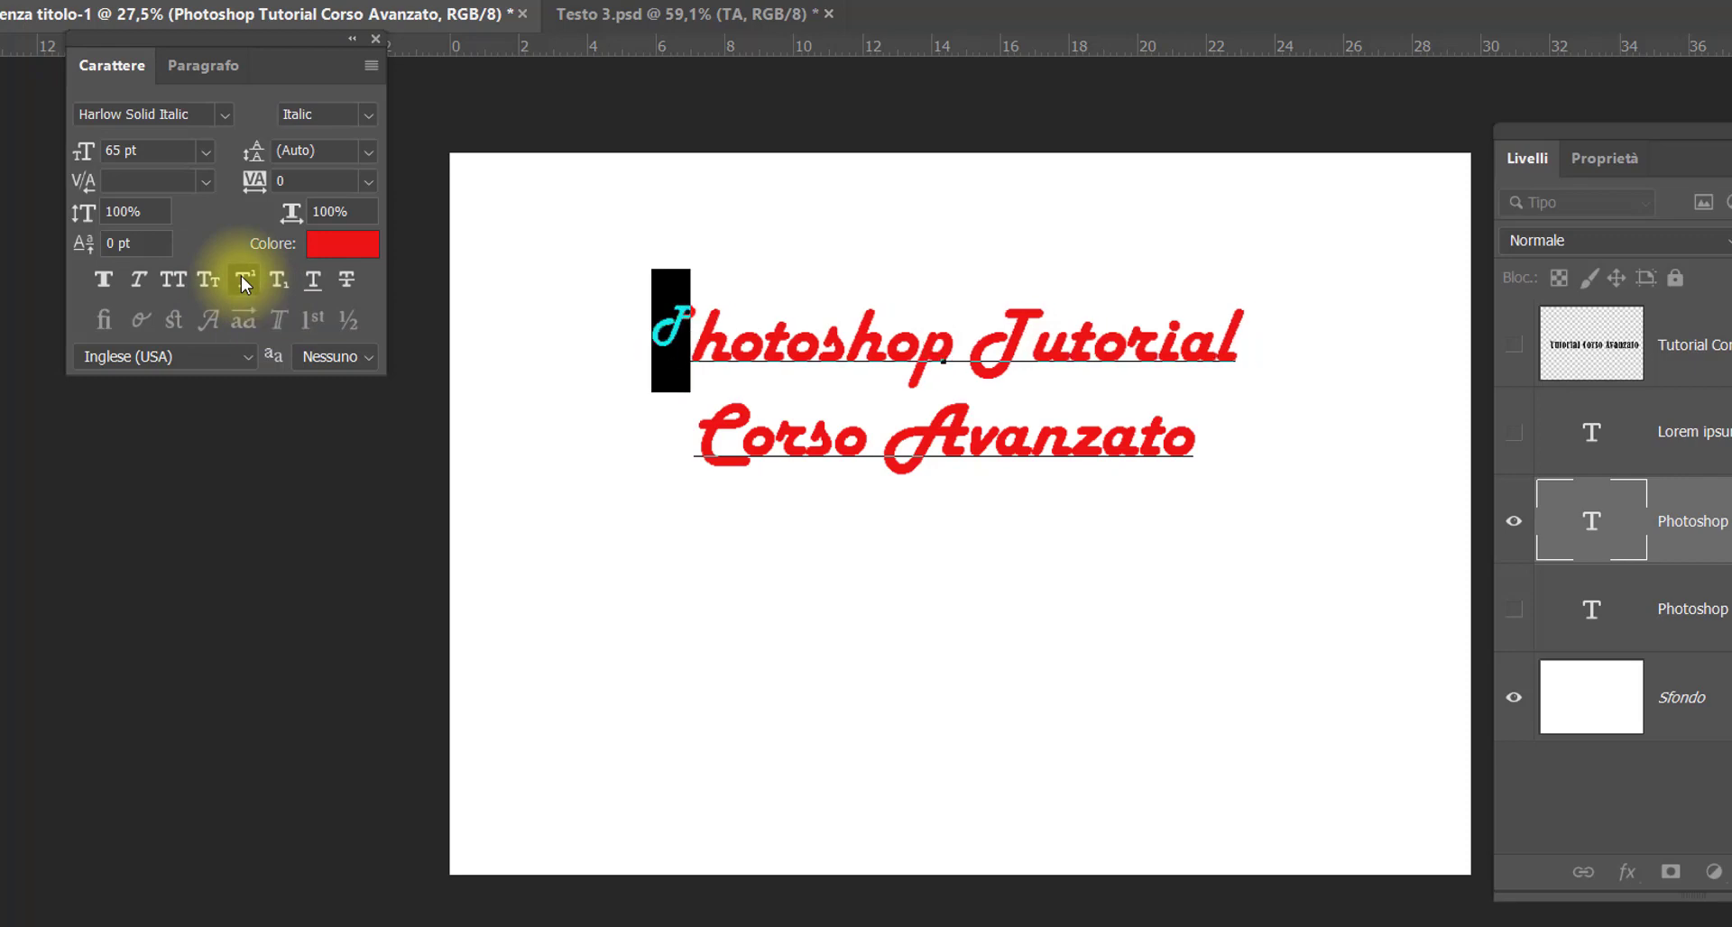
pyautogui.click(277, 283)
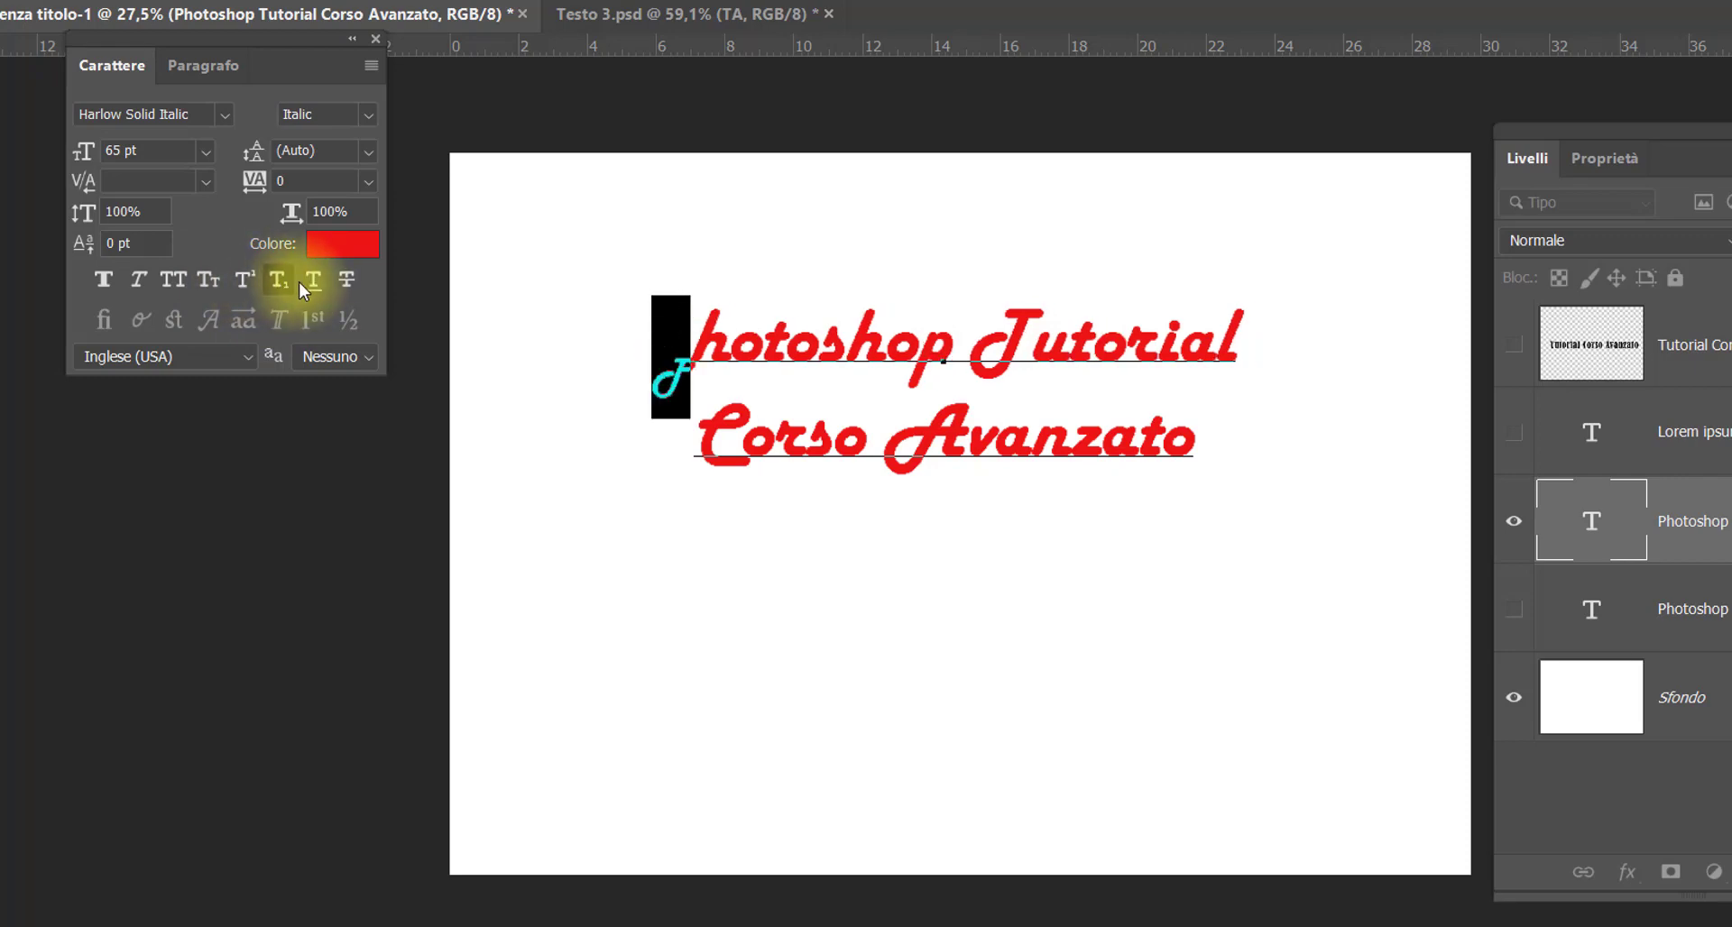
pyautogui.click(282, 284)
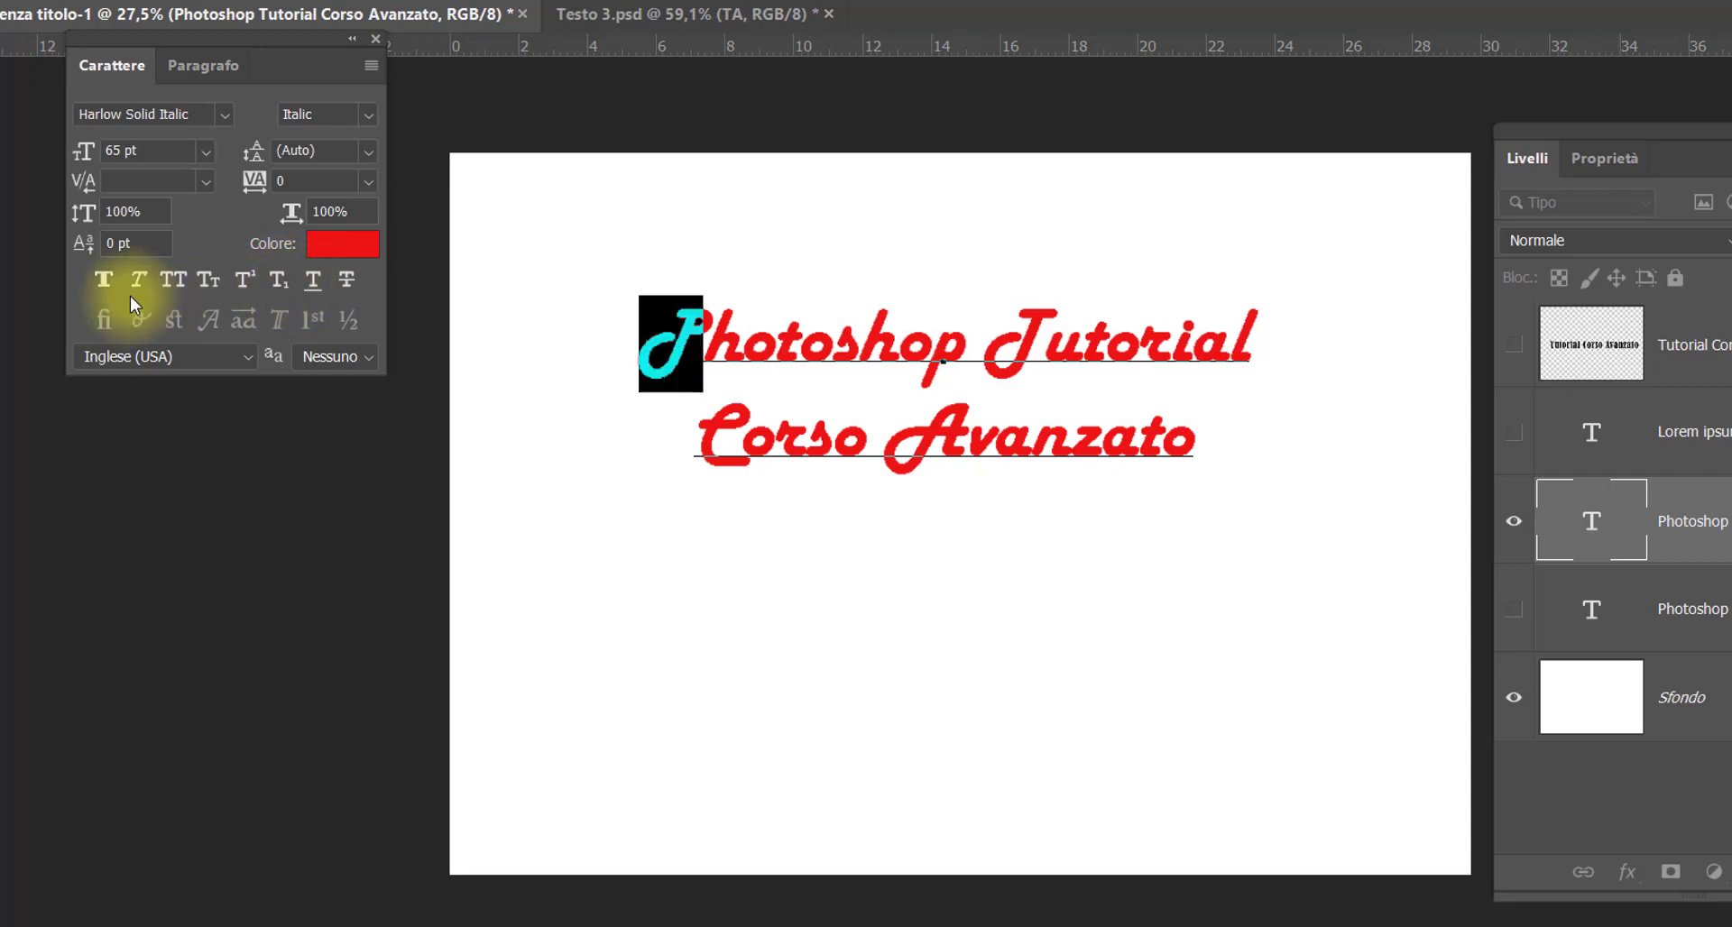
pyautogui.click(652, 351)
pyautogui.click(1595, 520)
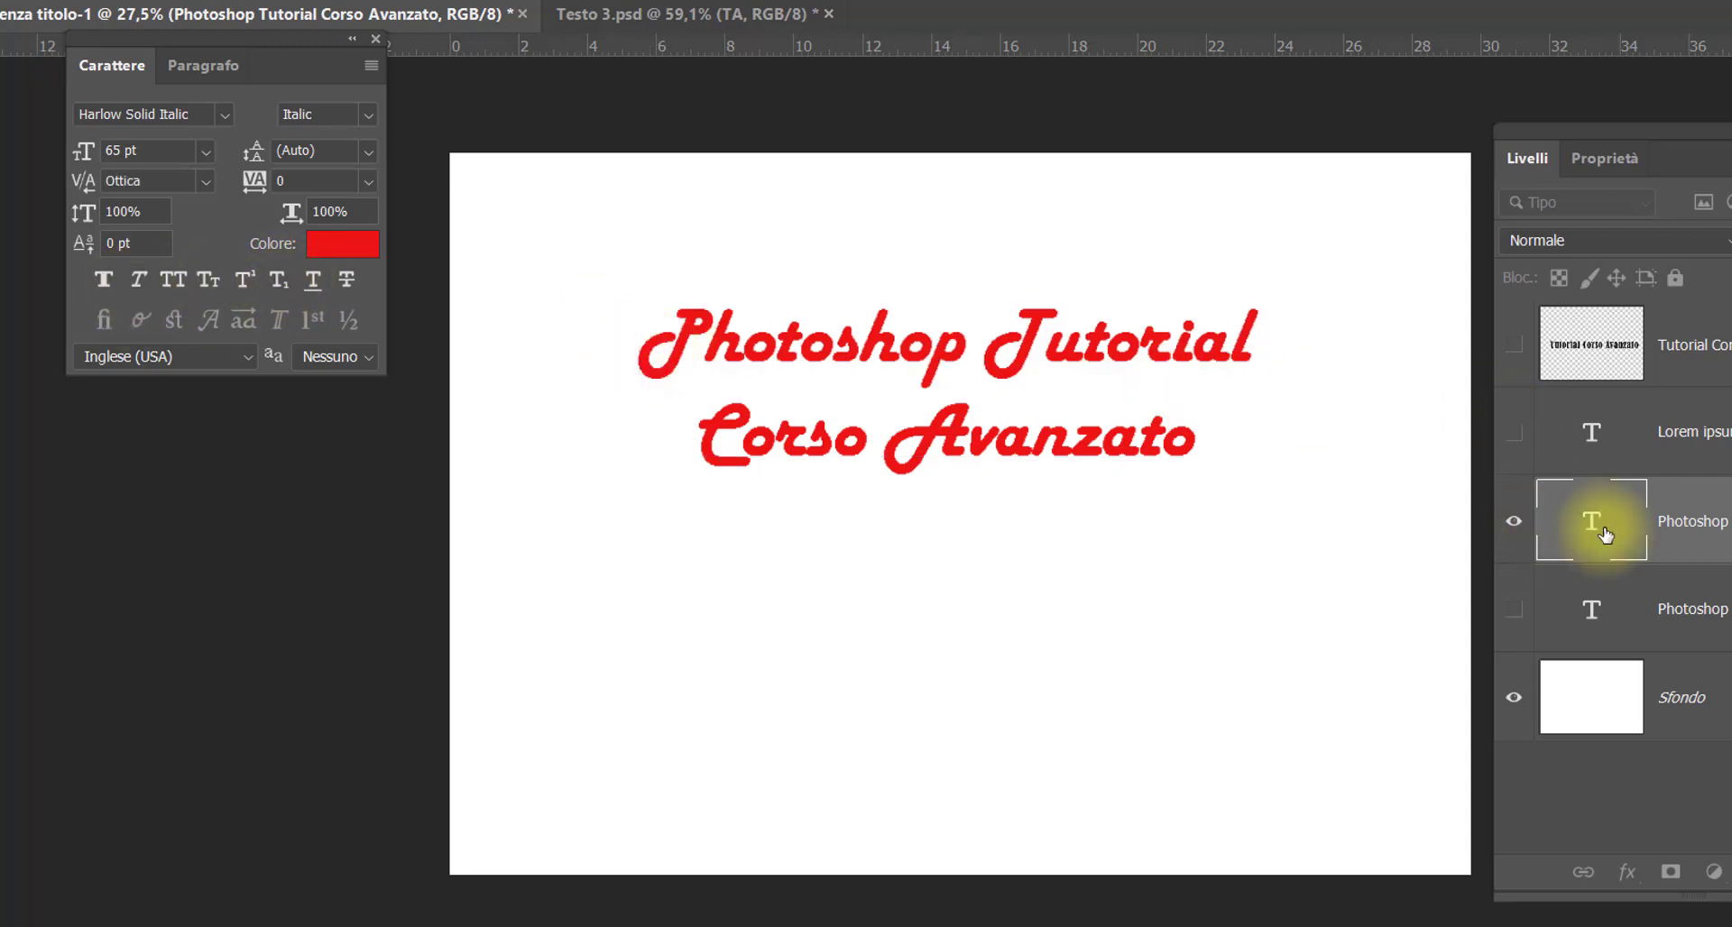
pyautogui.click(99, 283)
pyautogui.click(104, 281)
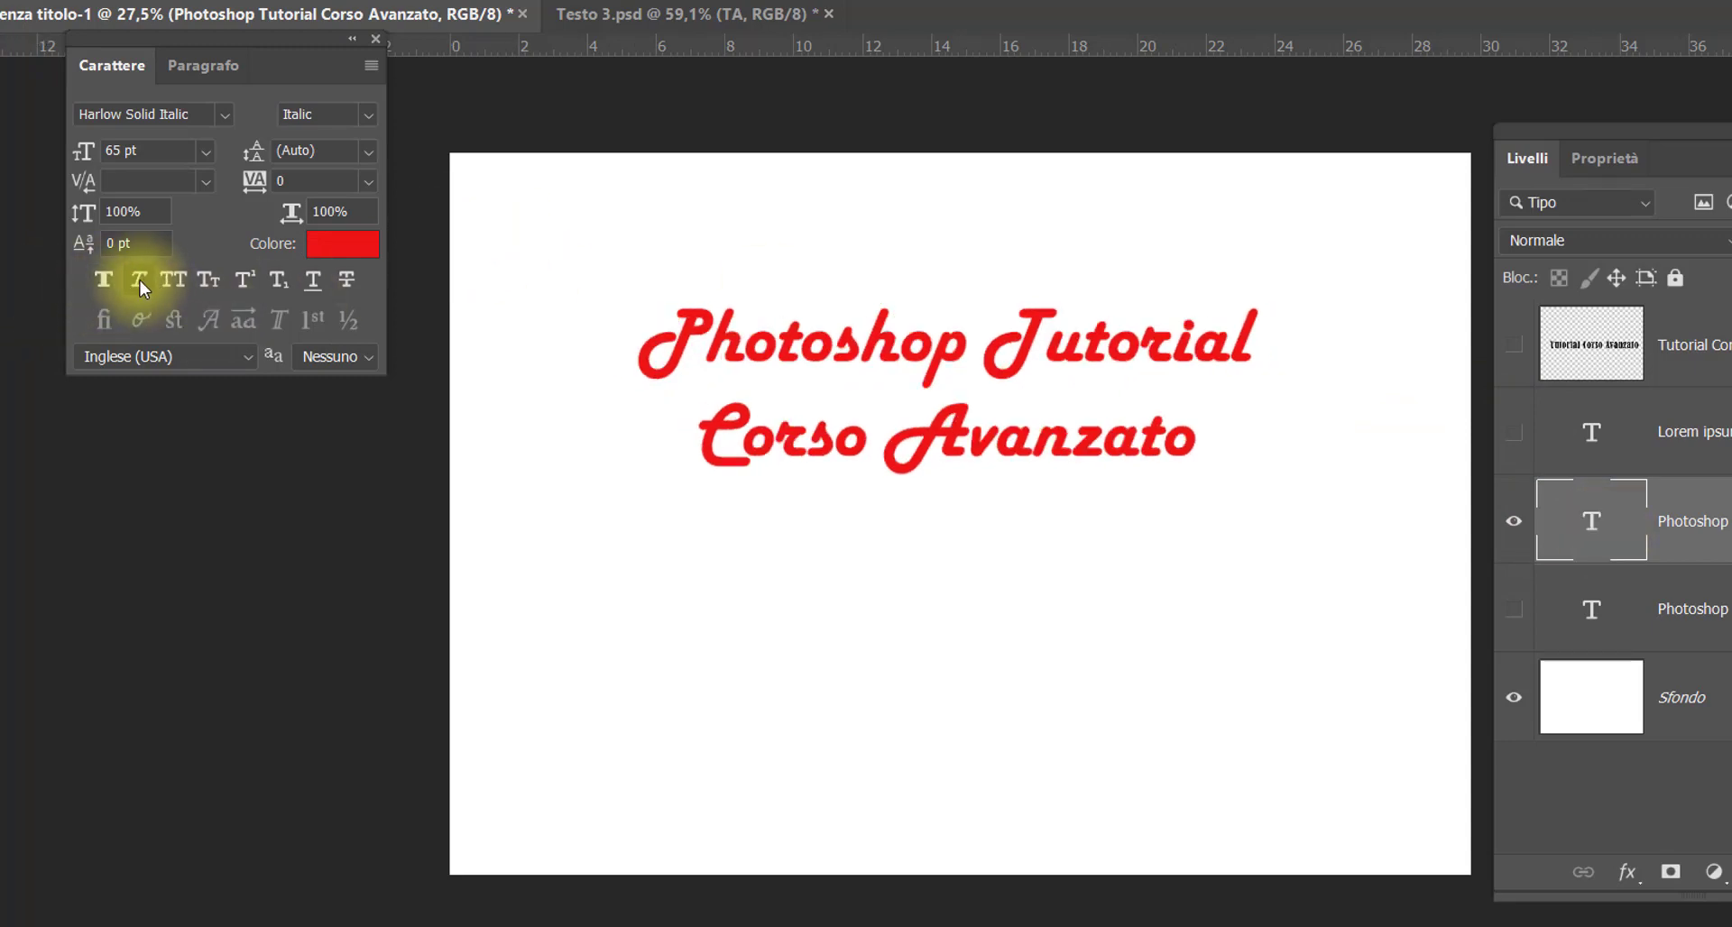
pyautogui.click(138, 281)
pyautogui.click(138, 280)
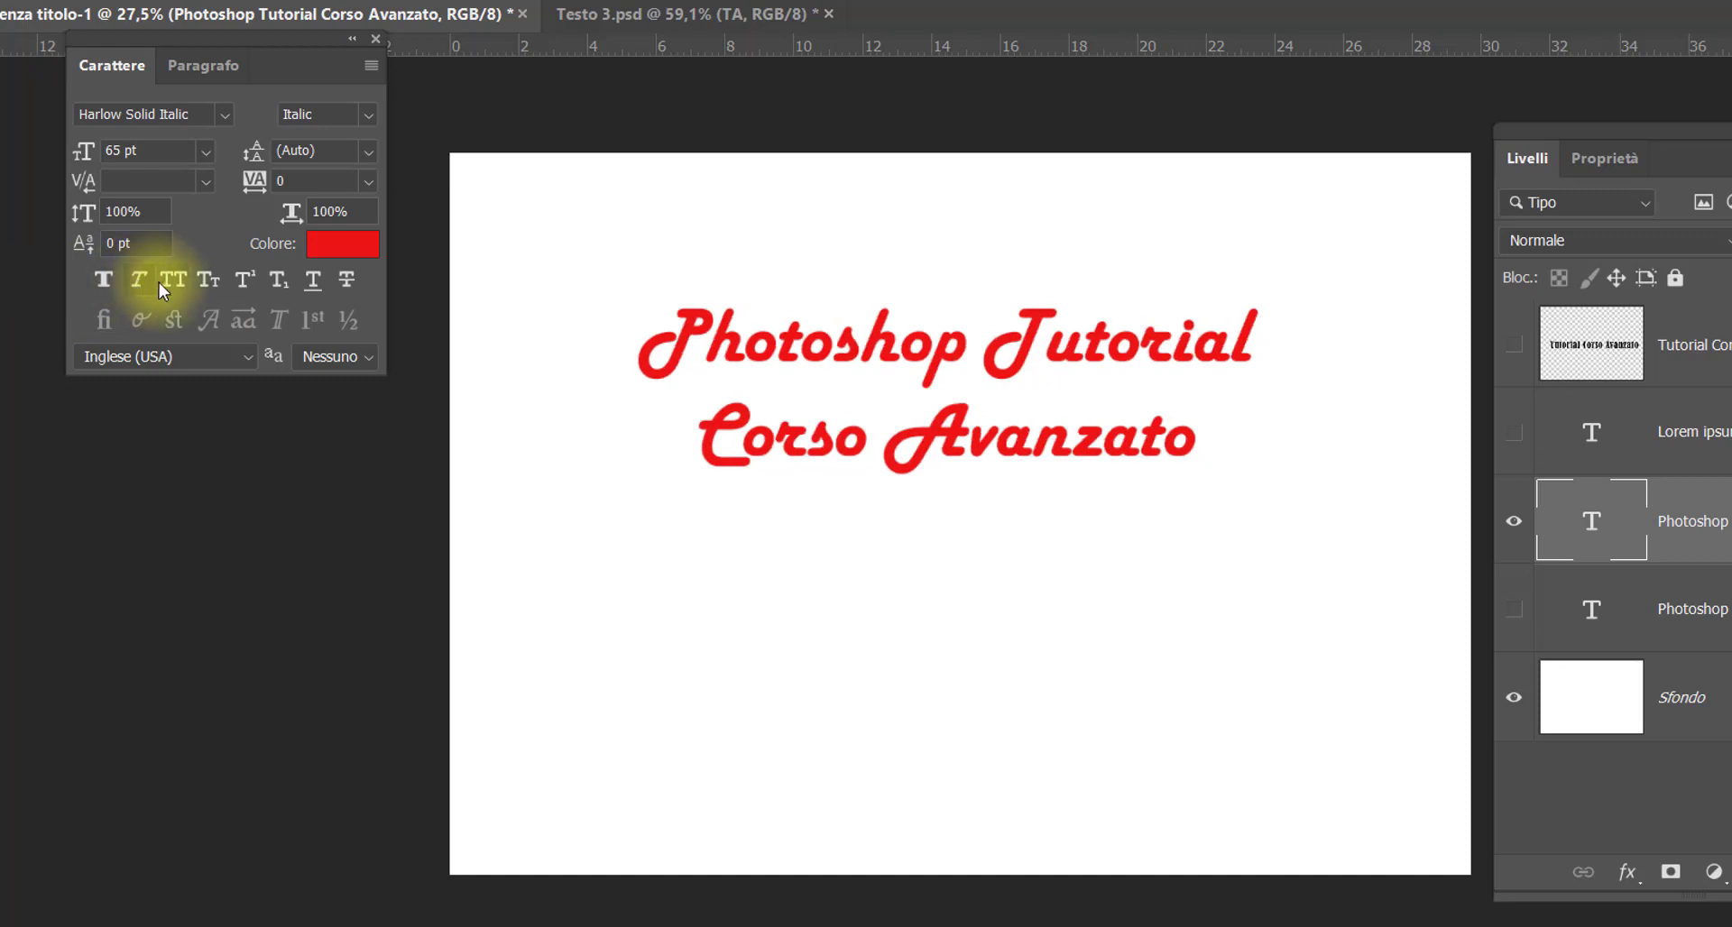
pyautogui.click(169, 281)
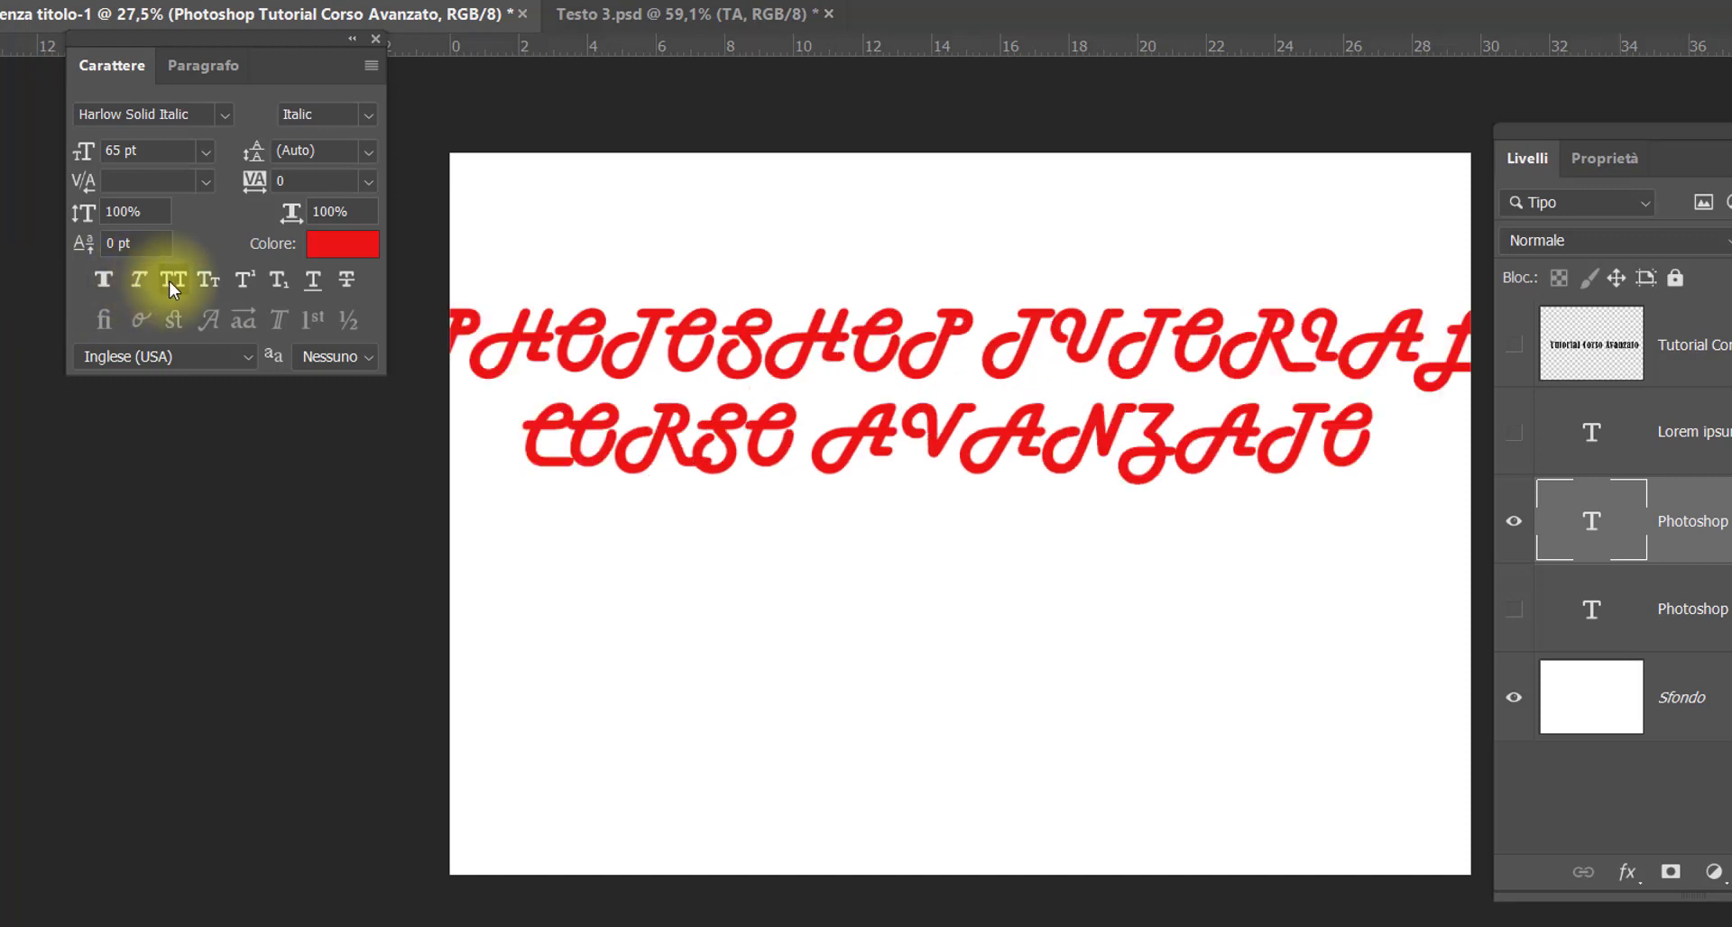
pyautogui.click(169, 281)
pyautogui.click(204, 284)
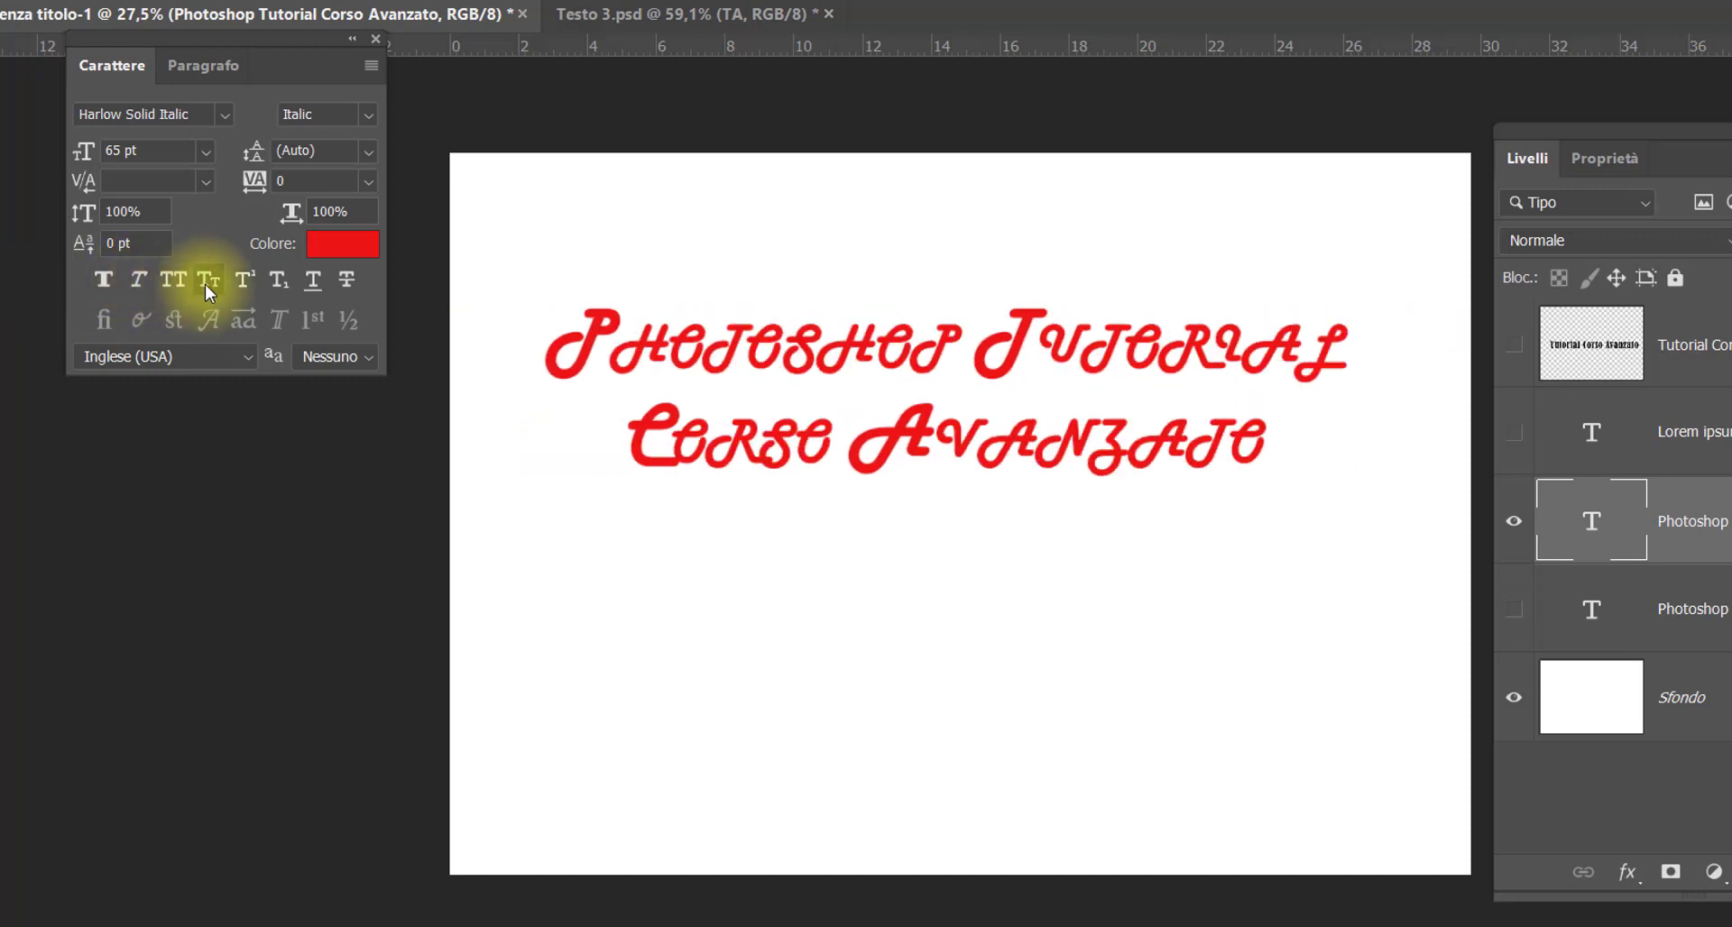
pyautogui.click(204, 285)
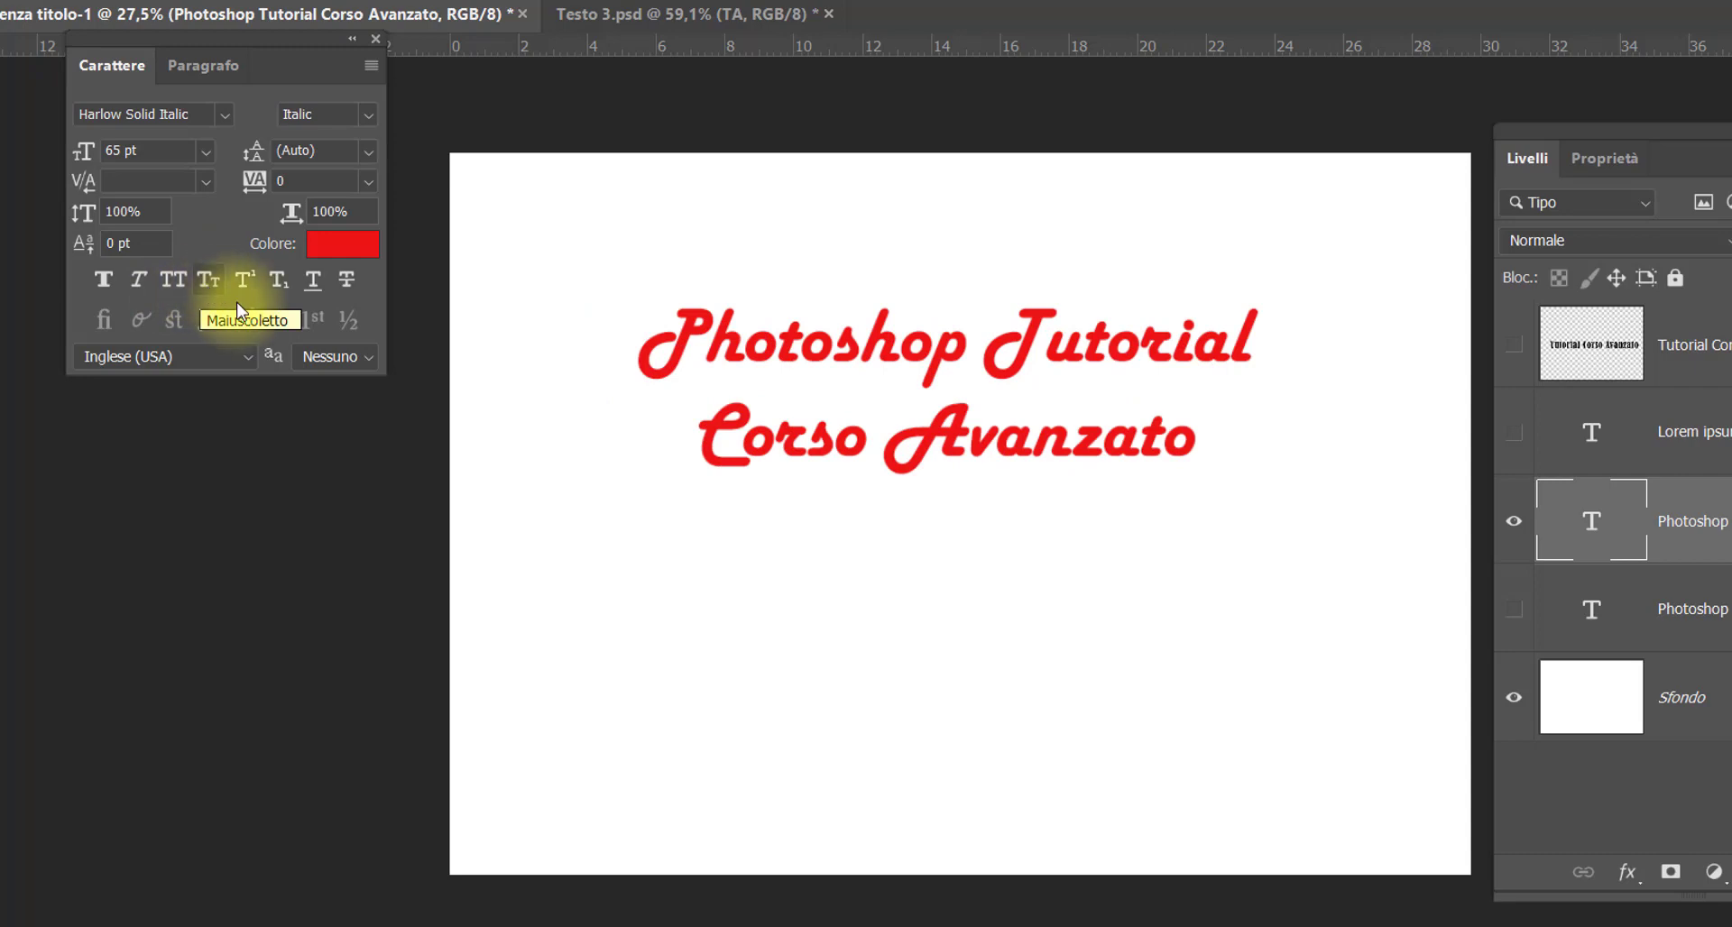
pyautogui.click(306, 289)
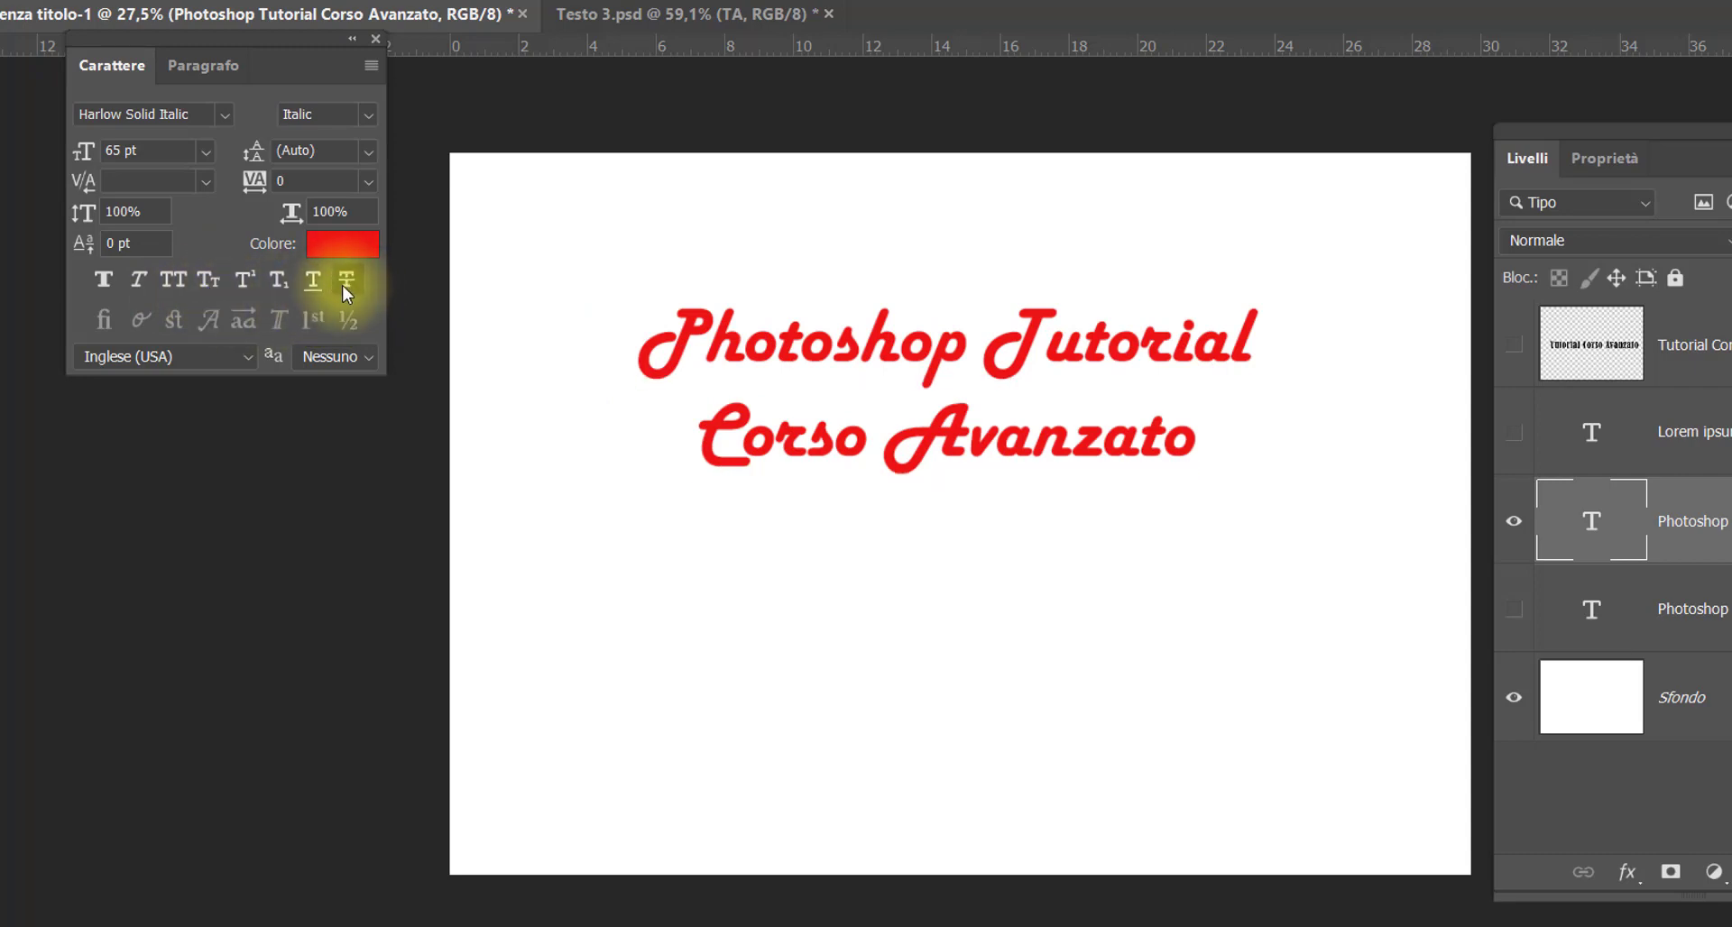
pyautogui.click(344, 284)
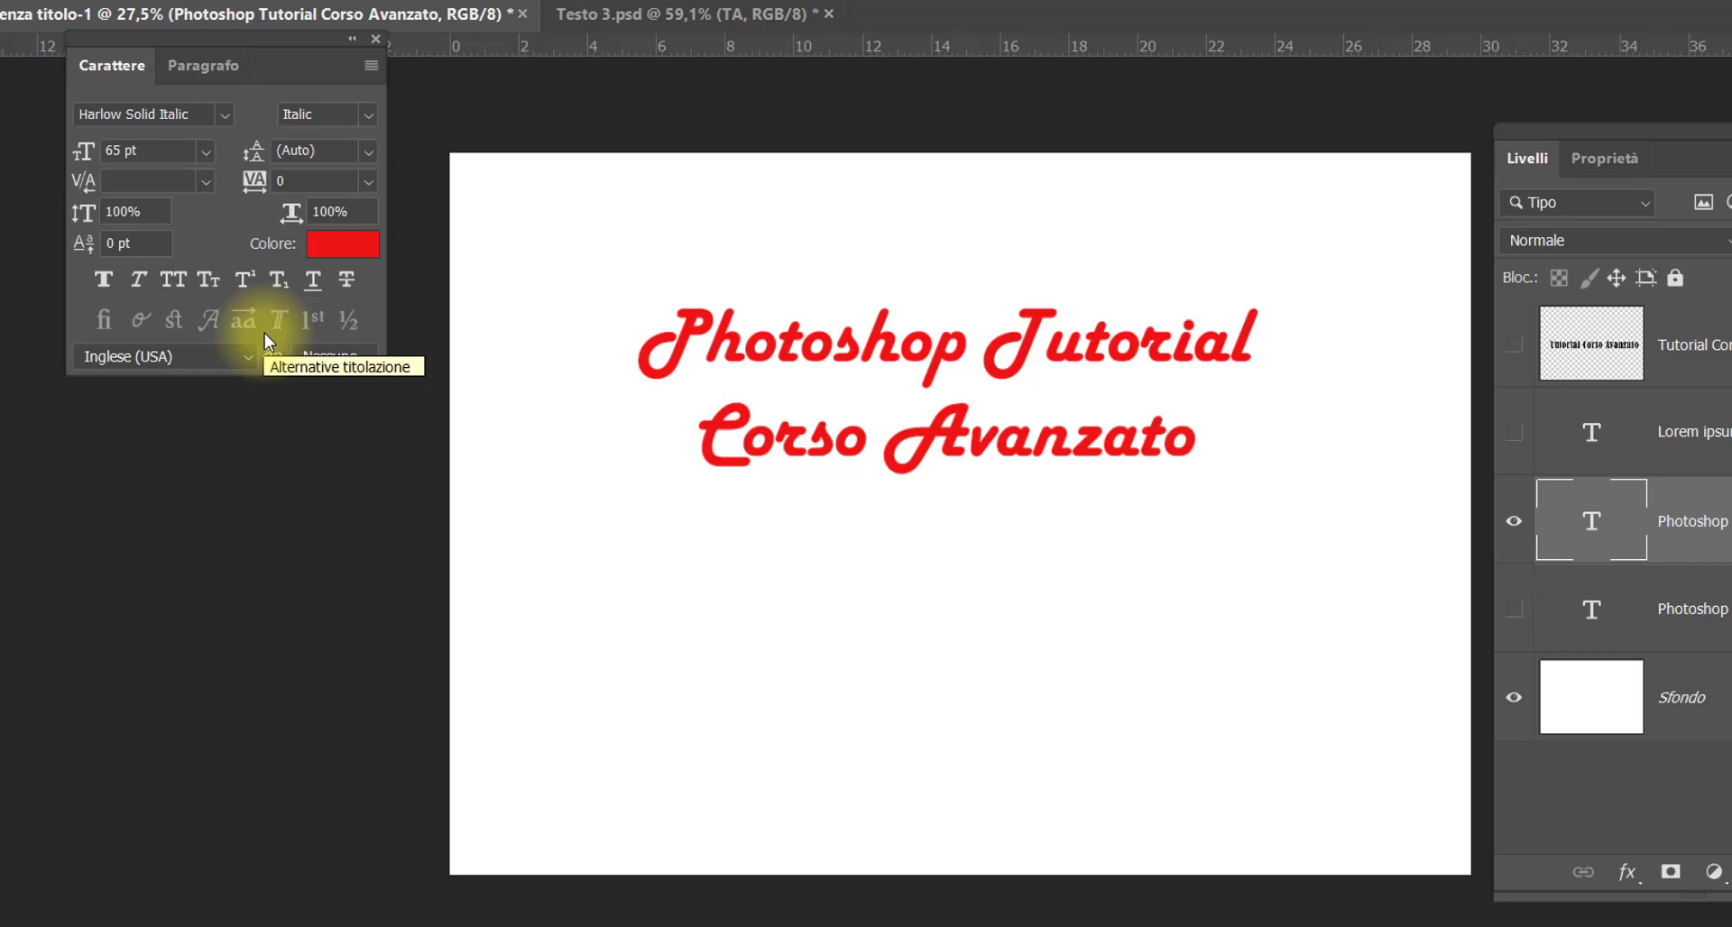
# Switch to Testo 3.psd, zoom out, and select the T of the 120 pt 'TA' text
pyautogui.click(630, 24)
pyautogui.scroll(-3, 727, 390)
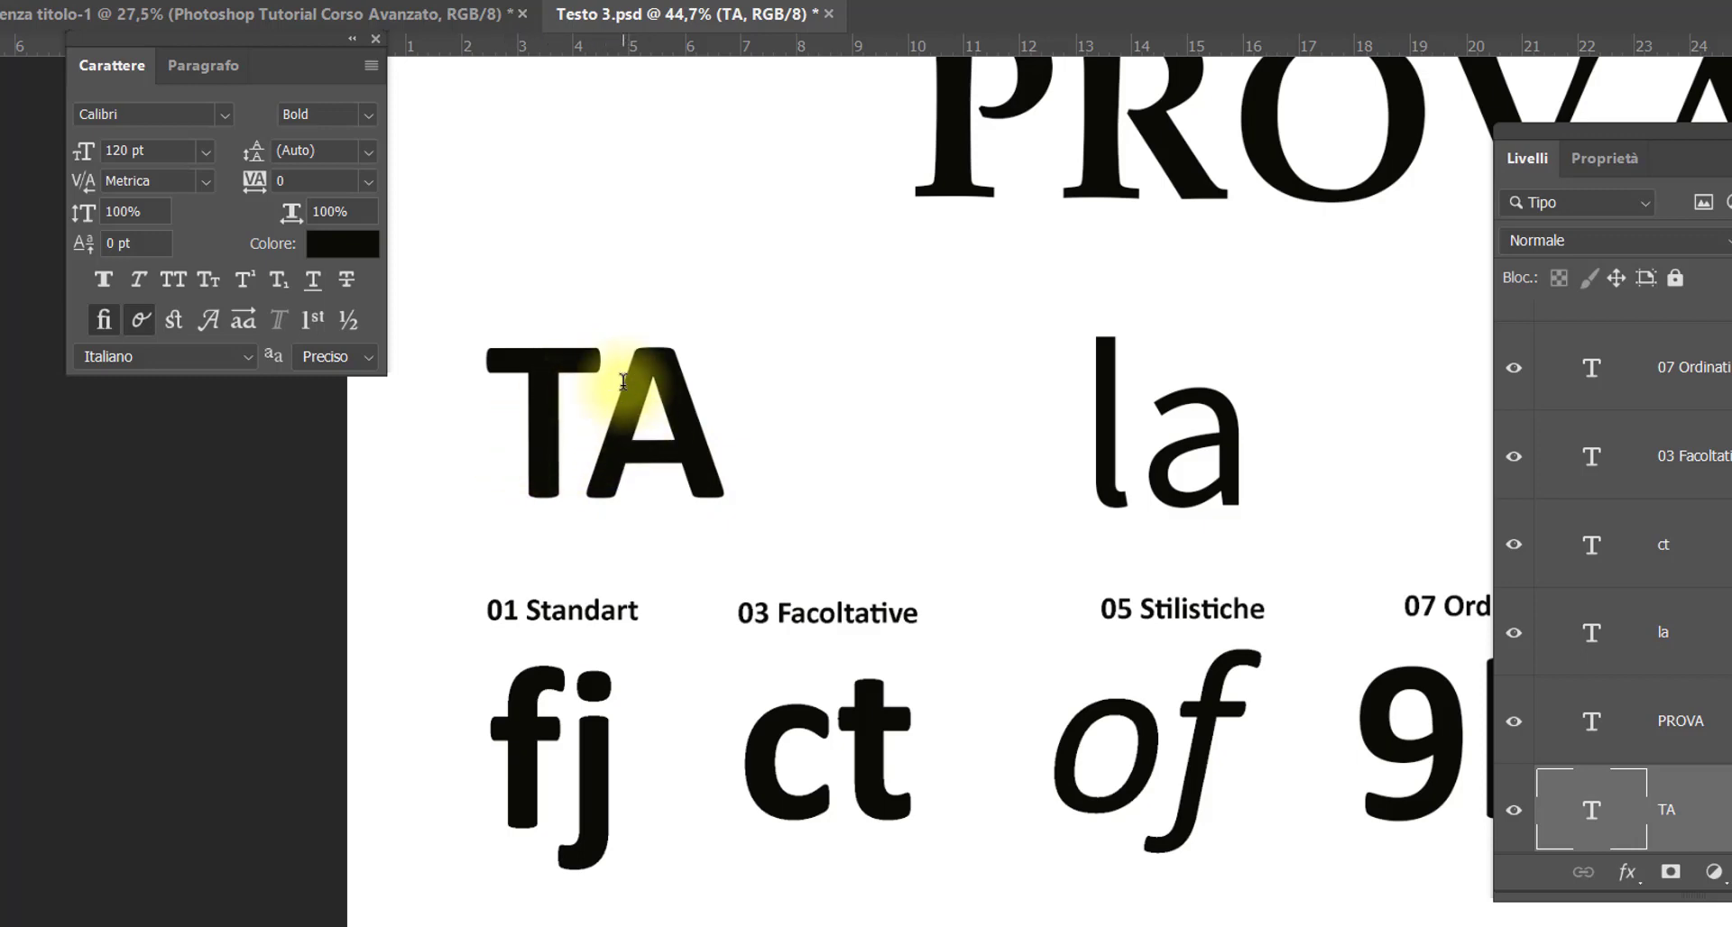
pyautogui.click(502, 434)
pyautogui.moveTo(502, 436); pyautogui.dragTo(553, 452)
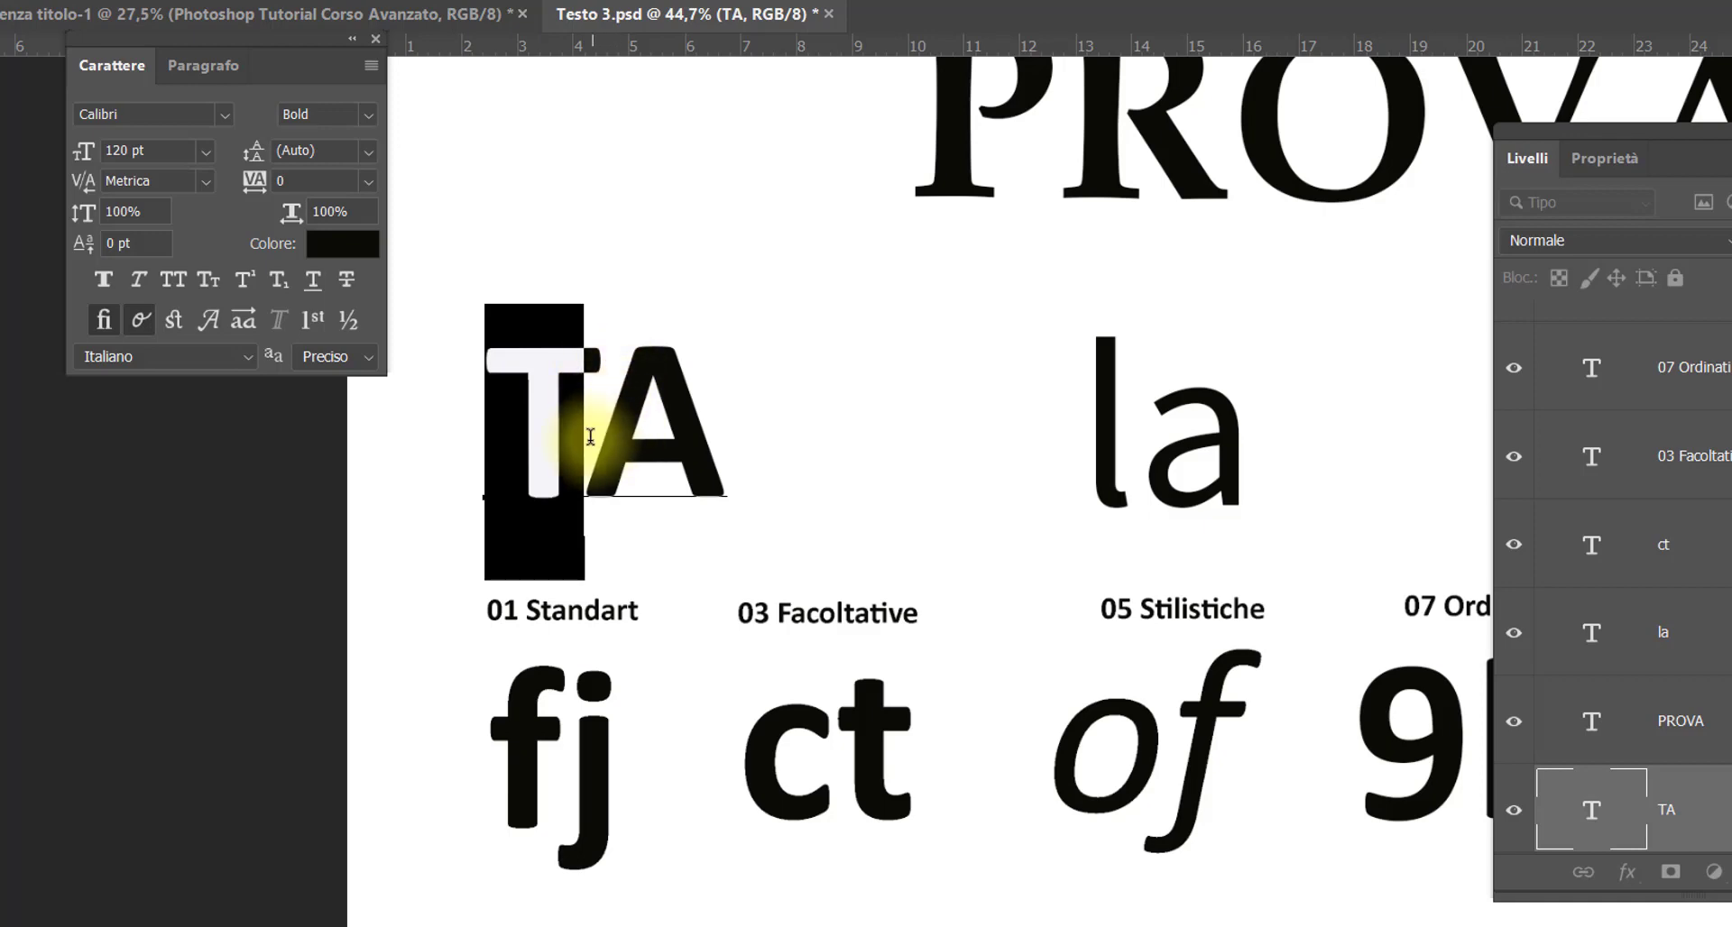
# Set the kerning between T and A to 0, after trying optical kerning and 75
pyautogui.click(587, 433)
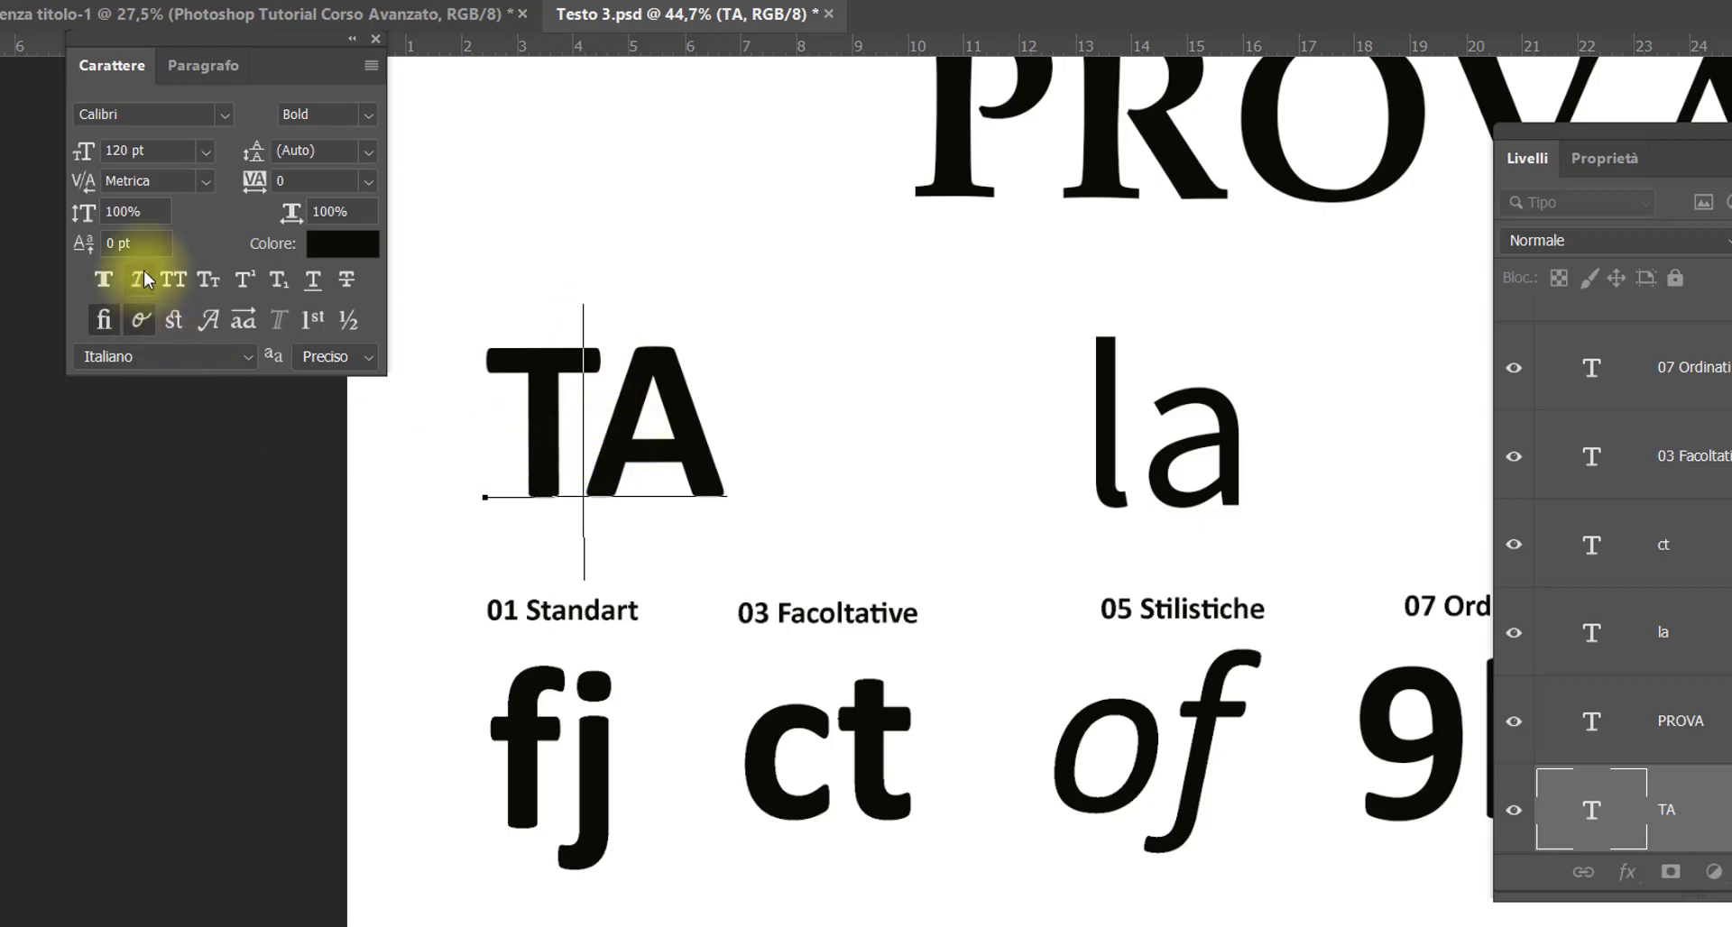
pyautogui.click(205, 185)
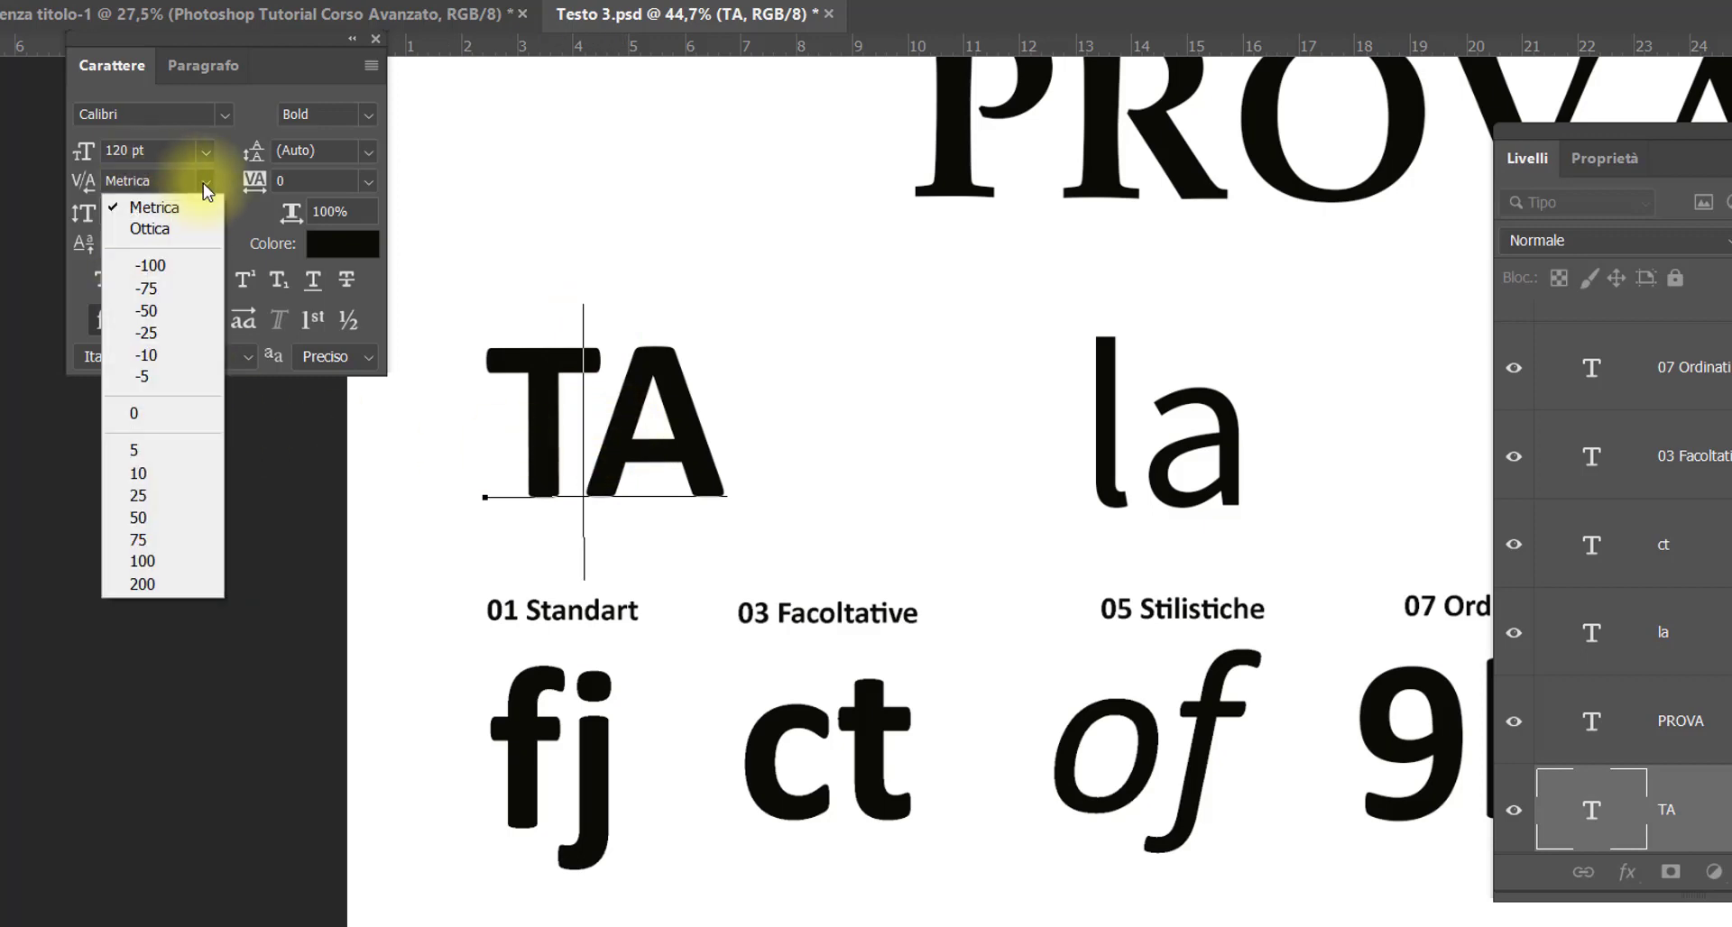
pyautogui.click(179, 229)
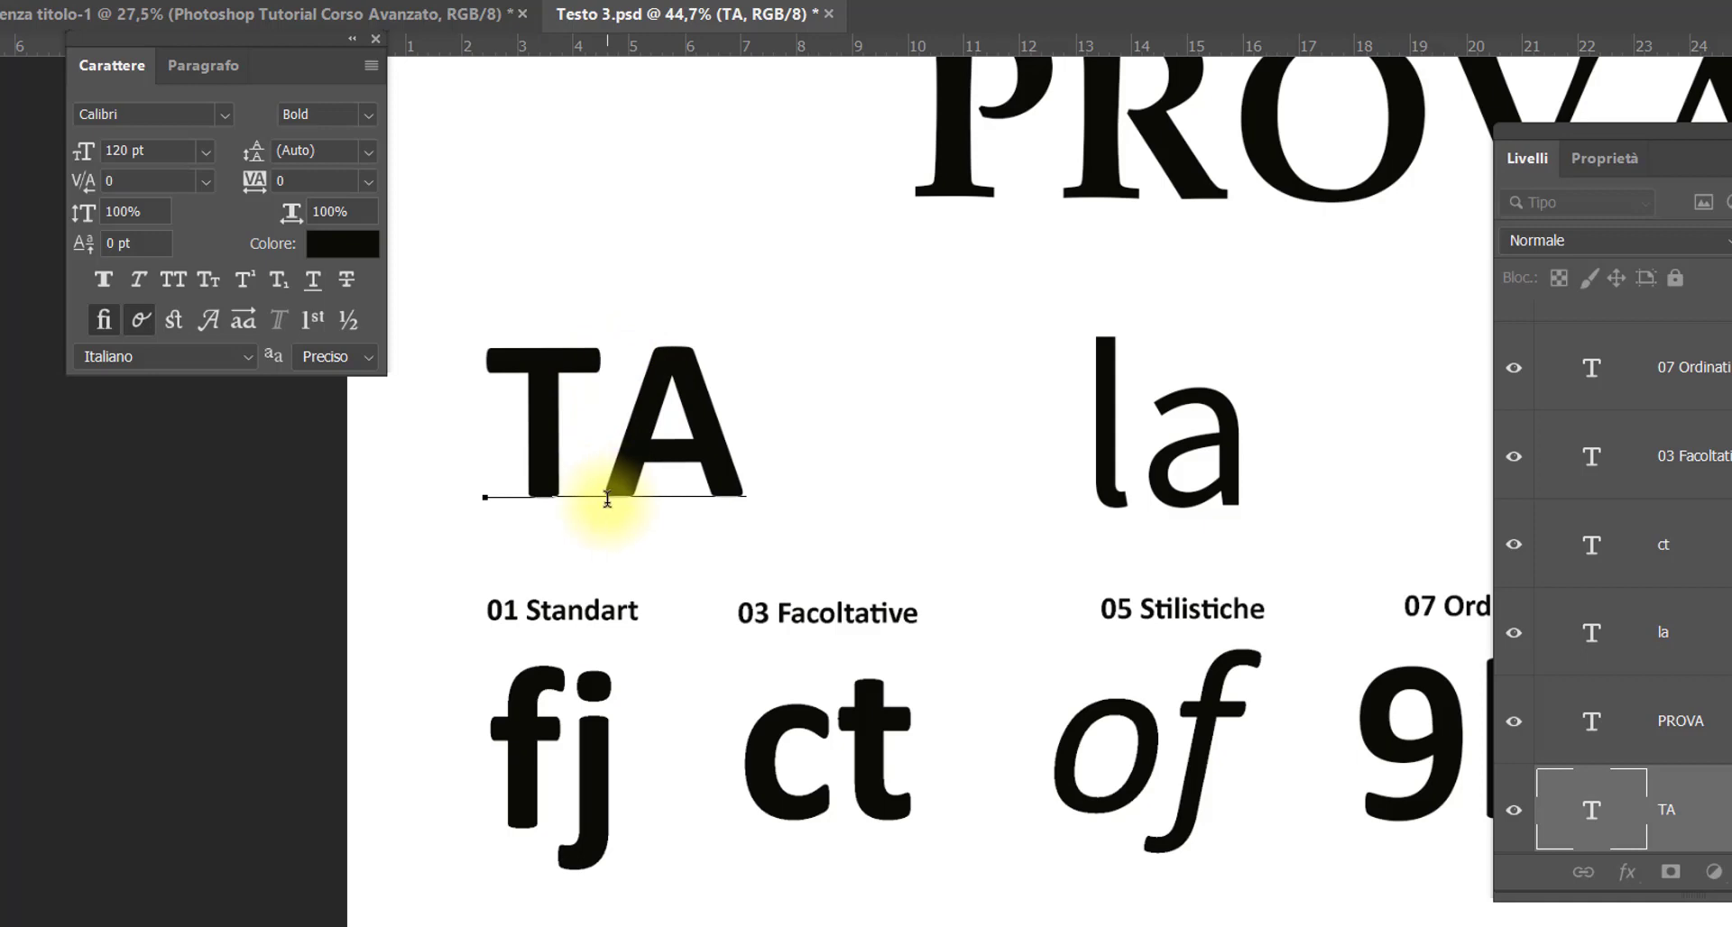
pyautogui.click(207, 184)
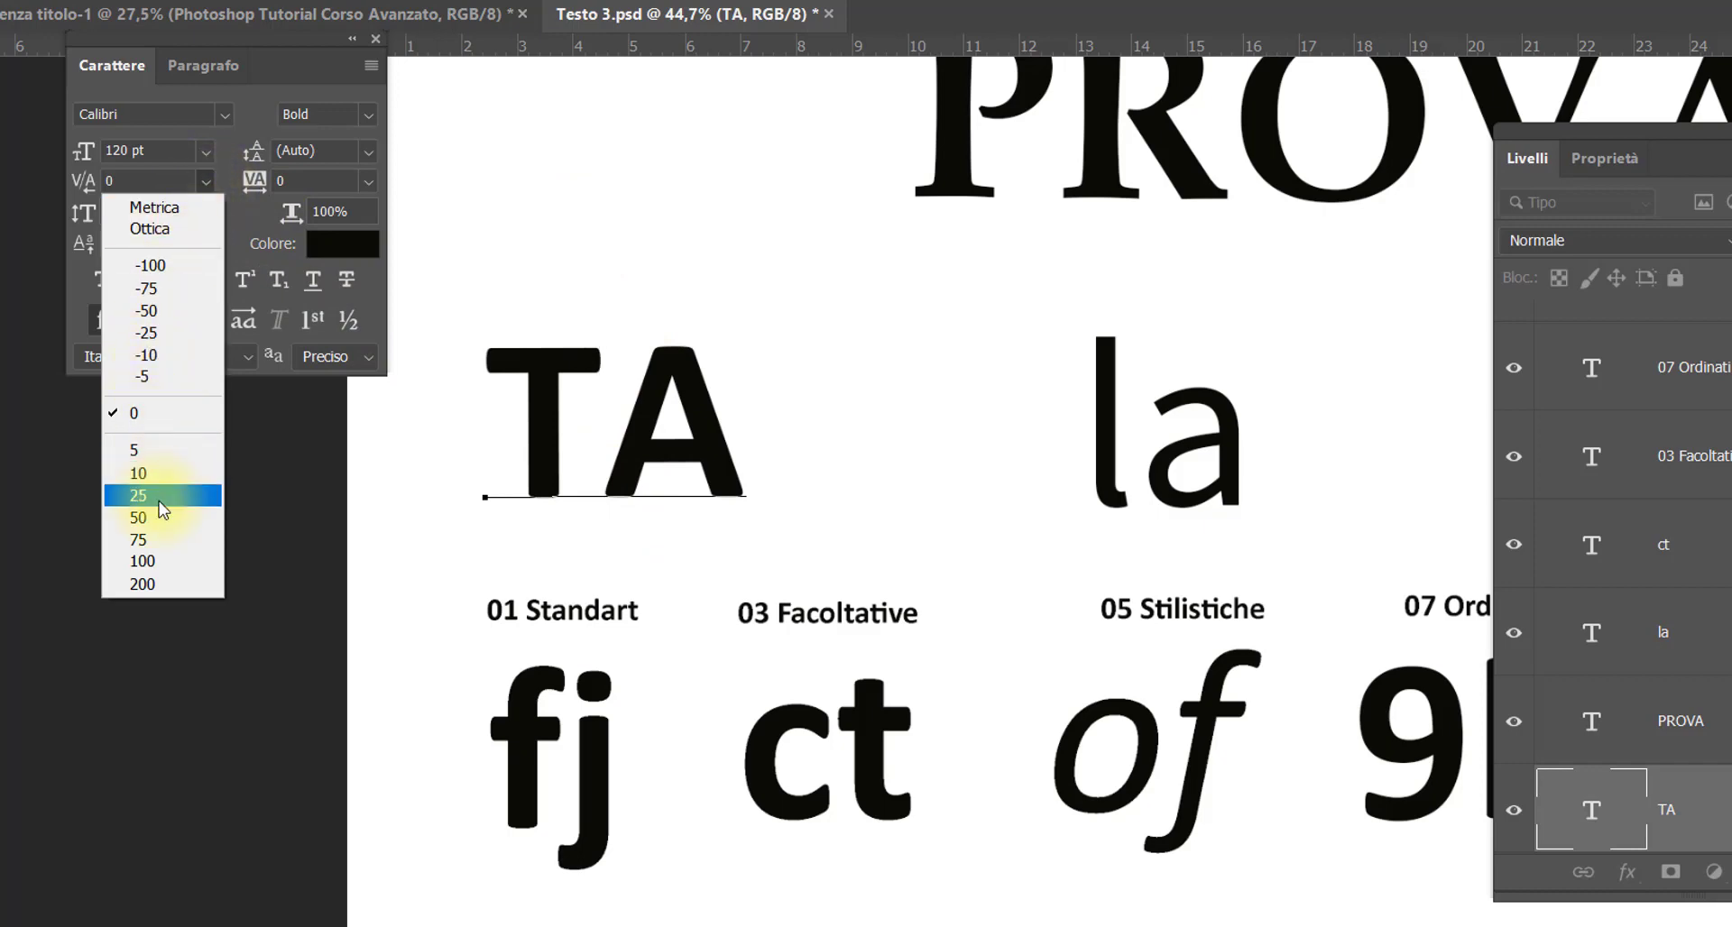
pyautogui.click(160, 541)
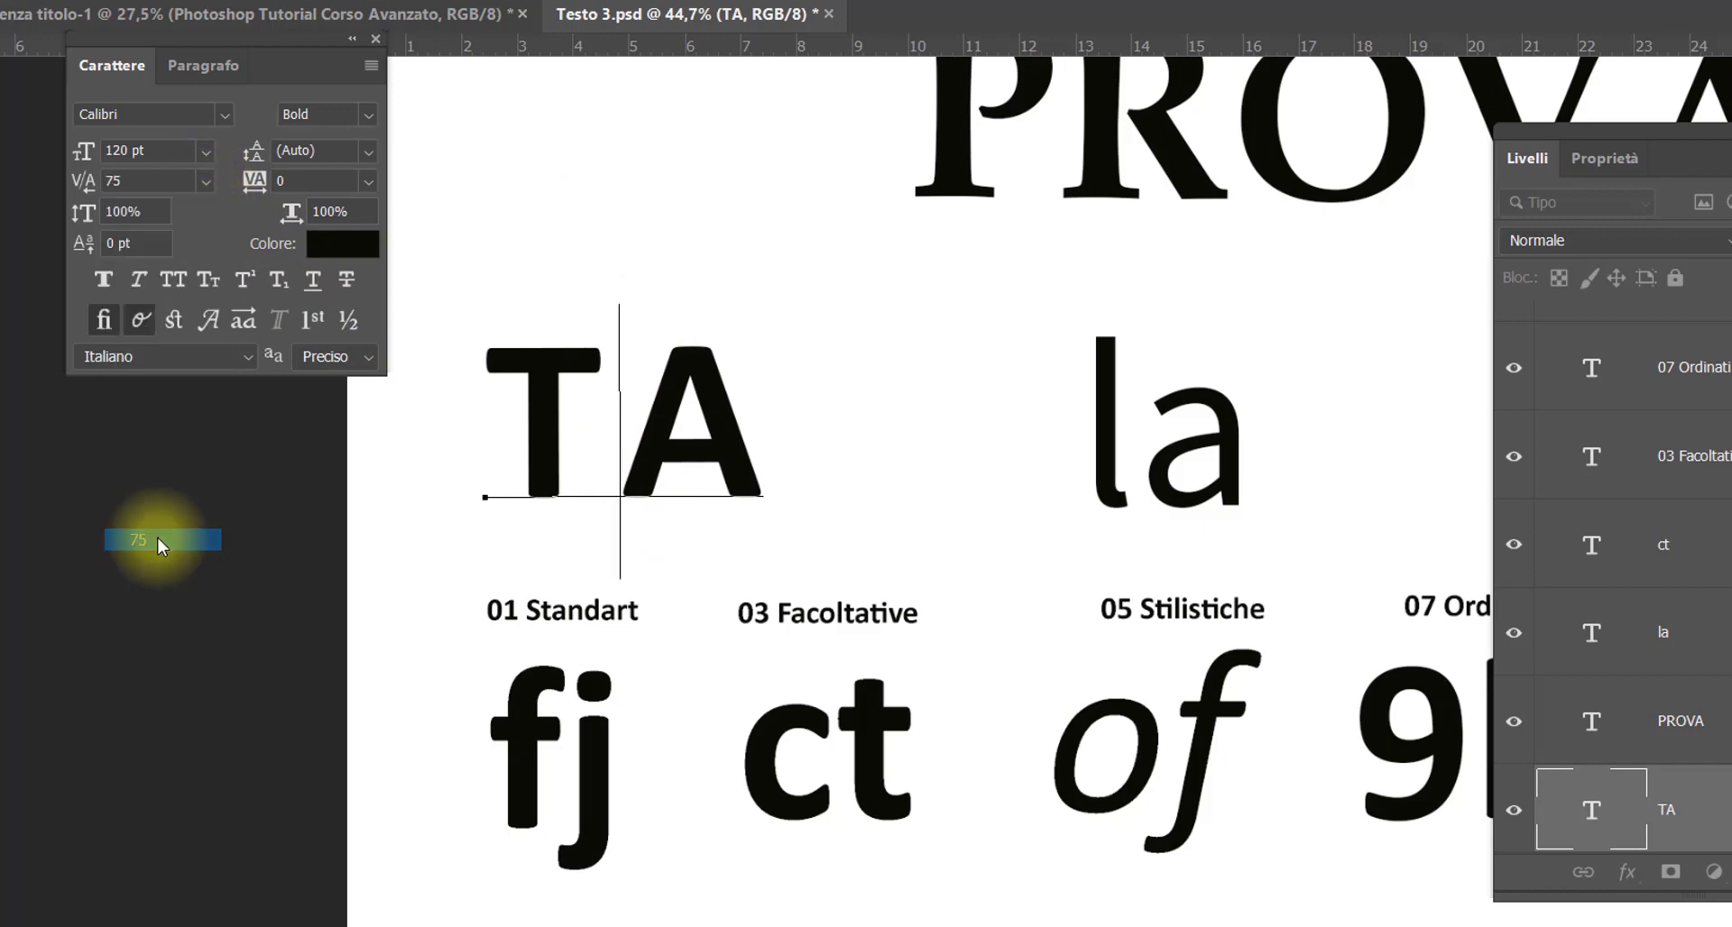
pyautogui.click(205, 180)
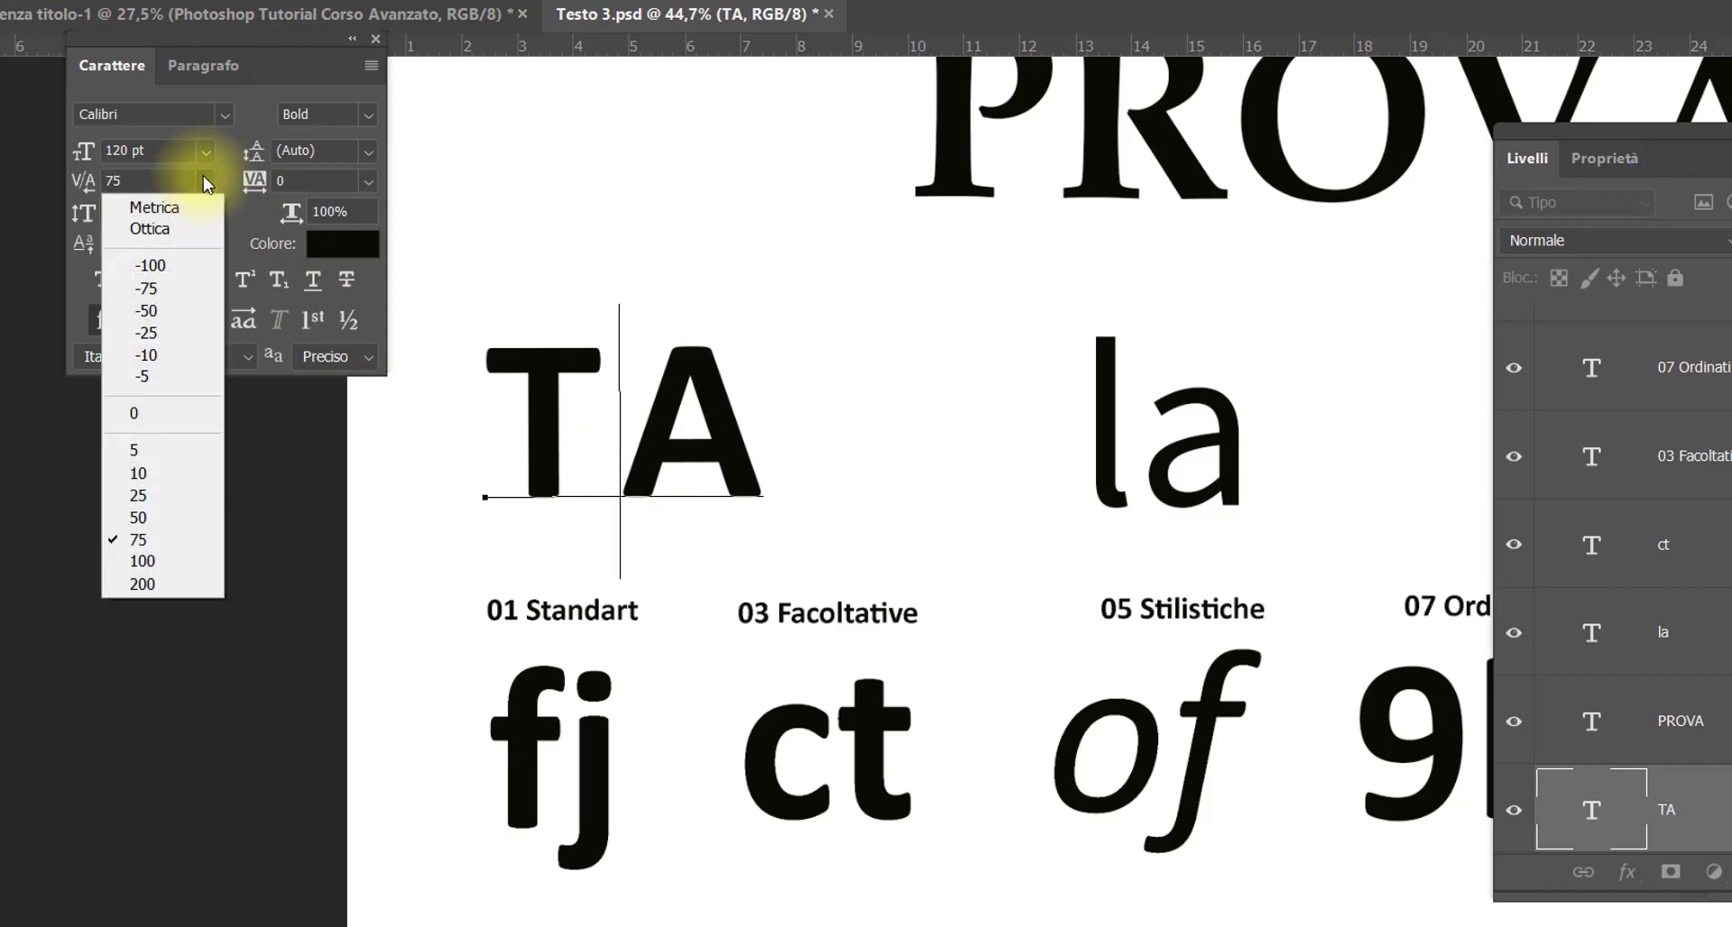
pyautogui.click(177, 414)
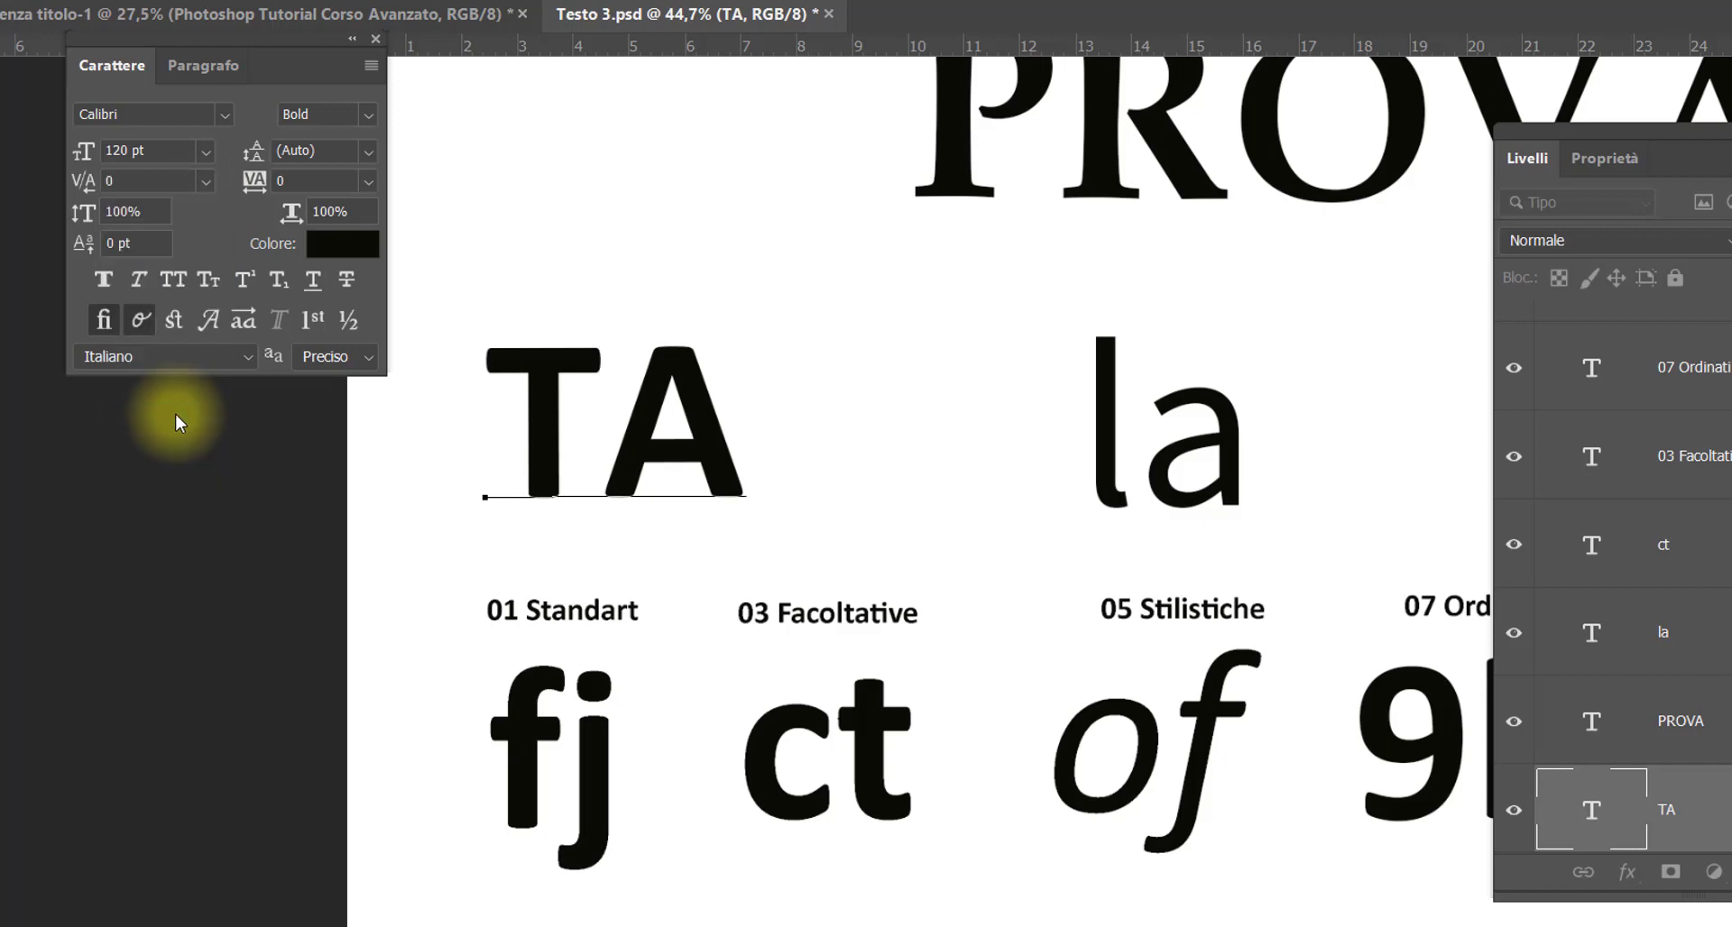
pyautogui.scroll(-3, 617, 396)
pyautogui.scroll(2, 620, 399)
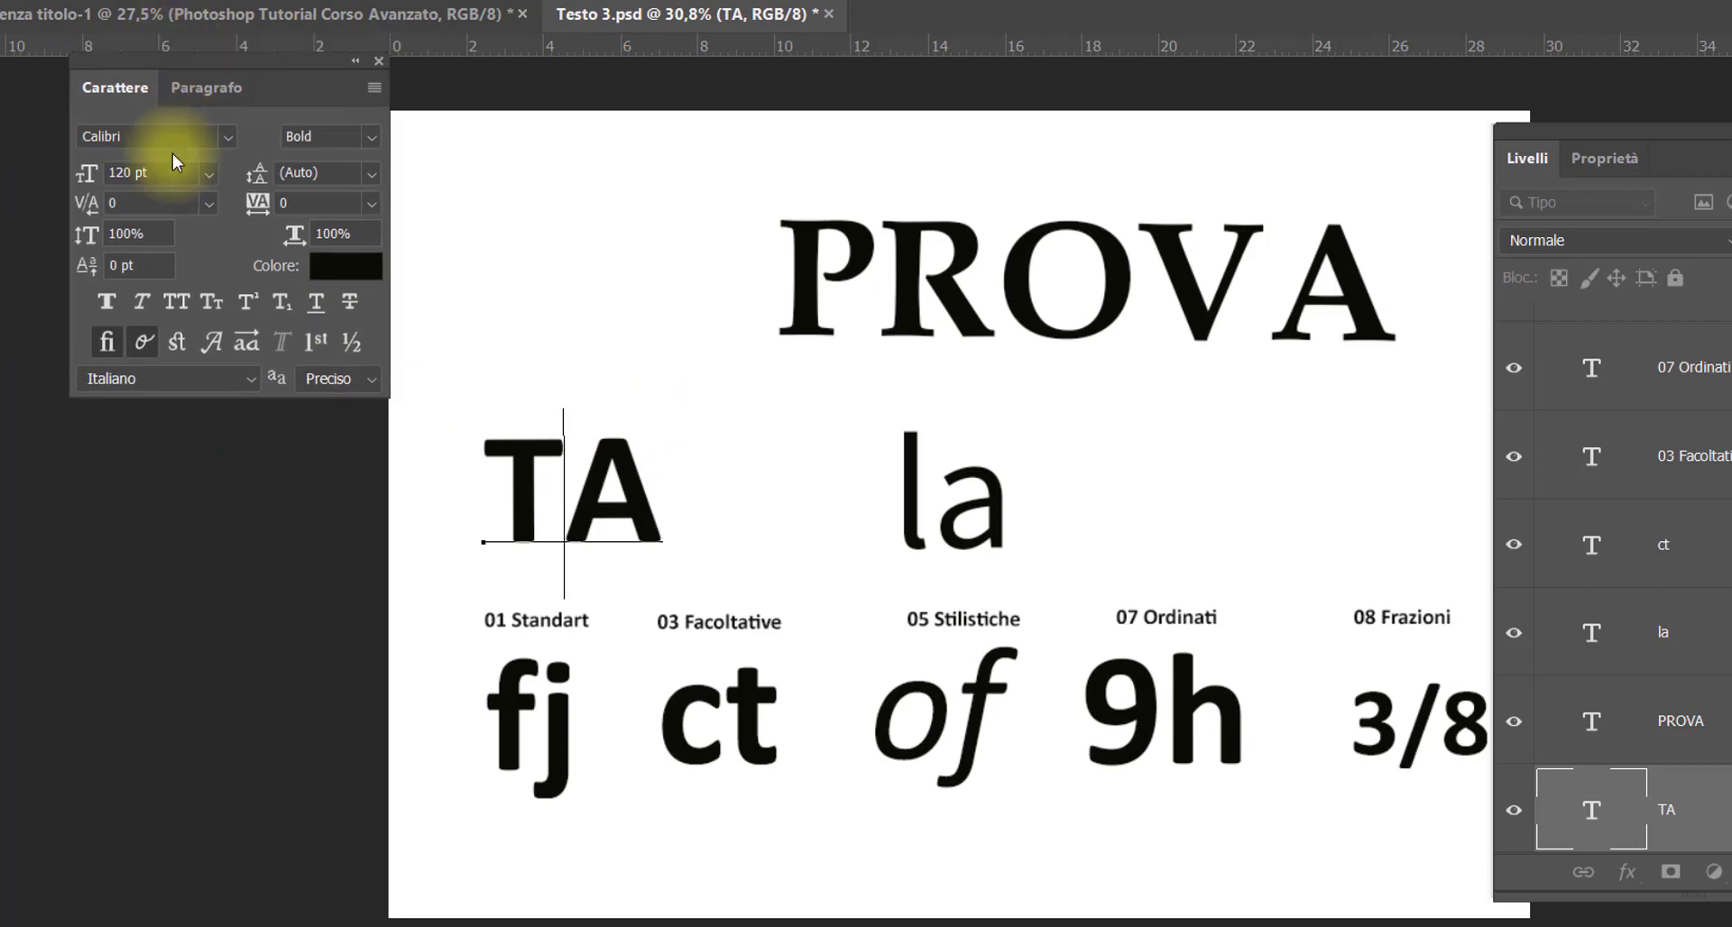
# Apply Standard Ligatures to the fj sample
pyautogui.moveTo(170, 54); pyautogui.dragTo(161, 350)
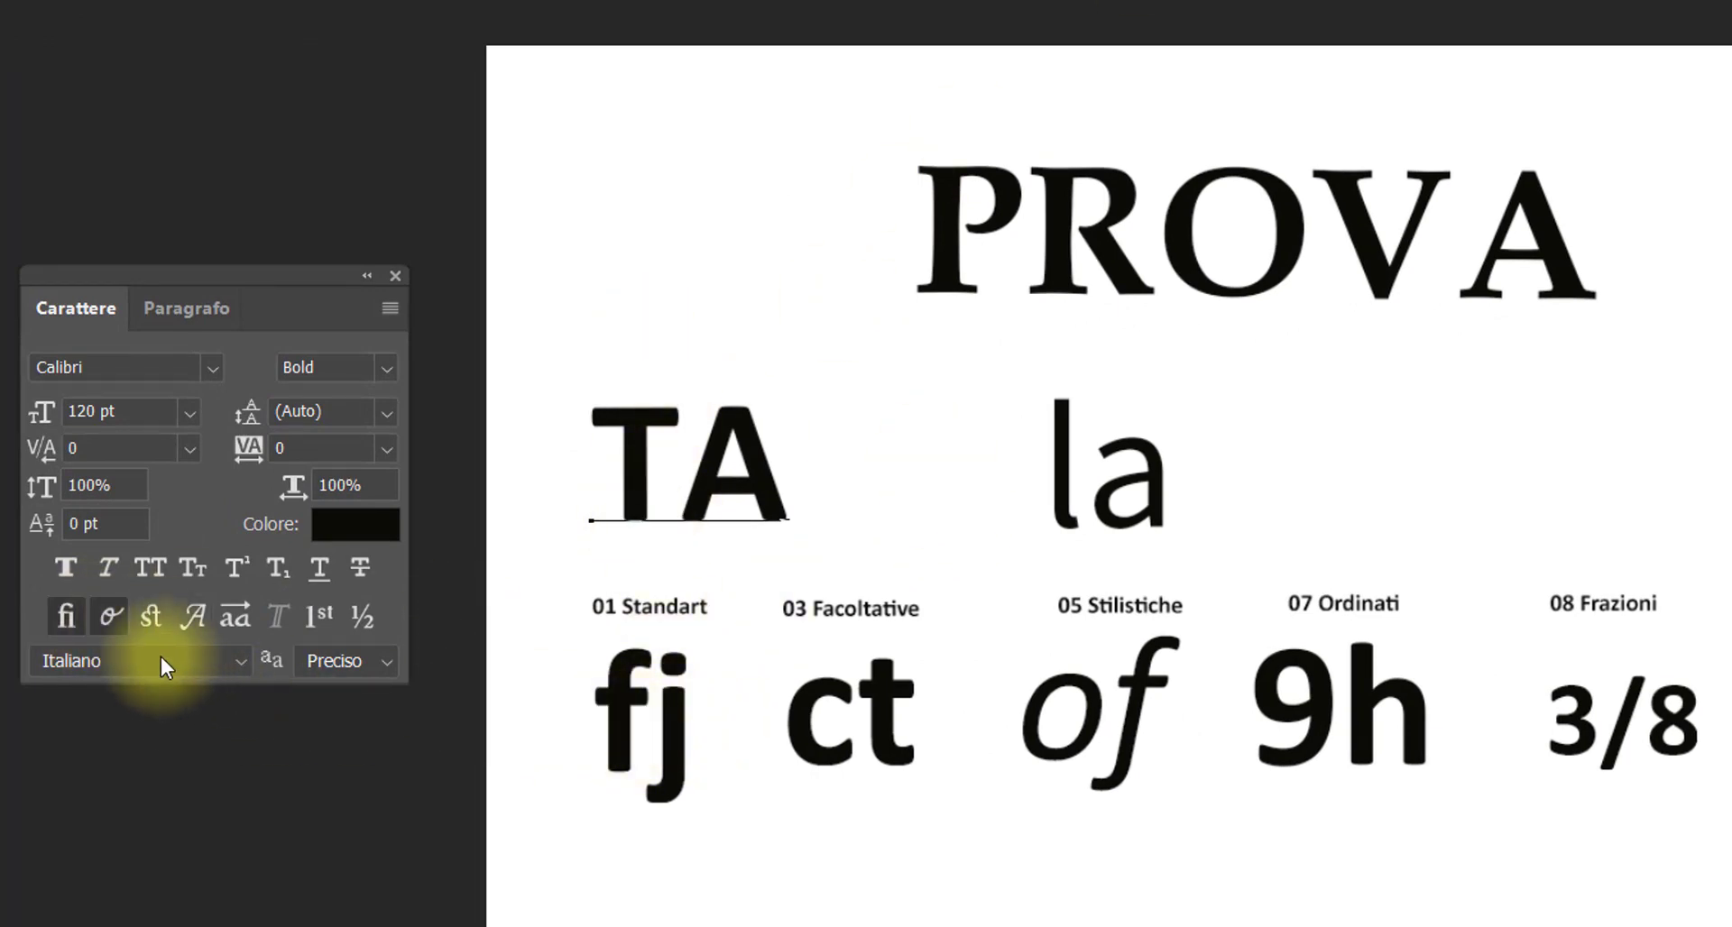
pyautogui.click(383, 127)
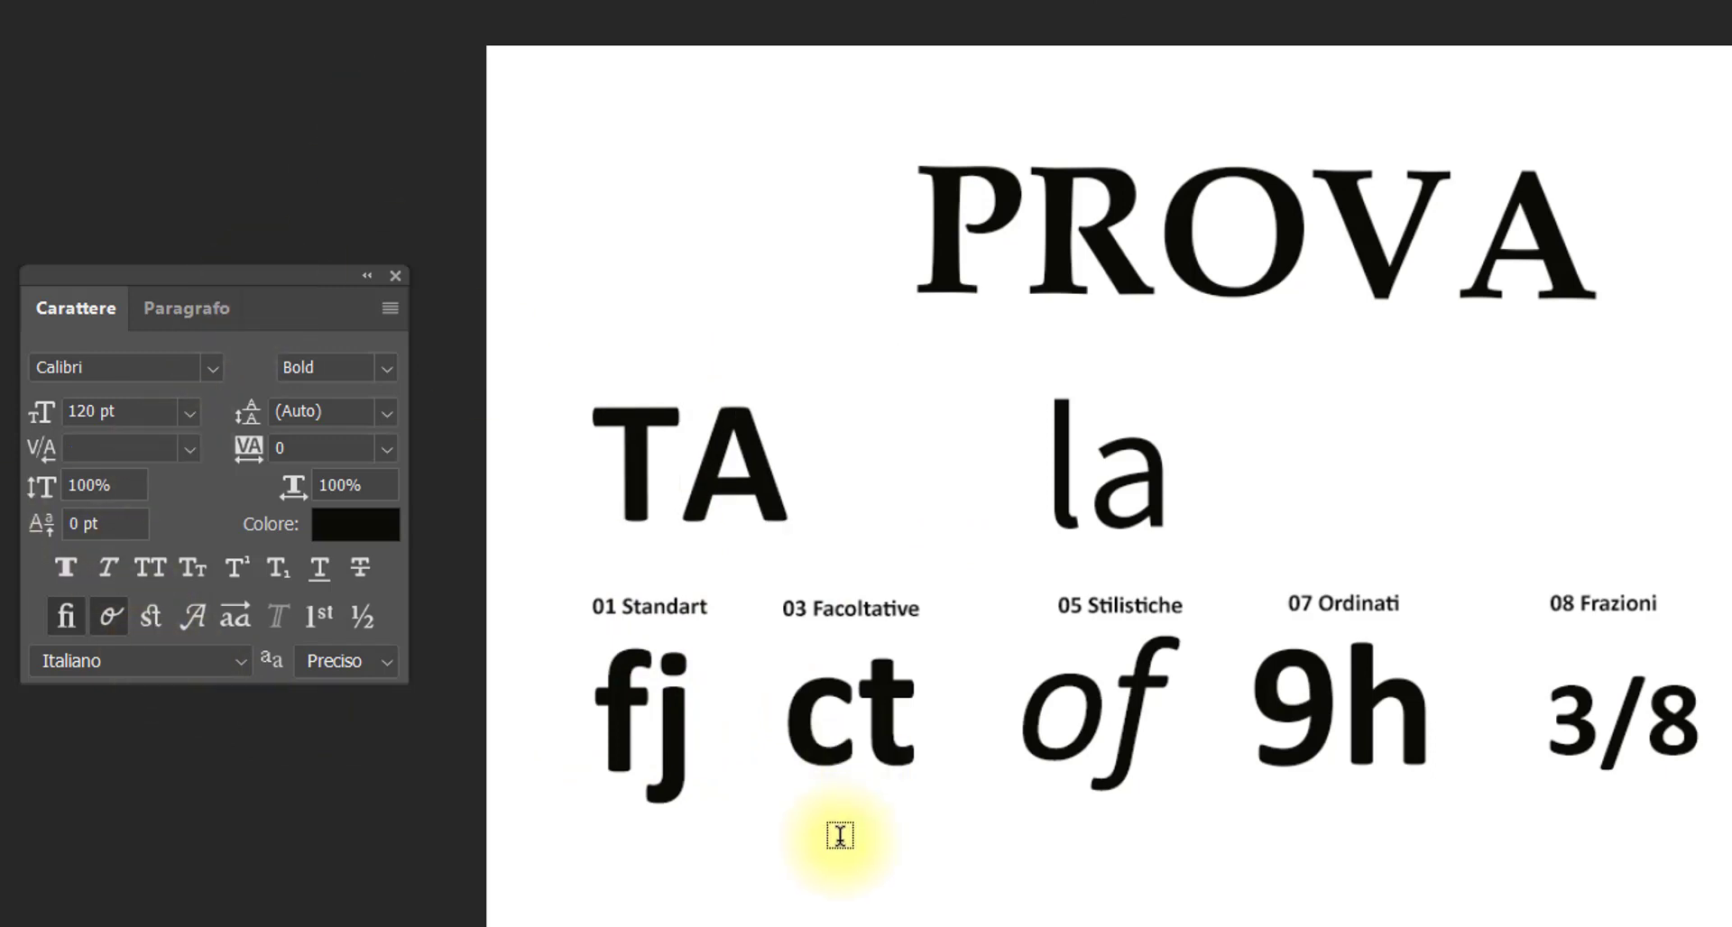
pyautogui.click(613, 747)
pyautogui.doubleClick(614, 747)
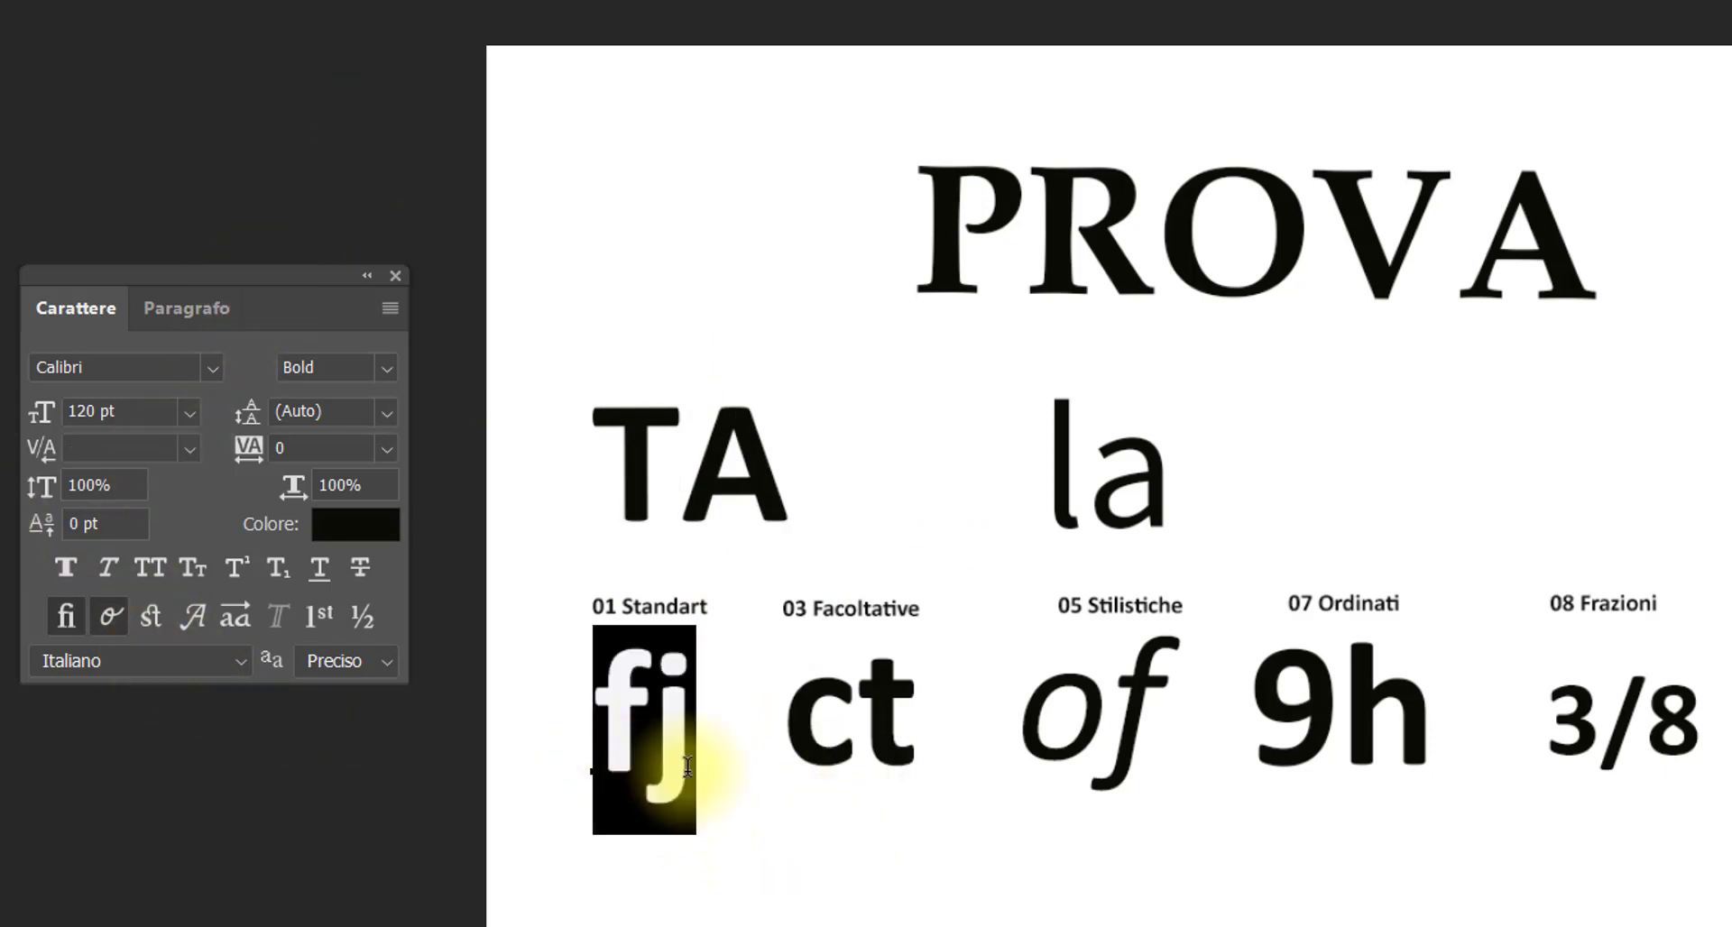
pyautogui.click(60, 615)
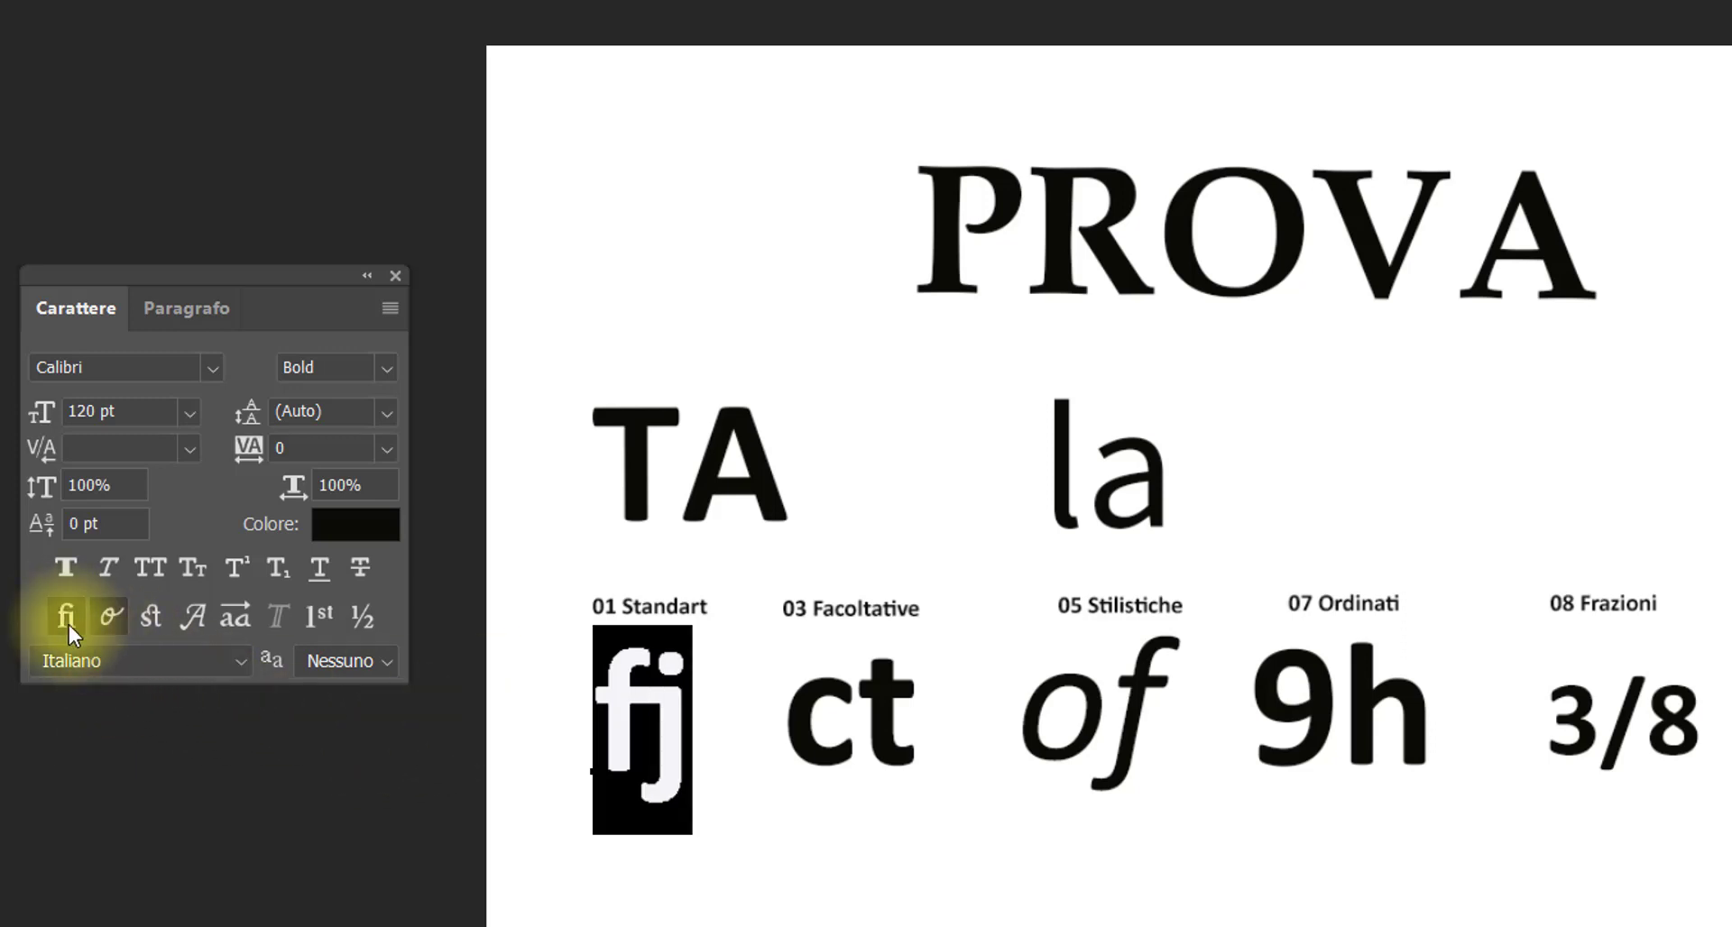
pyautogui.click(69, 625)
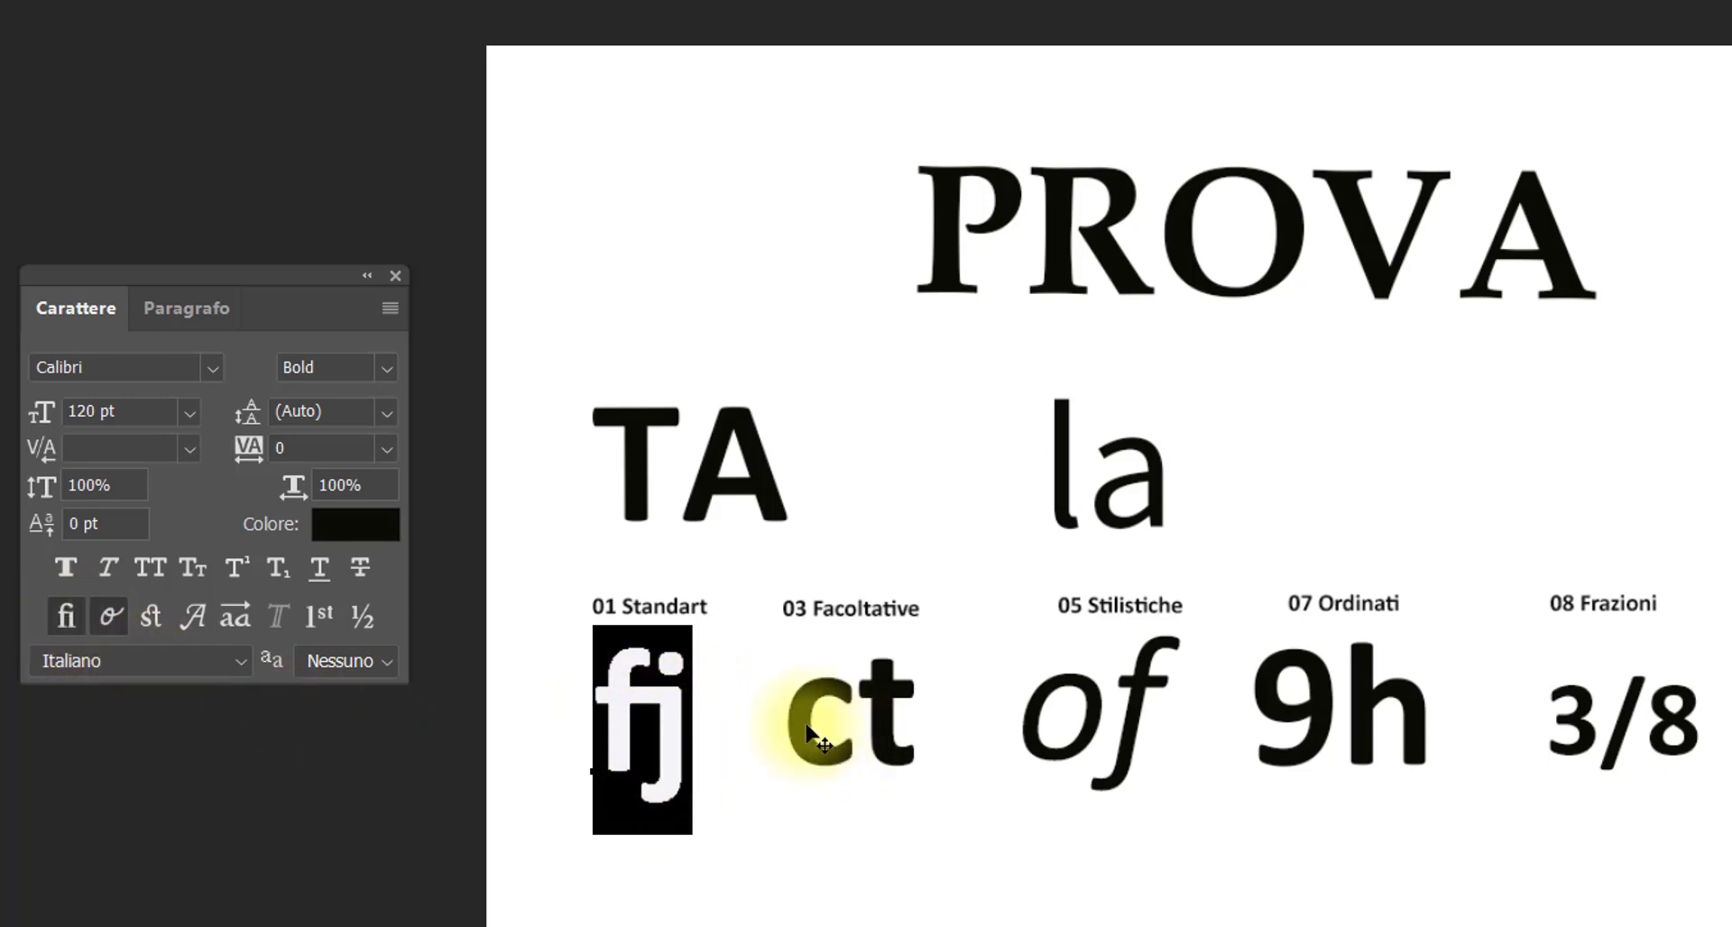
# Turn the ct sample into a discretionary ligature and commit it
pyautogui.click(704, 734)
pyautogui.moveTo(783, 721); pyautogui.dragTo(913, 727)
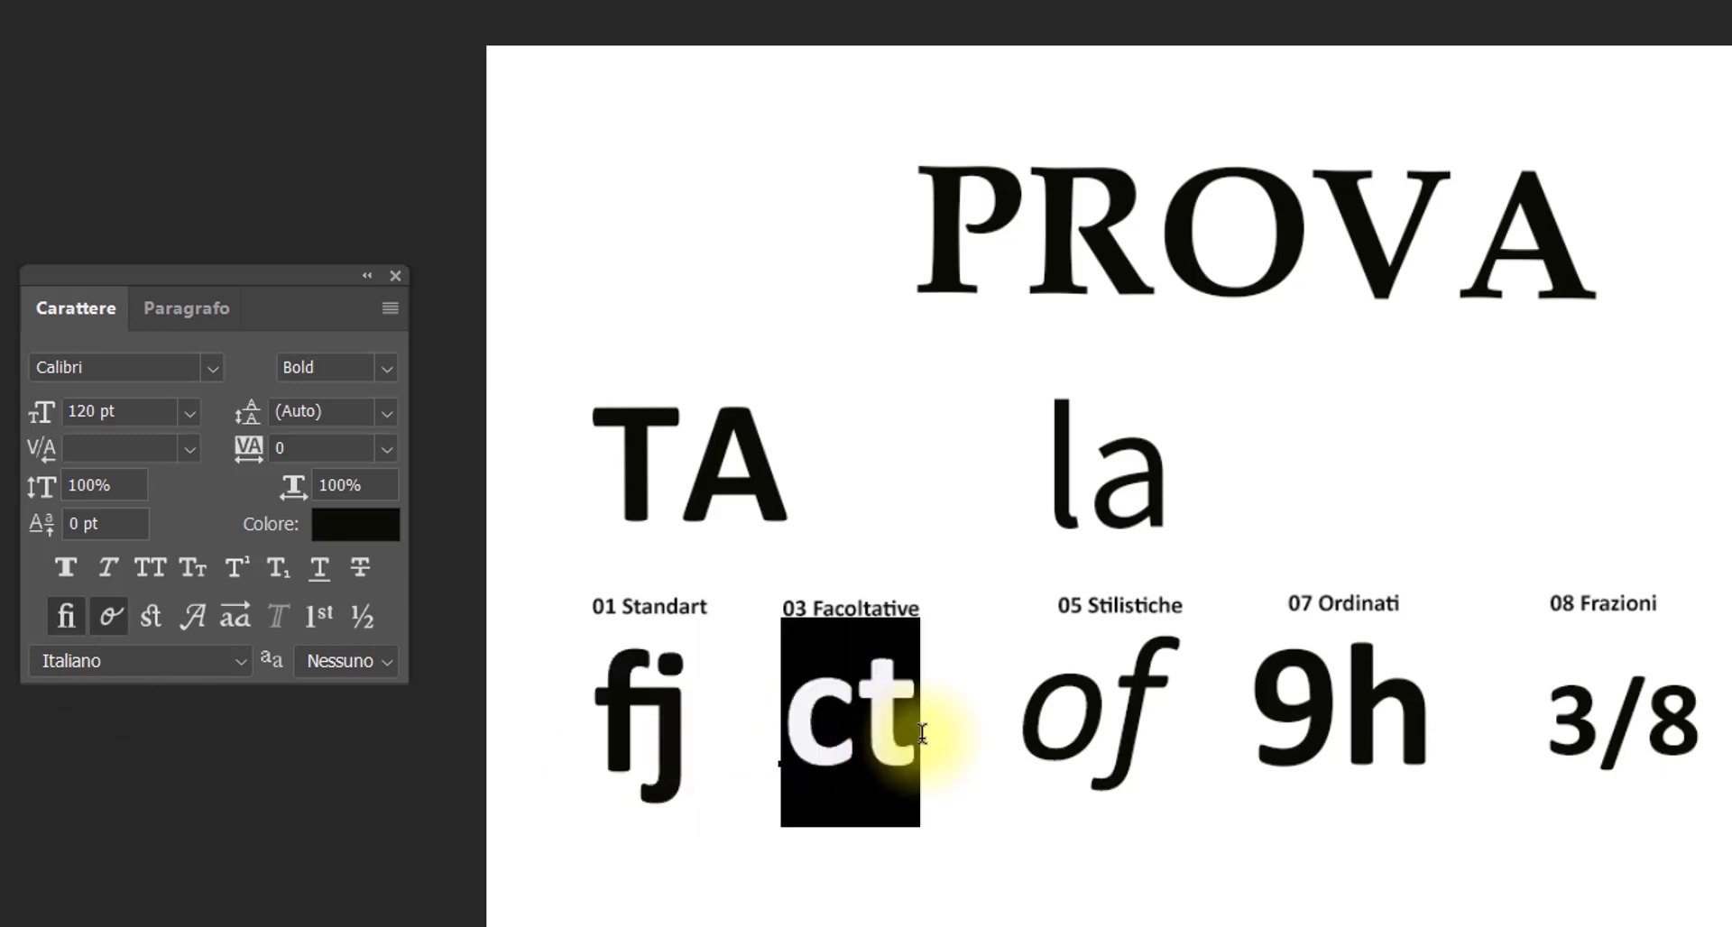
pyautogui.click(148, 617)
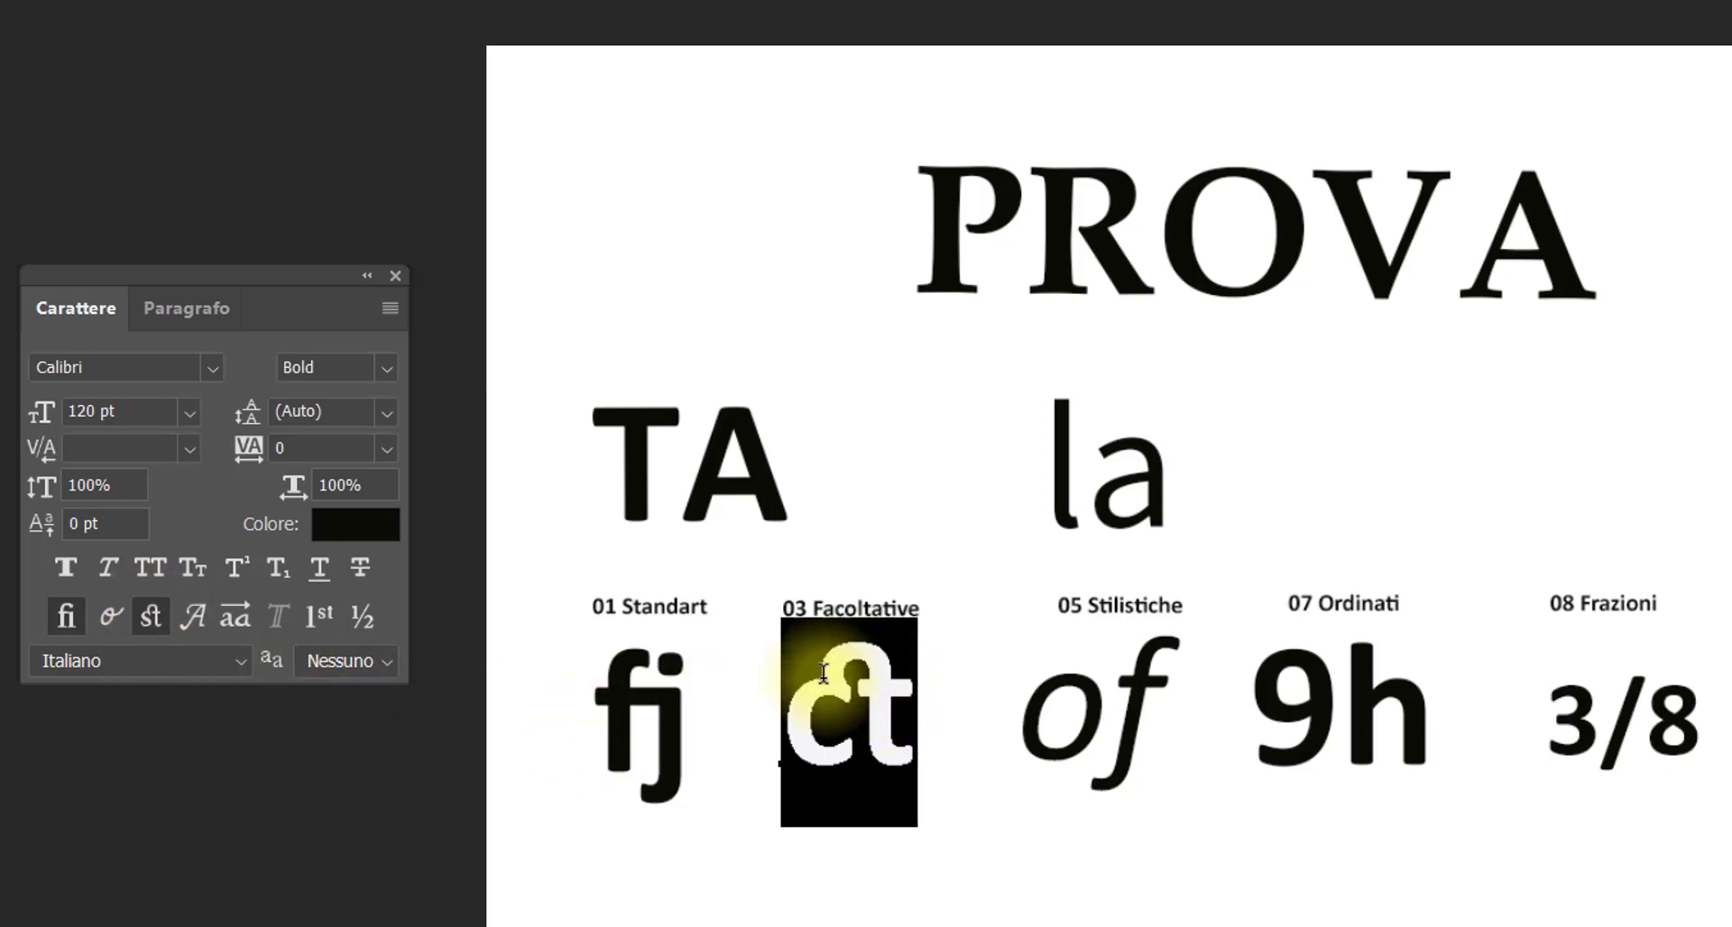
pyautogui.click(404, 798)
# Give the f in the 'of' sample its plain italic form and commit
pyautogui.moveTo(1001, 717); pyautogui.dragTo(1173, 726)
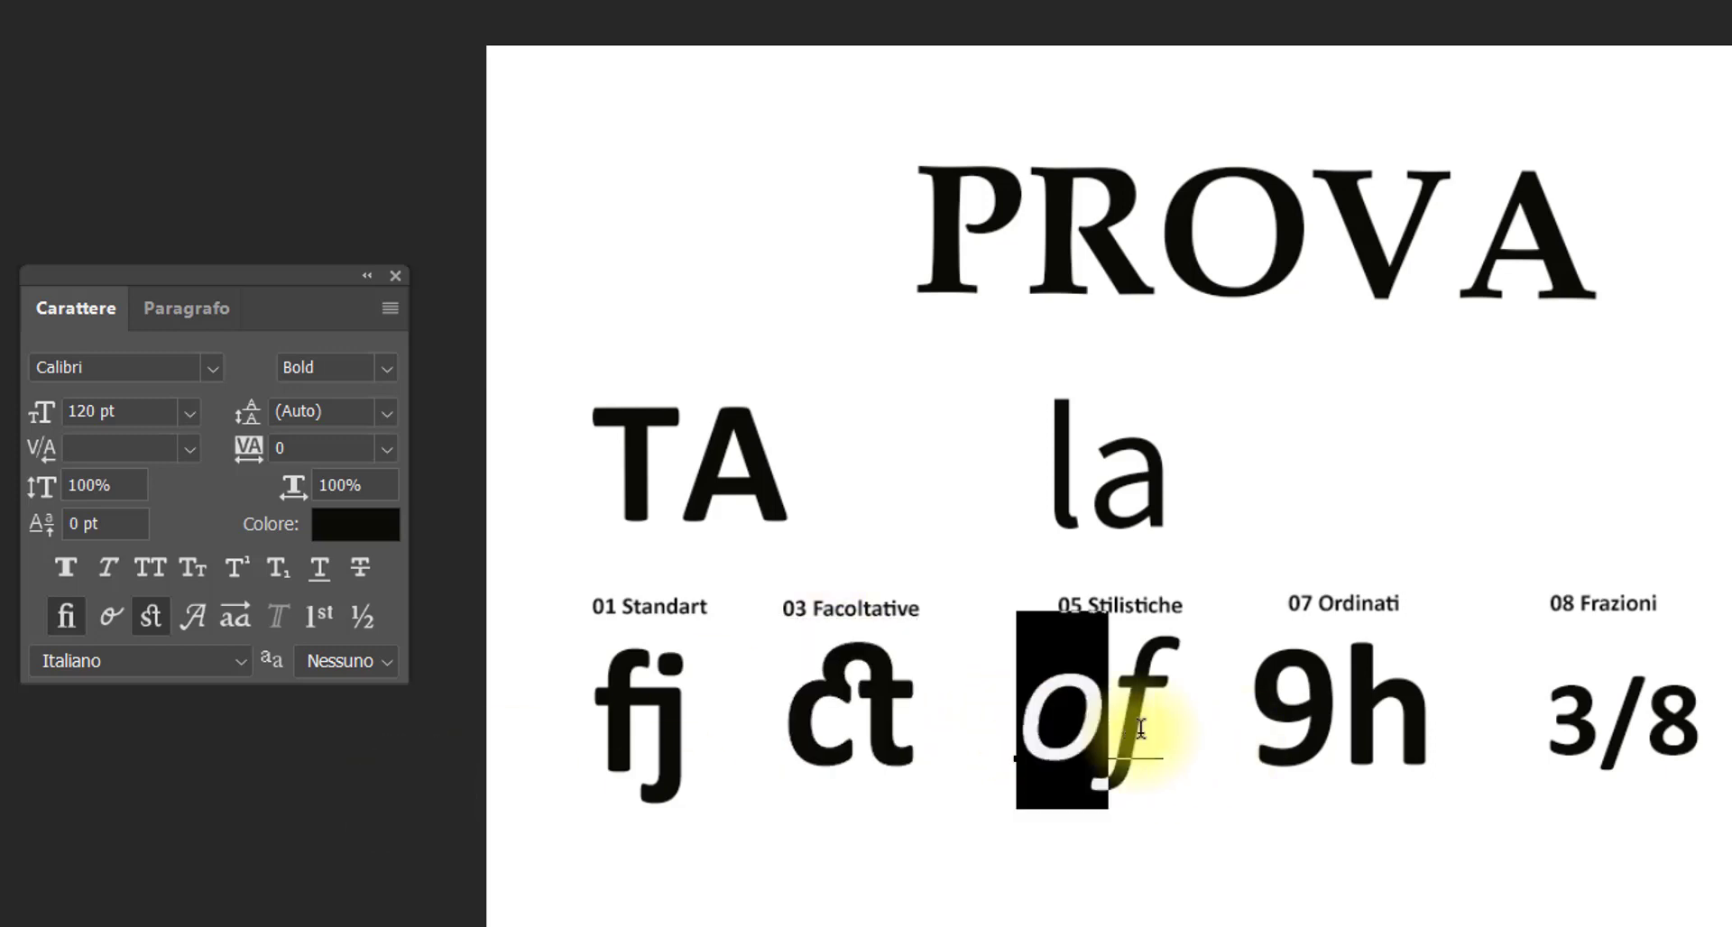
pyautogui.click(236, 626)
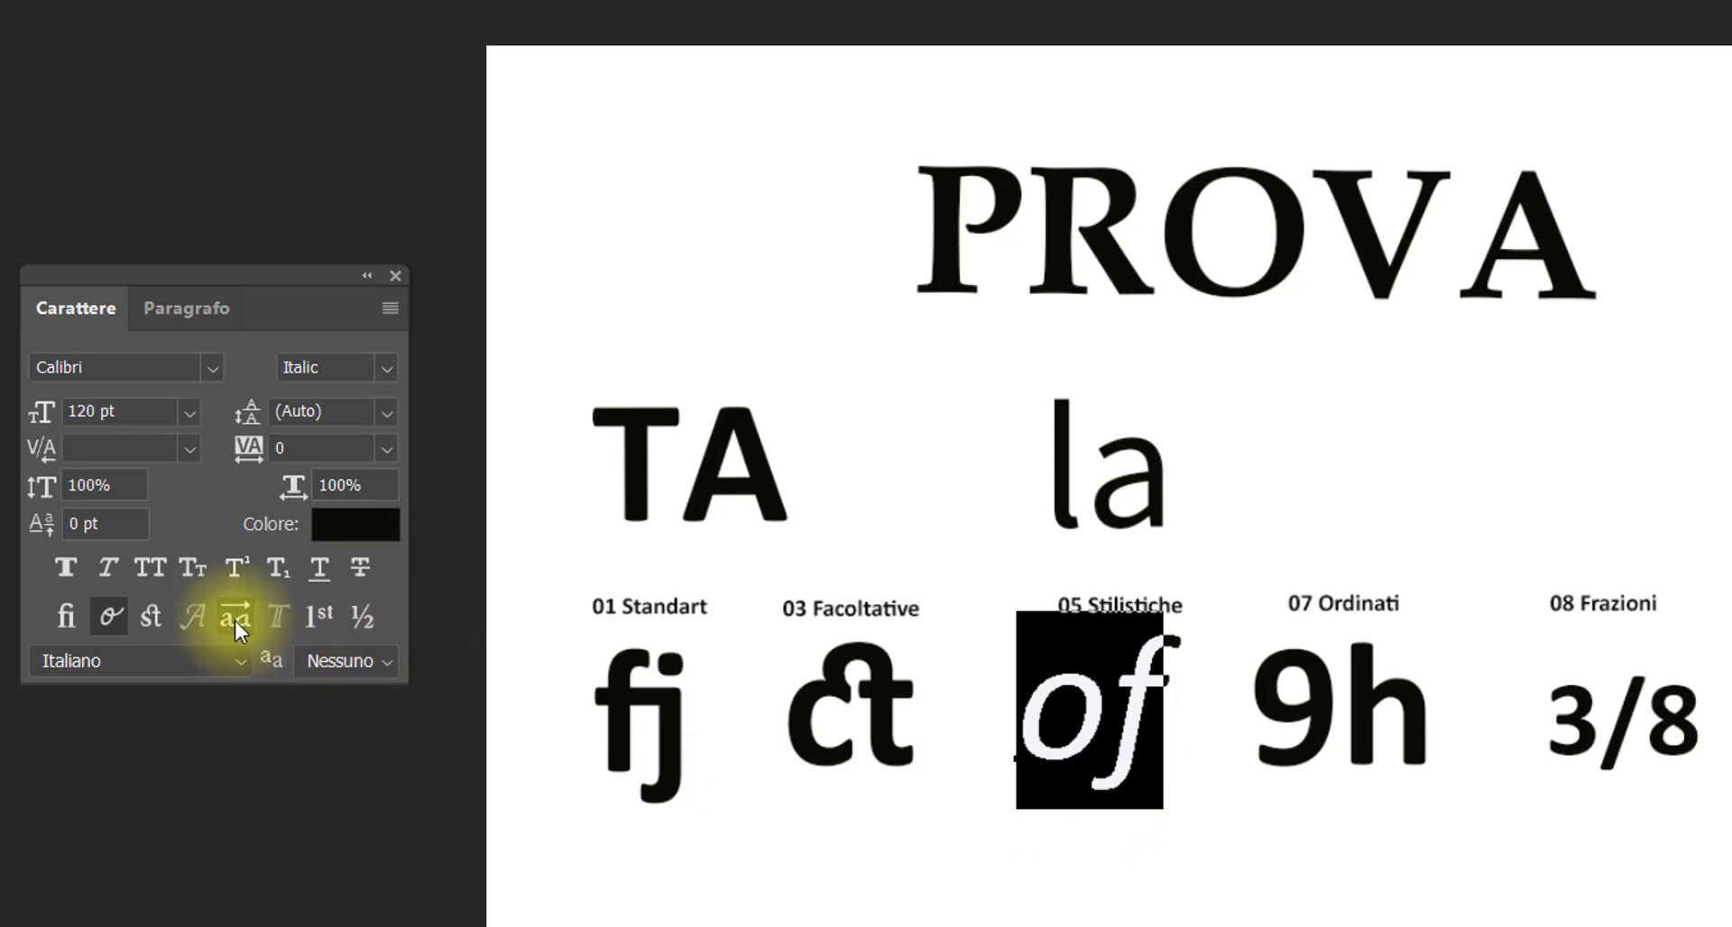
pyautogui.click(282, 774)
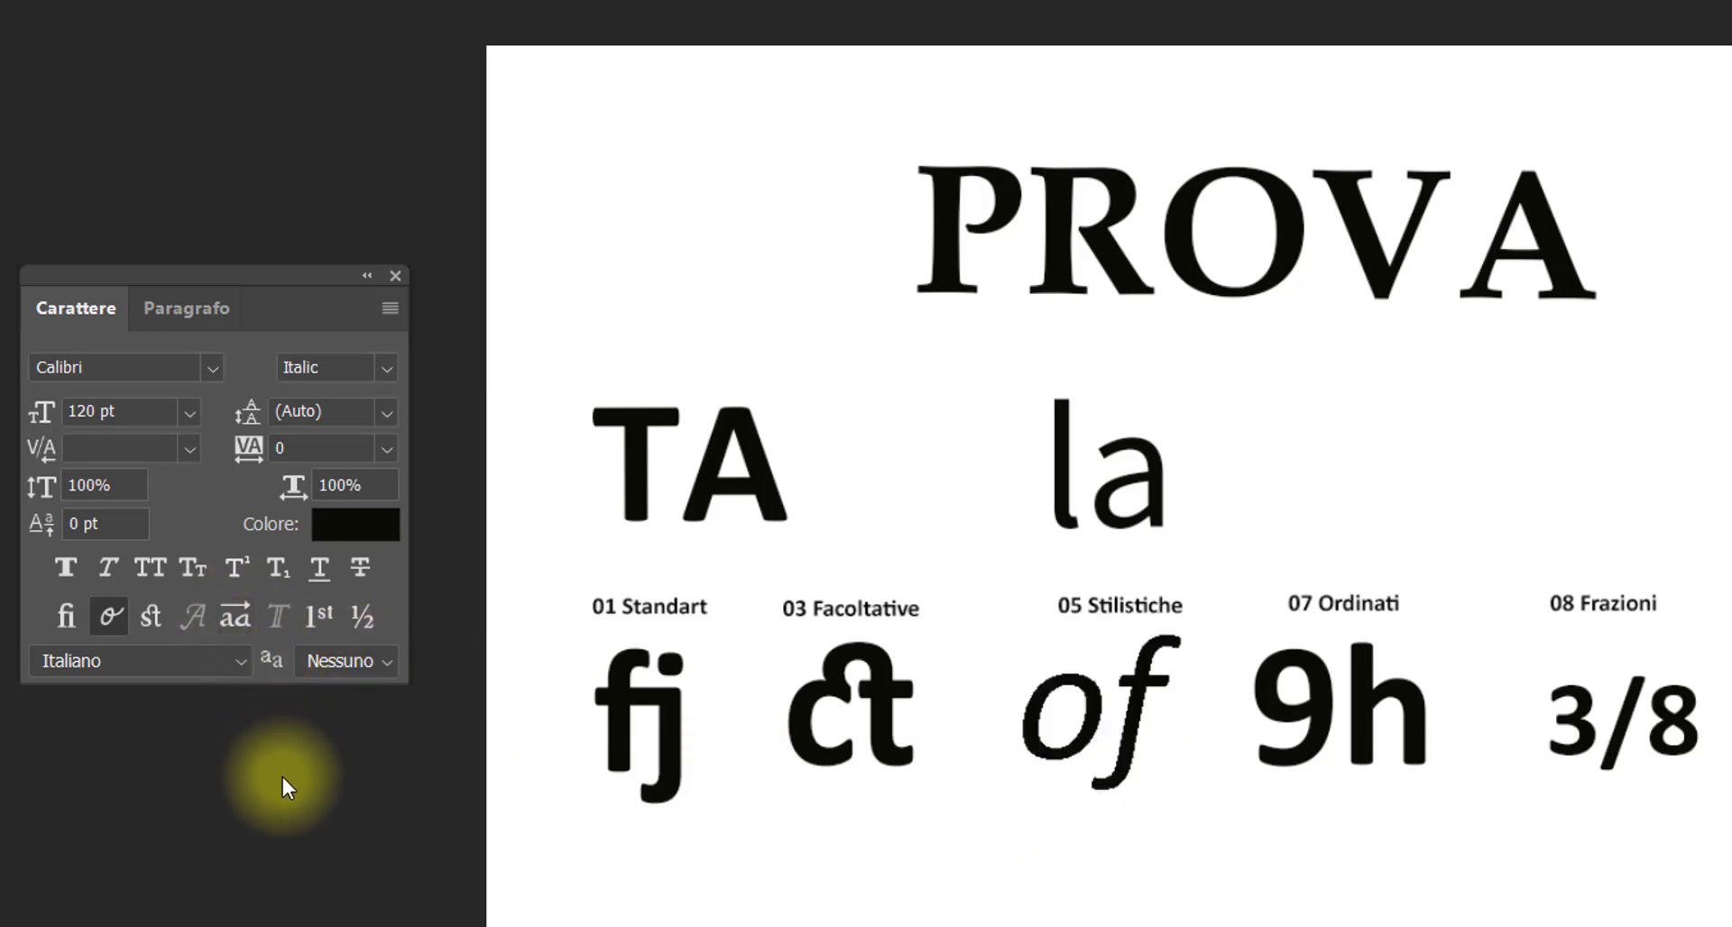
# Make the h in 9h a raised ordinal and commit it
pyautogui.click(1248, 732)
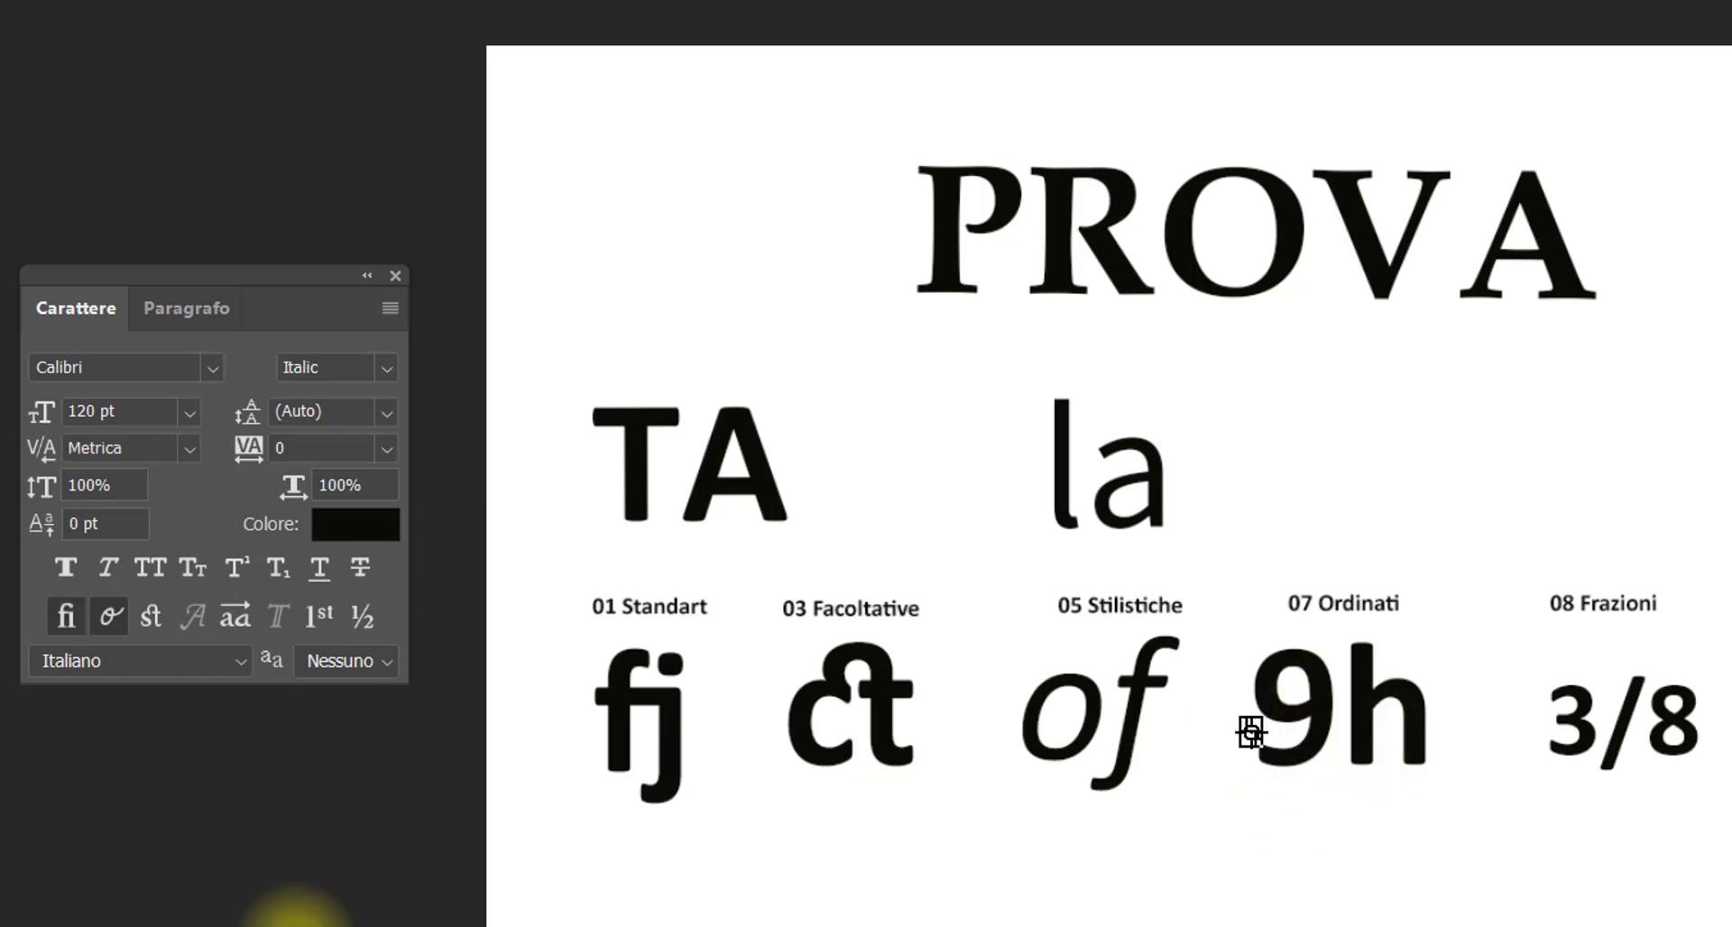
pyautogui.click(1350, 741)
pyautogui.moveTo(1350, 741); pyautogui.dragTo(1443, 758)
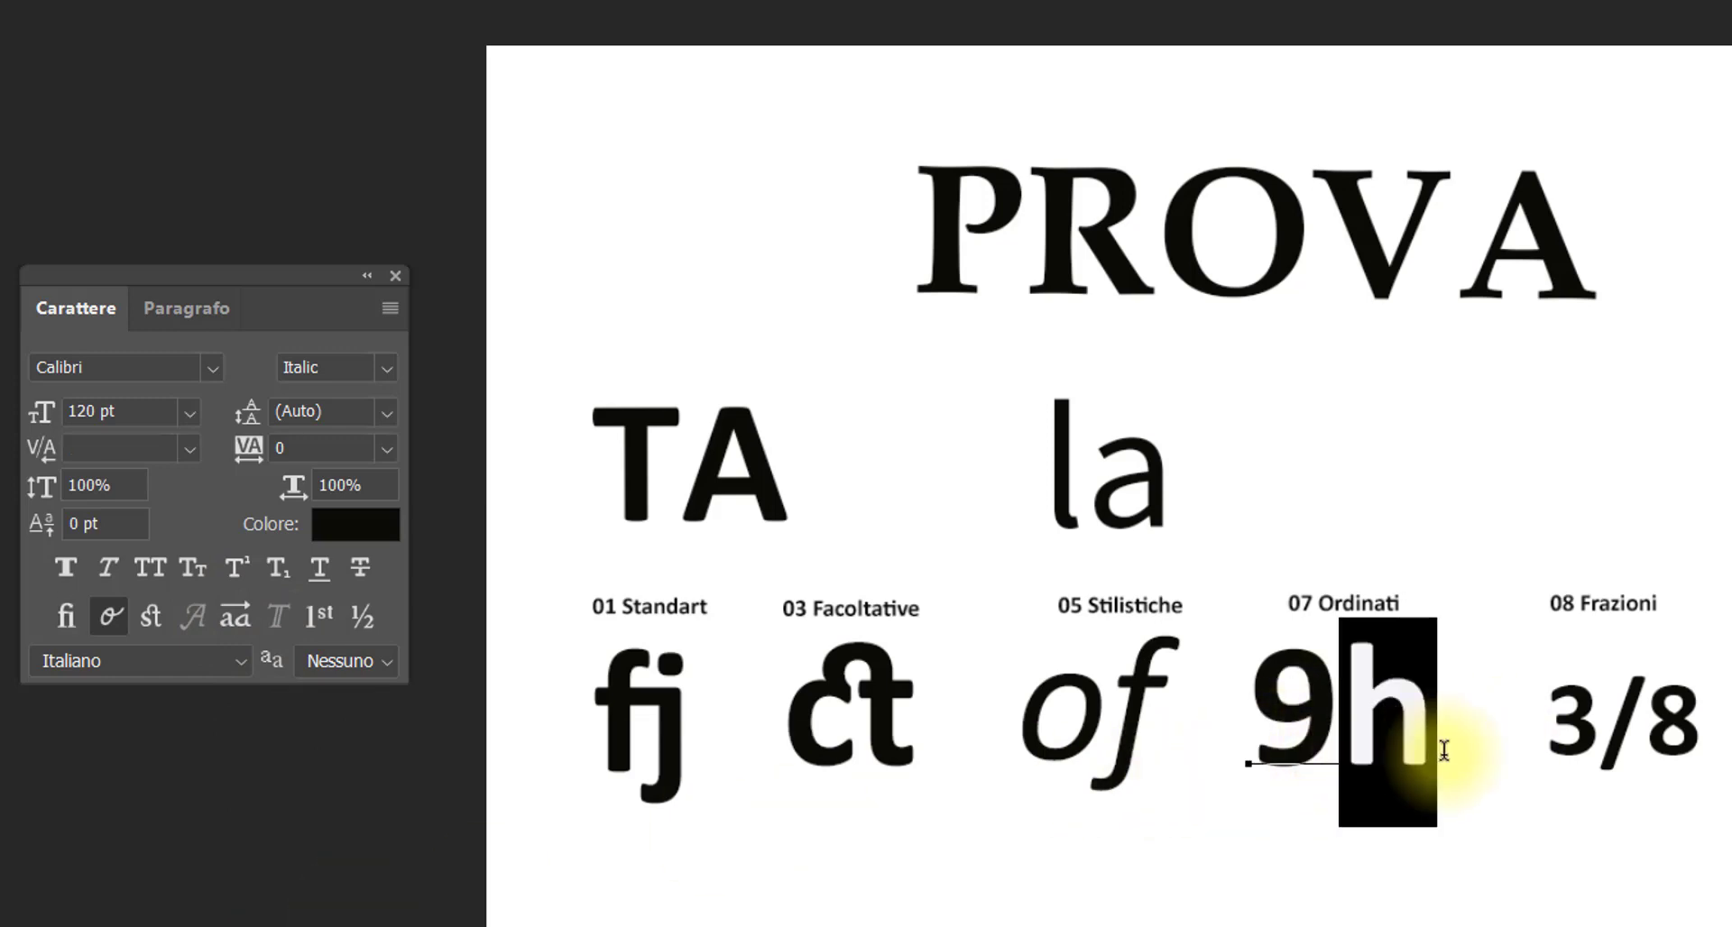
pyautogui.click(316, 622)
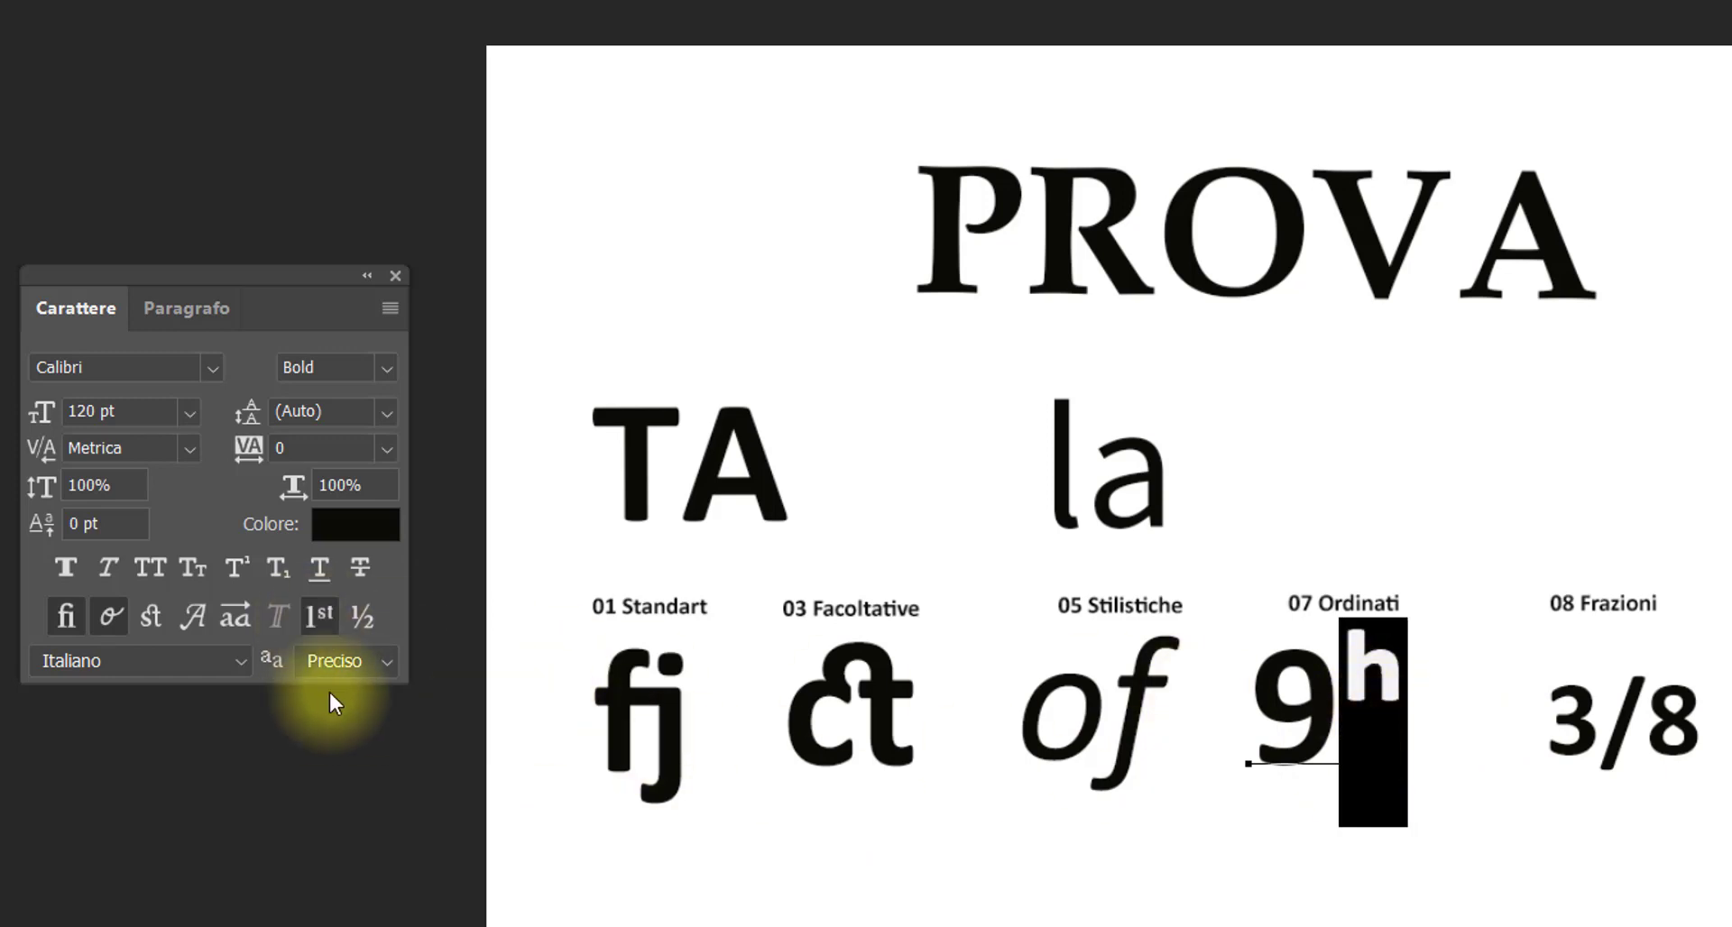
pyautogui.click(1333, 753)
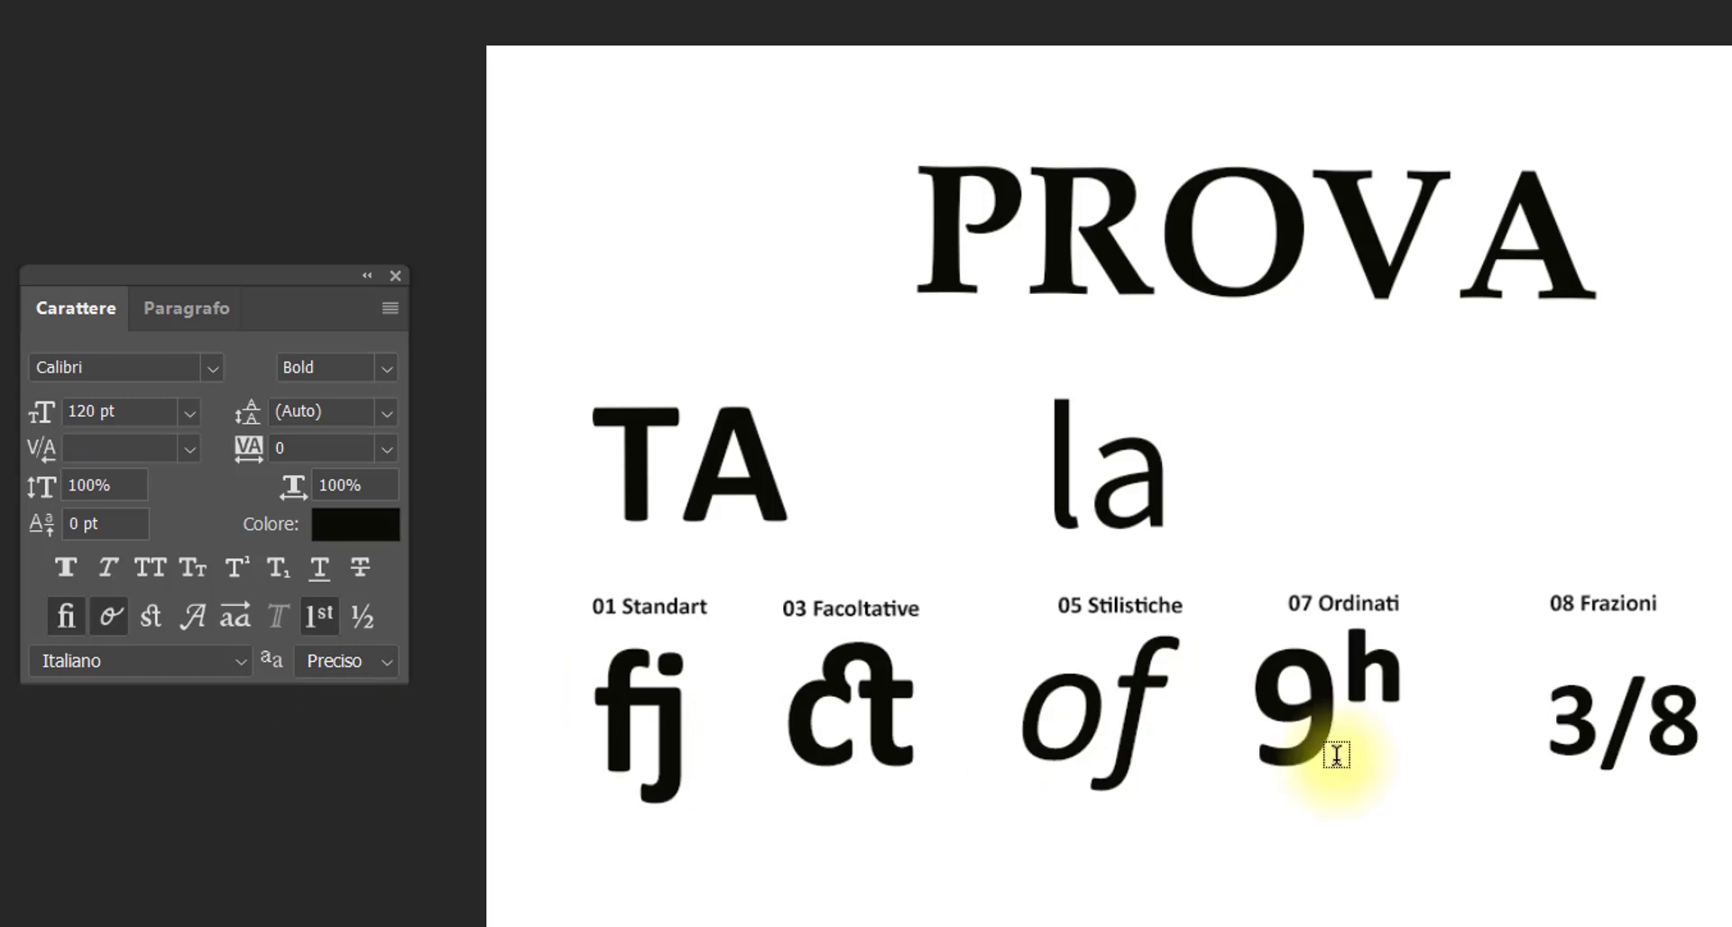
# Turn the 3/8 sample into a stacked fraction
pyautogui.click(1558, 738)
pyautogui.moveTo(1557, 738); pyautogui.dragTo(1712, 735)
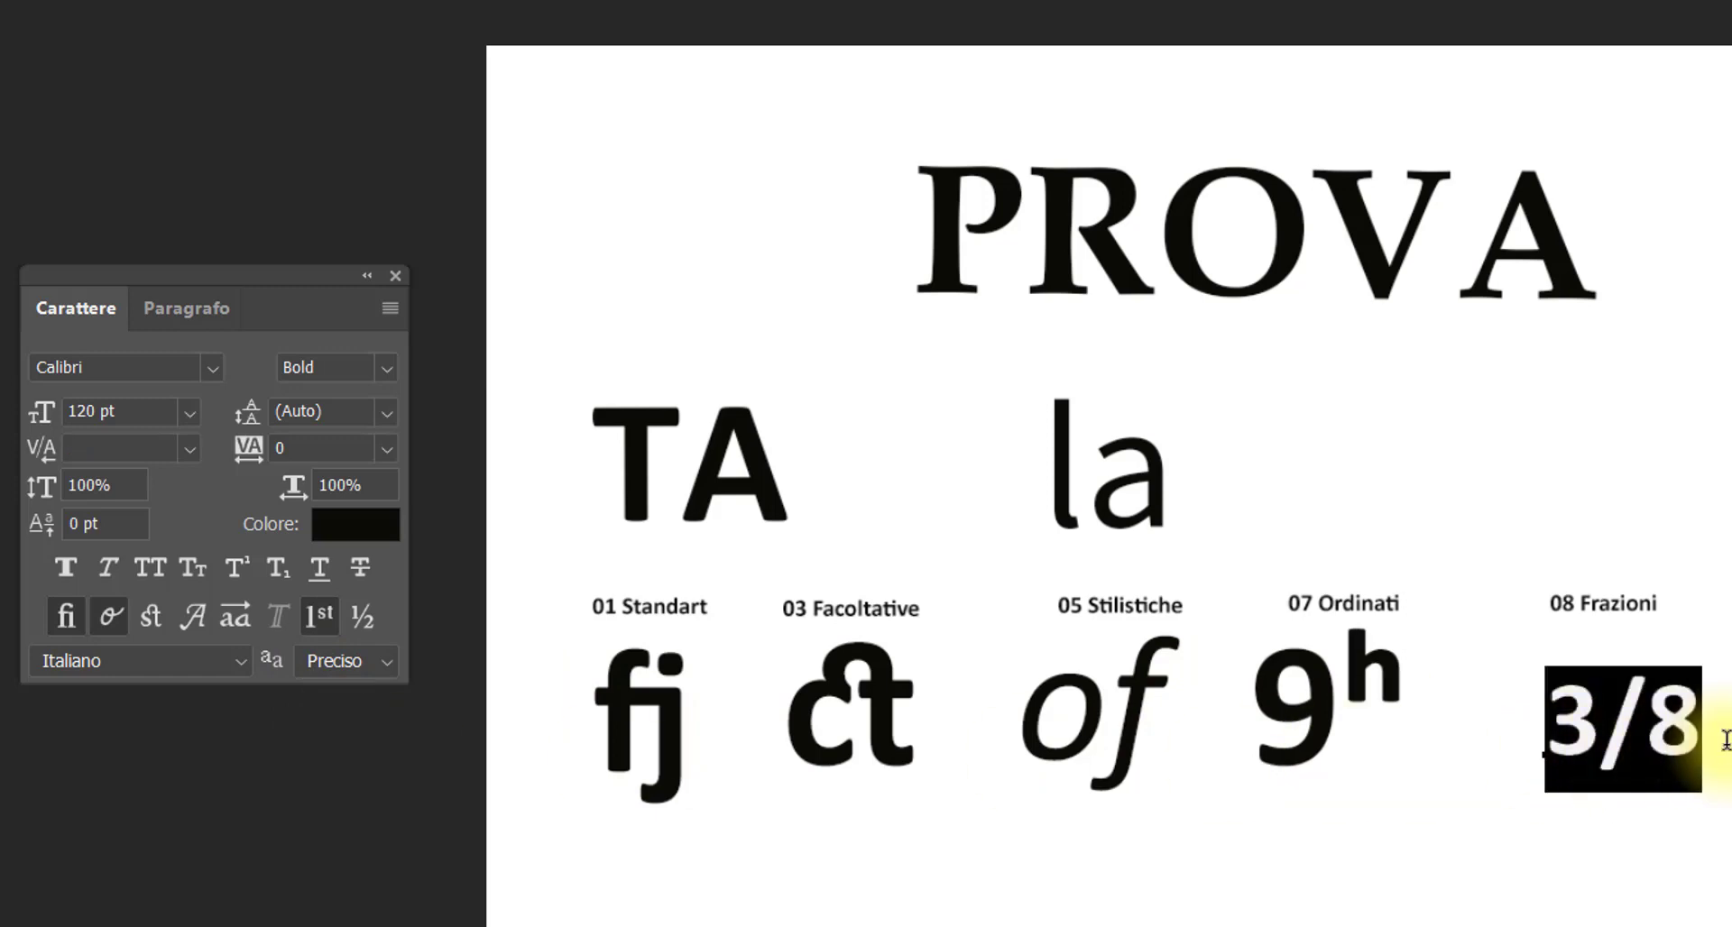
pyautogui.click(368, 624)
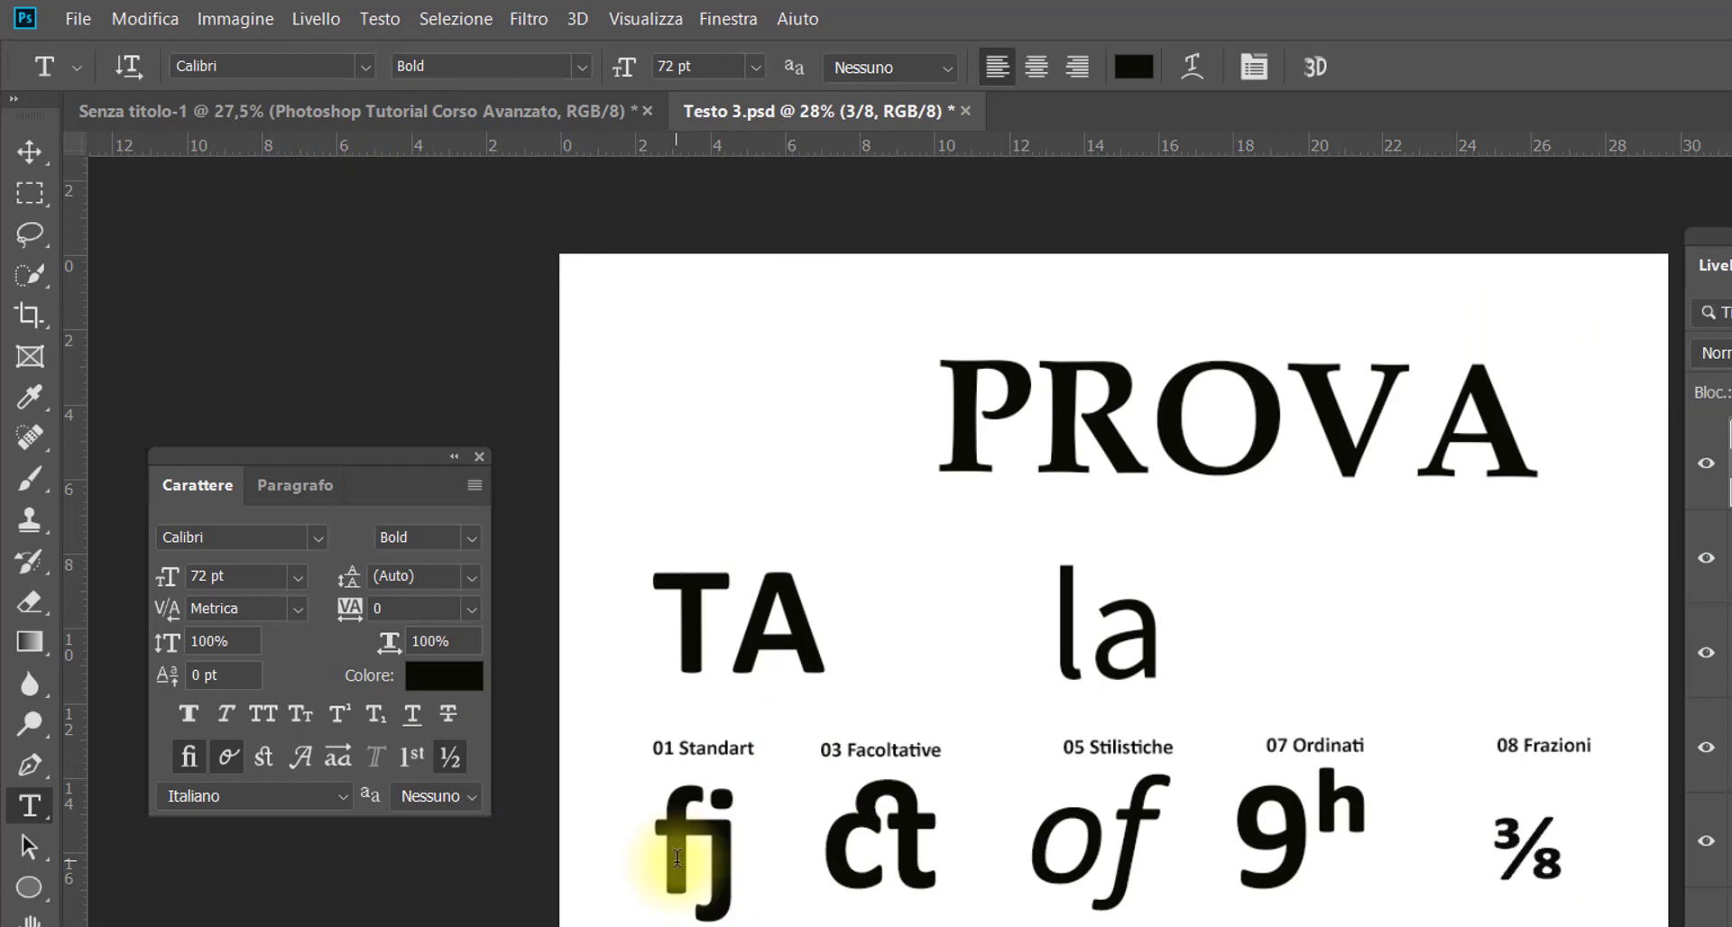
pyautogui.moveTo(673, 859); pyautogui.dragTo(719, 855)
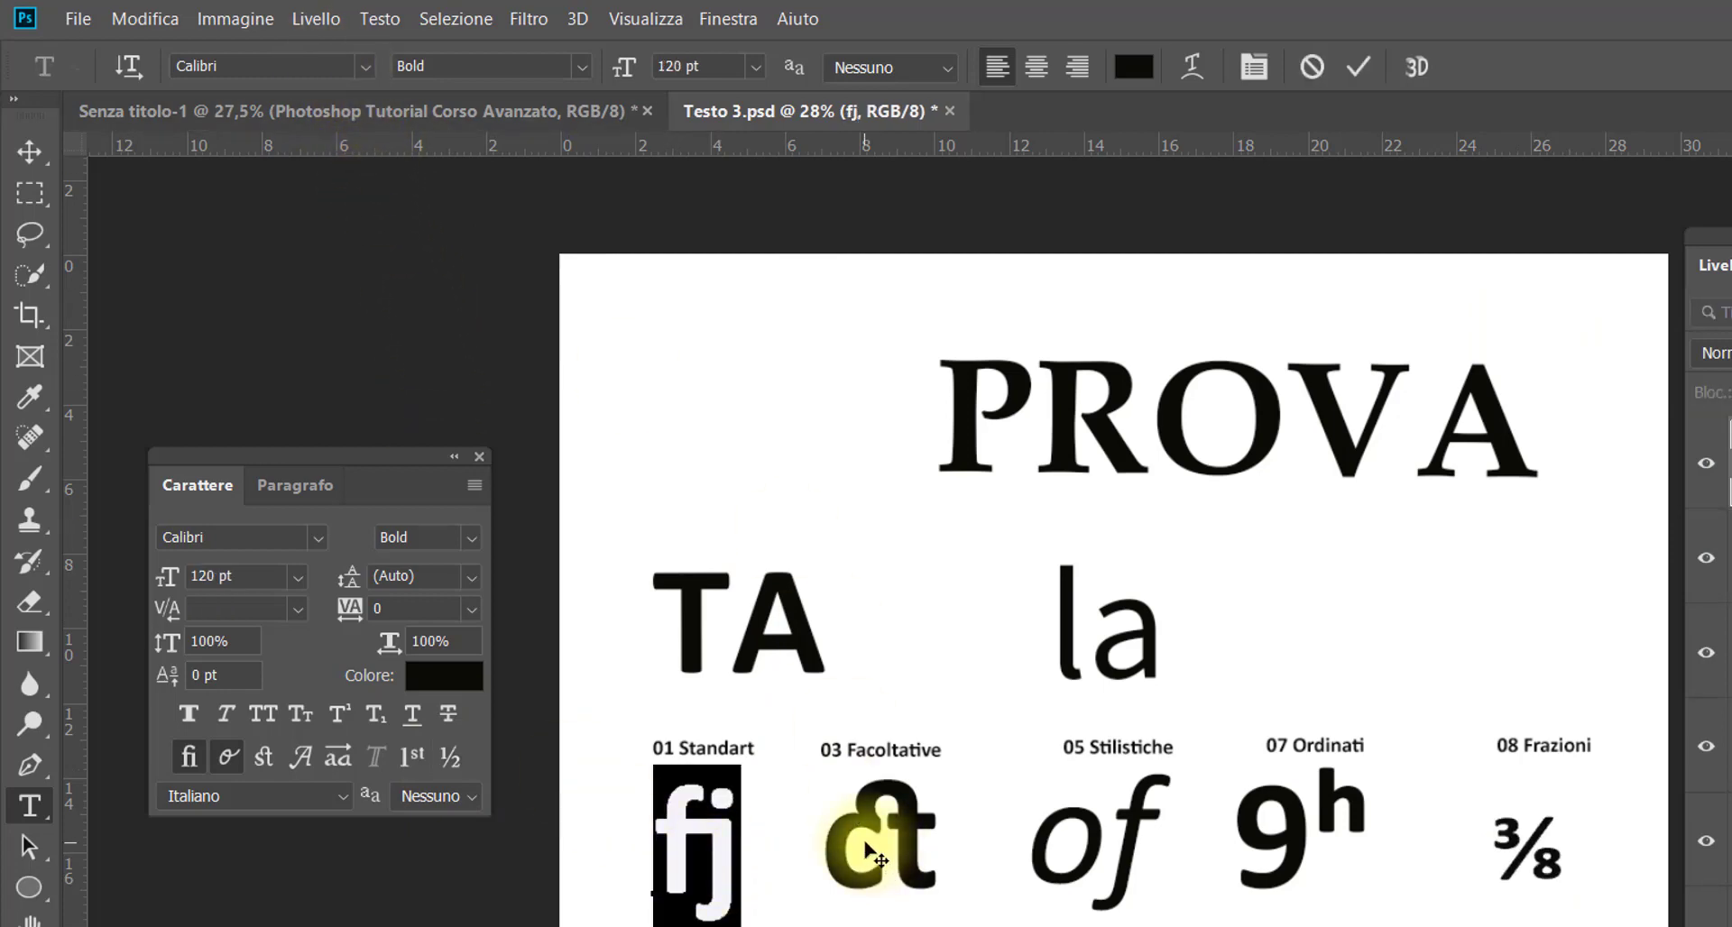
pyautogui.click(466, 907)
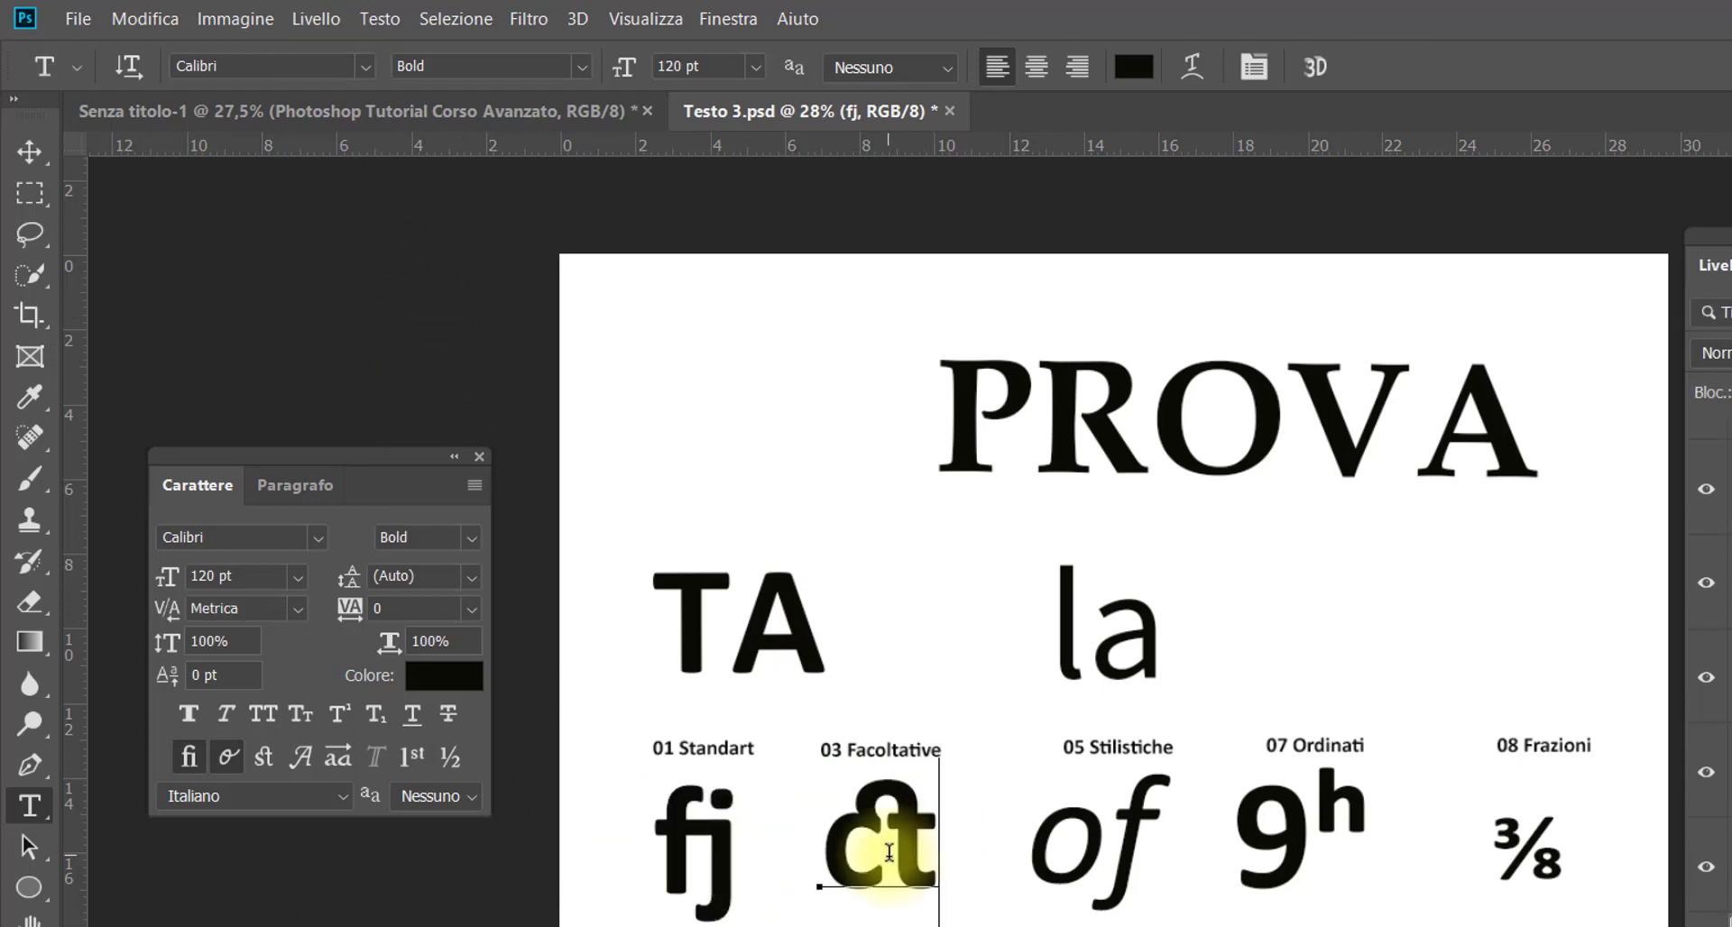
pyautogui.click(890, 851)
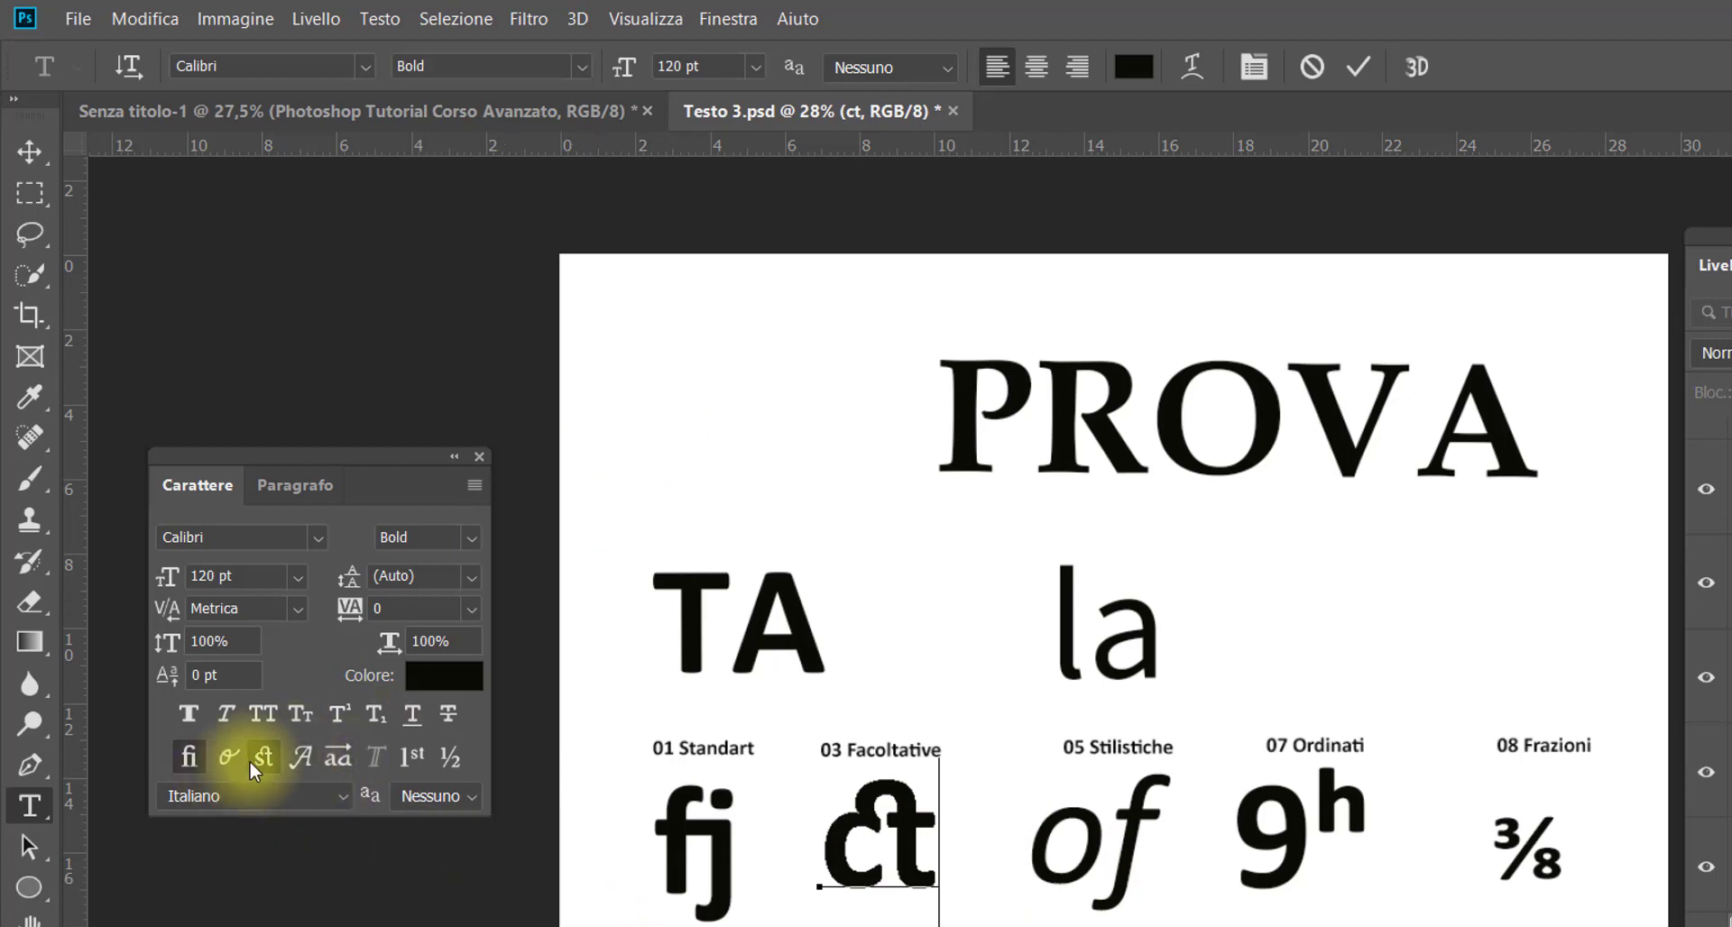
pyautogui.click(226, 759)
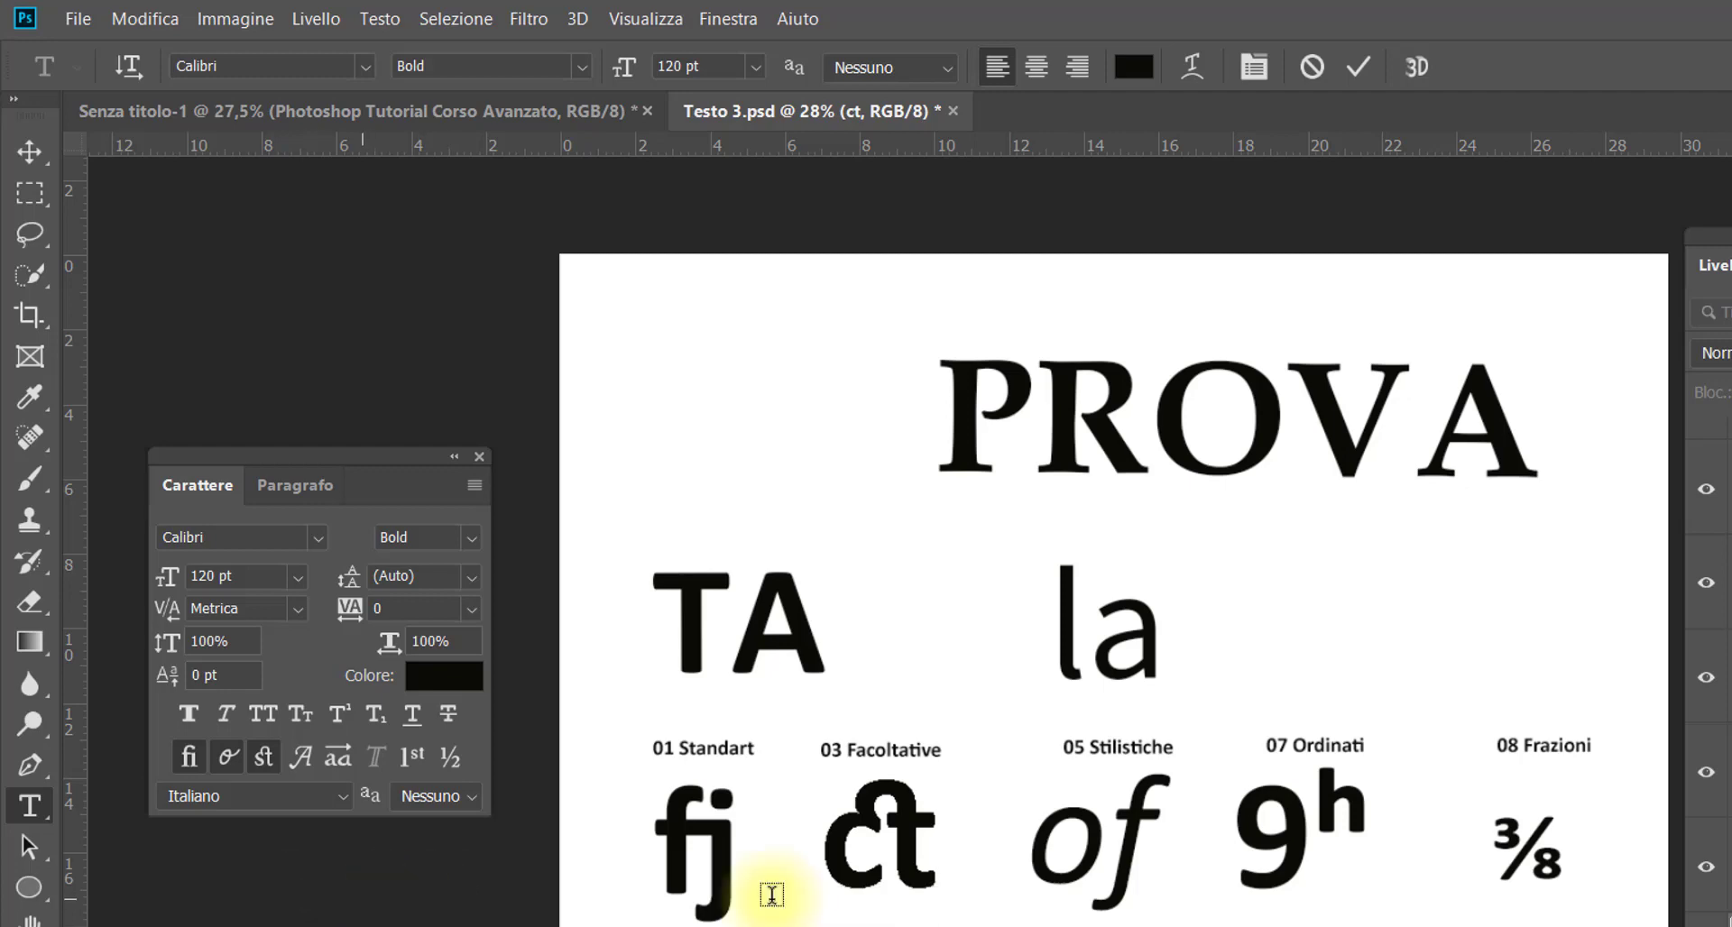
pyautogui.moveTo(1025, 859); pyautogui.dragTo(1158, 857)
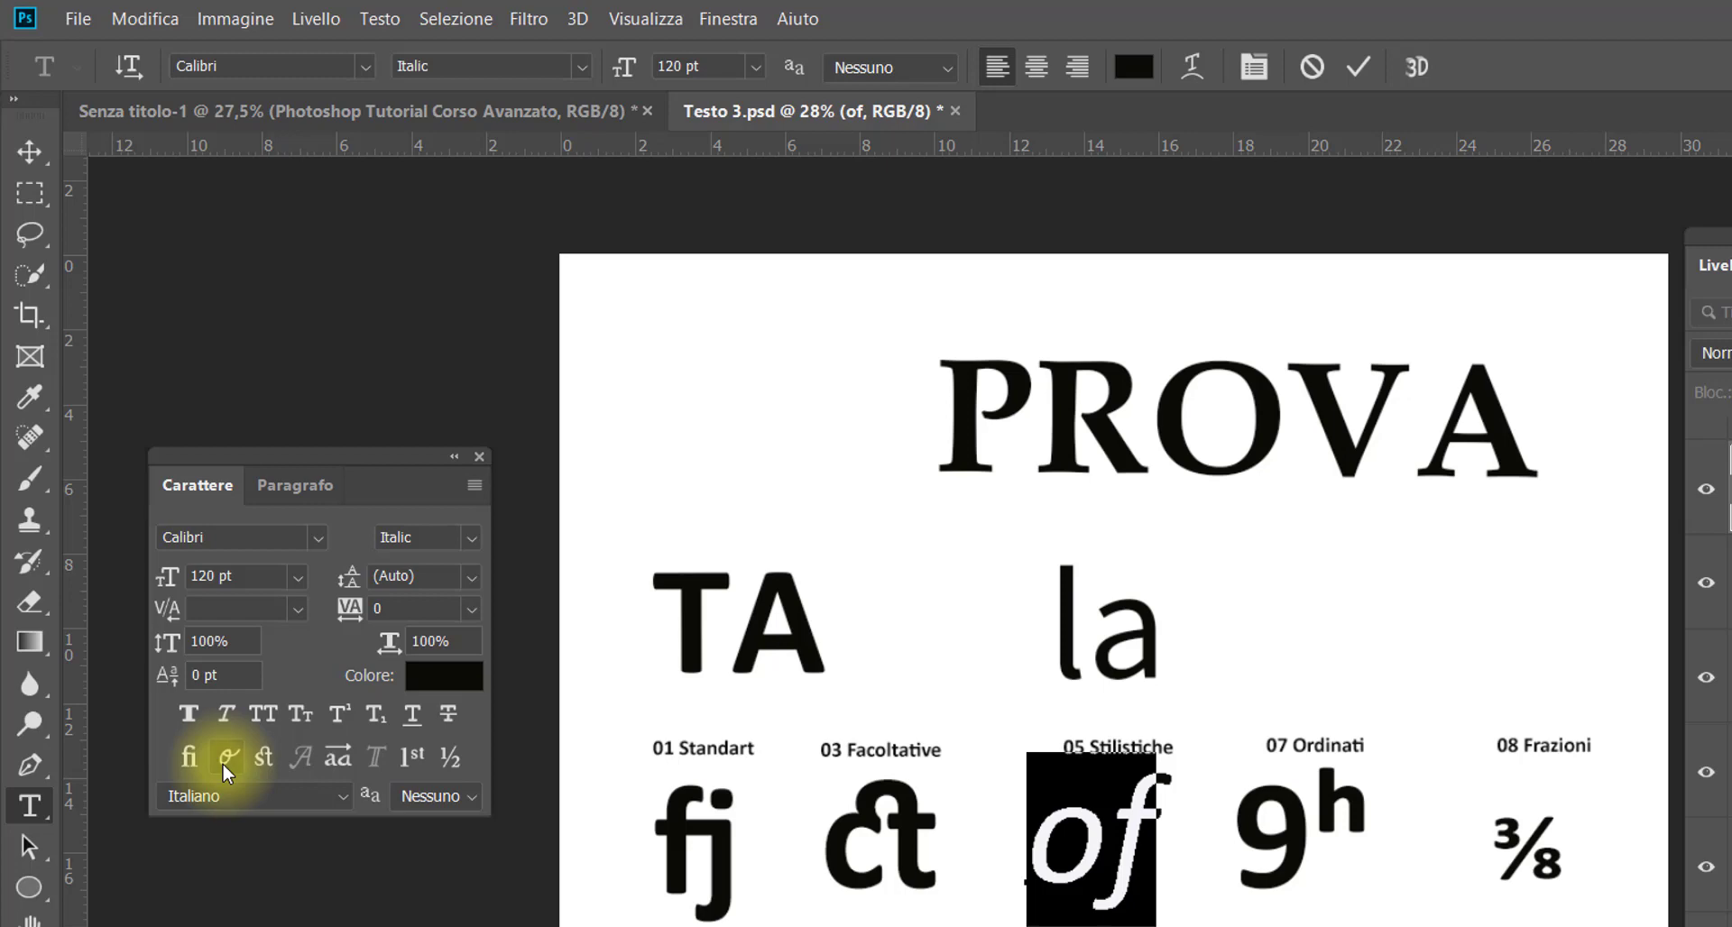
# Apply the single-story stylistic alternate a to the la sample
pyautogui.hotkey('ctrl', 'Return')
pyautogui.click(1055, 642)
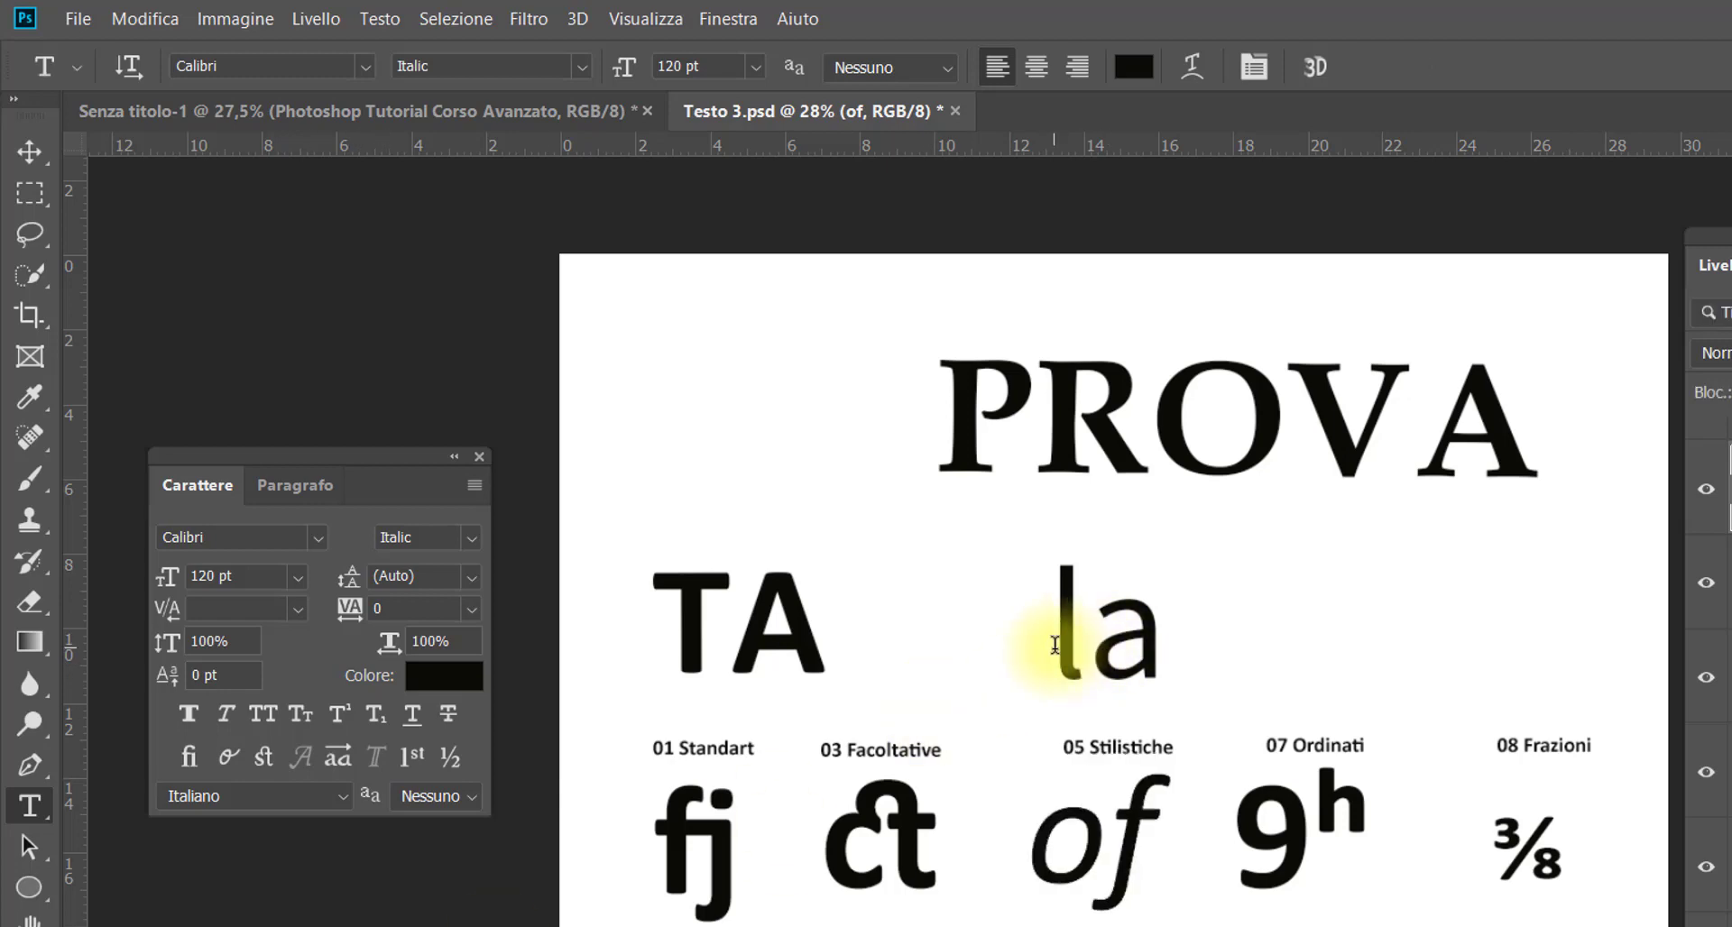
pyautogui.moveTo(1055, 643); pyautogui.dragTo(1196, 647)
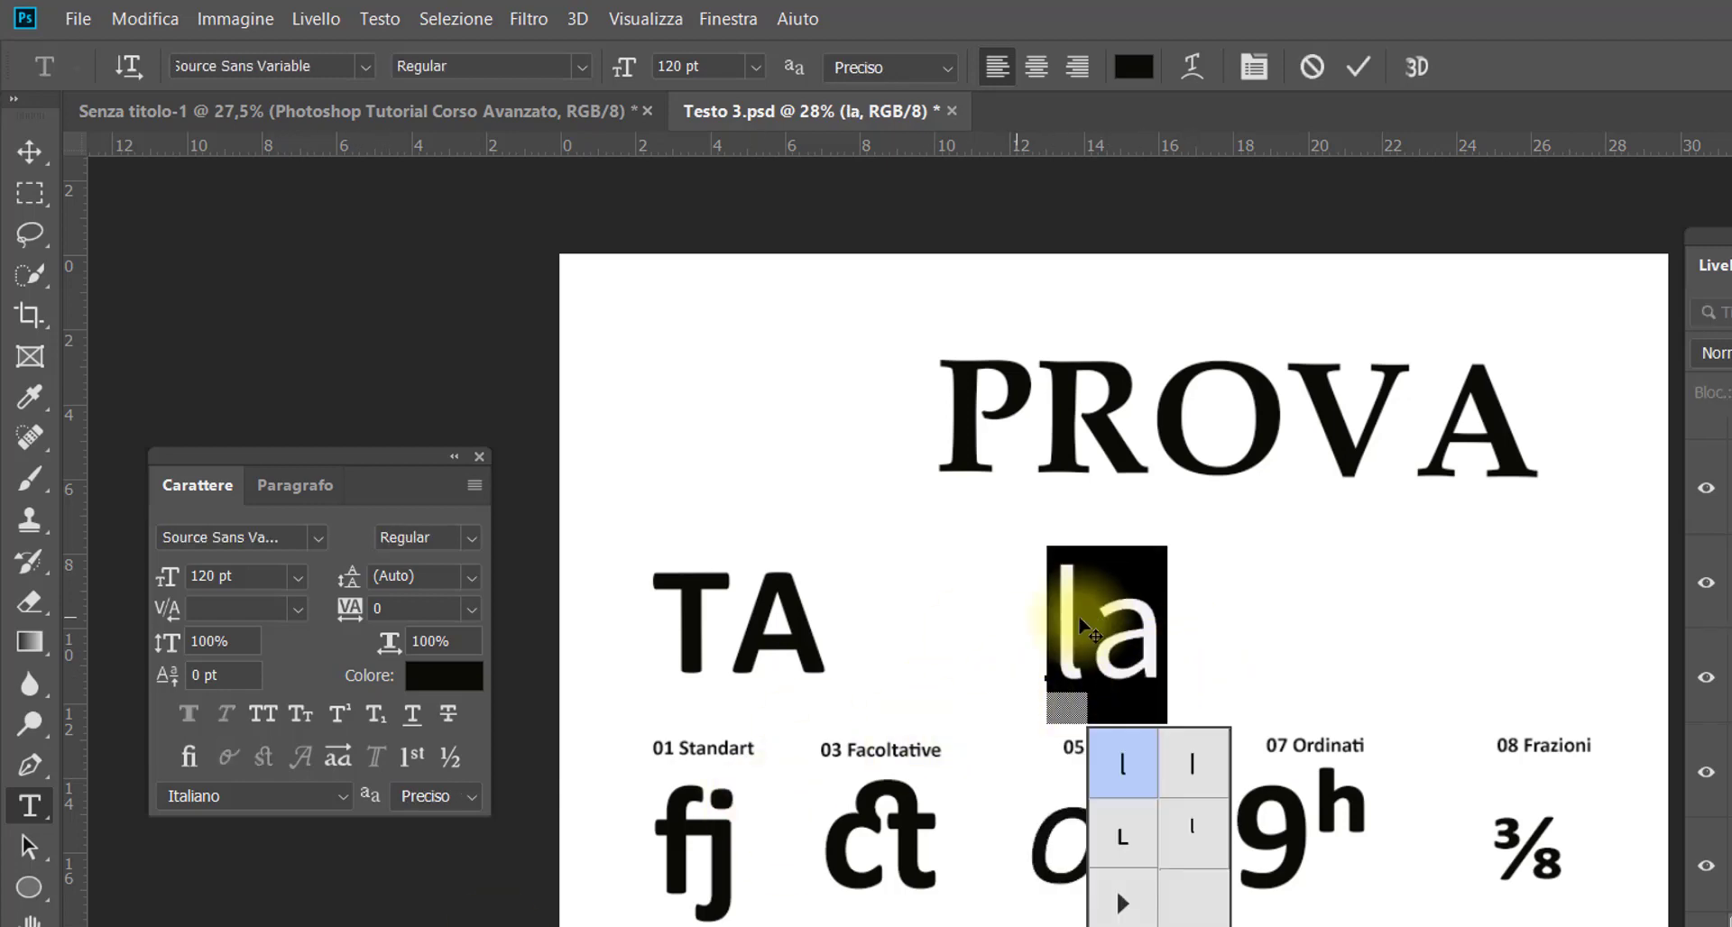
pyautogui.click(335, 757)
pyautogui.click(332, 759)
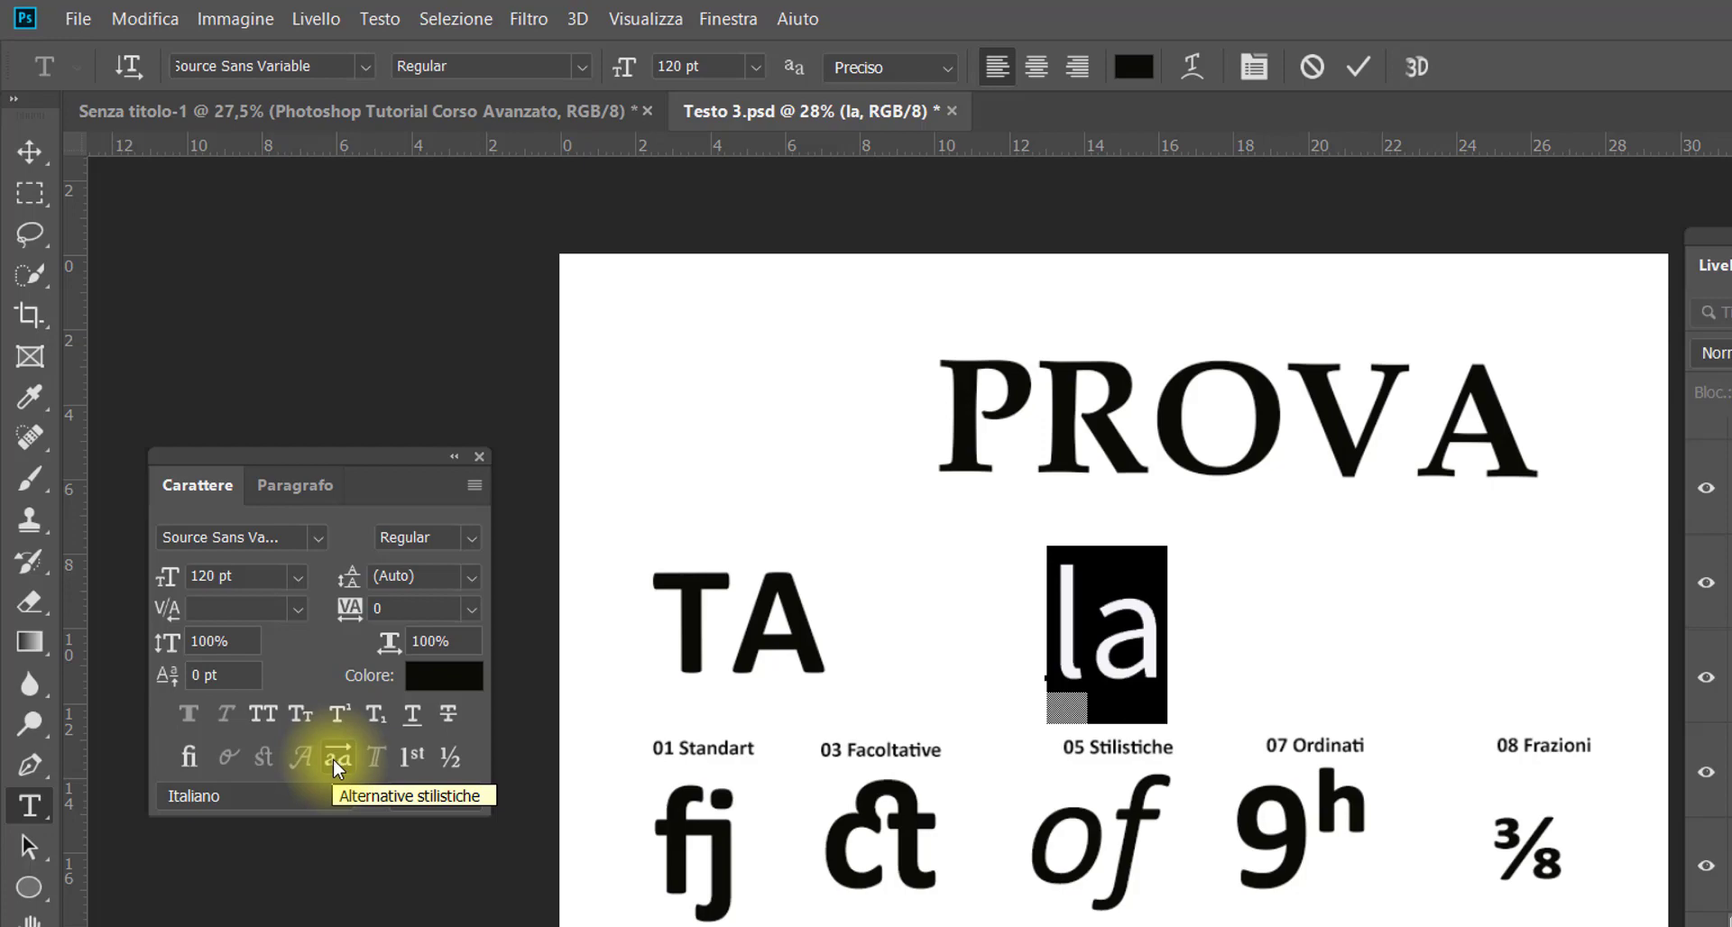
pyautogui.click(333, 759)
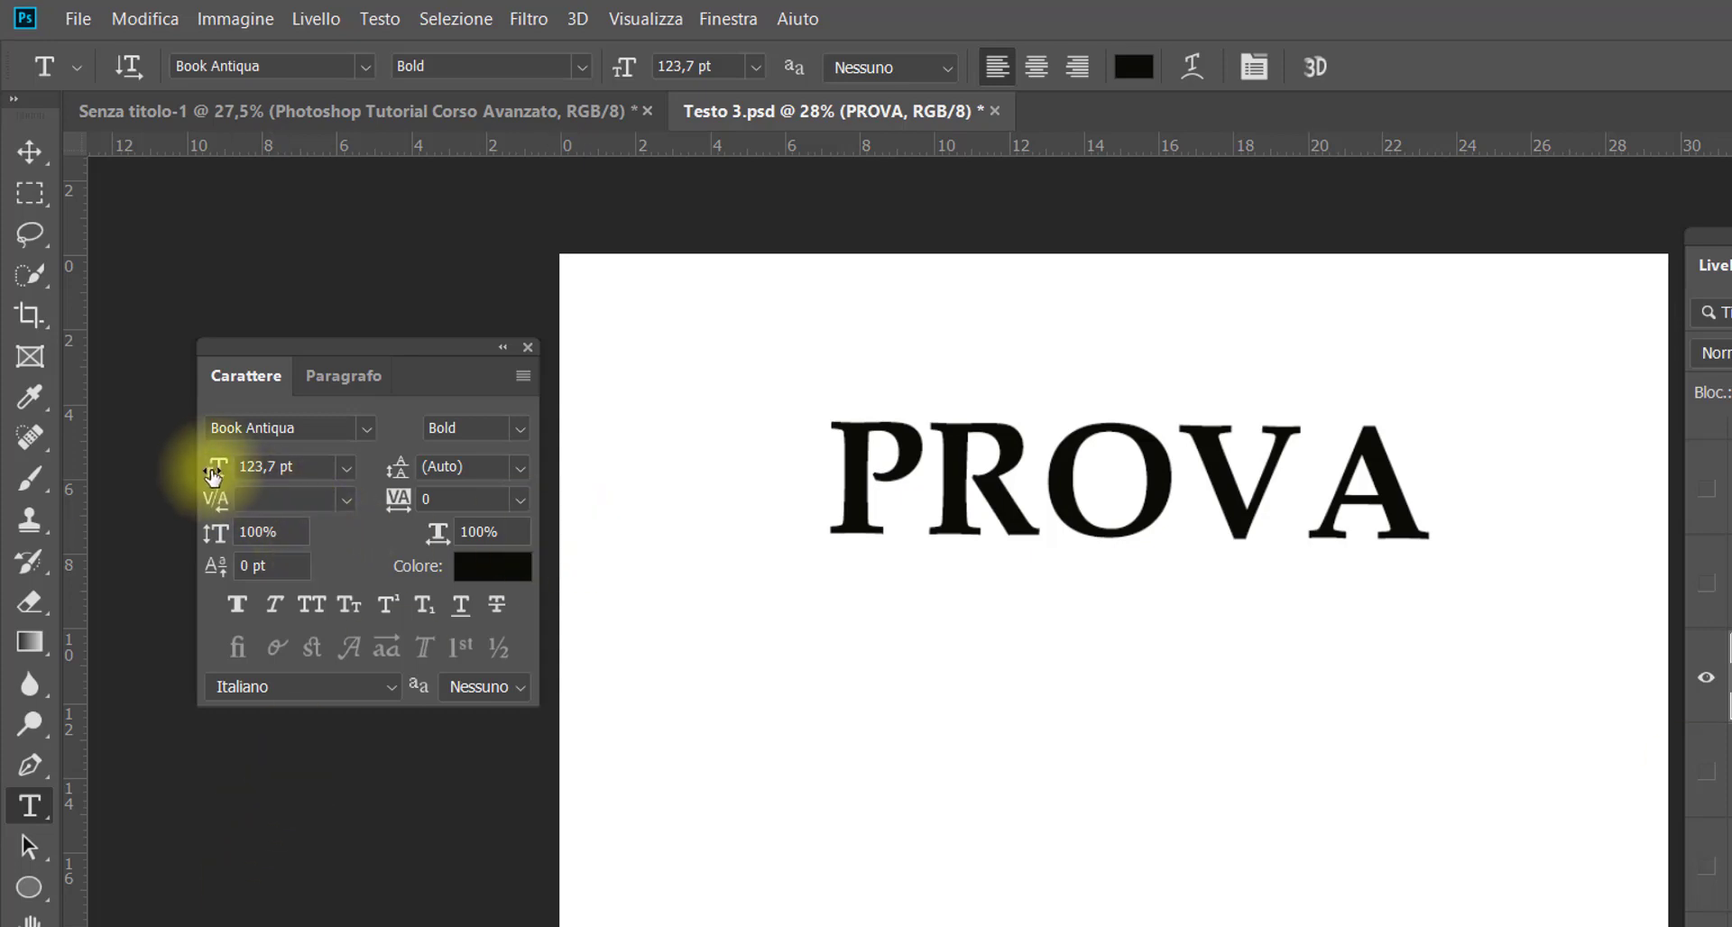
# Raise the PROVA font size from 123,7 pt to 304,7 pt and zoom in on RO
pyautogui.moveTo(214, 474); pyautogui.dragTo(398, 478)
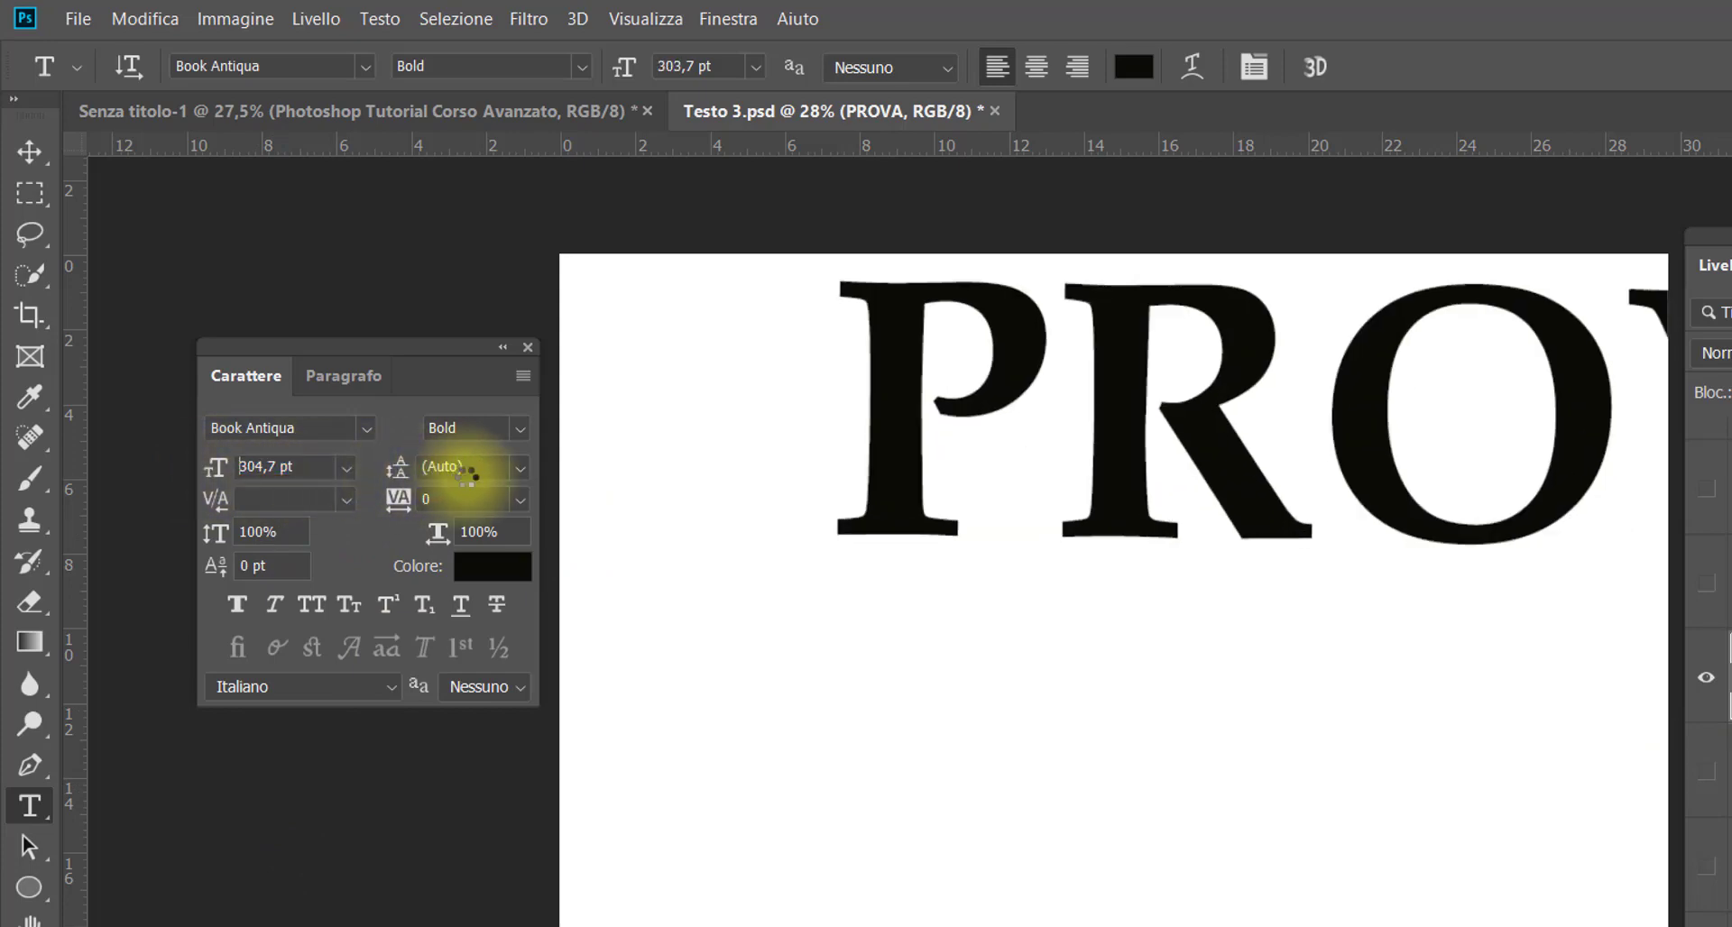
pyautogui.moveTo(397, 474); pyautogui.dragTo(460, 469)
pyautogui.press('Return')
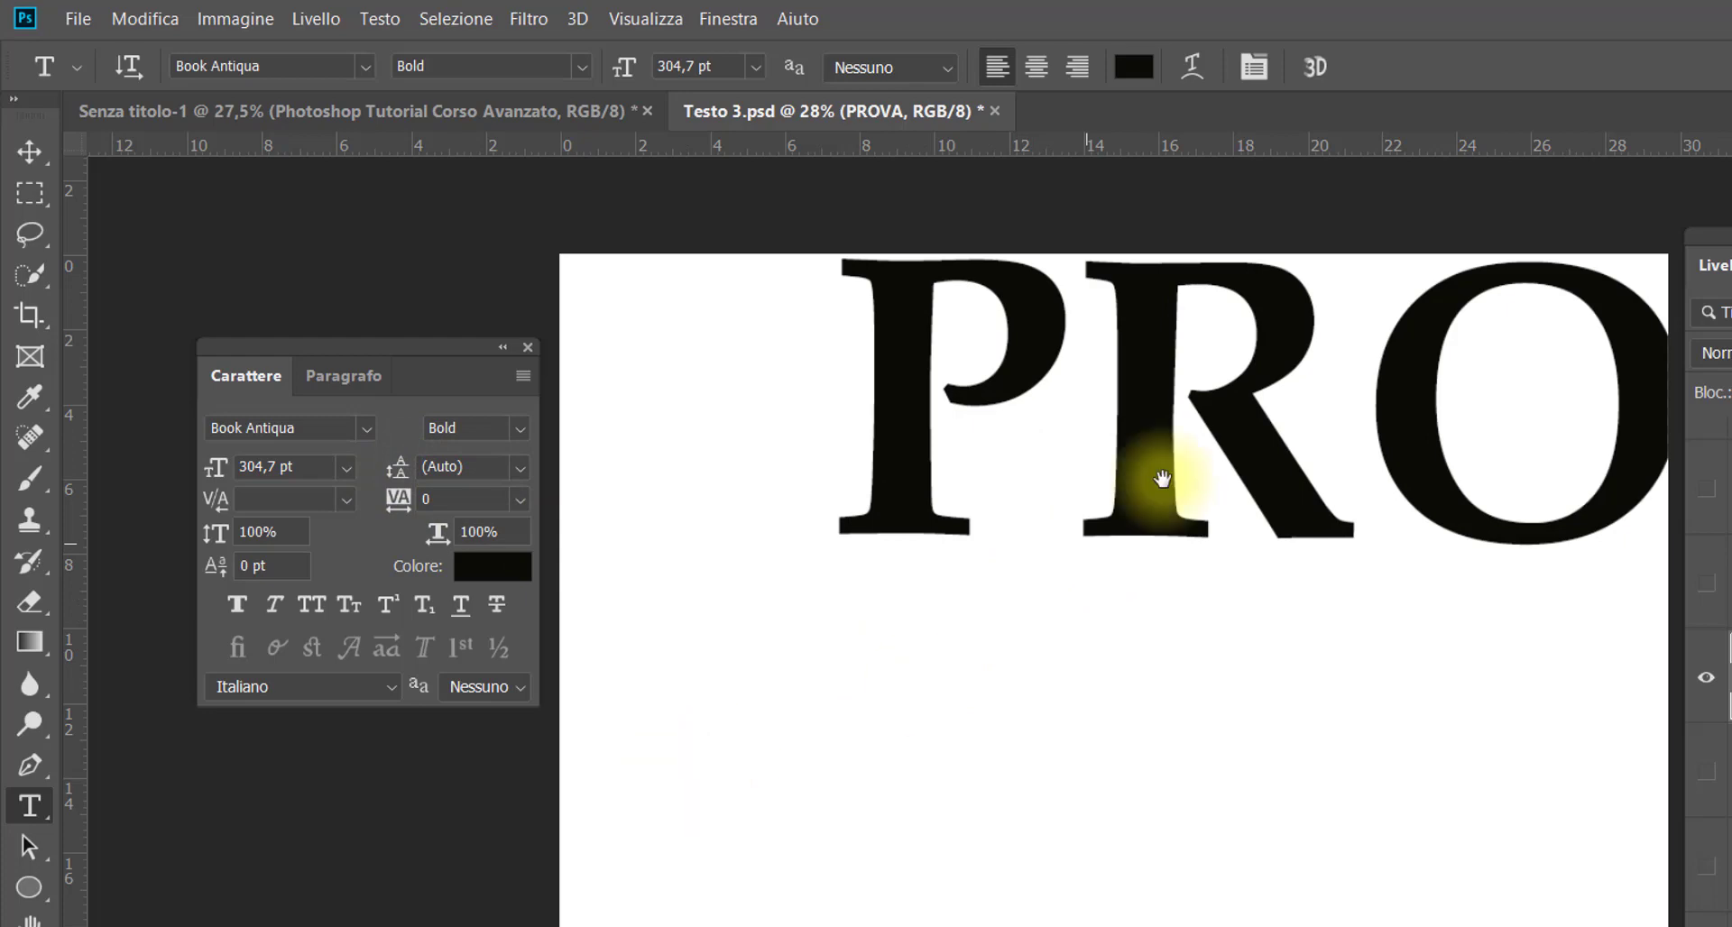
pyautogui.scroll(3, 1155, 485)
pyautogui.moveTo(1155, 484); pyautogui.dragTo(514, 703)
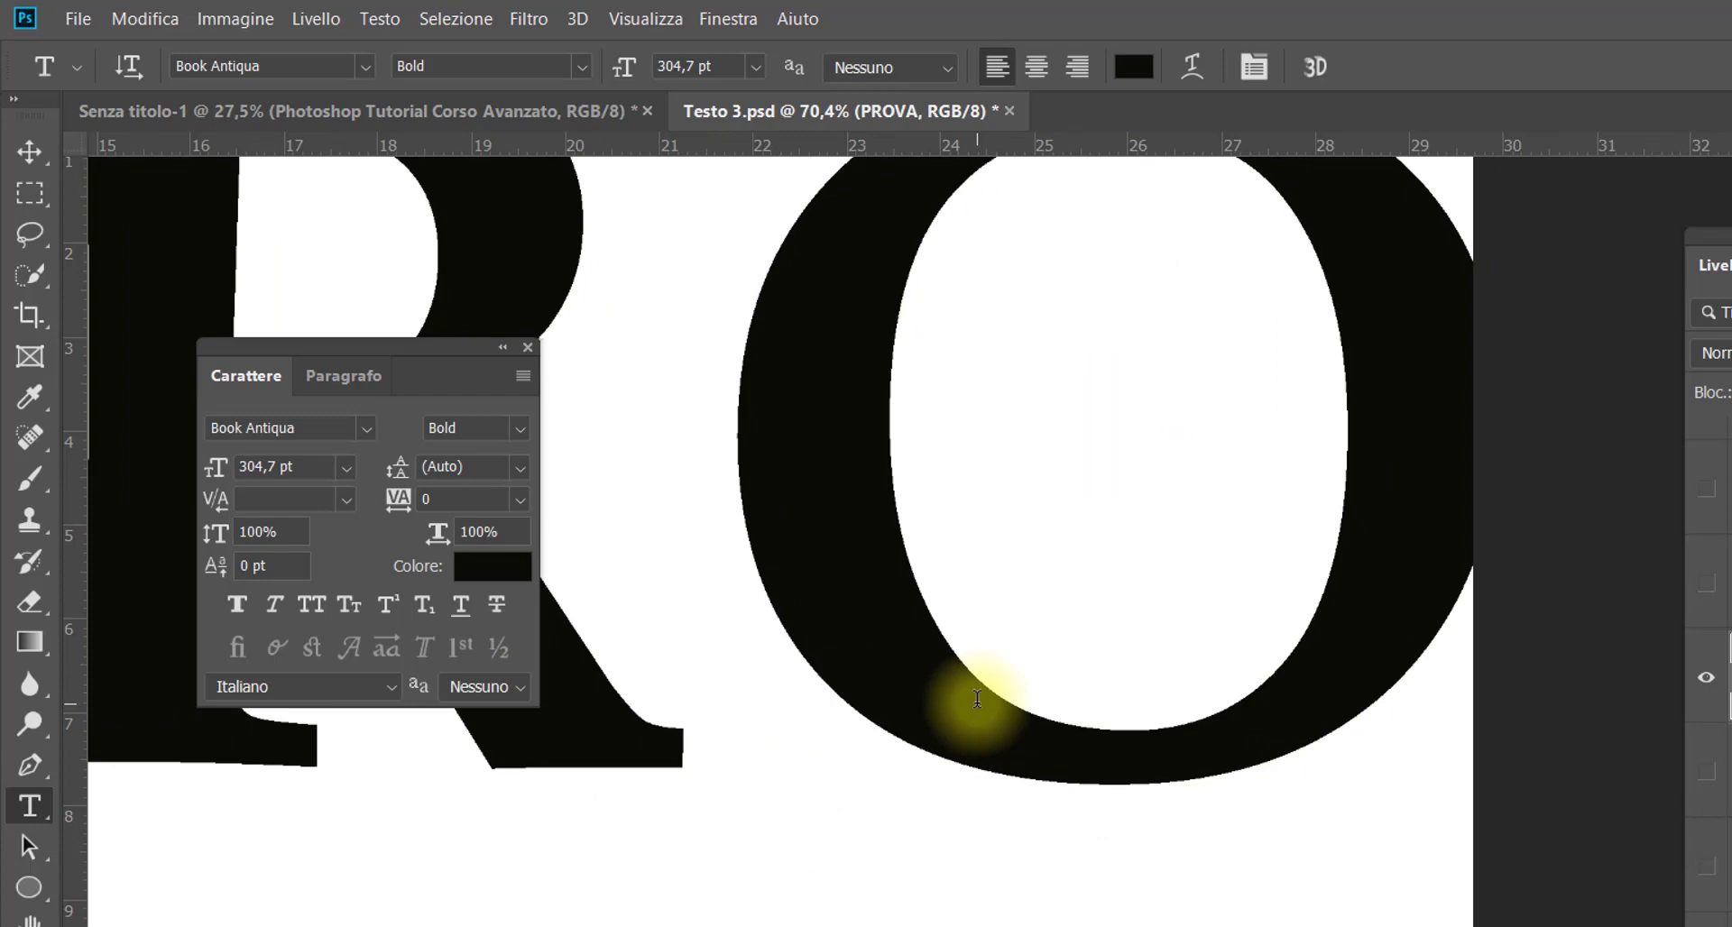
# Pan across the enlarged PROVA letters and bring the Character panel fully into view
pyautogui.scroll(3, 1086, 708)
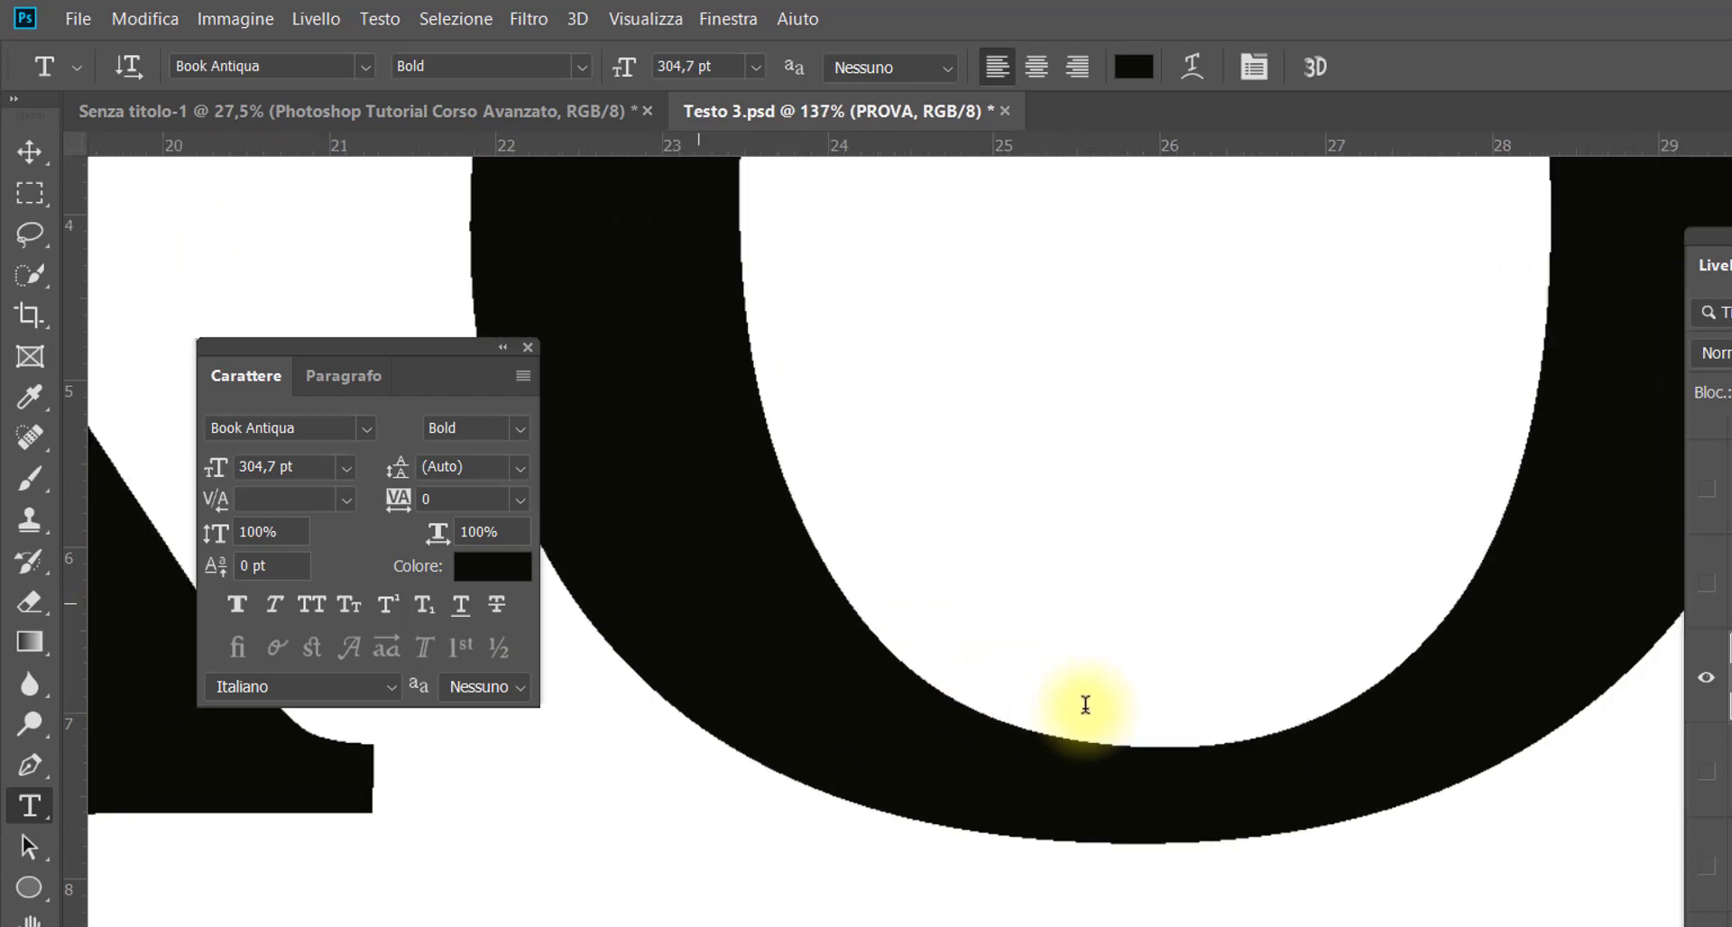
pyautogui.scroll(2, 1088, 717)
pyautogui.moveTo(1091, 729); pyautogui.dragTo(785, 610)
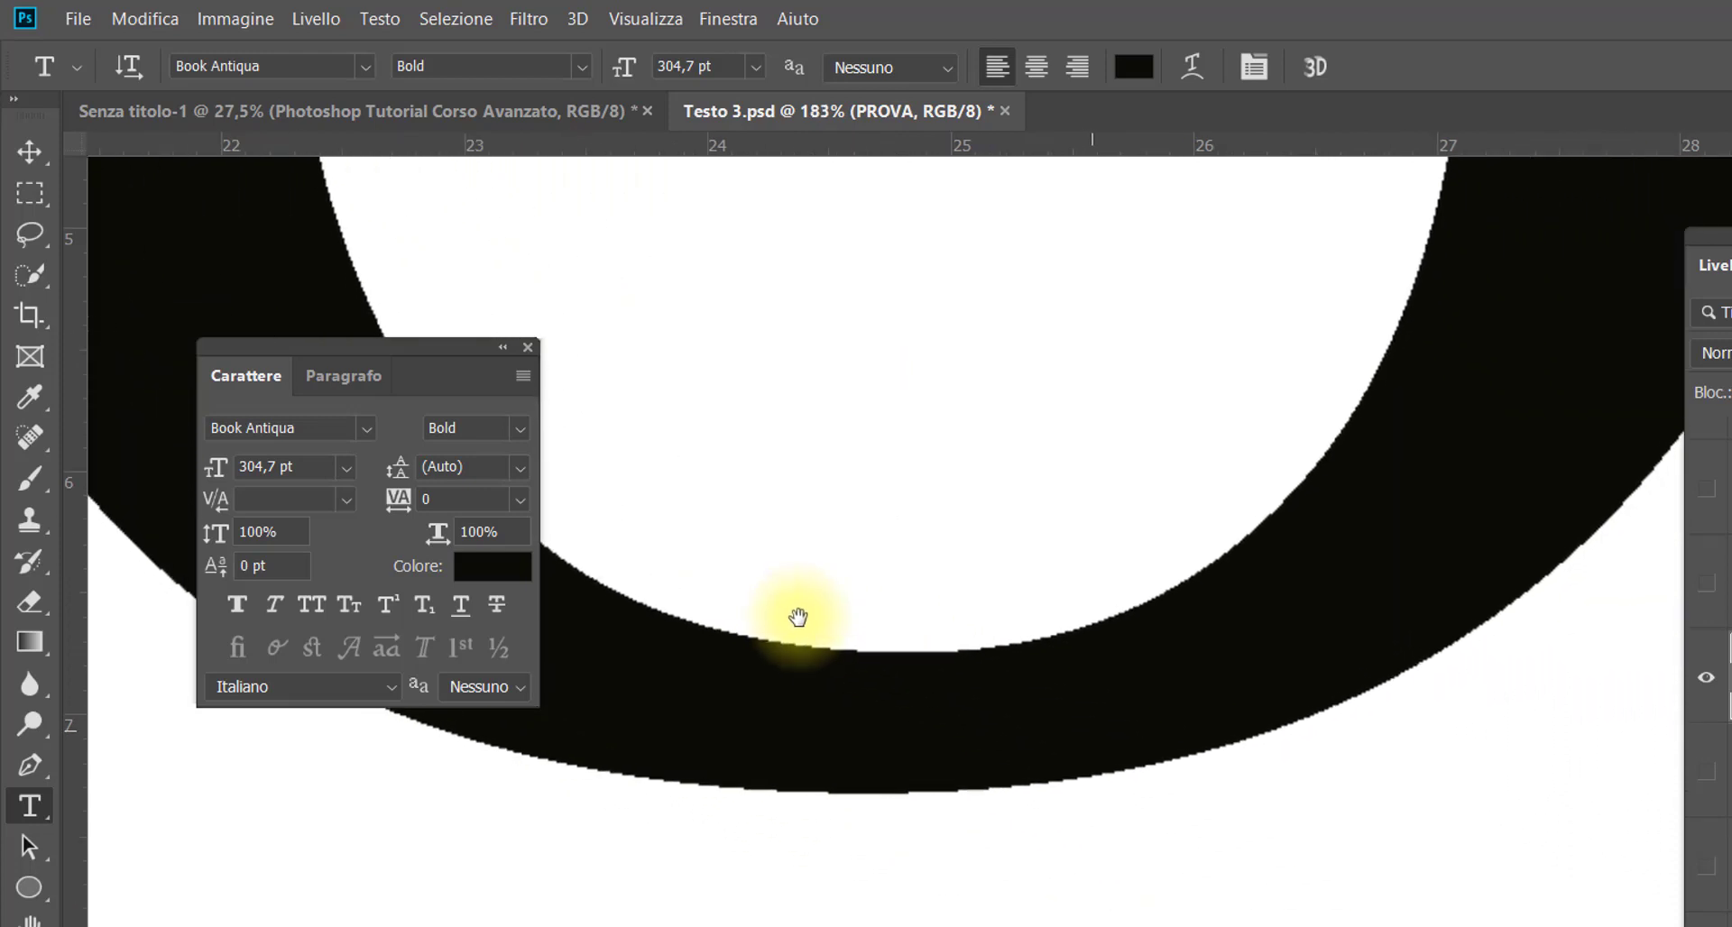
pyautogui.scroll(-1, 811, 620)
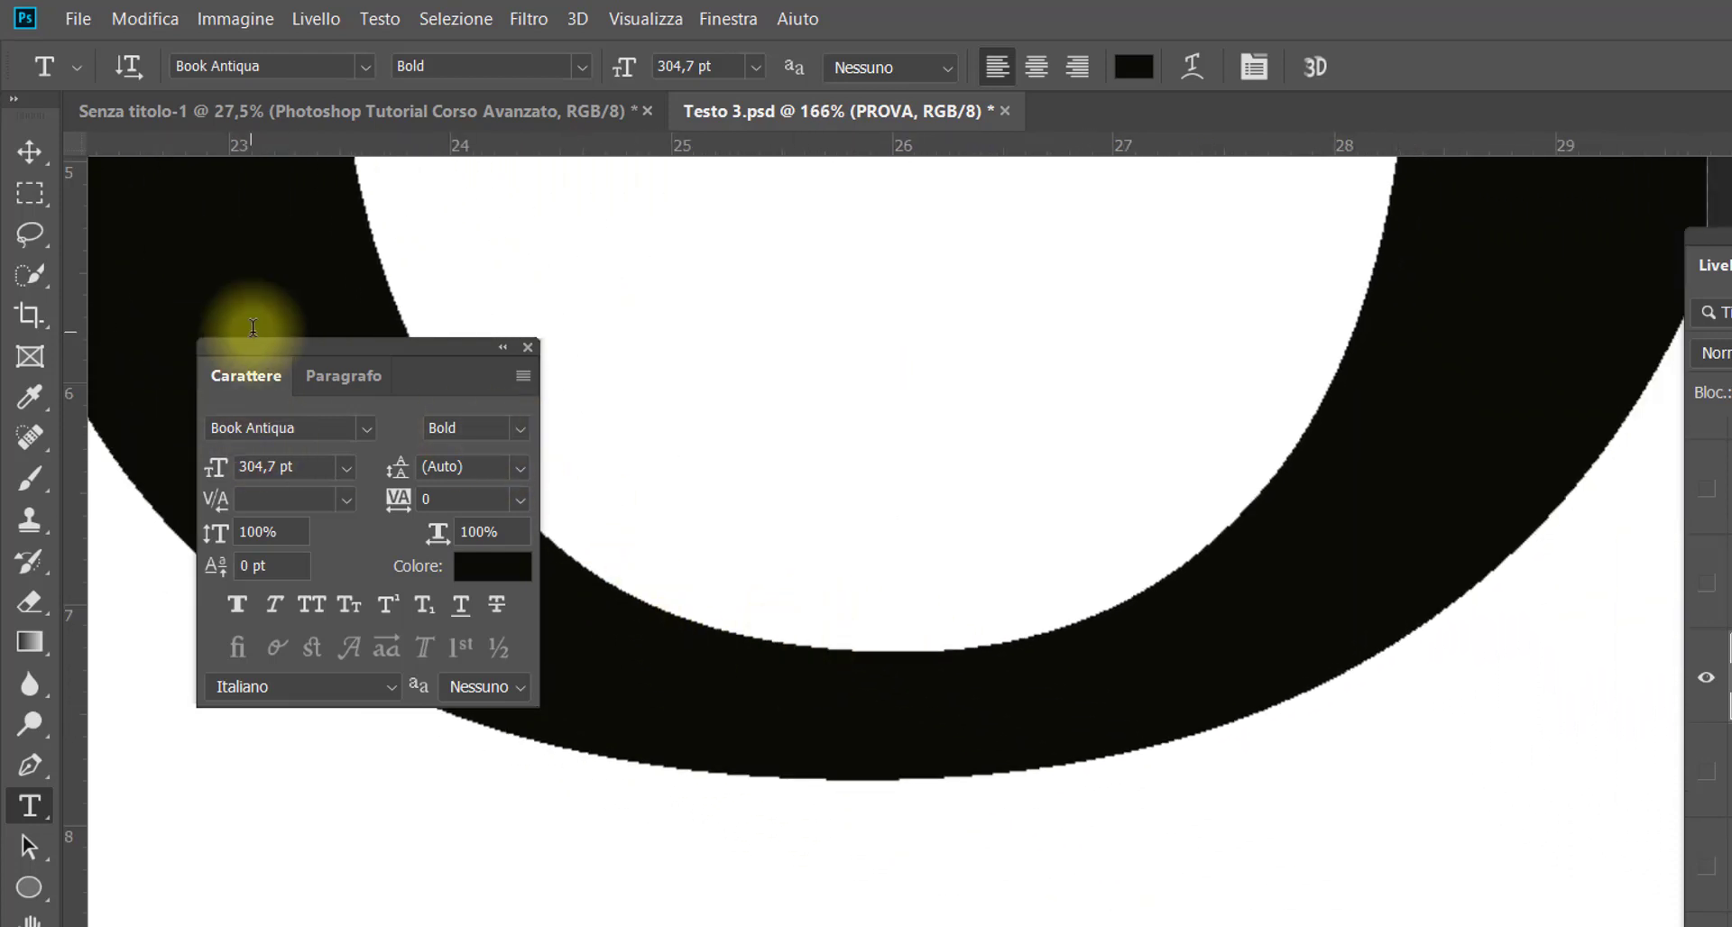
pyautogui.moveTo(299, 369)
pyautogui.mouseDown()
pyautogui.moveTo(207, 440)
pyautogui.moveTo(213, 699)
pyautogui.moveTo(242, 537)
pyautogui.mouseUp()
pyautogui.scroll(1, 799, 751)
pyautogui.moveTo(242, 467); pyautogui.dragTo(242, 437)
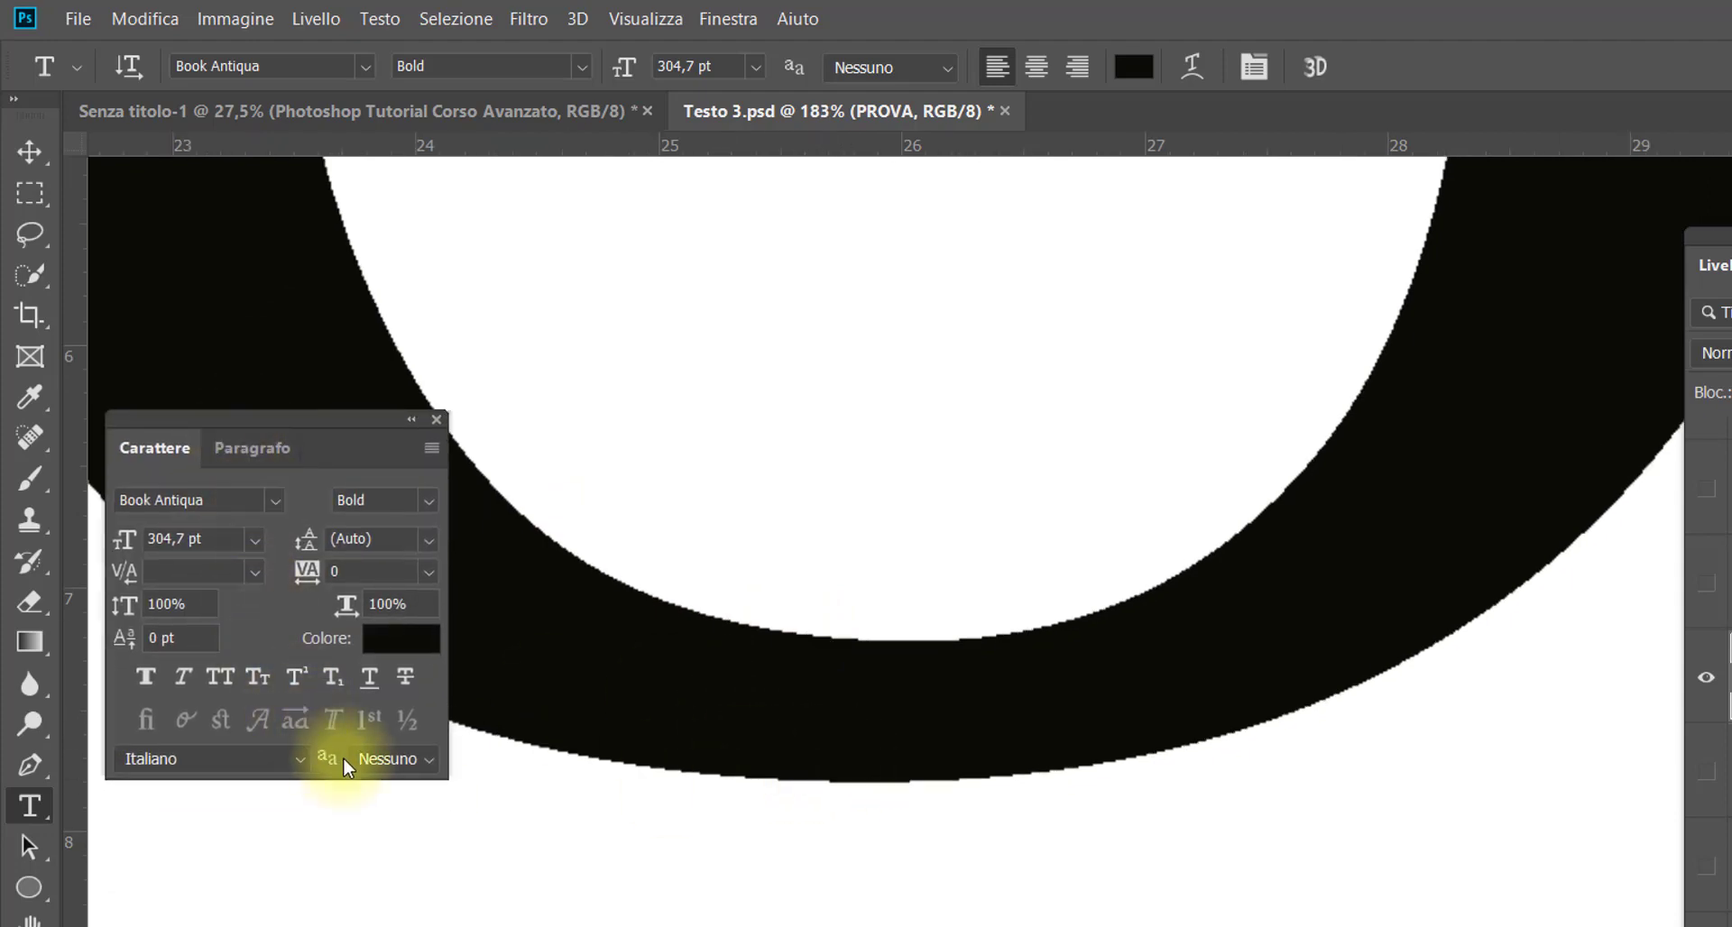
# Try Preciso and Nessuno anti-aliasing on the PROVA text
pyautogui.click(429, 761)
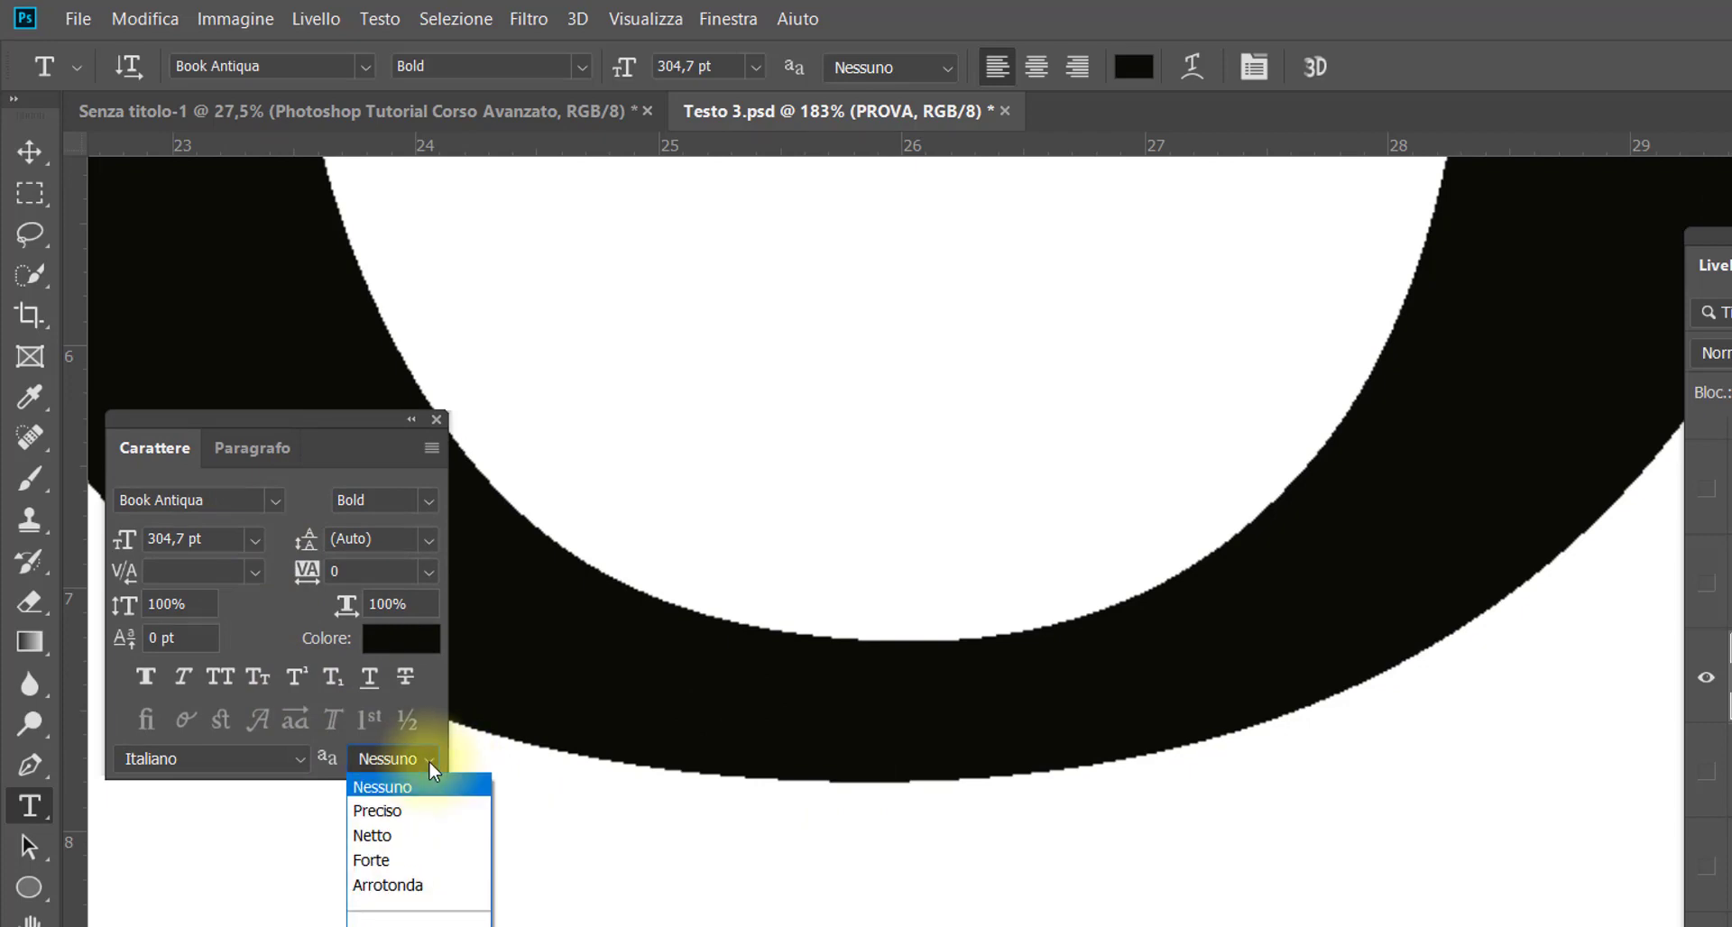
pyautogui.click(416, 812)
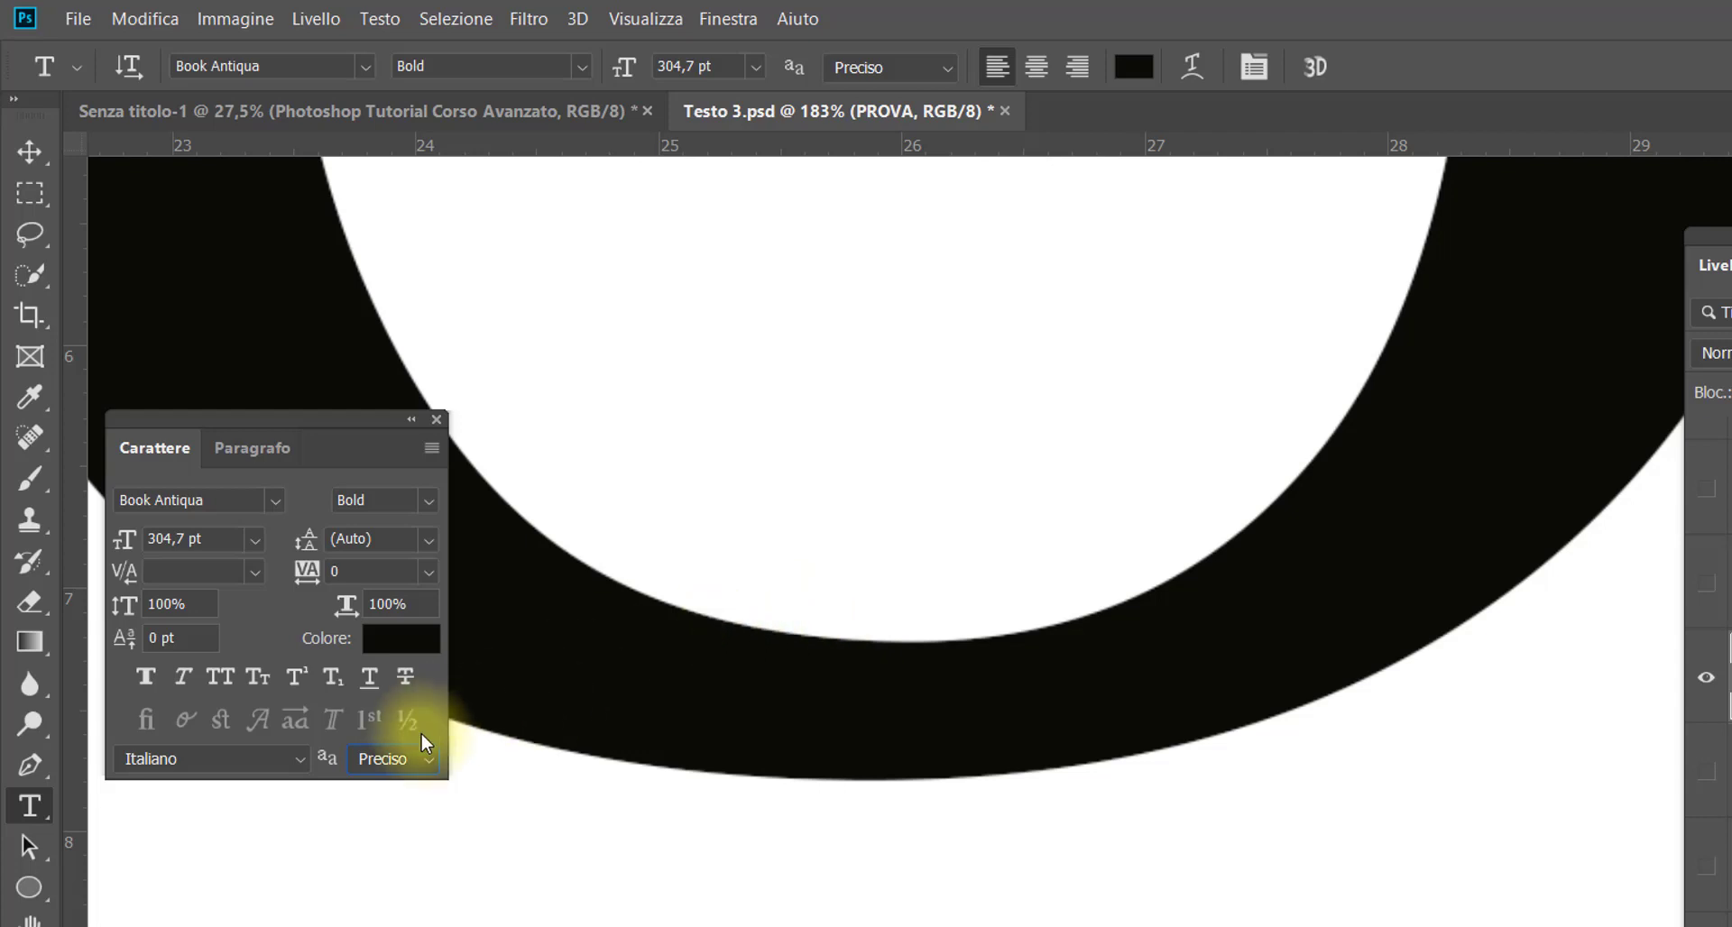
pyautogui.click(424, 767)
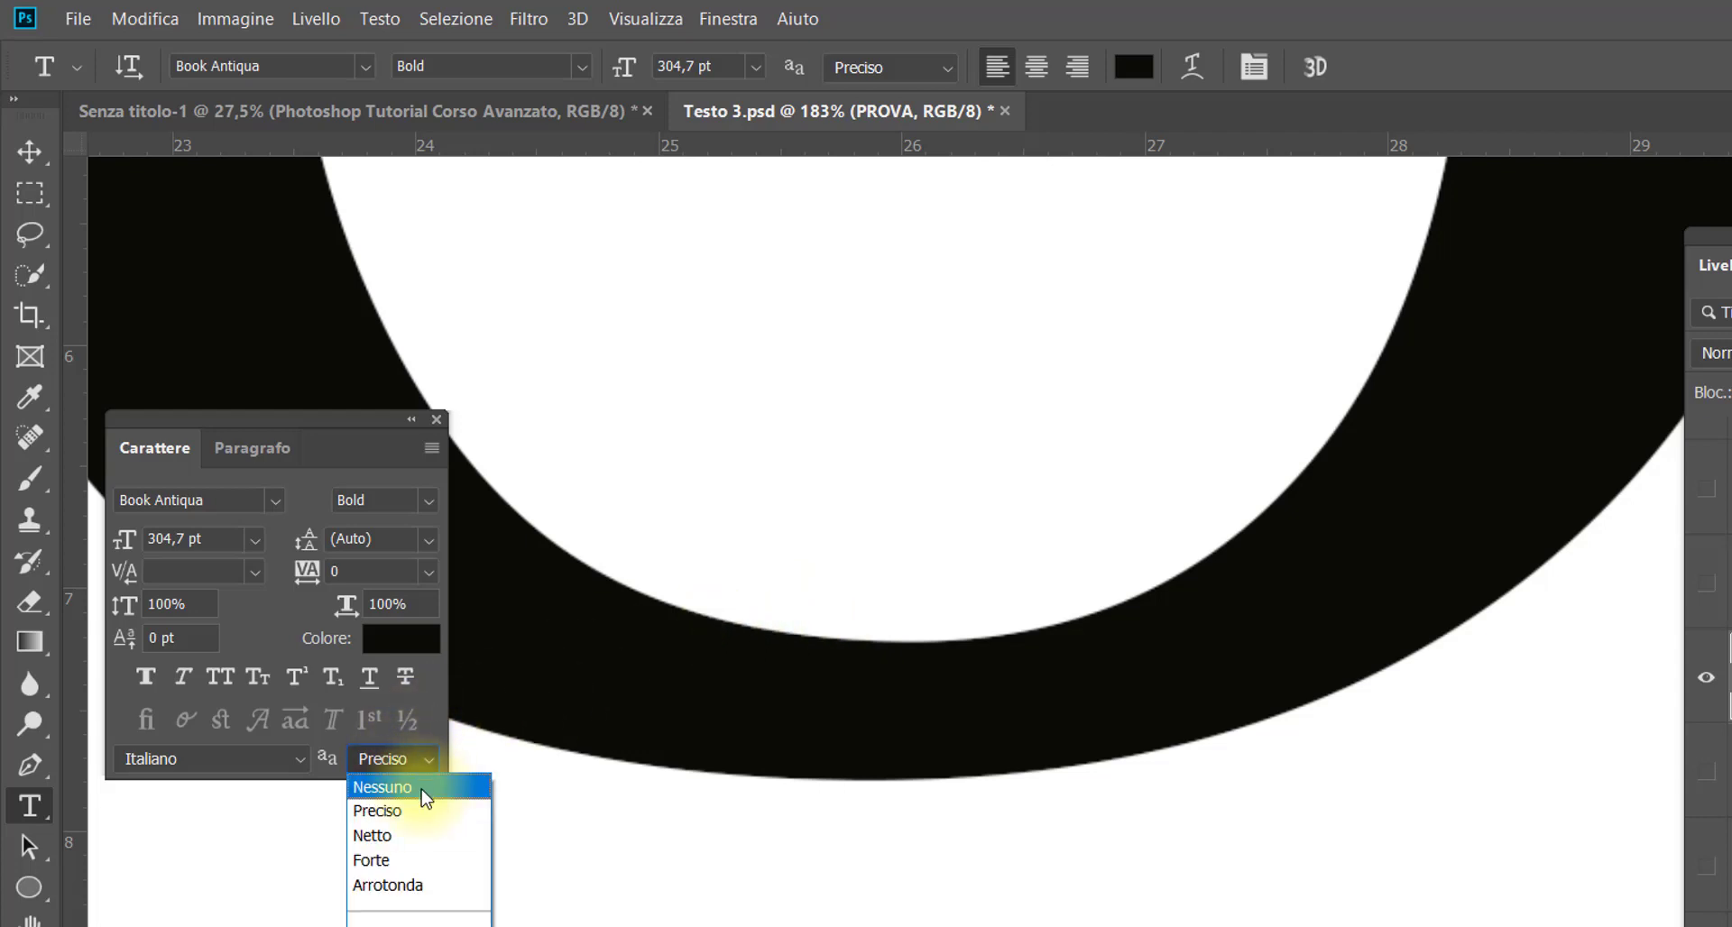
pyautogui.click(427, 796)
pyautogui.click(428, 759)
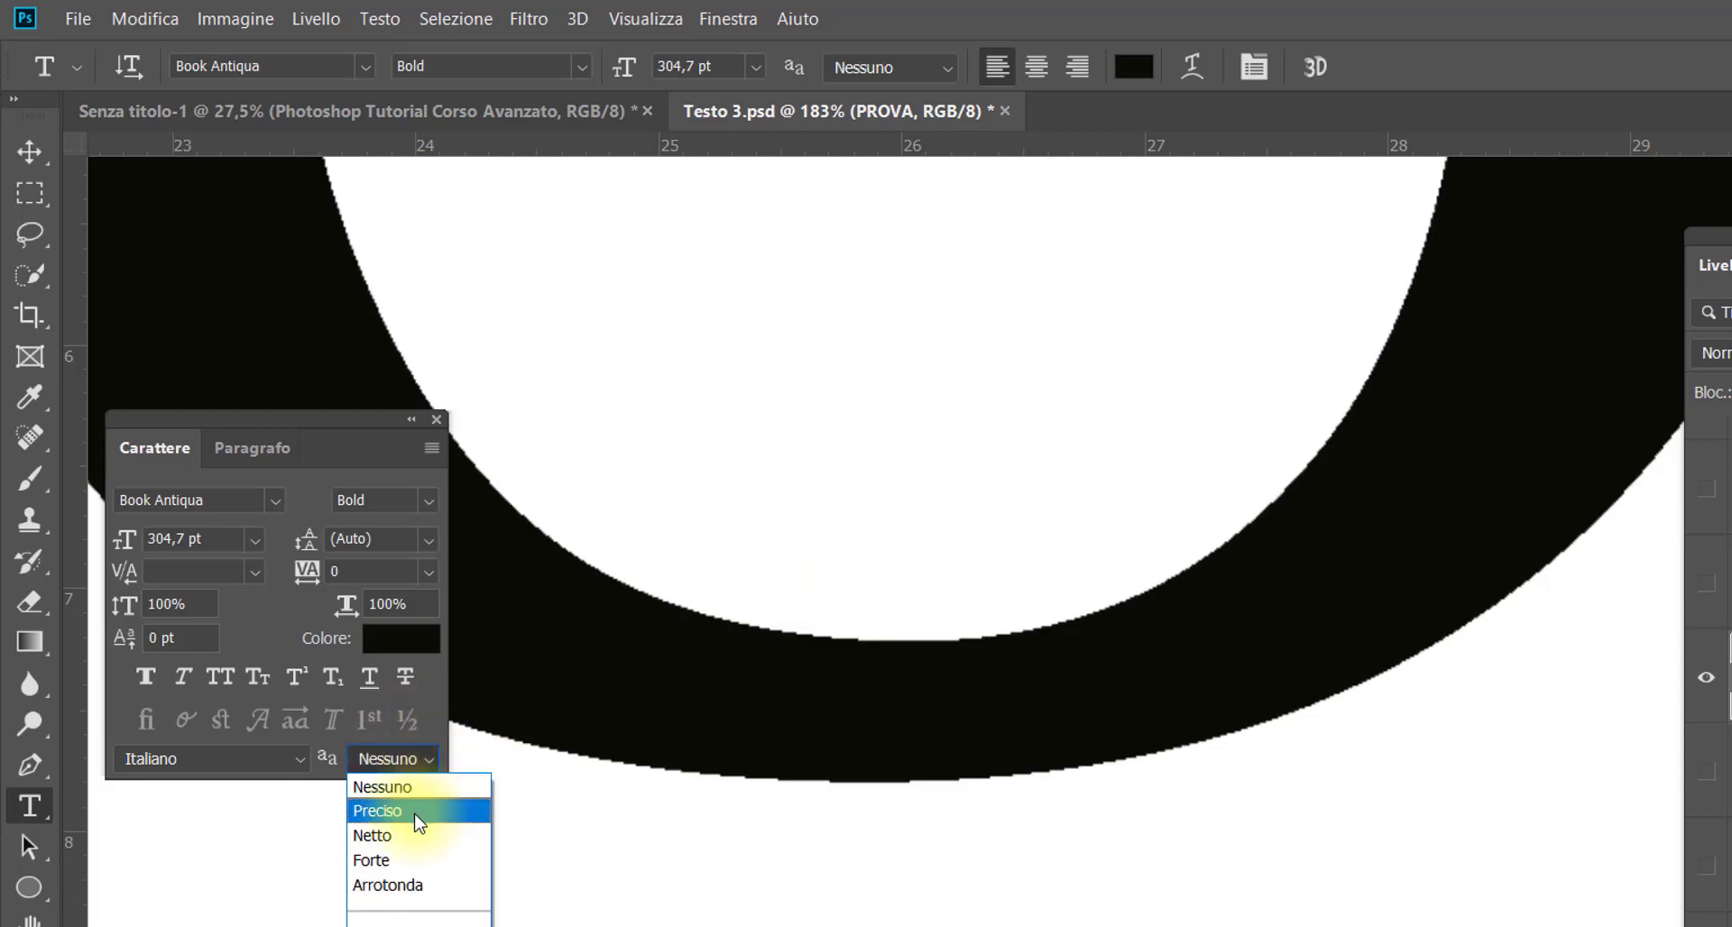
pyautogui.click(416, 812)
# Compare Netto, Arrotonda and Preciso anti-aliasing, keeping Italiano as the language
pyautogui.click(426, 760)
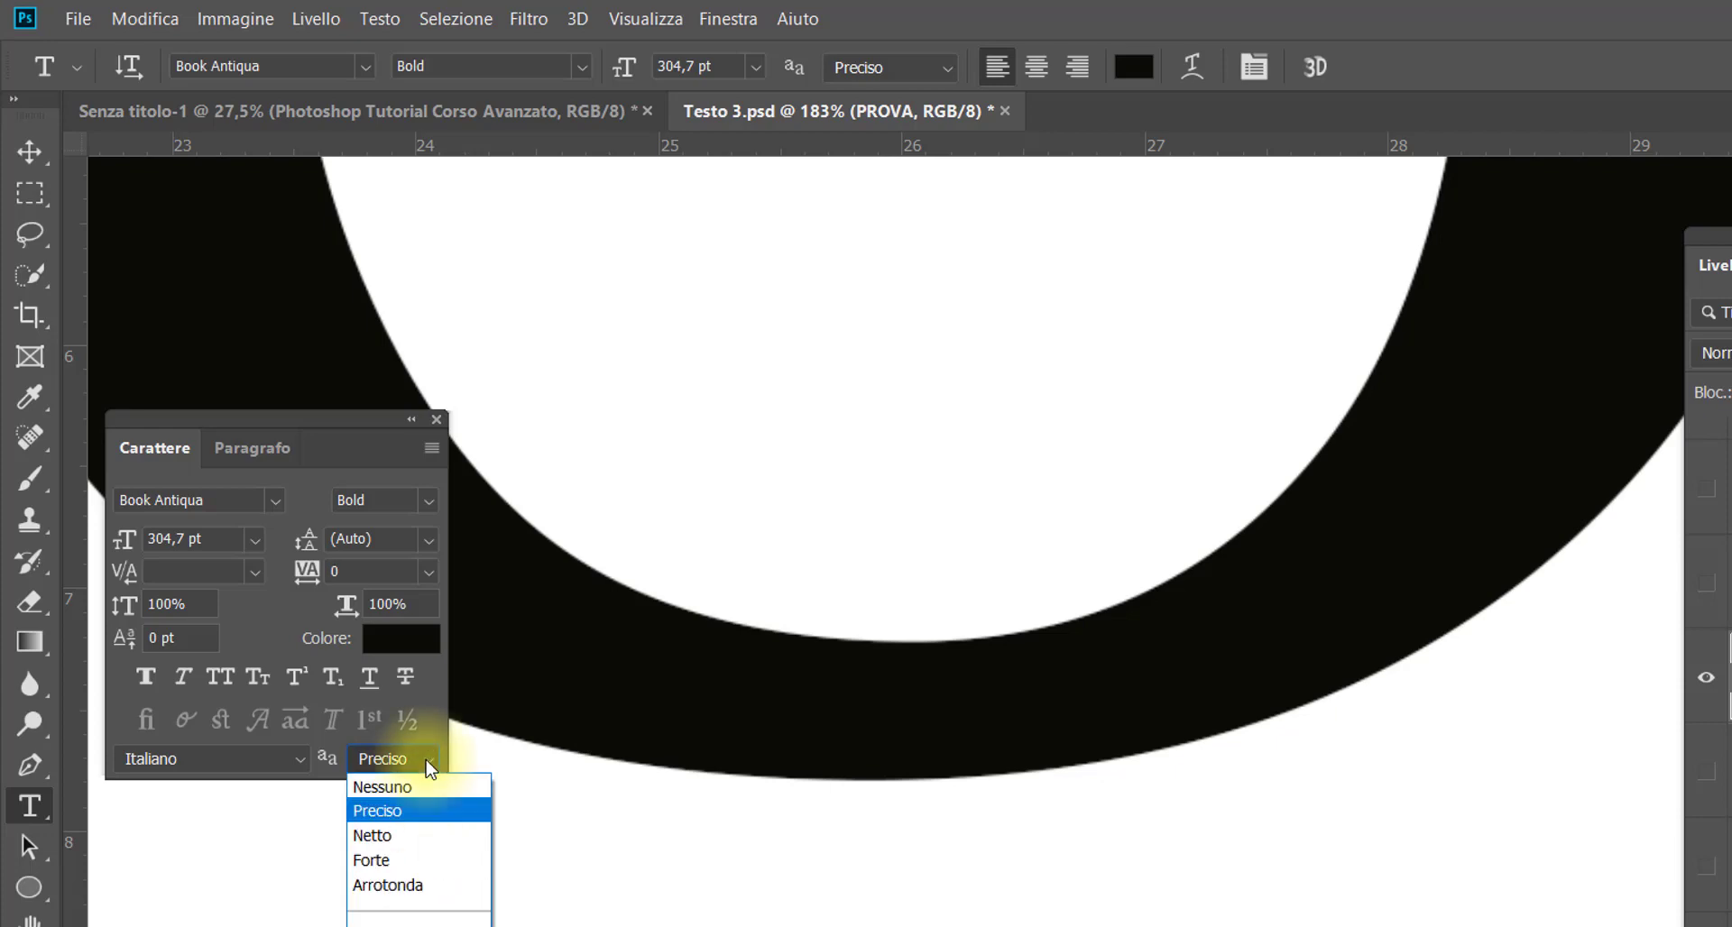
pyautogui.click(408, 835)
pyautogui.click(427, 759)
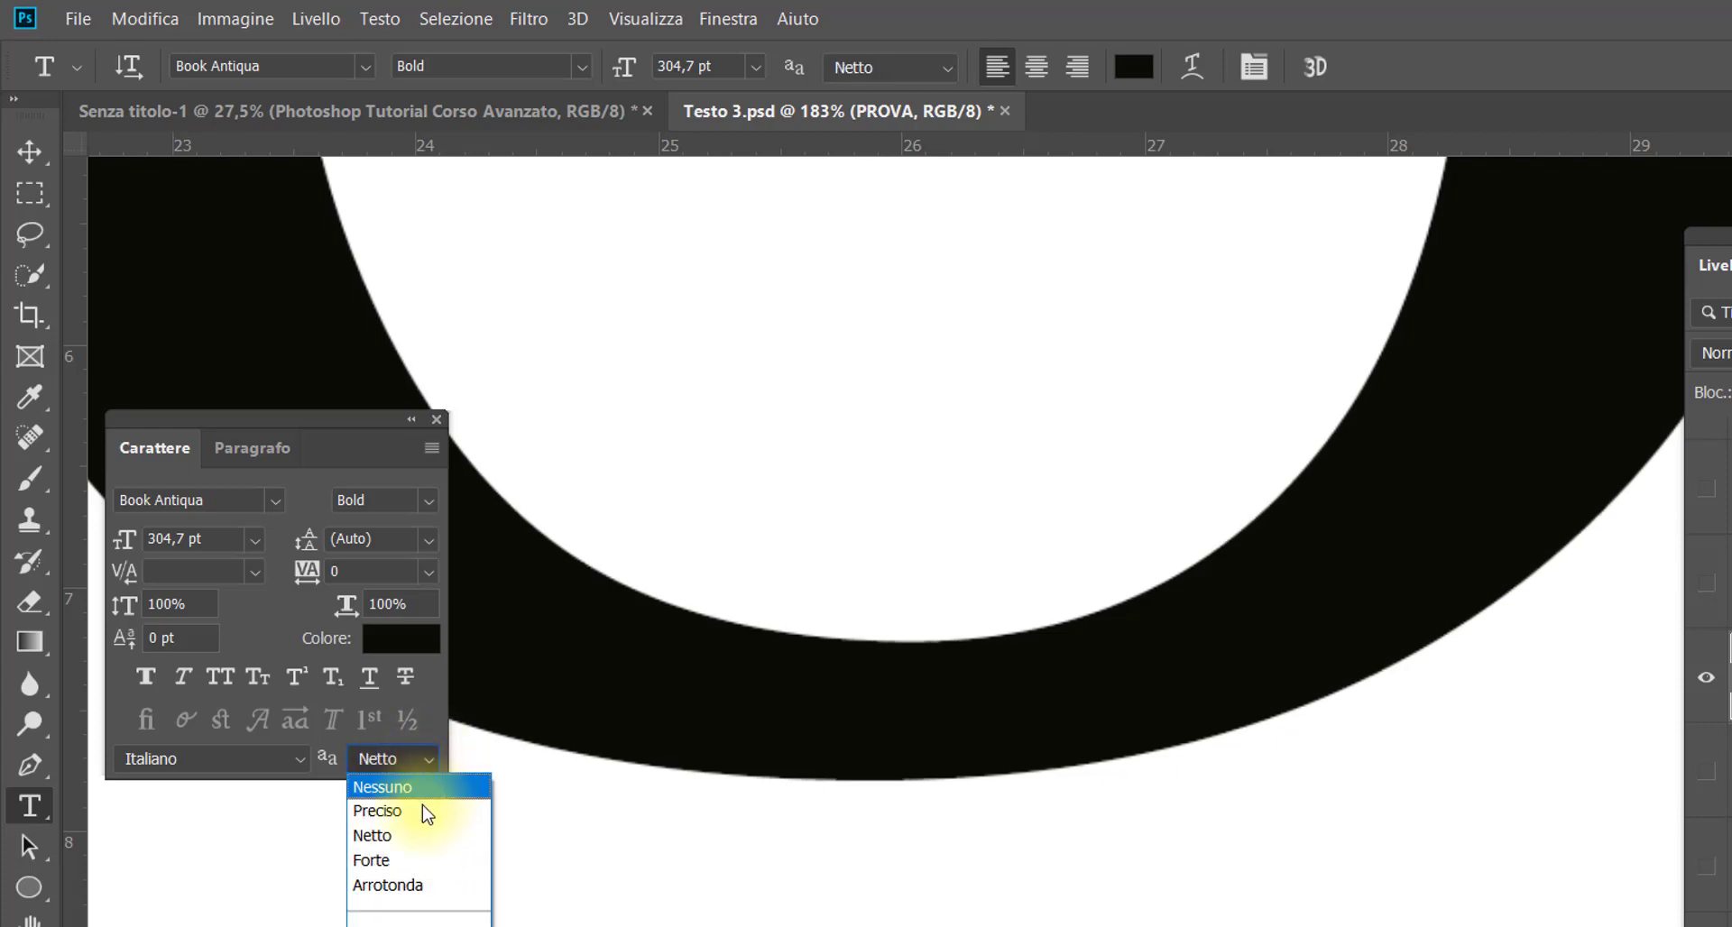
pyautogui.click(415, 885)
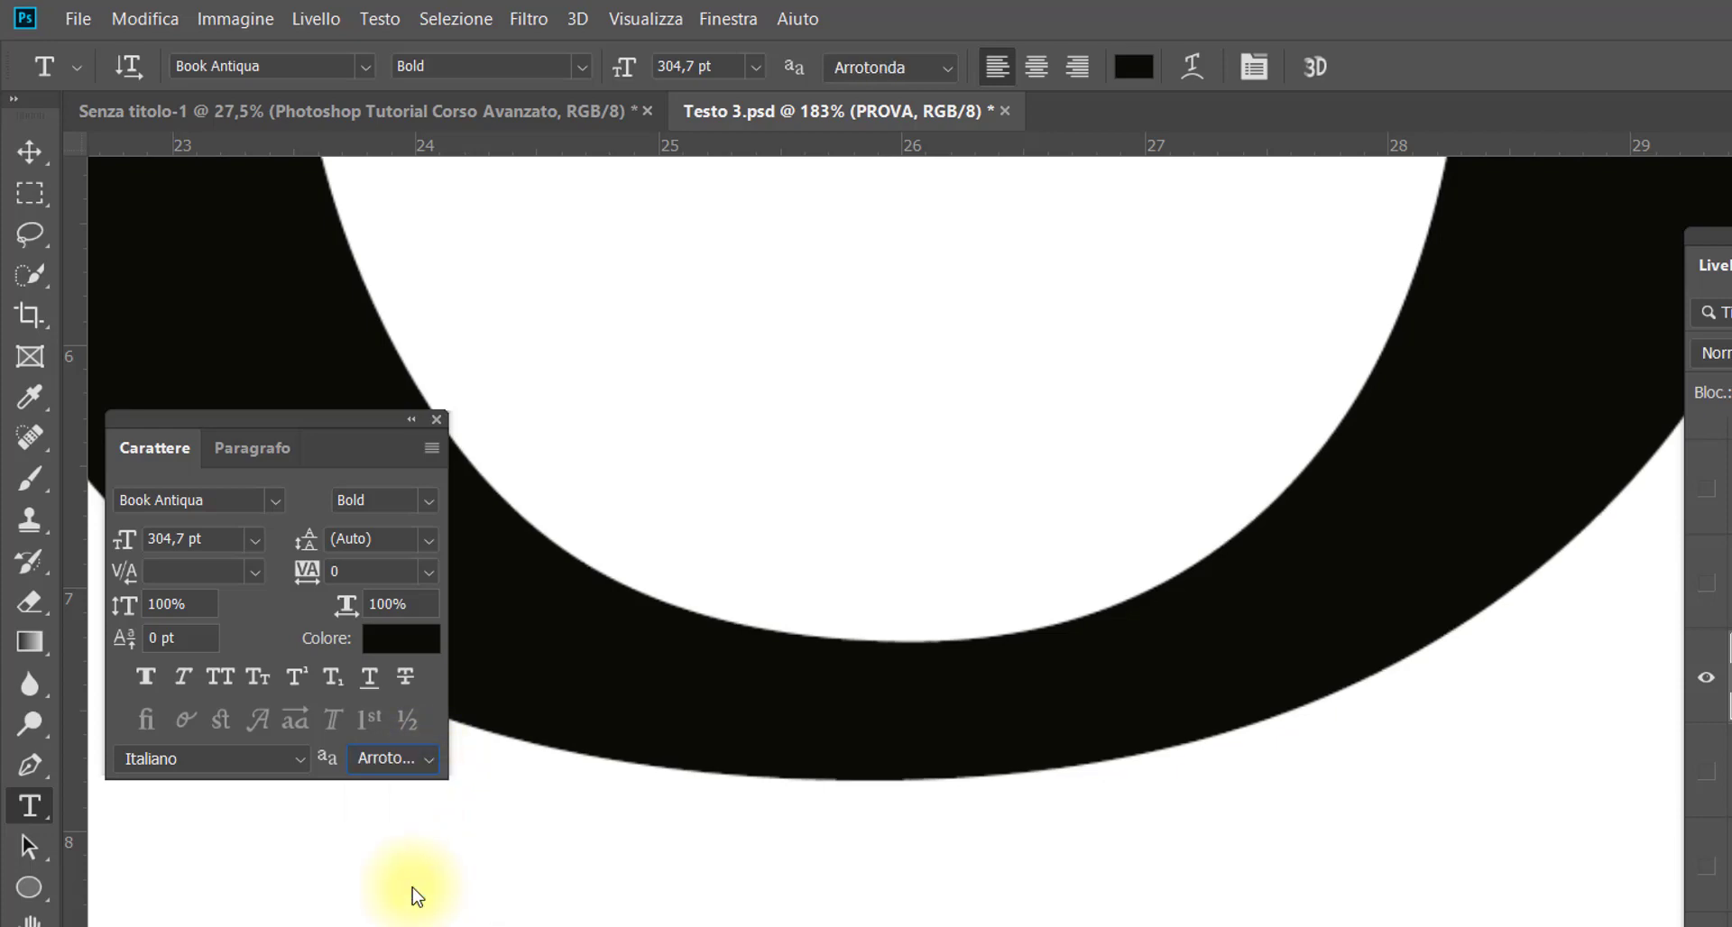
pyautogui.click(430, 760)
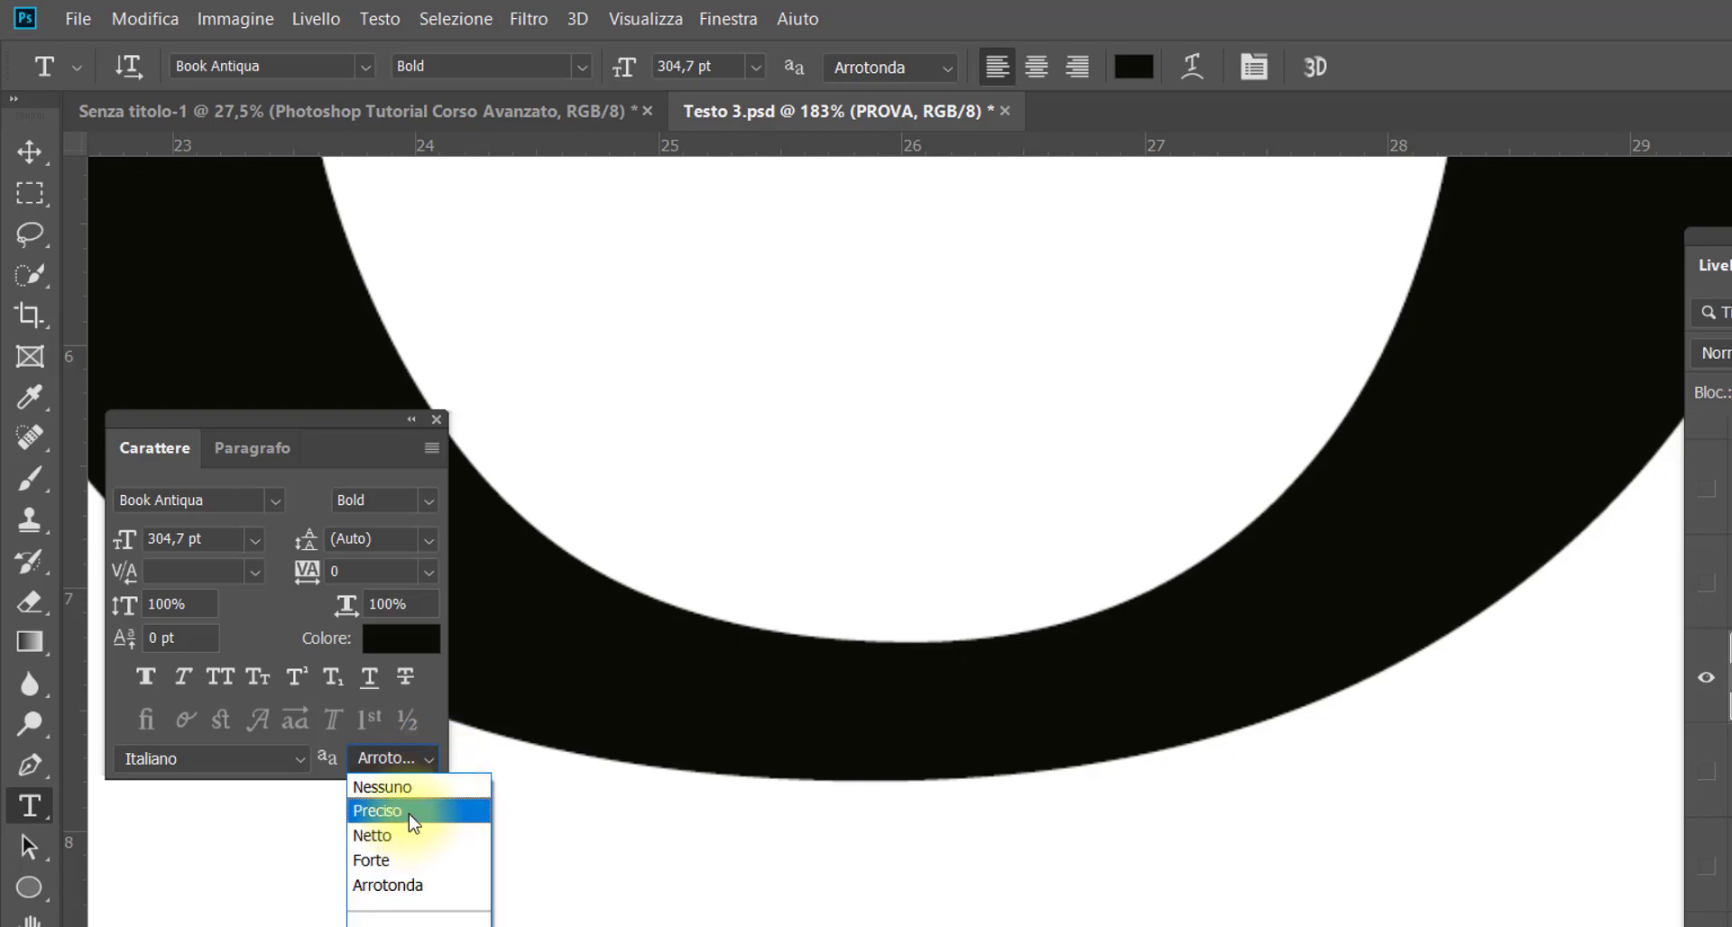
pyautogui.click(409, 814)
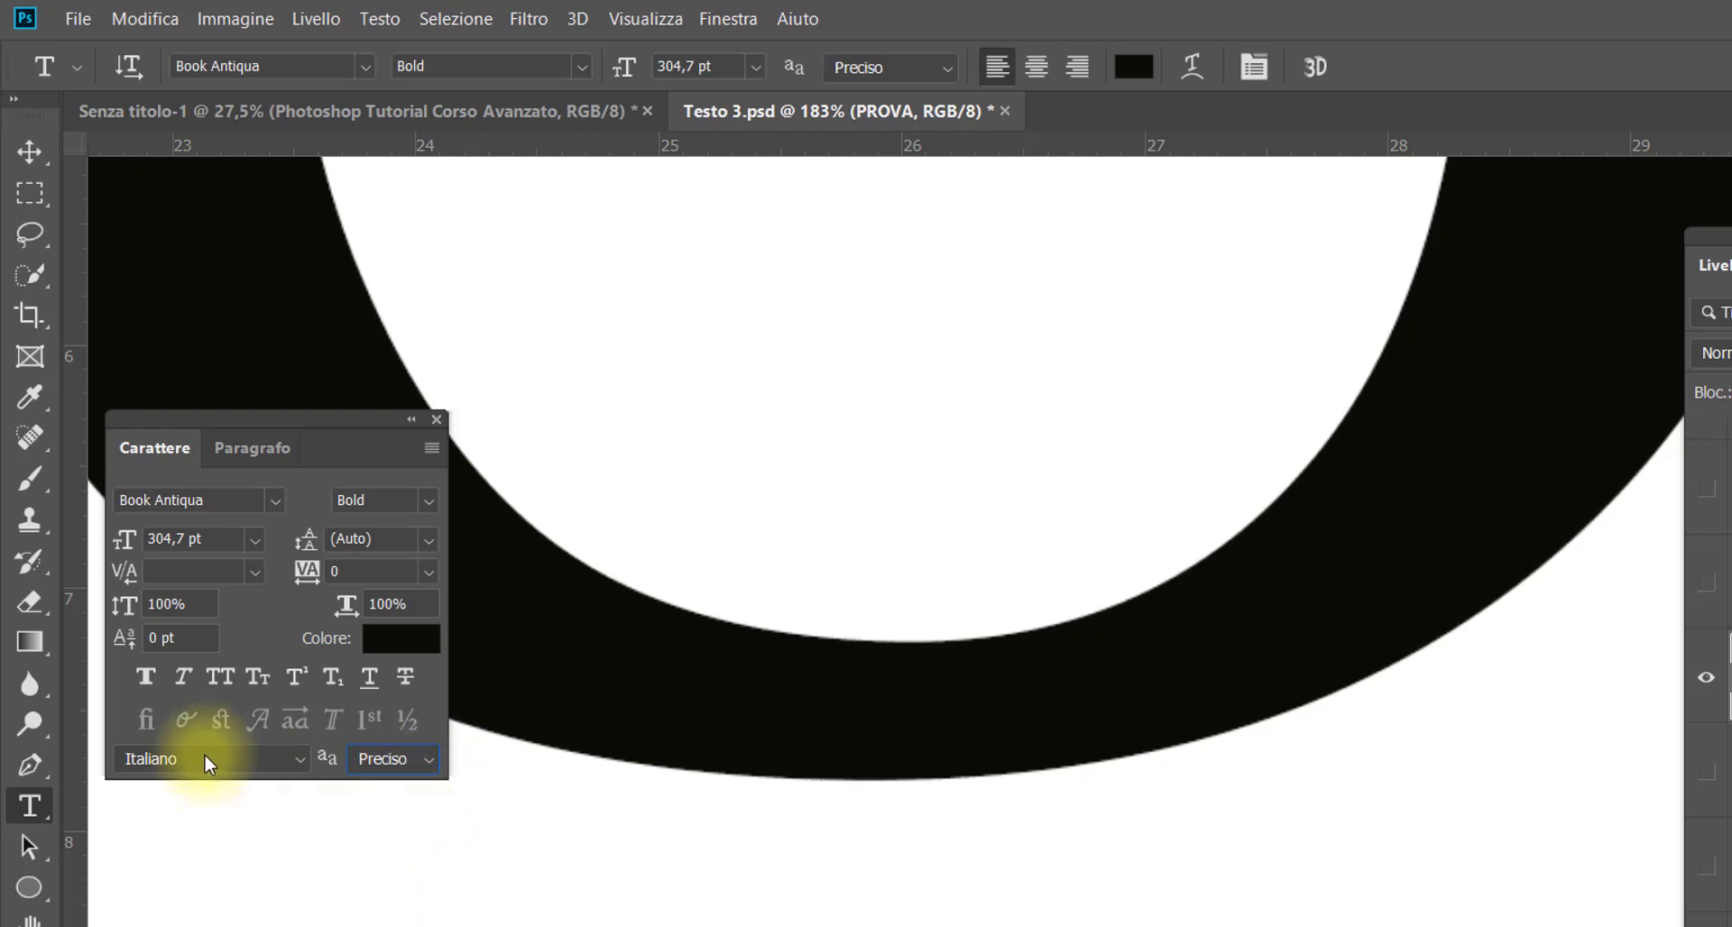
pyautogui.click(302, 756)
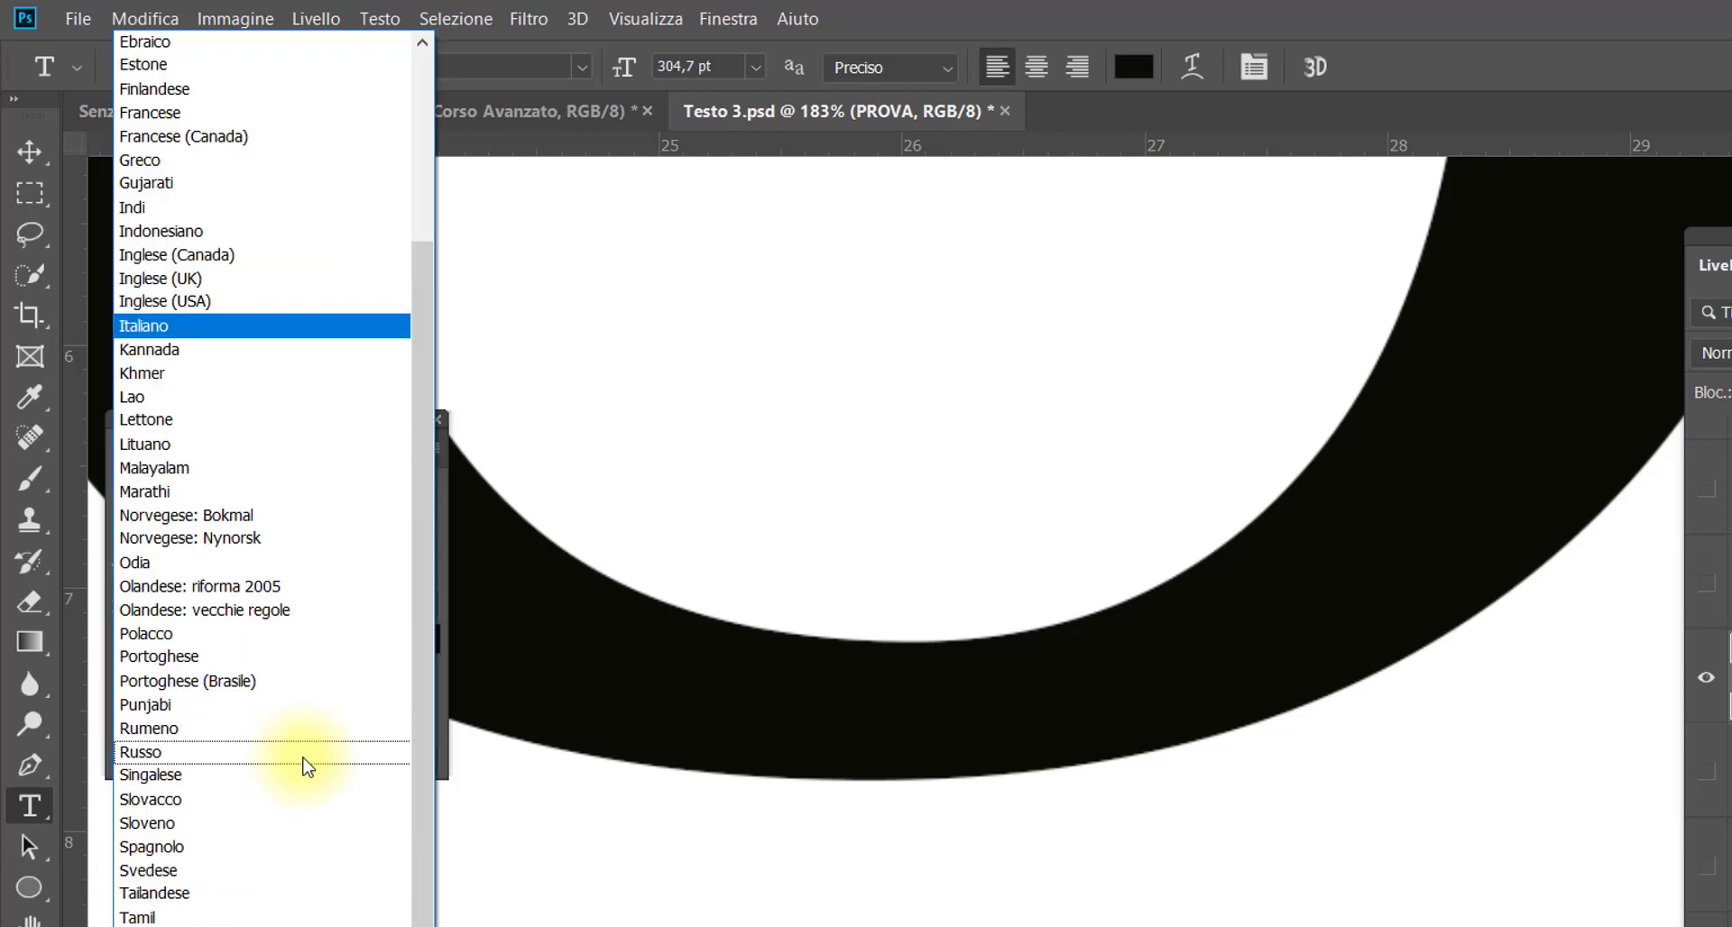
pyautogui.click(267, 327)
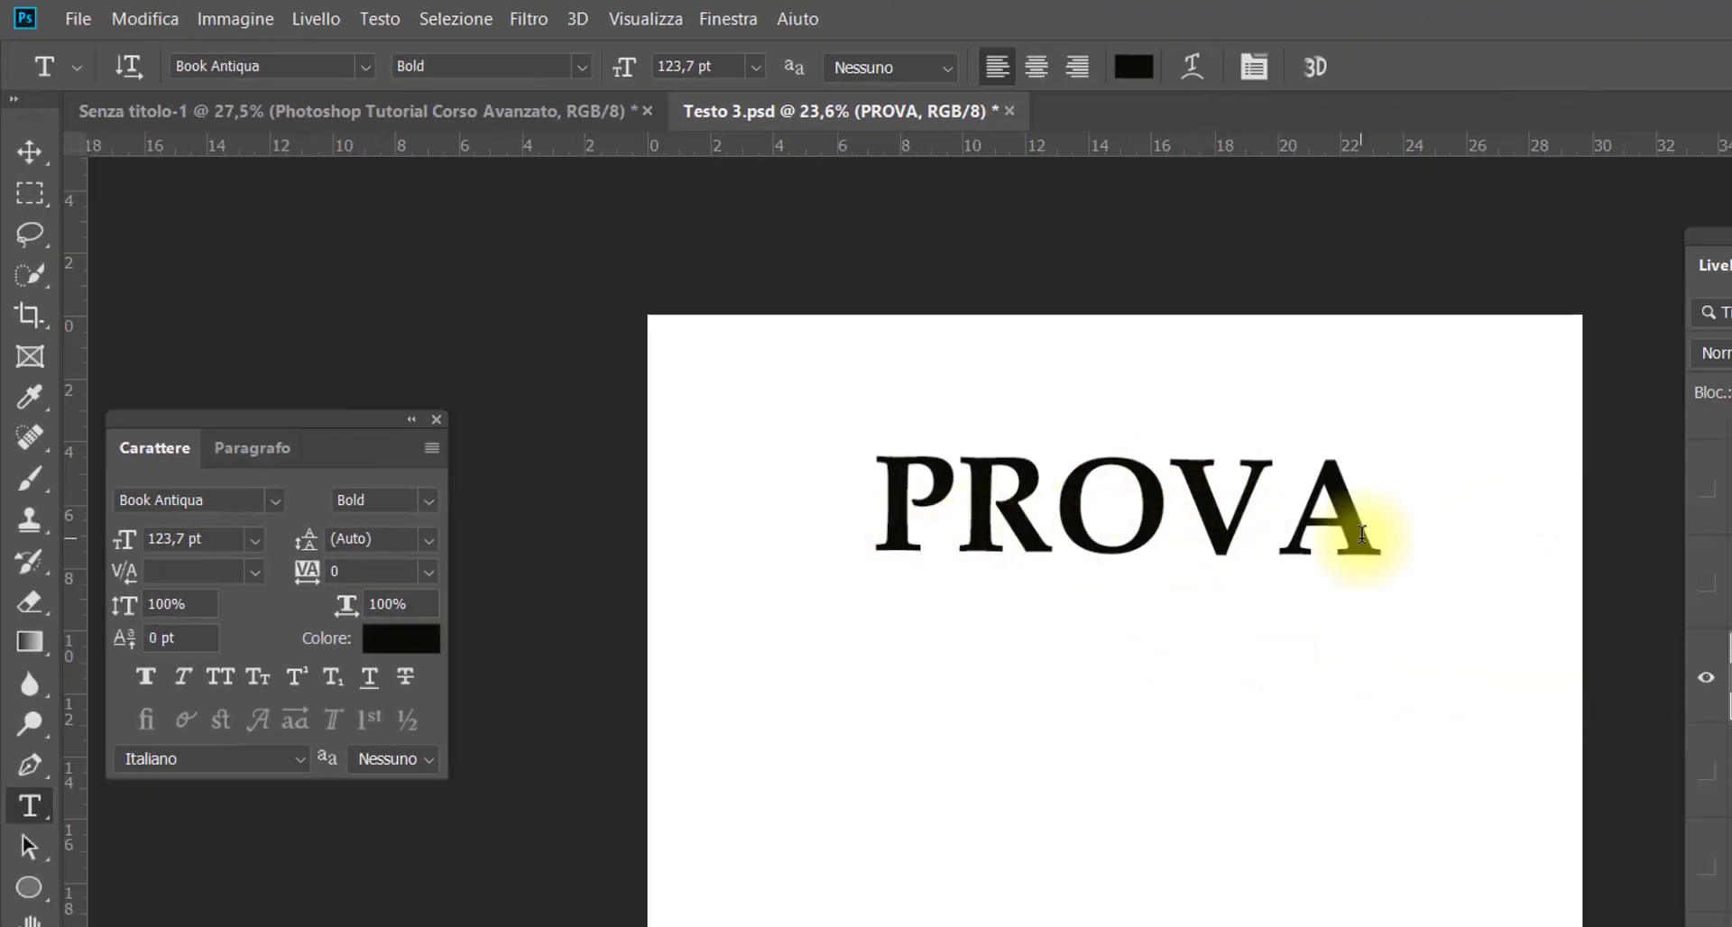
# Try the vertical text orientation toggle and a move, then undo both
pyautogui.click(128, 67)
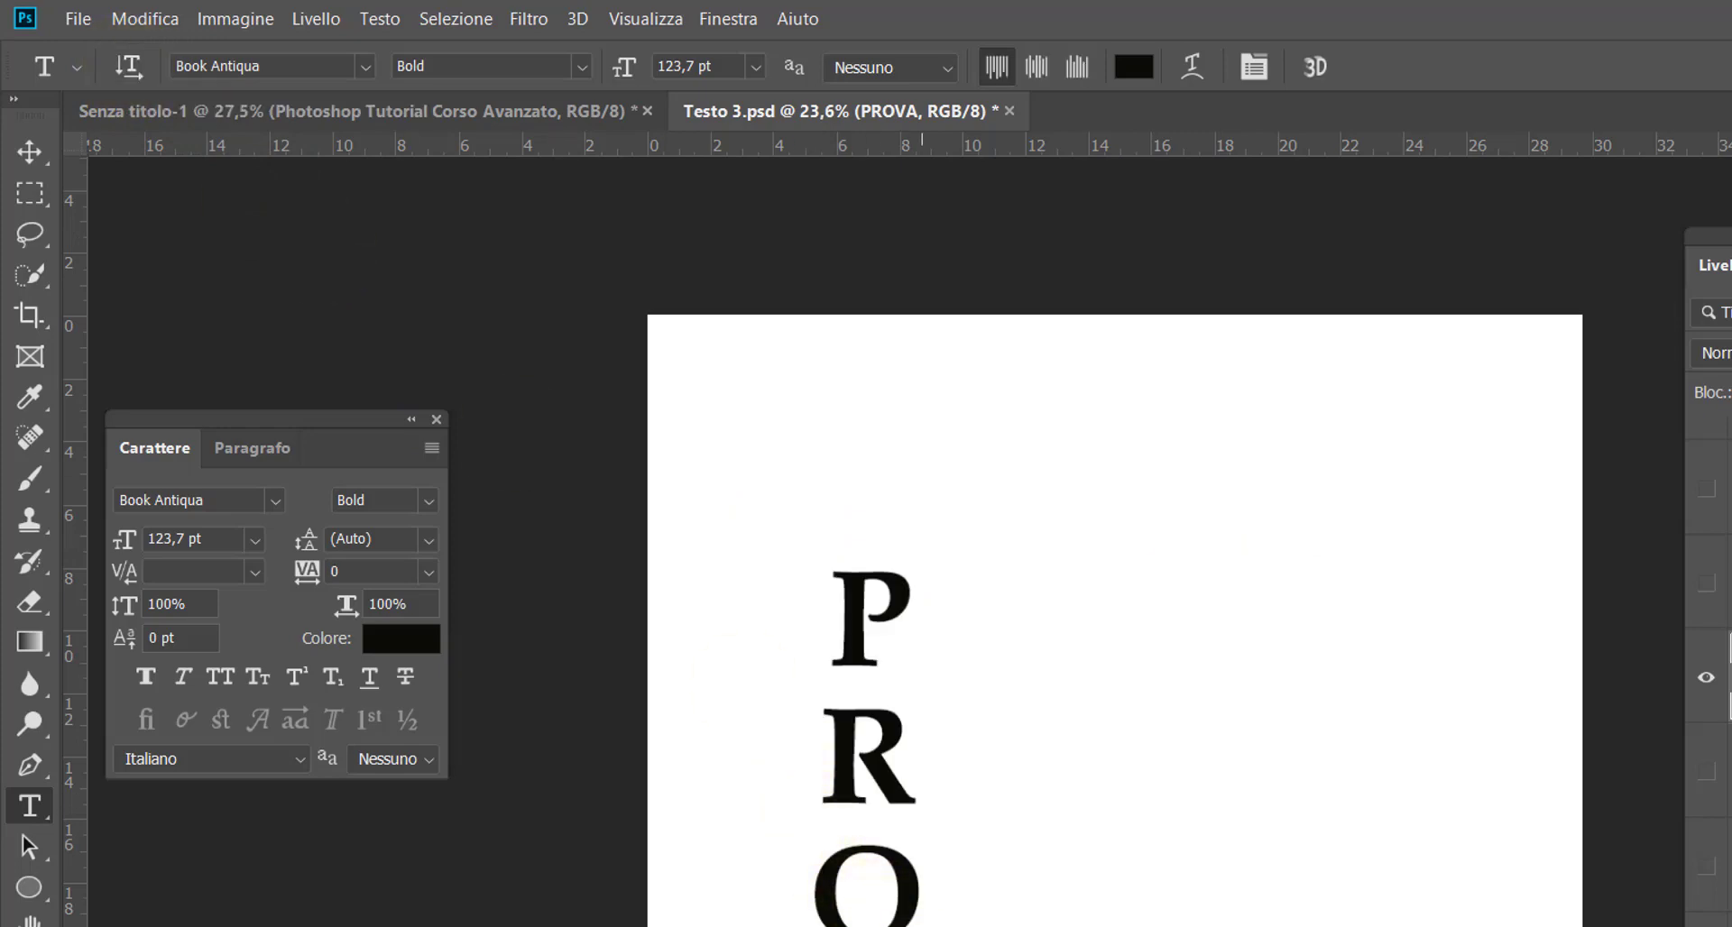
pyautogui.moveTo(888, 921); pyautogui.dragTo(1127, 752)
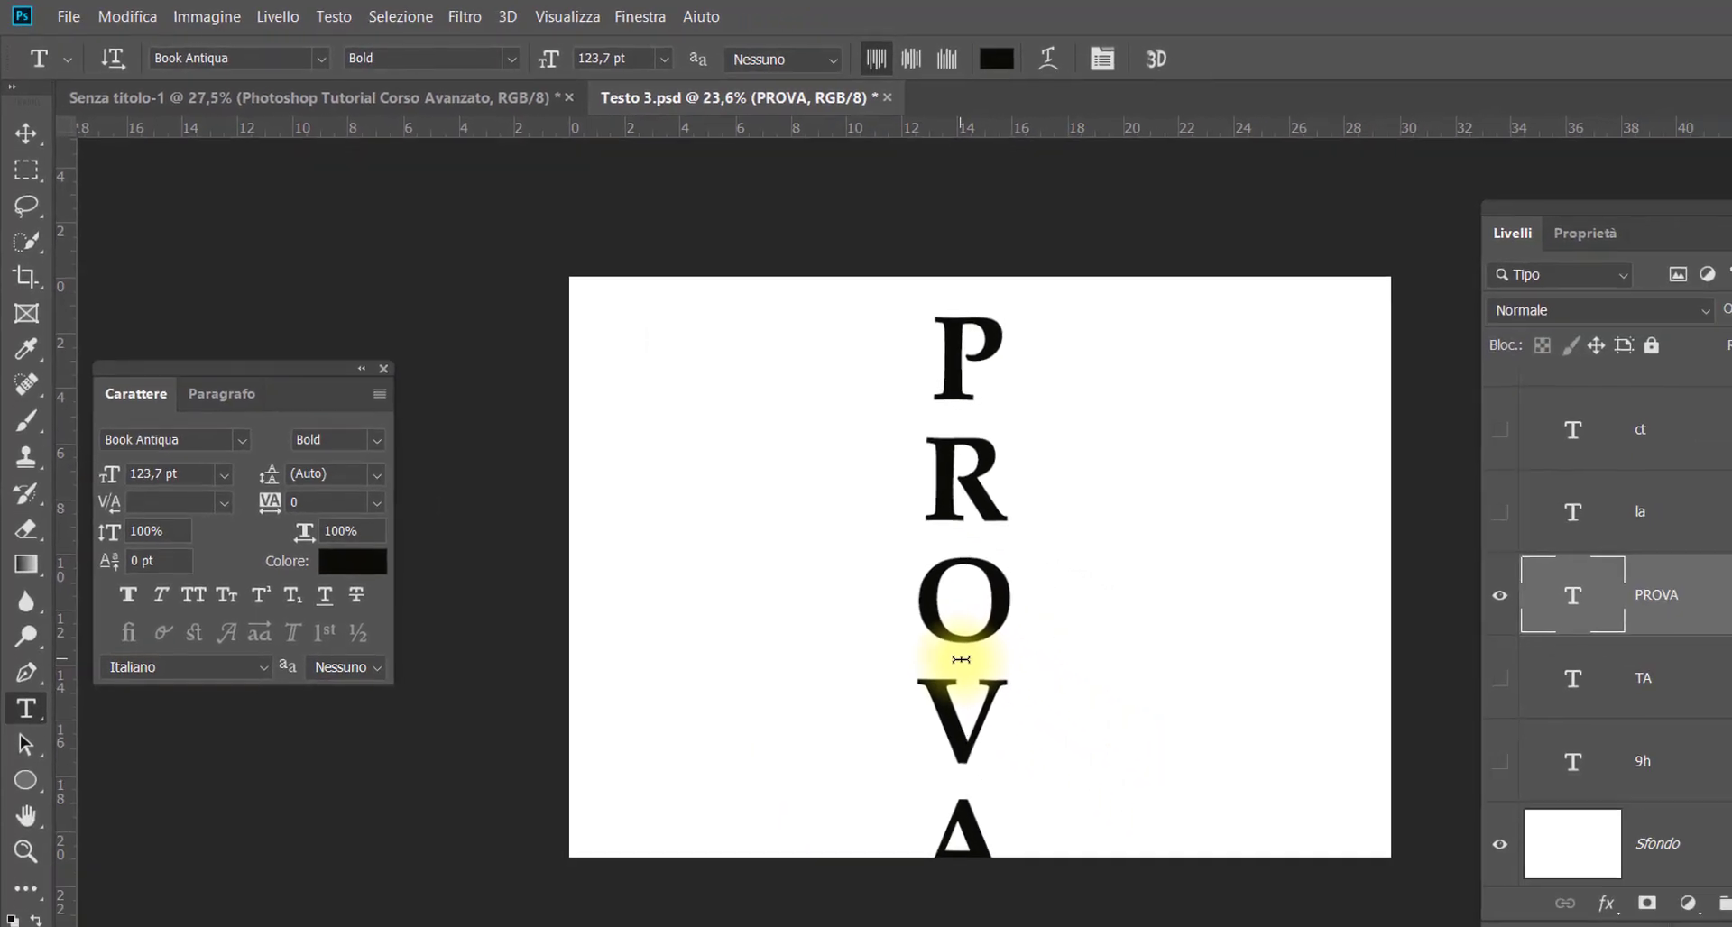
pyautogui.hotkey('ctrl', 'z')
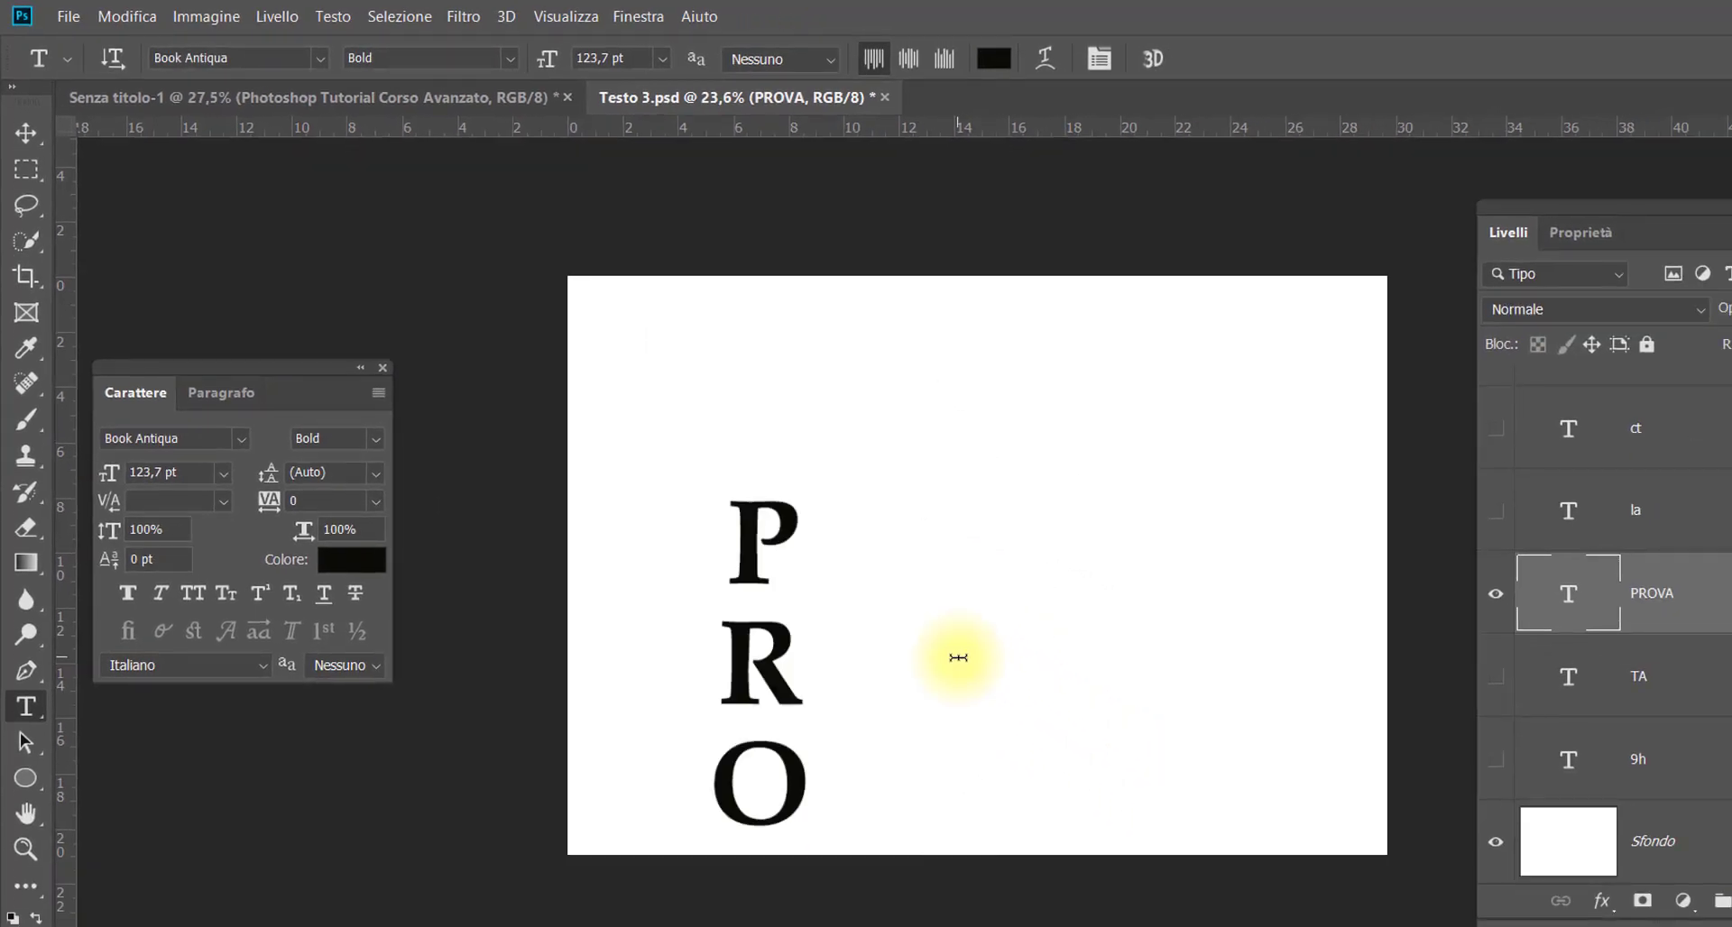
pyautogui.hotkey('ctrl', 'z')
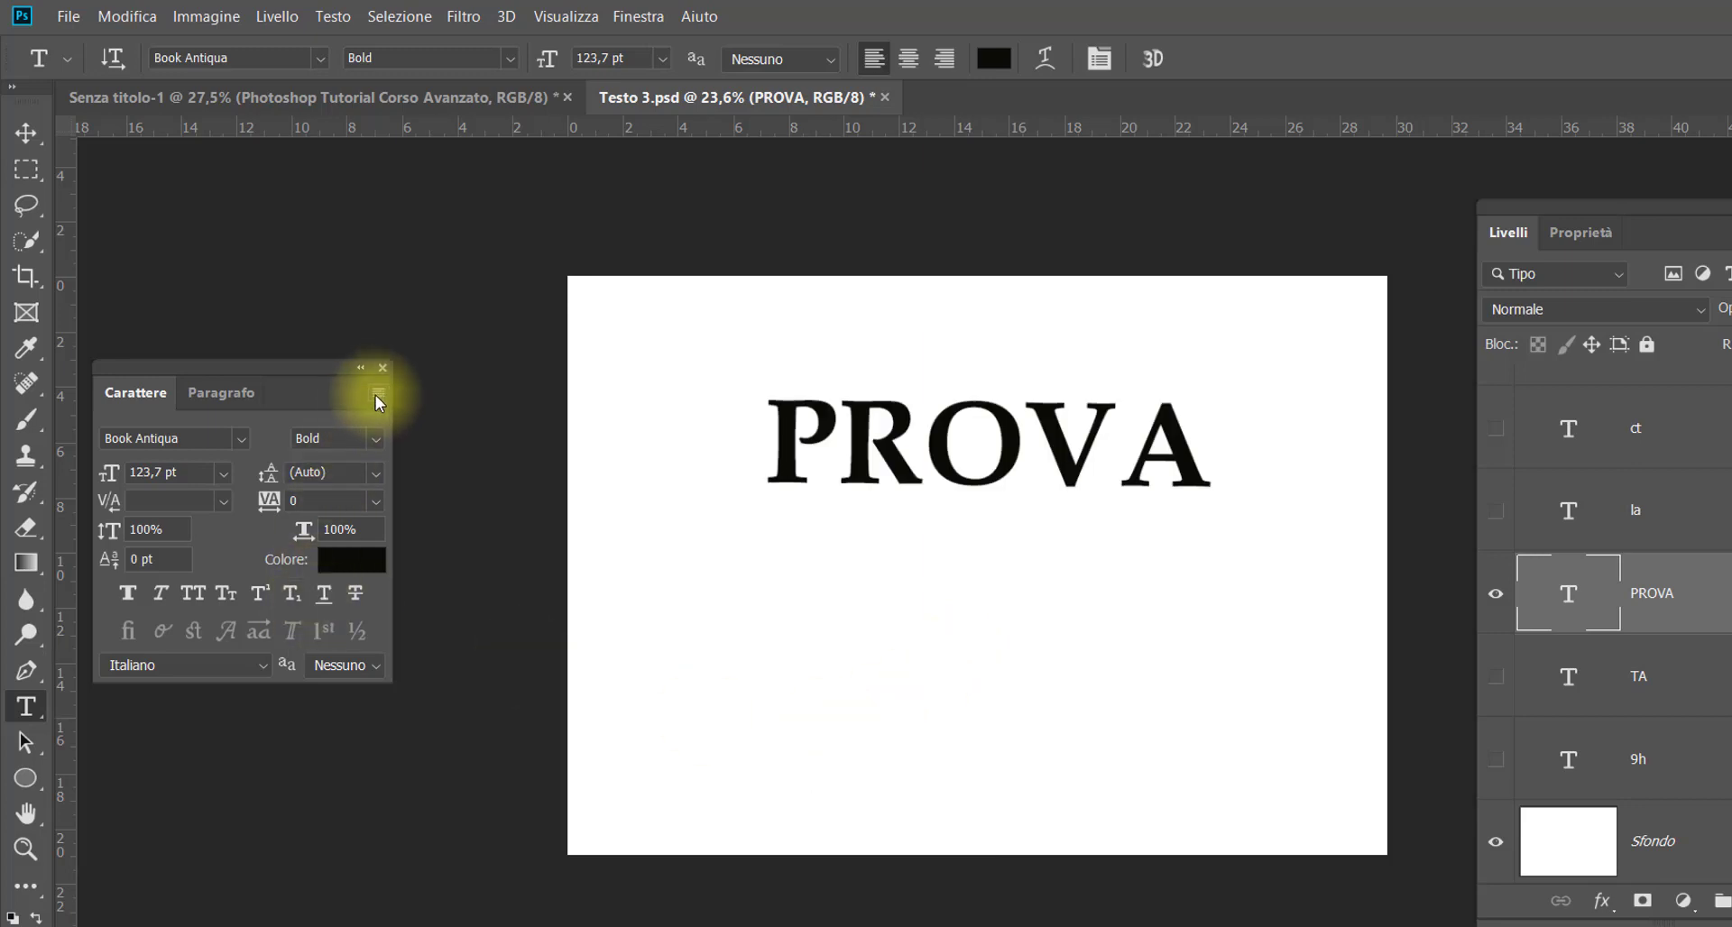
# Switch PROVA to vertical orientation from the Character panel menu
pyautogui.click(378, 394)
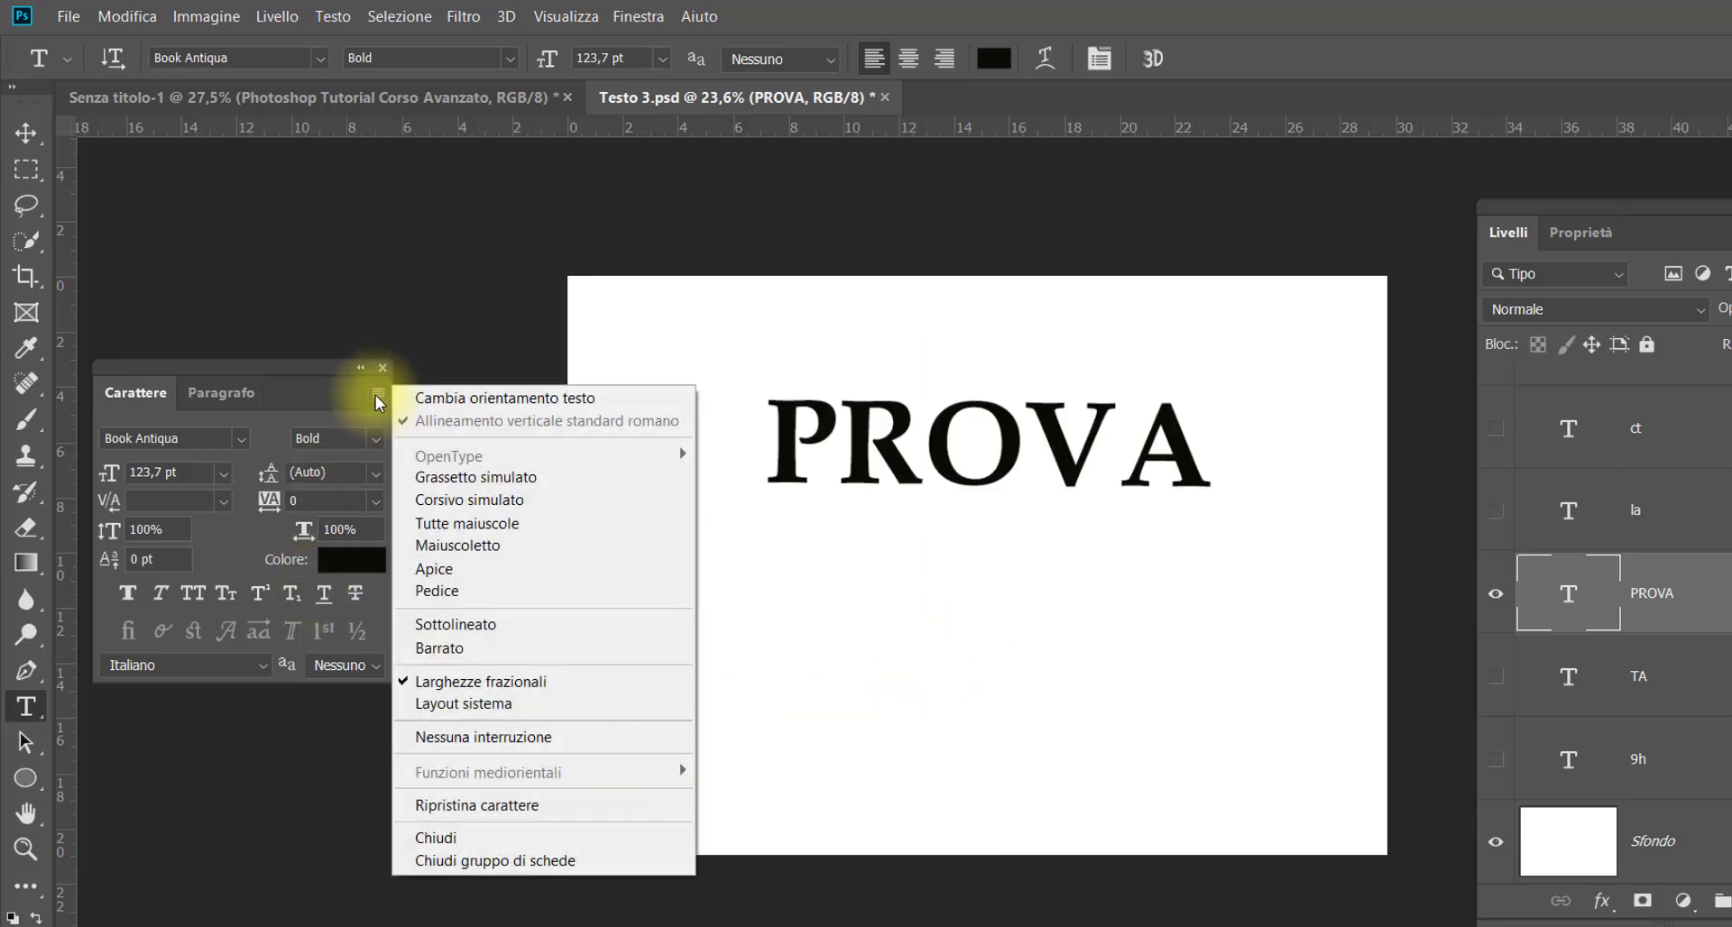
pyautogui.click(440, 402)
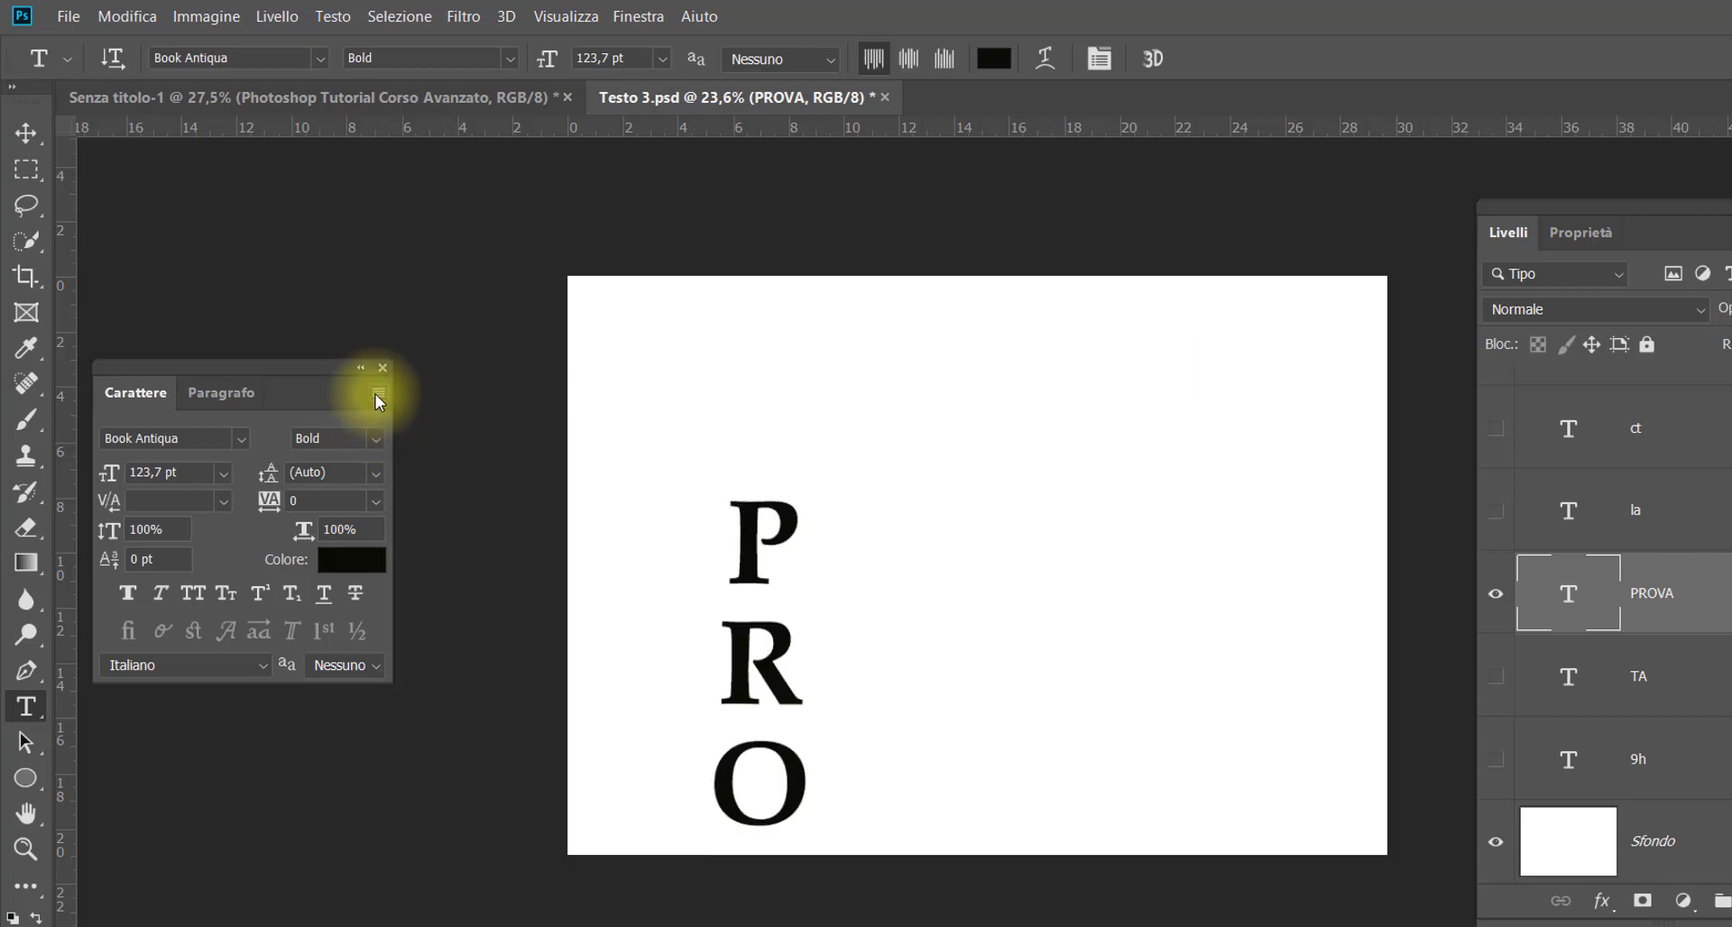
pyautogui.click(378, 397)
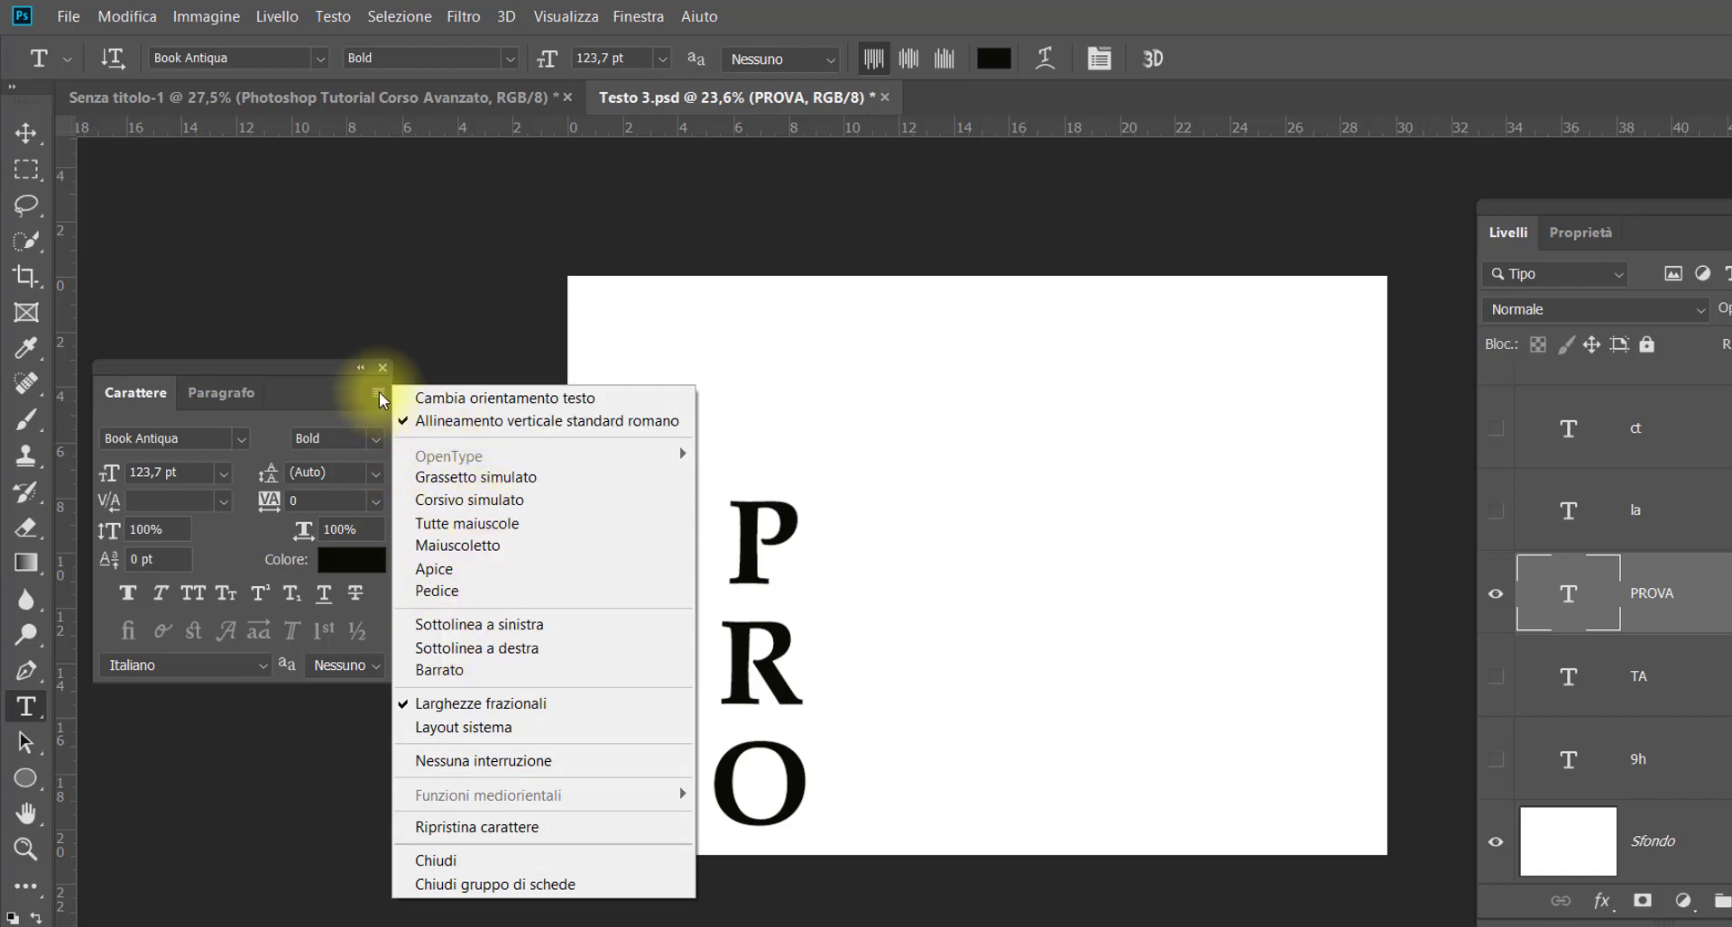
pyautogui.click(378, 395)
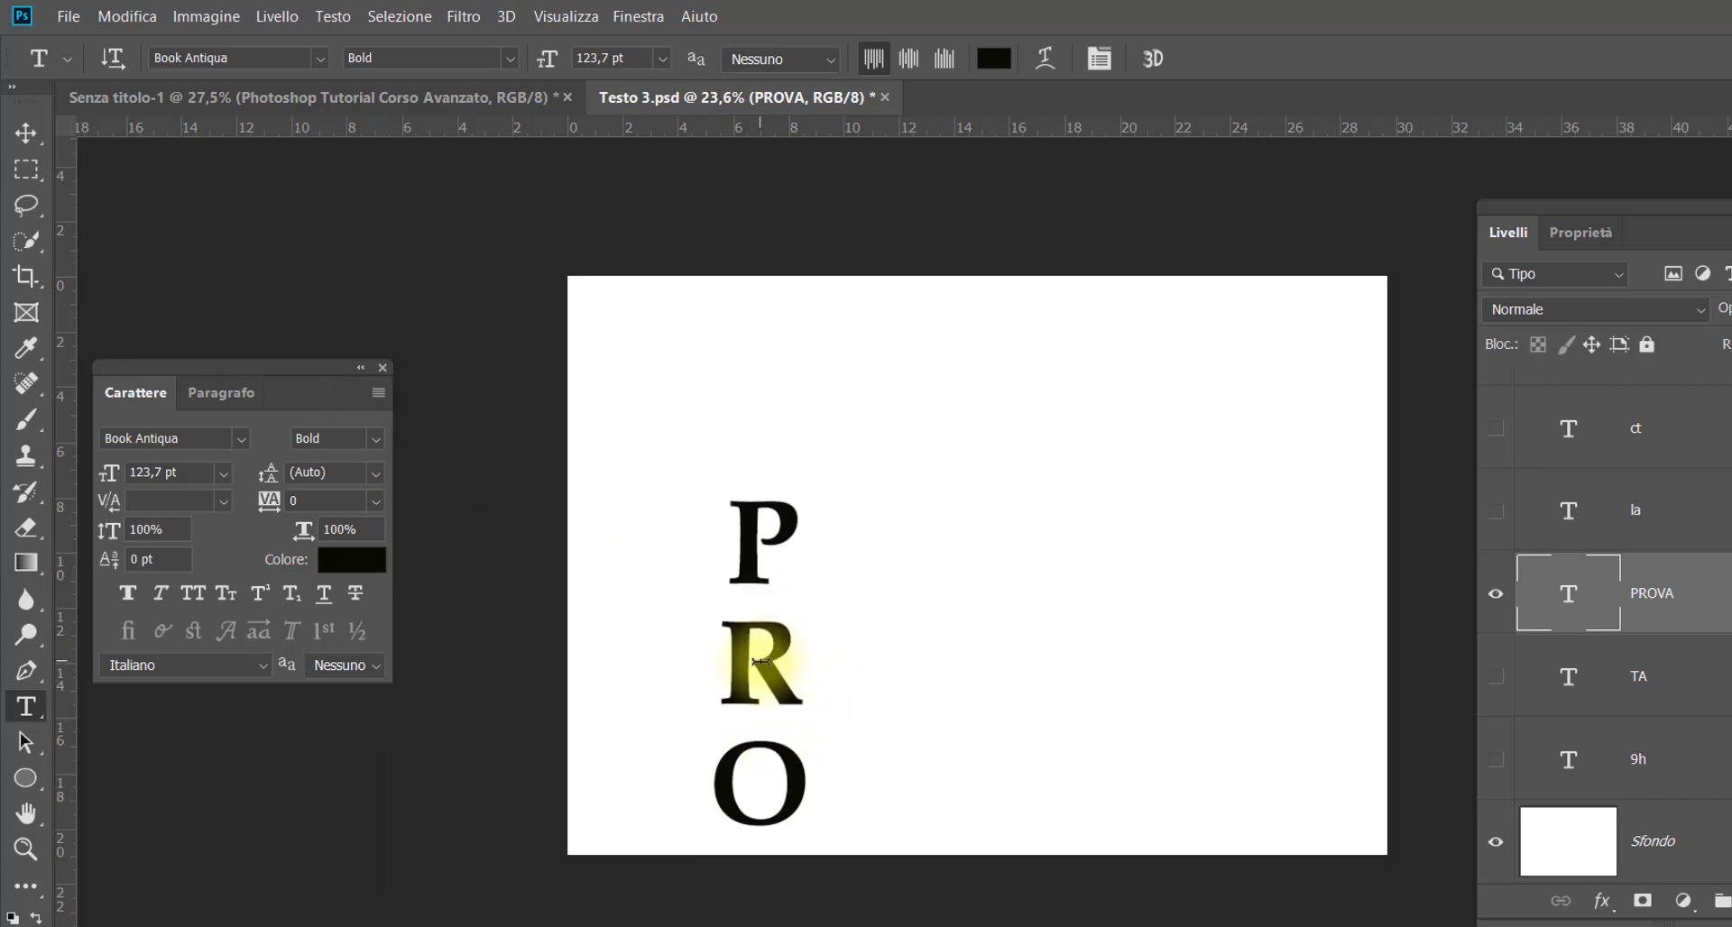
pyautogui.rightClick(760, 661)
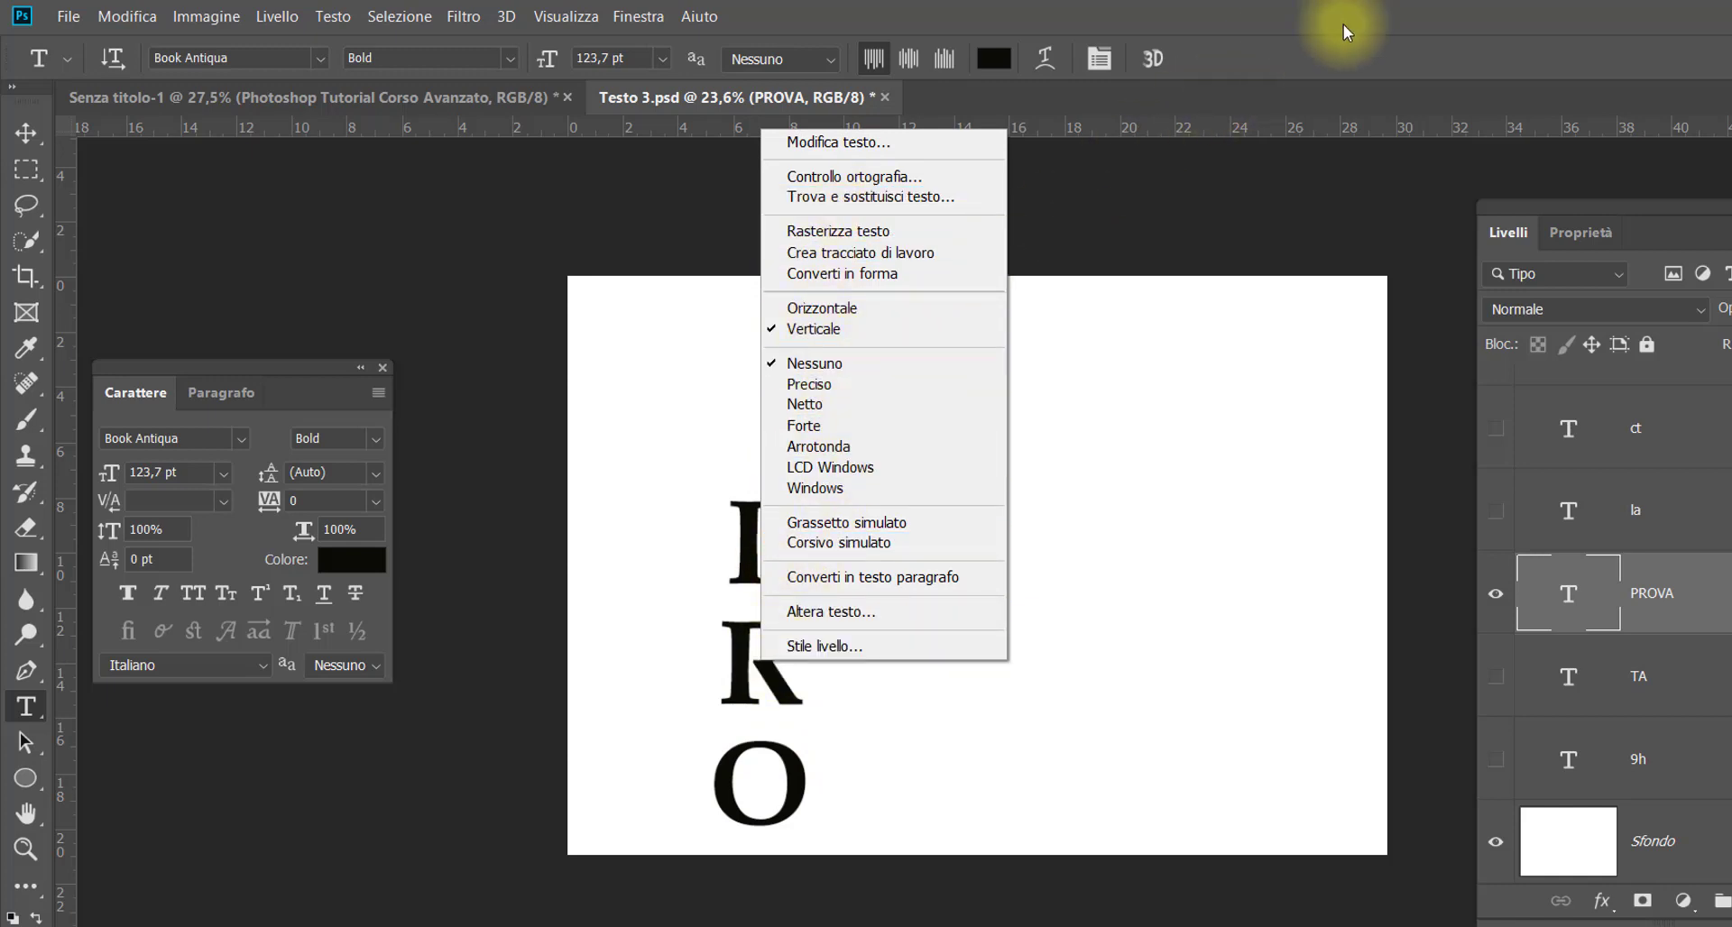
# Move PROVA up and cancel a test letter 'a' typed between R and O
pyautogui.press('Escape')
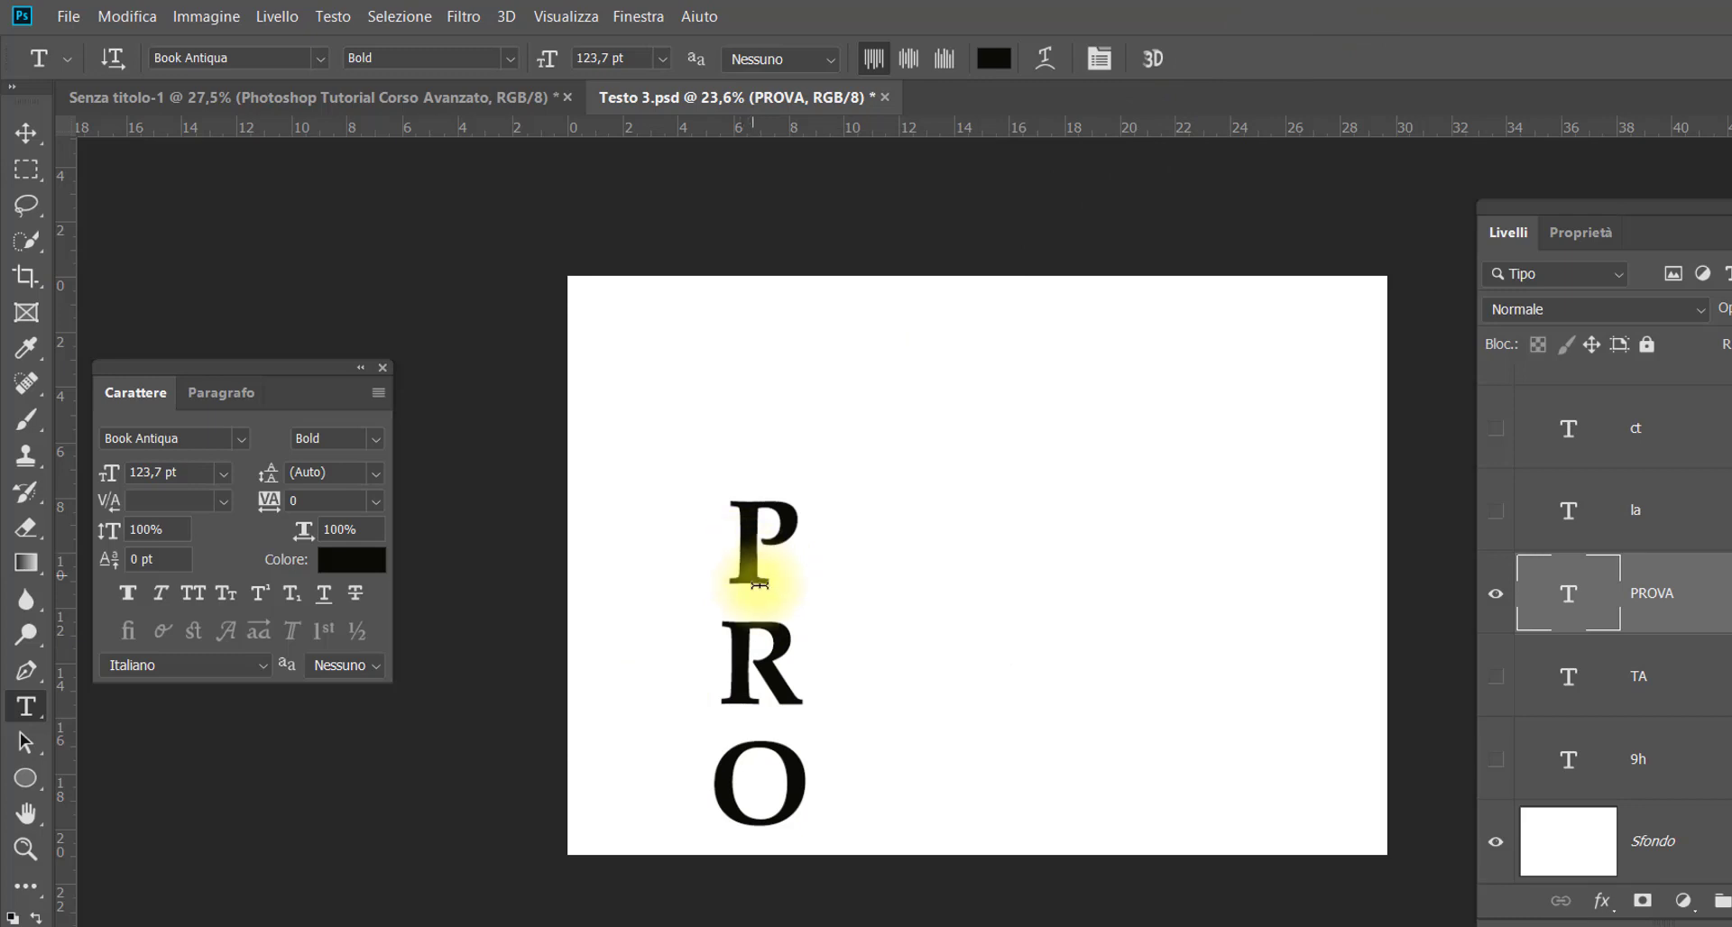
pyautogui.moveTo(773, 751); pyautogui.dragTo(990, 552)
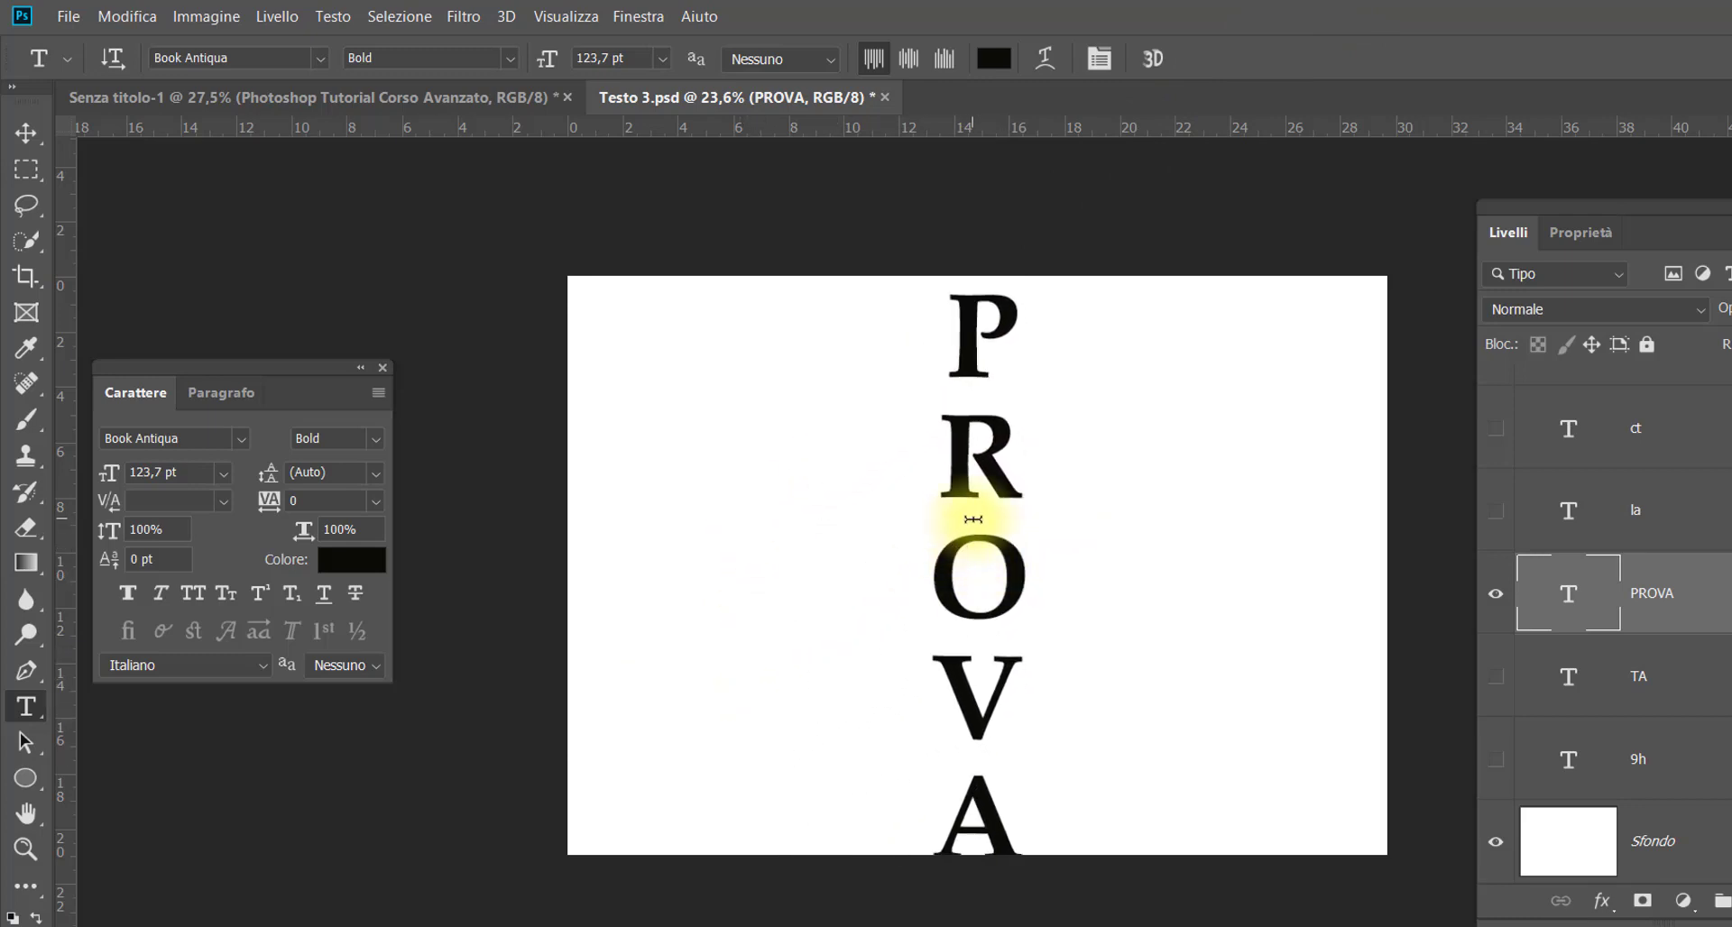
pyautogui.click(971, 518)
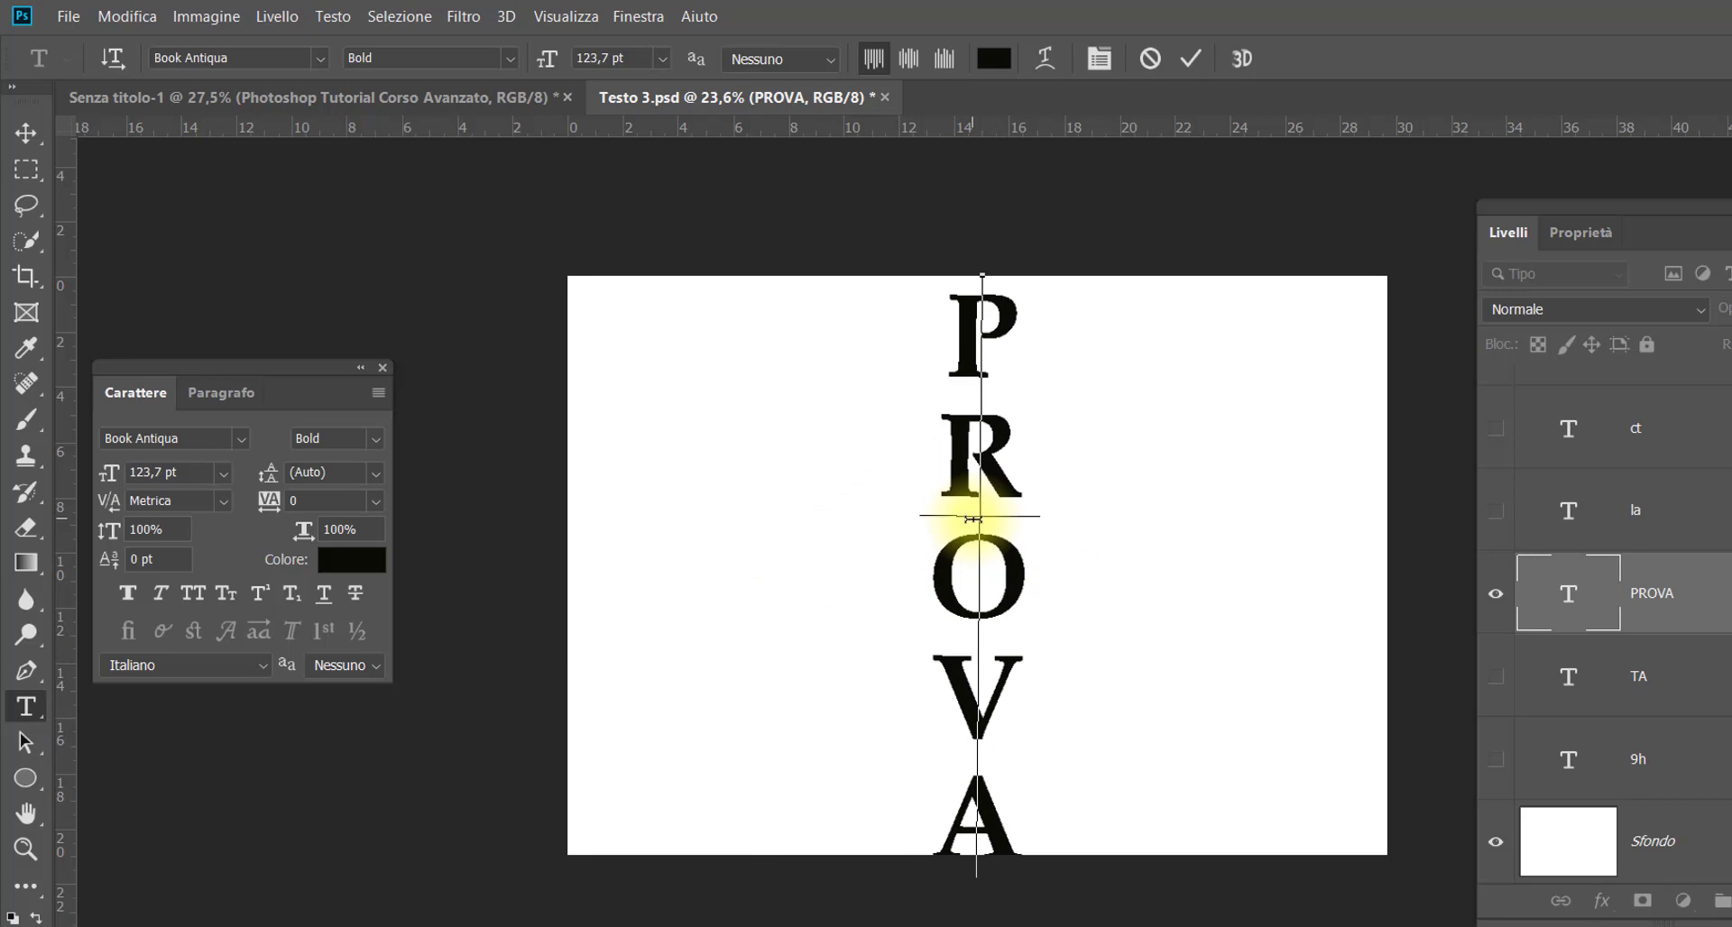
pyautogui.write('a')
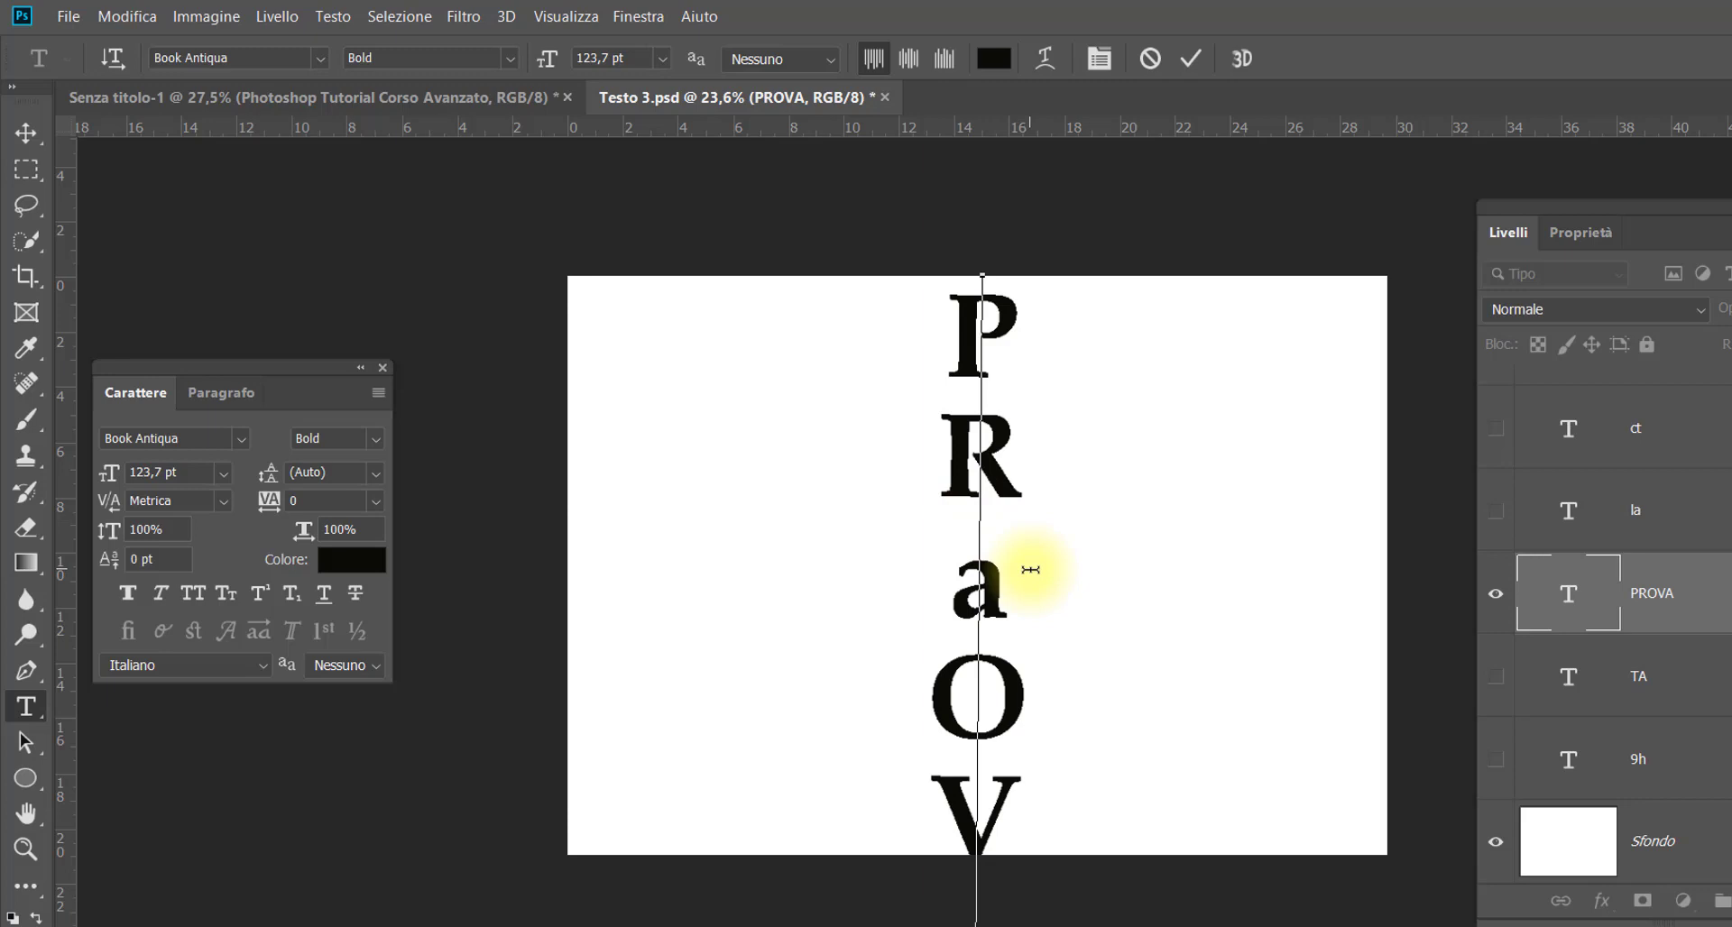
pyautogui.press('Escape')
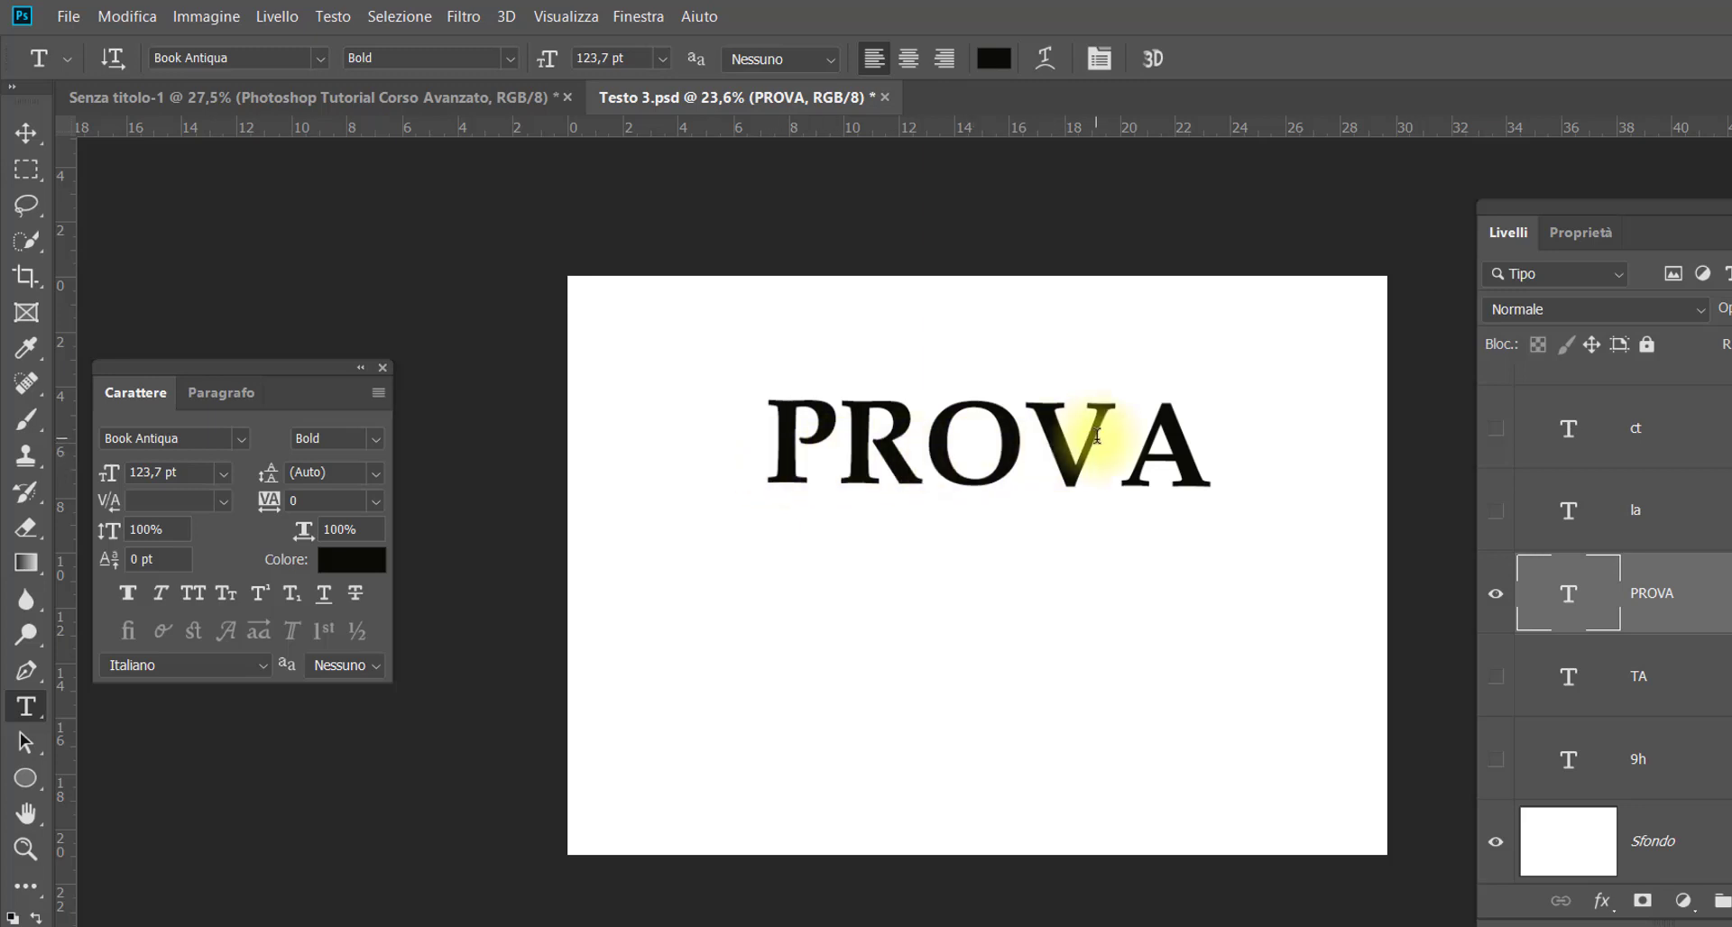
# Rotate the PROVA text a quarter turn with Free Transform
pyautogui.hotkey('ctrl', 't')
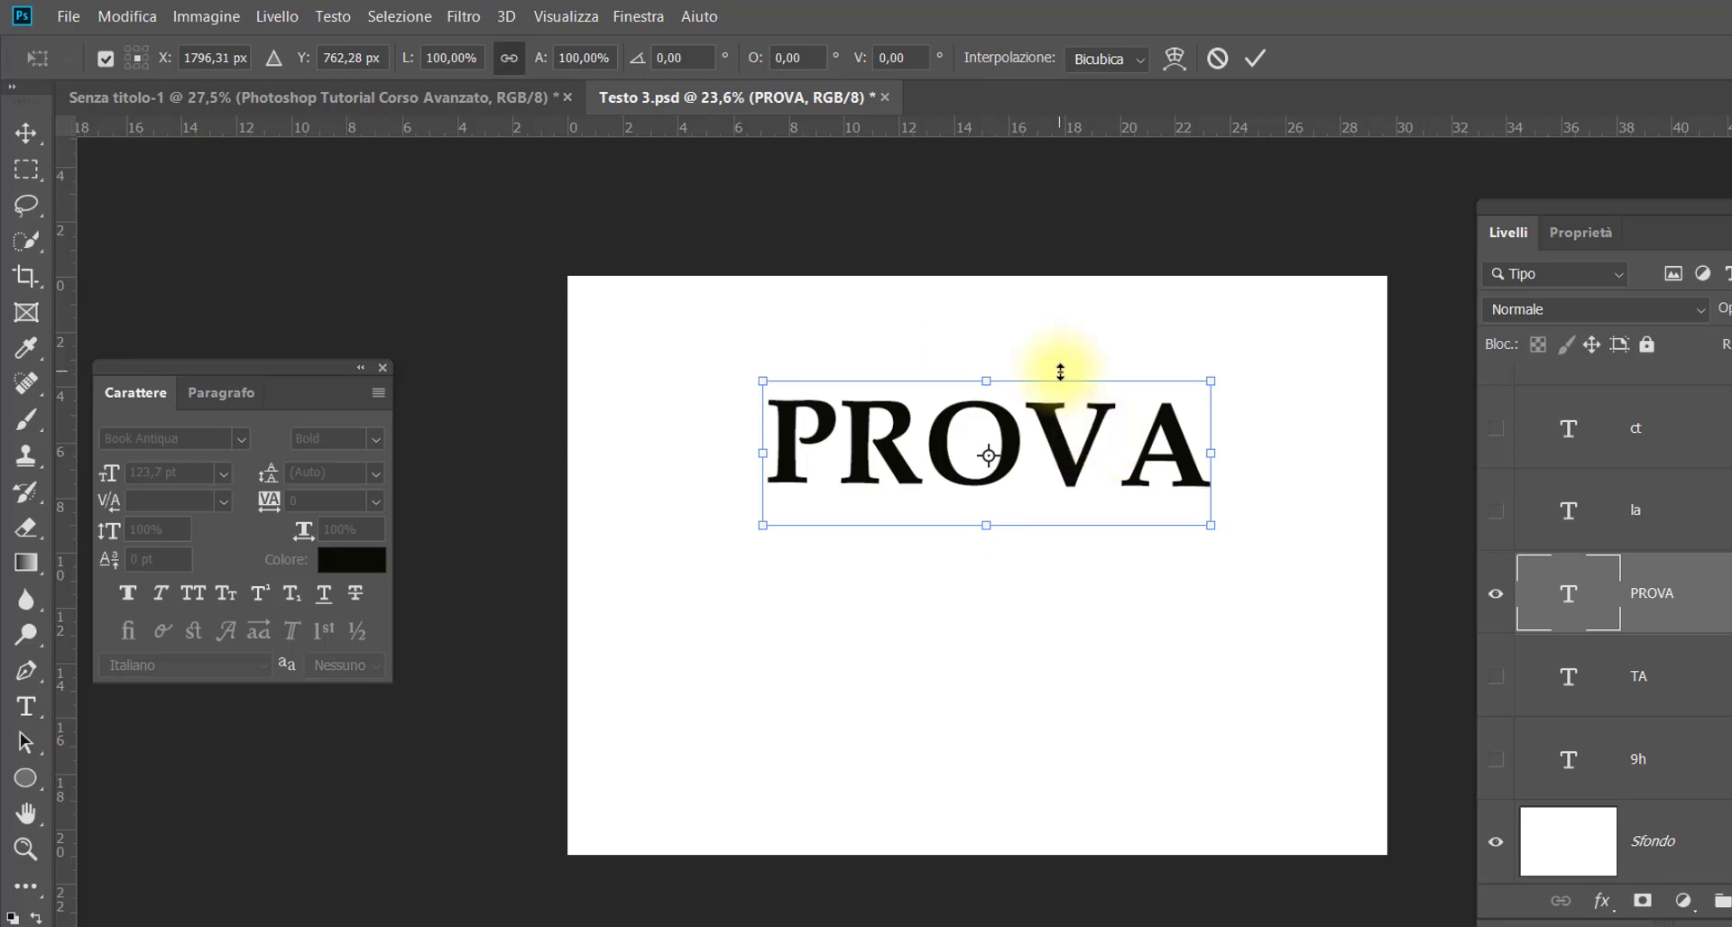
pyautogui.moveTo(1257, 384)
pyautogui.mouseDown()
pyautogui.moveTo(1087, 835)
pyautogui.moveTo(1275, 657)
pyautogui.moveTo(1256, 163)
pyautogui.moveTo(1121, 19)
pyautogui.moveTo(842, 7)
pyautogui.moveTo(866, 9)
pyautogui.mouseUp()
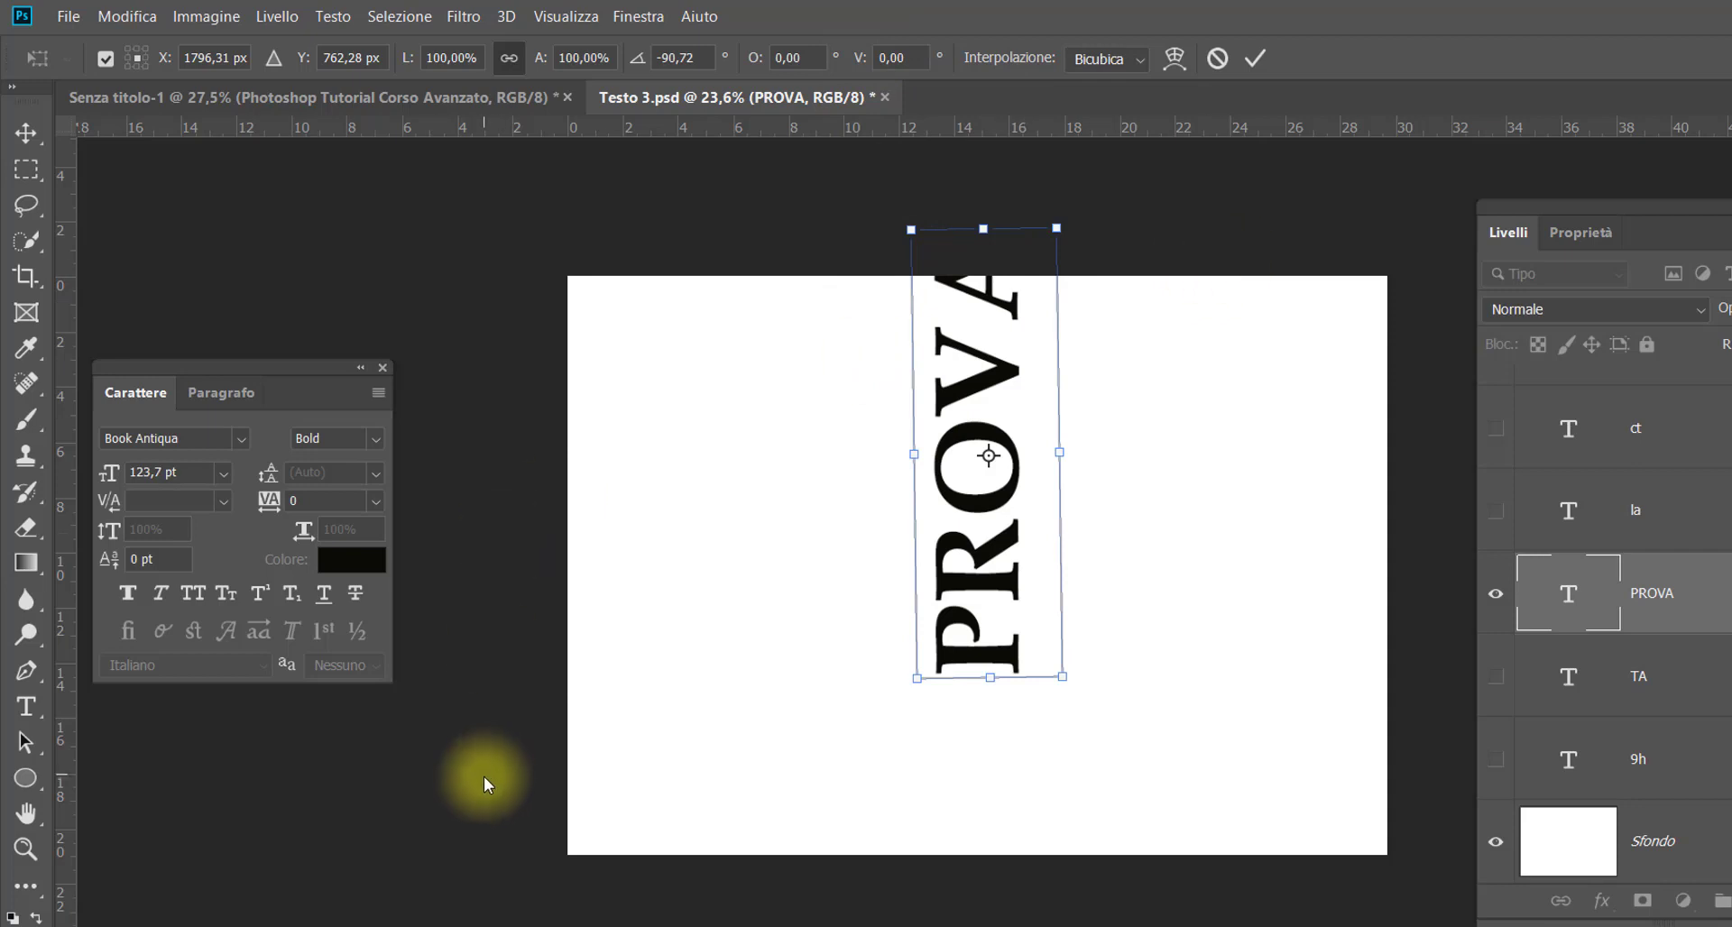
pyautogui.press('Return')
# Insert a lowercase d between R and O so it reads PRdOVA, and commit
pyautogui.click(983, 523)
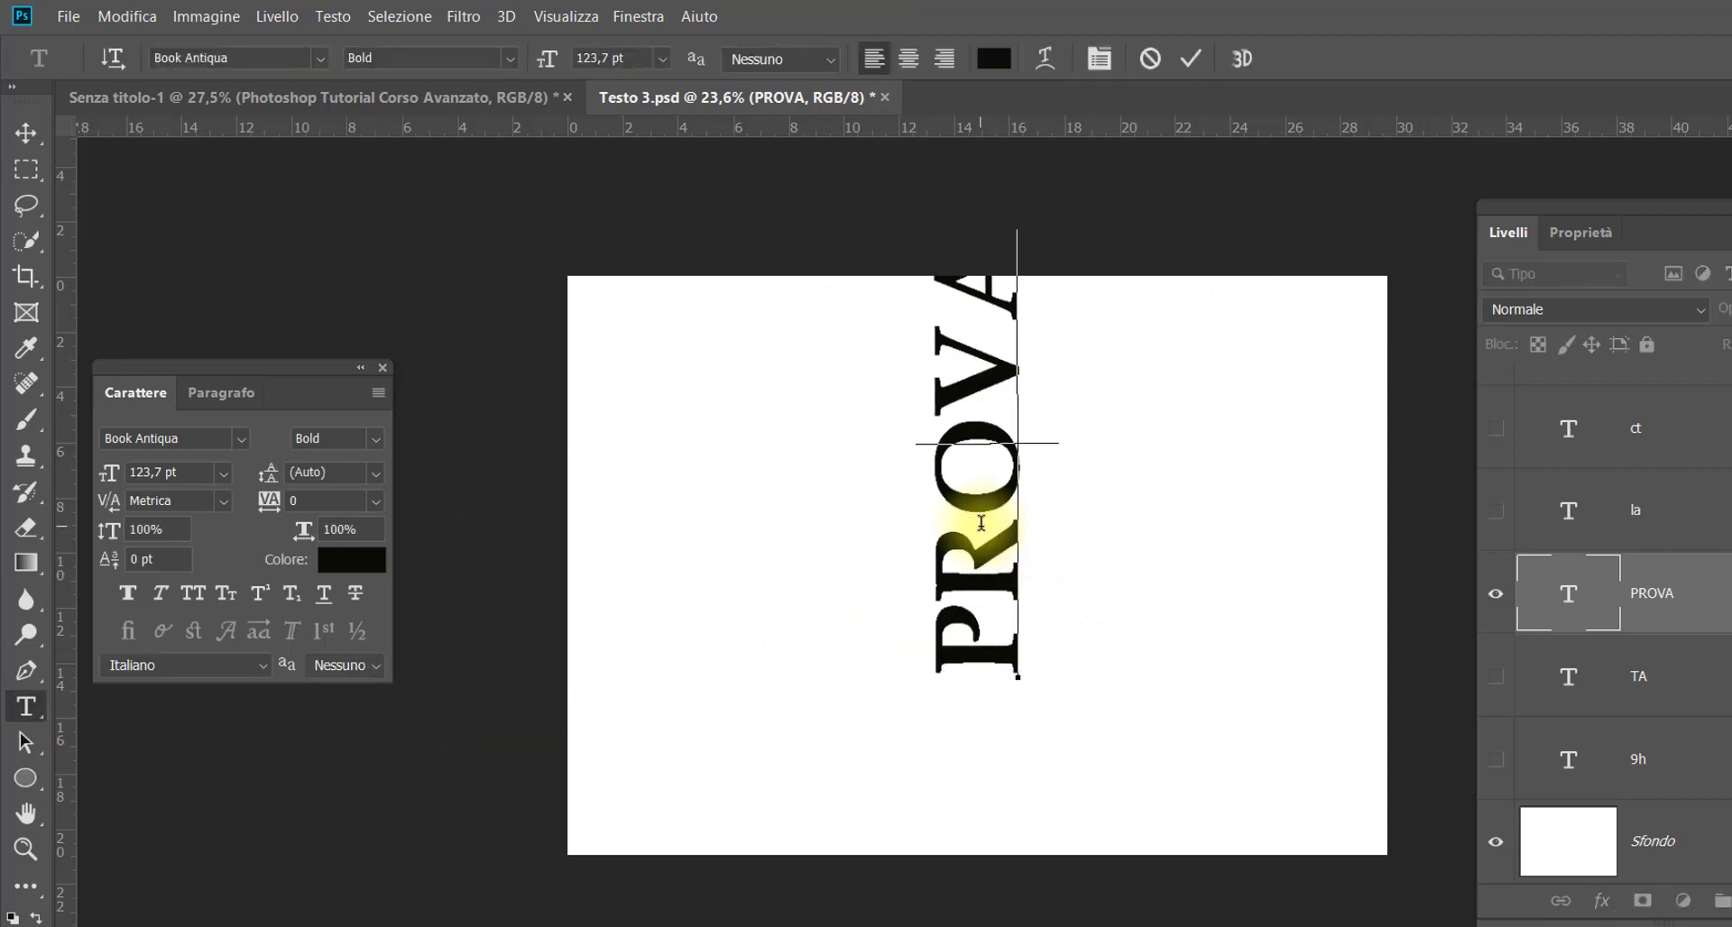
pyautogui.write('d')
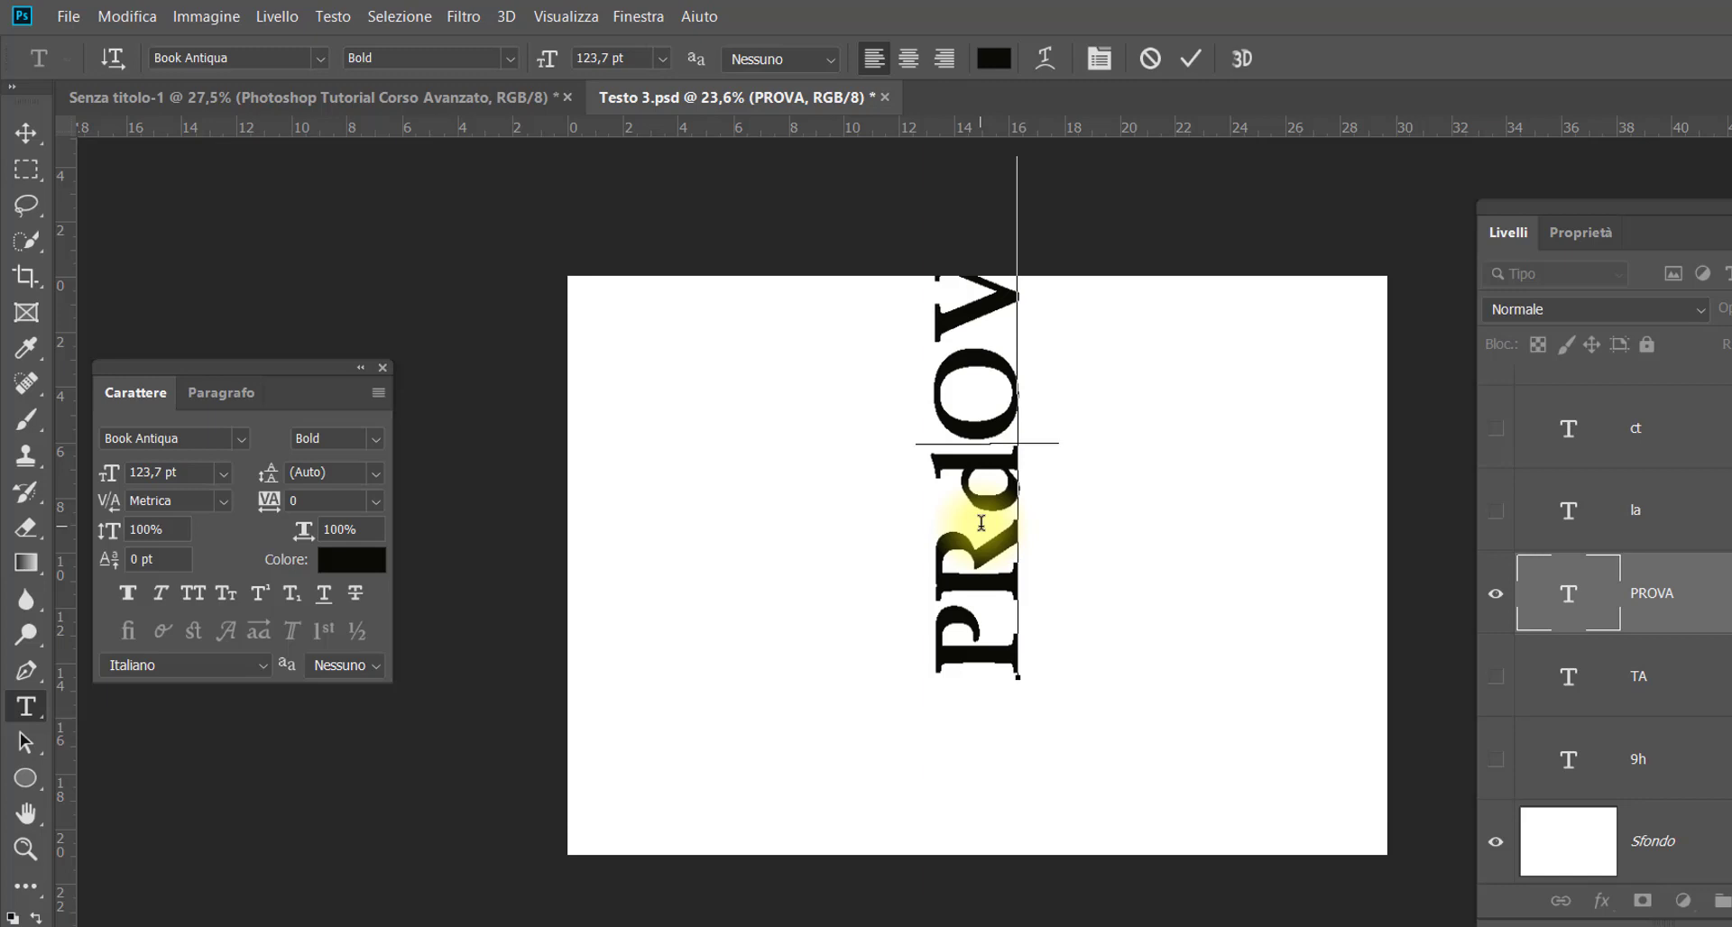
pyautogui.click(417, 715)
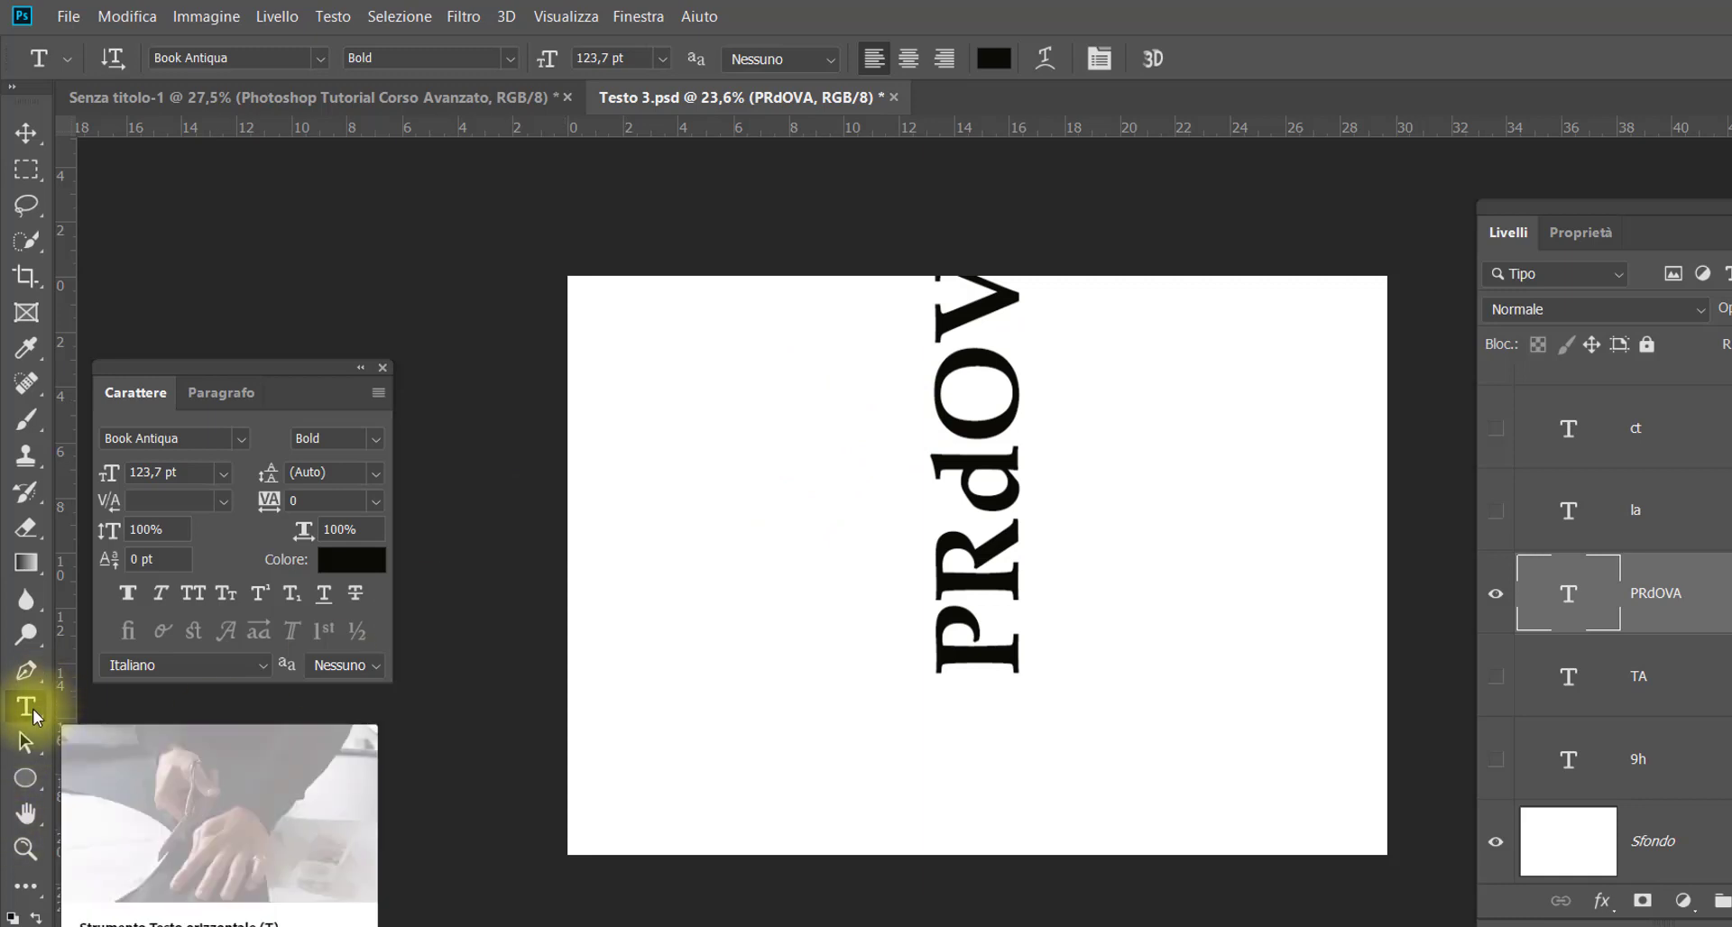
# Start a vertical text layer typing SSSSS with the Vertical Type Tool
pyautogui.rightClick(36, 716)
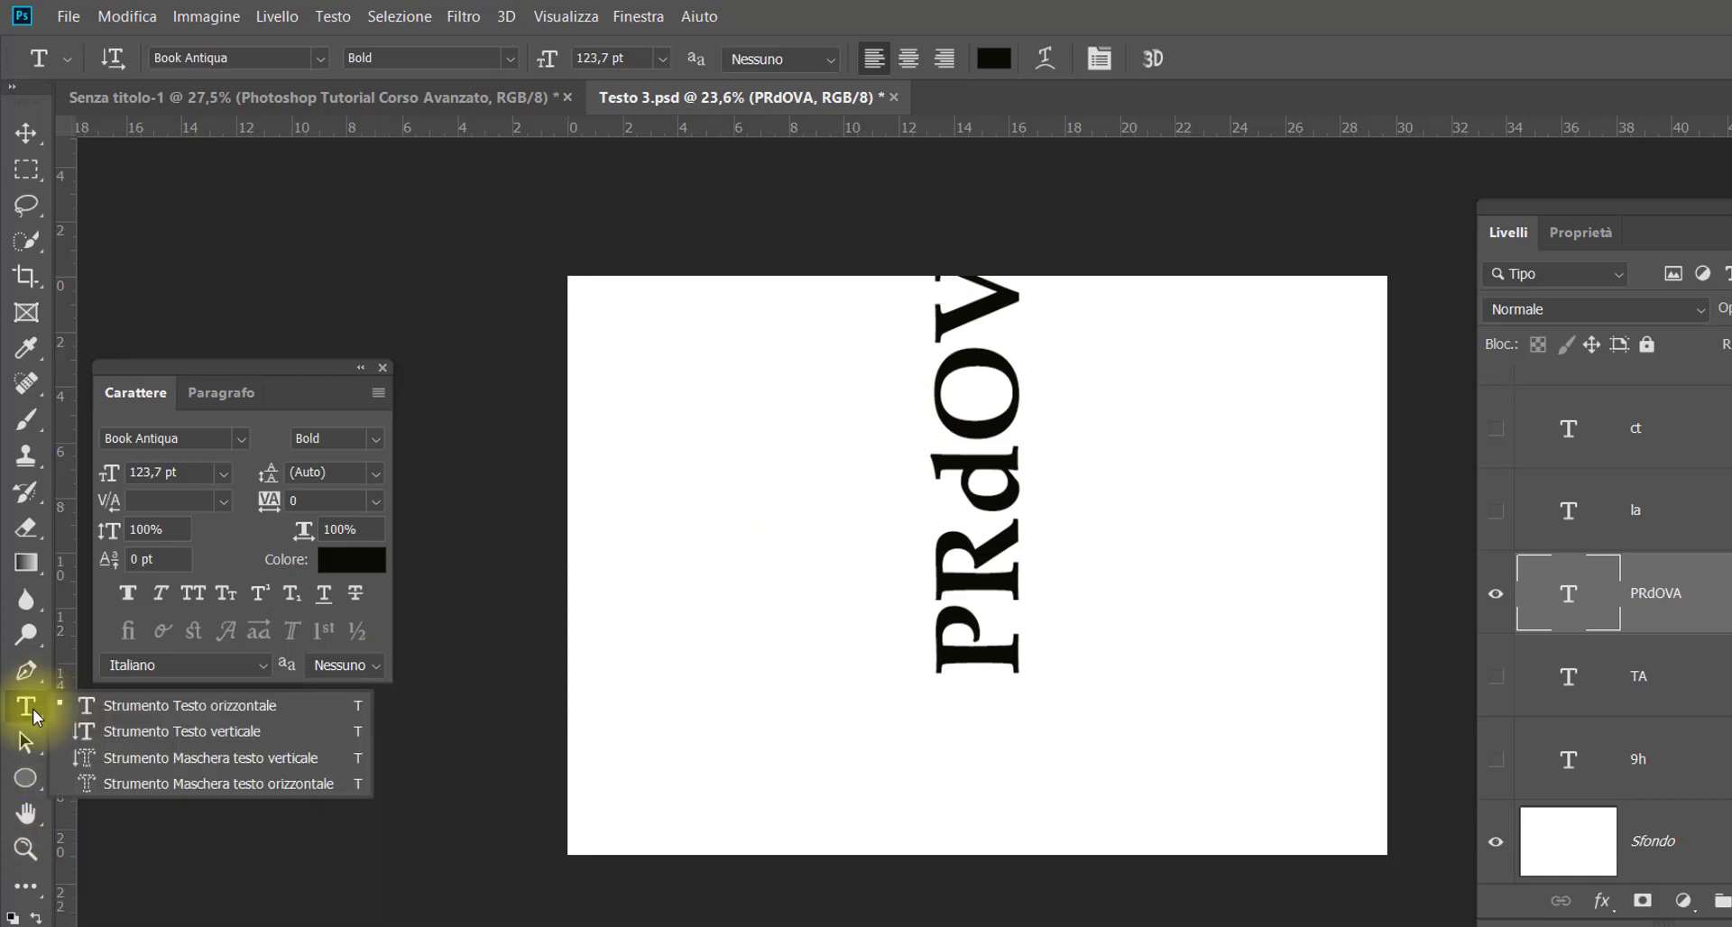
pyautogui.click(136, 732)
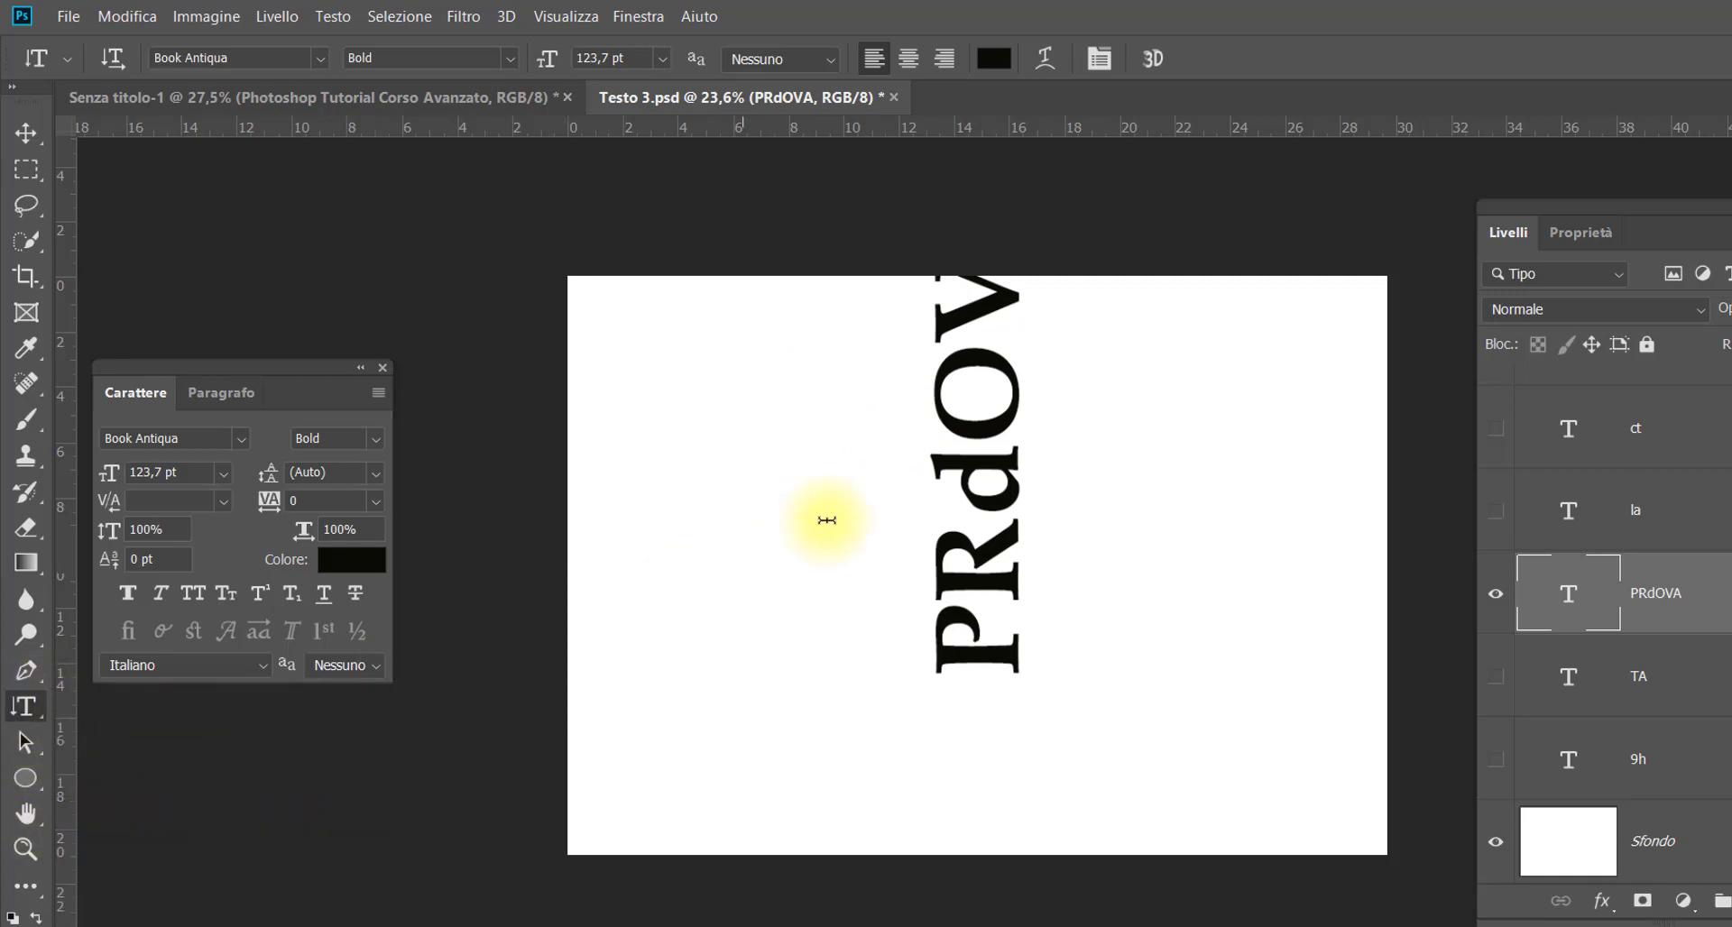
pyautogui.click(760, 496)
pyautogui.write('SSSSS')
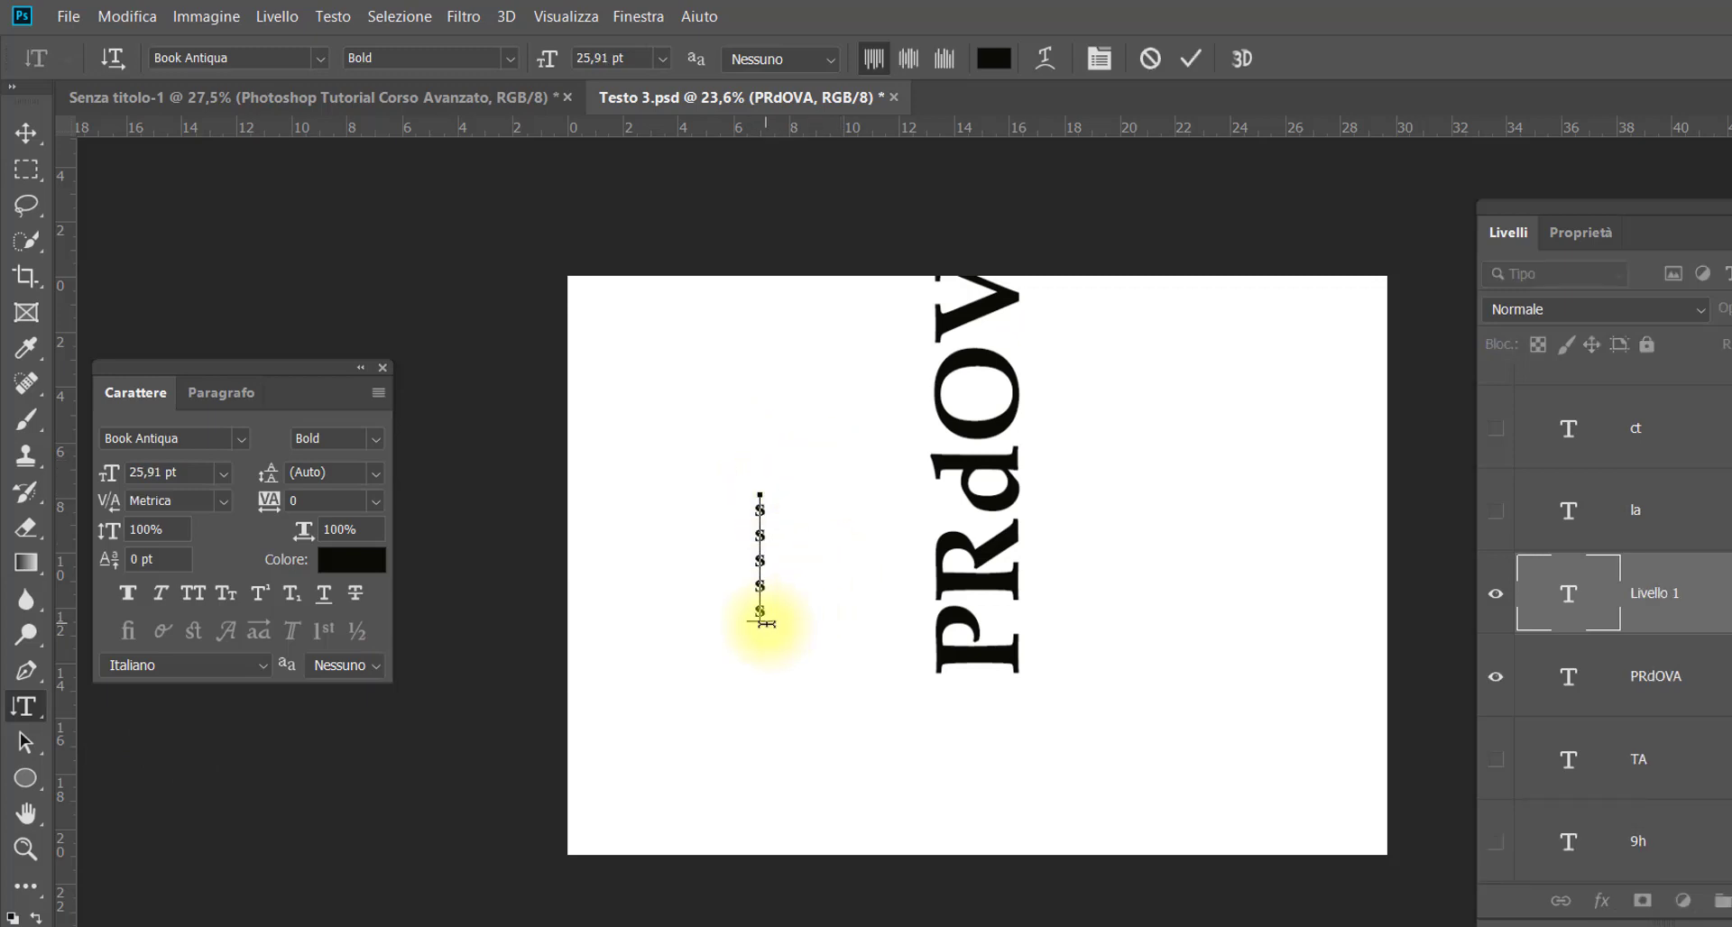
pyautogui.moveTo(760, 622); pyautogui.dragTo(768, 464)
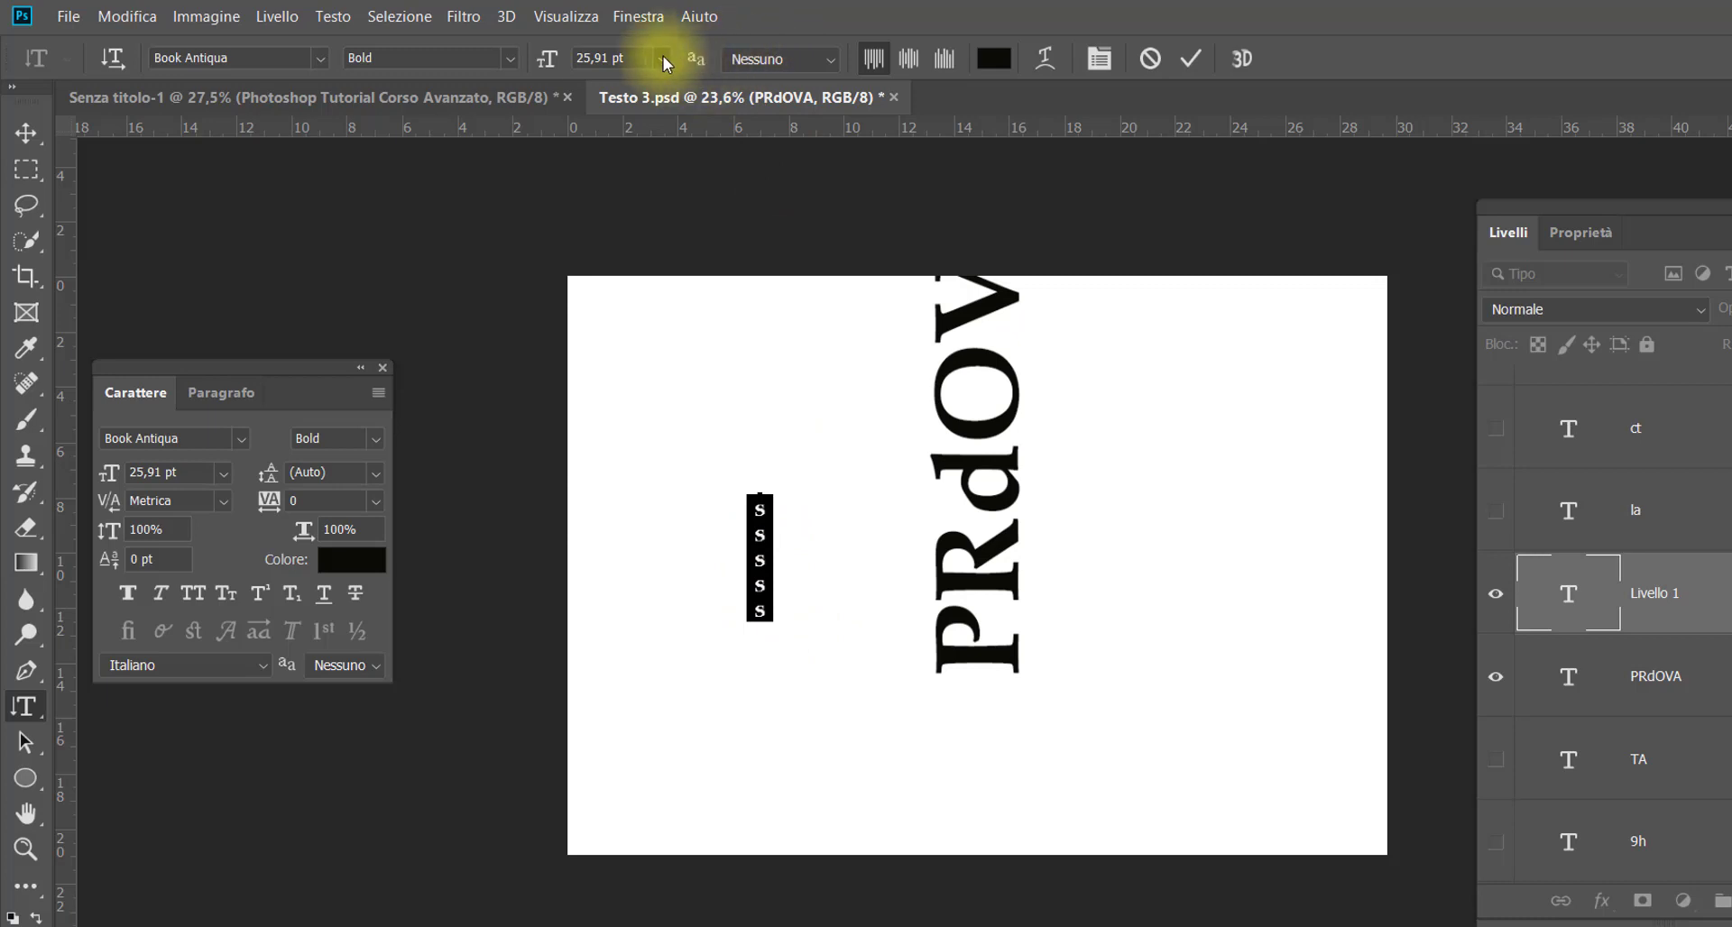
# Set the letters to 48 pt, add more letters, move the column up and commit
pyautogui.click(664, 59)
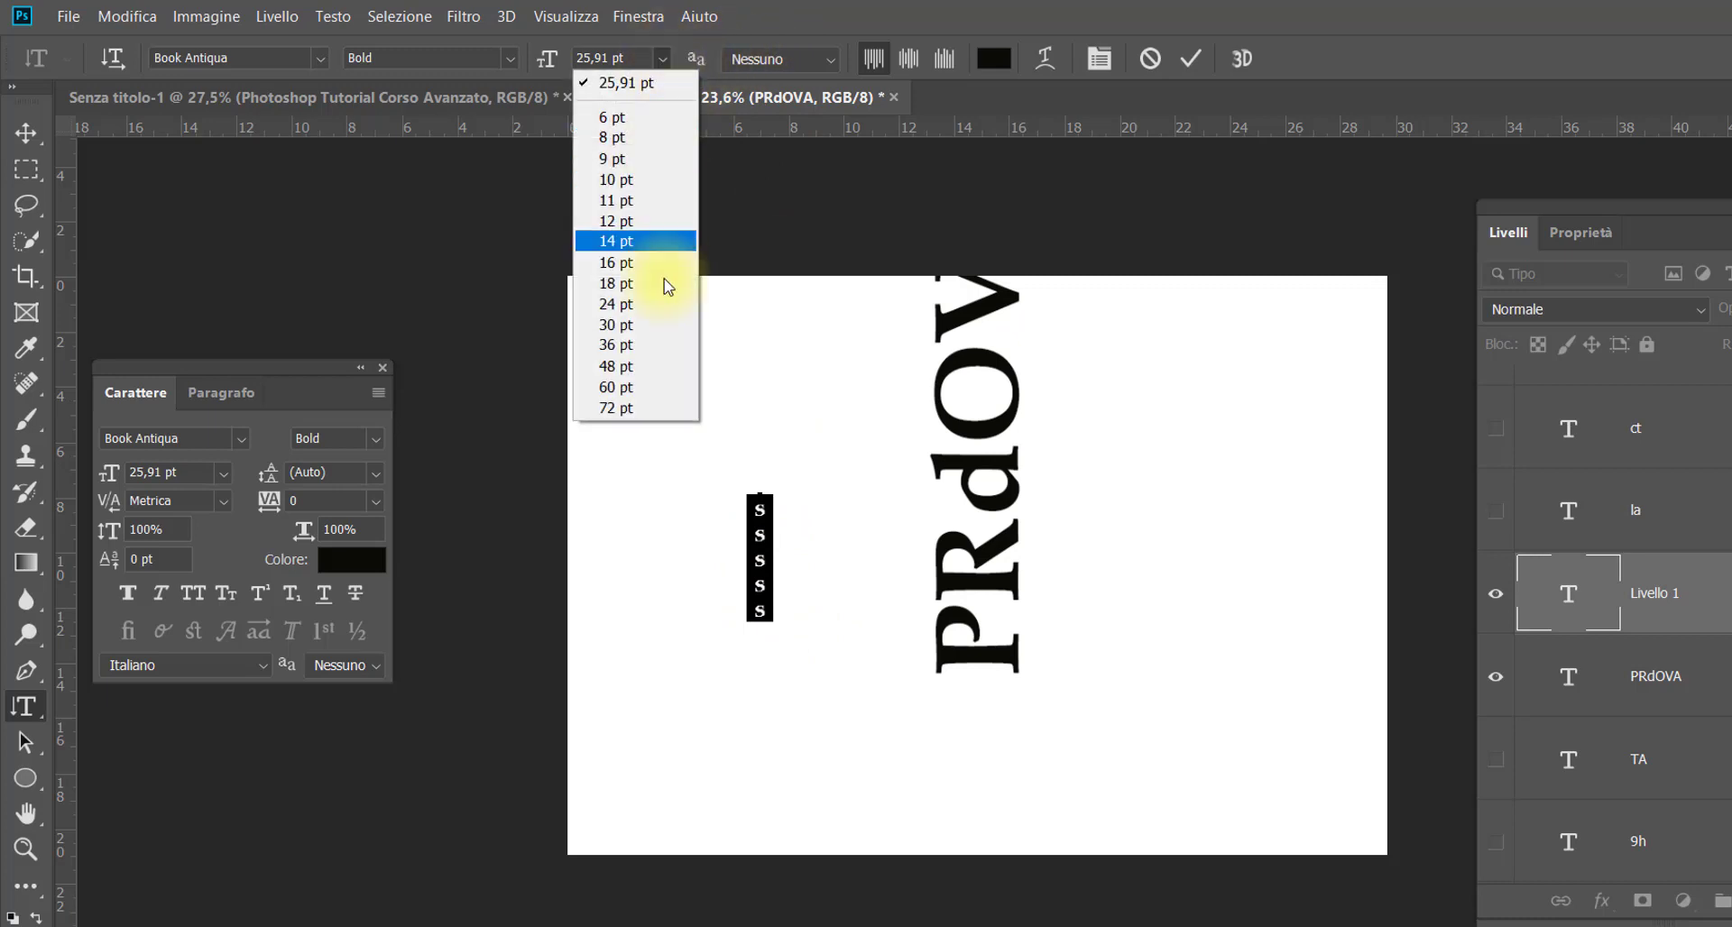
pyautogui.click(644, 366)
pyautogui.click(760, 721)
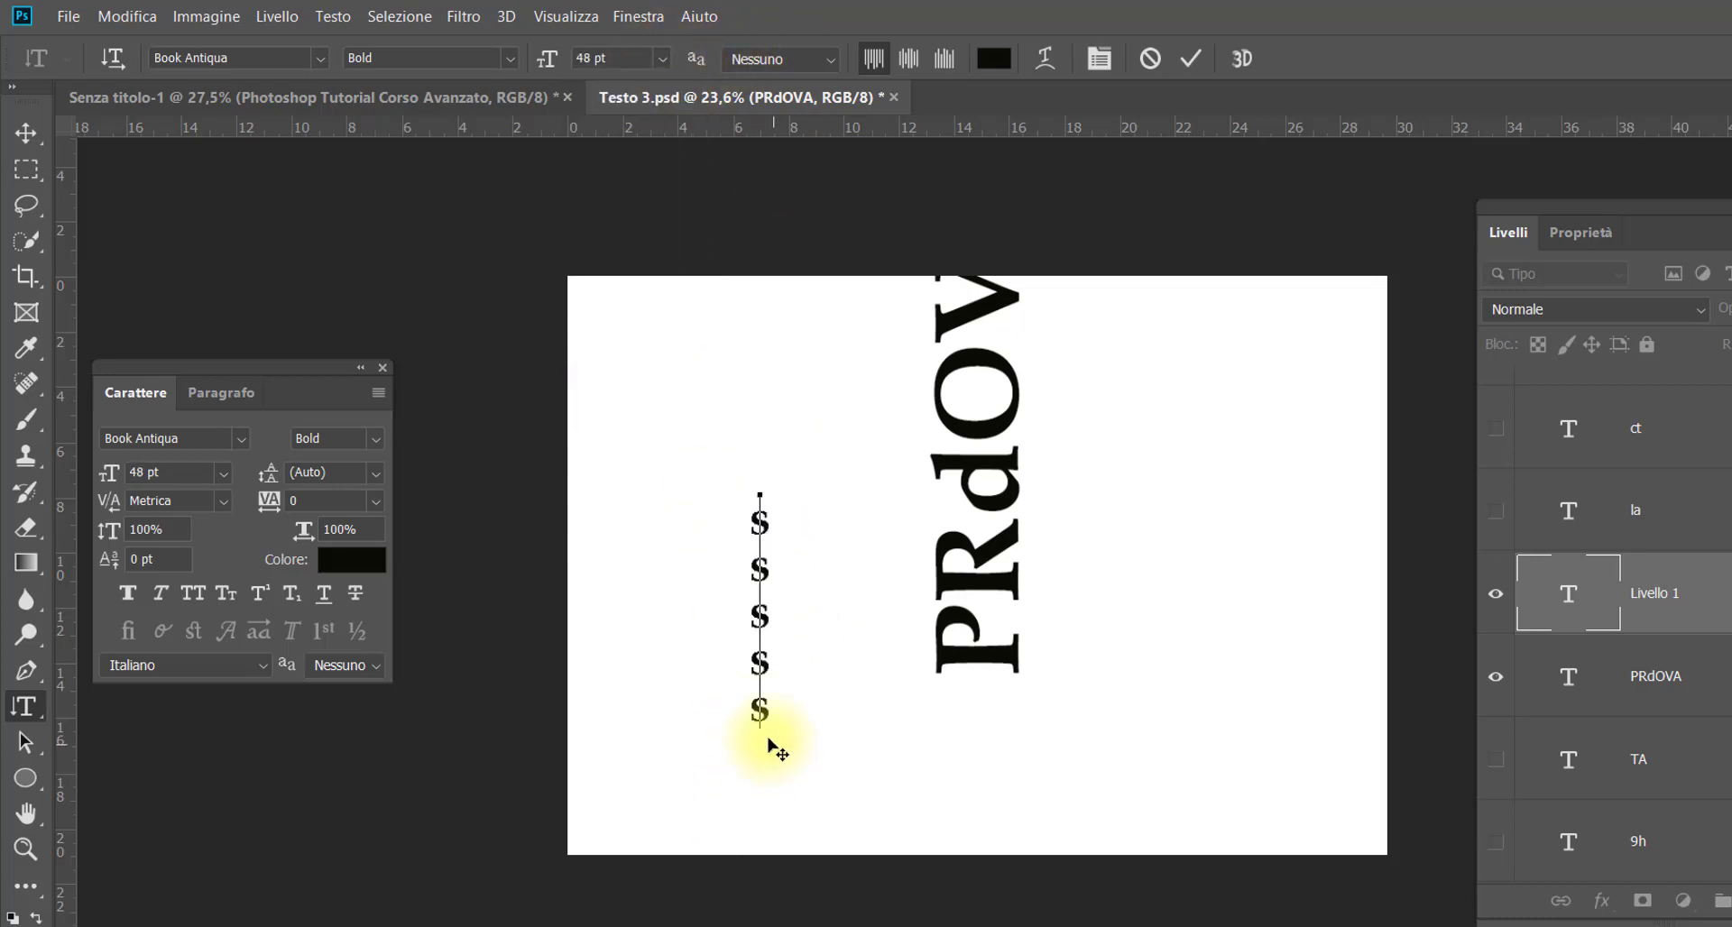
pyautogui.write('$$$')
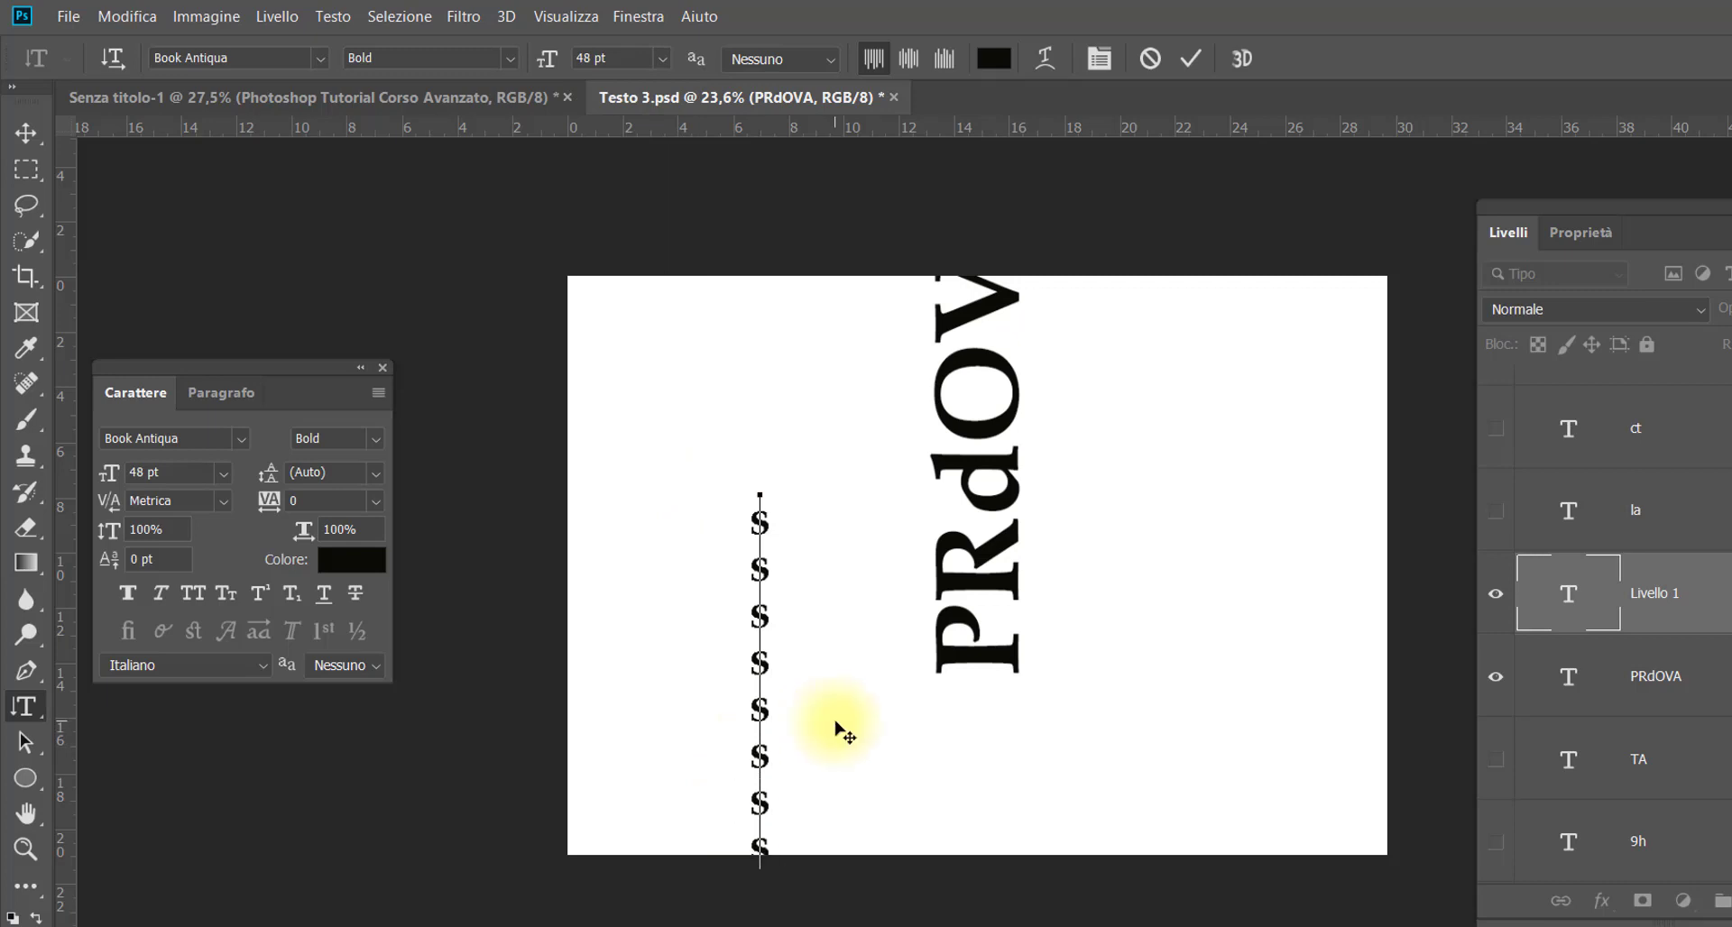
pyautogui.moveTo(835, 724); pyautogui.dragTo(837, 595)
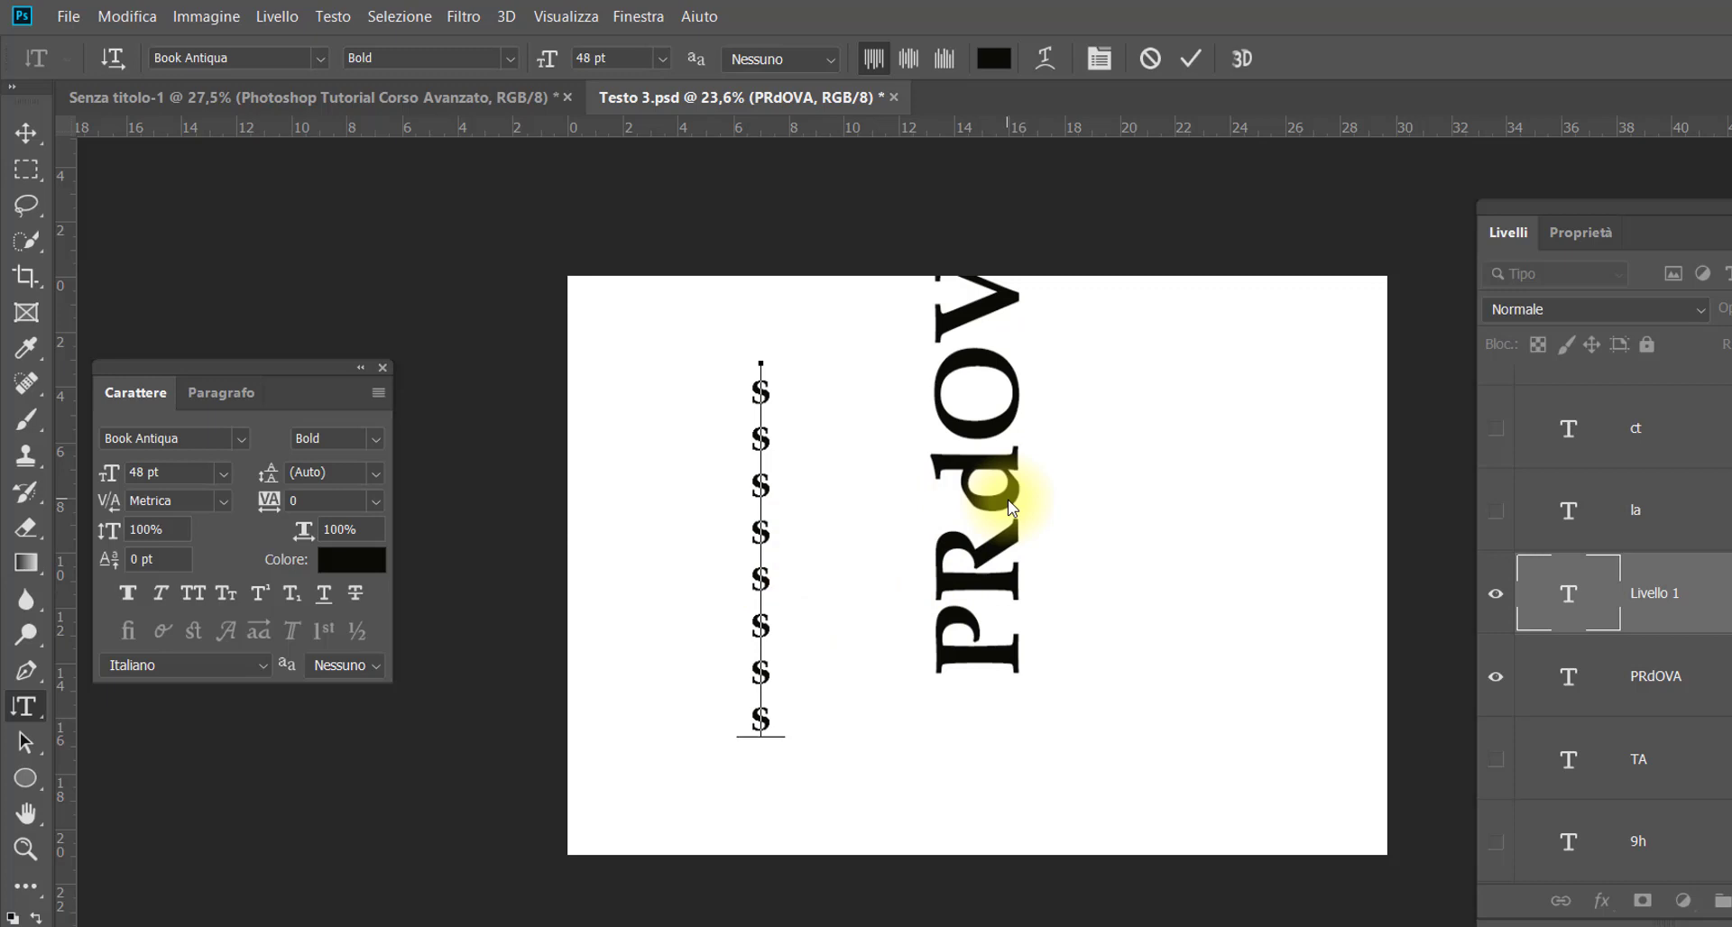
pyautogui.click(523, 687)
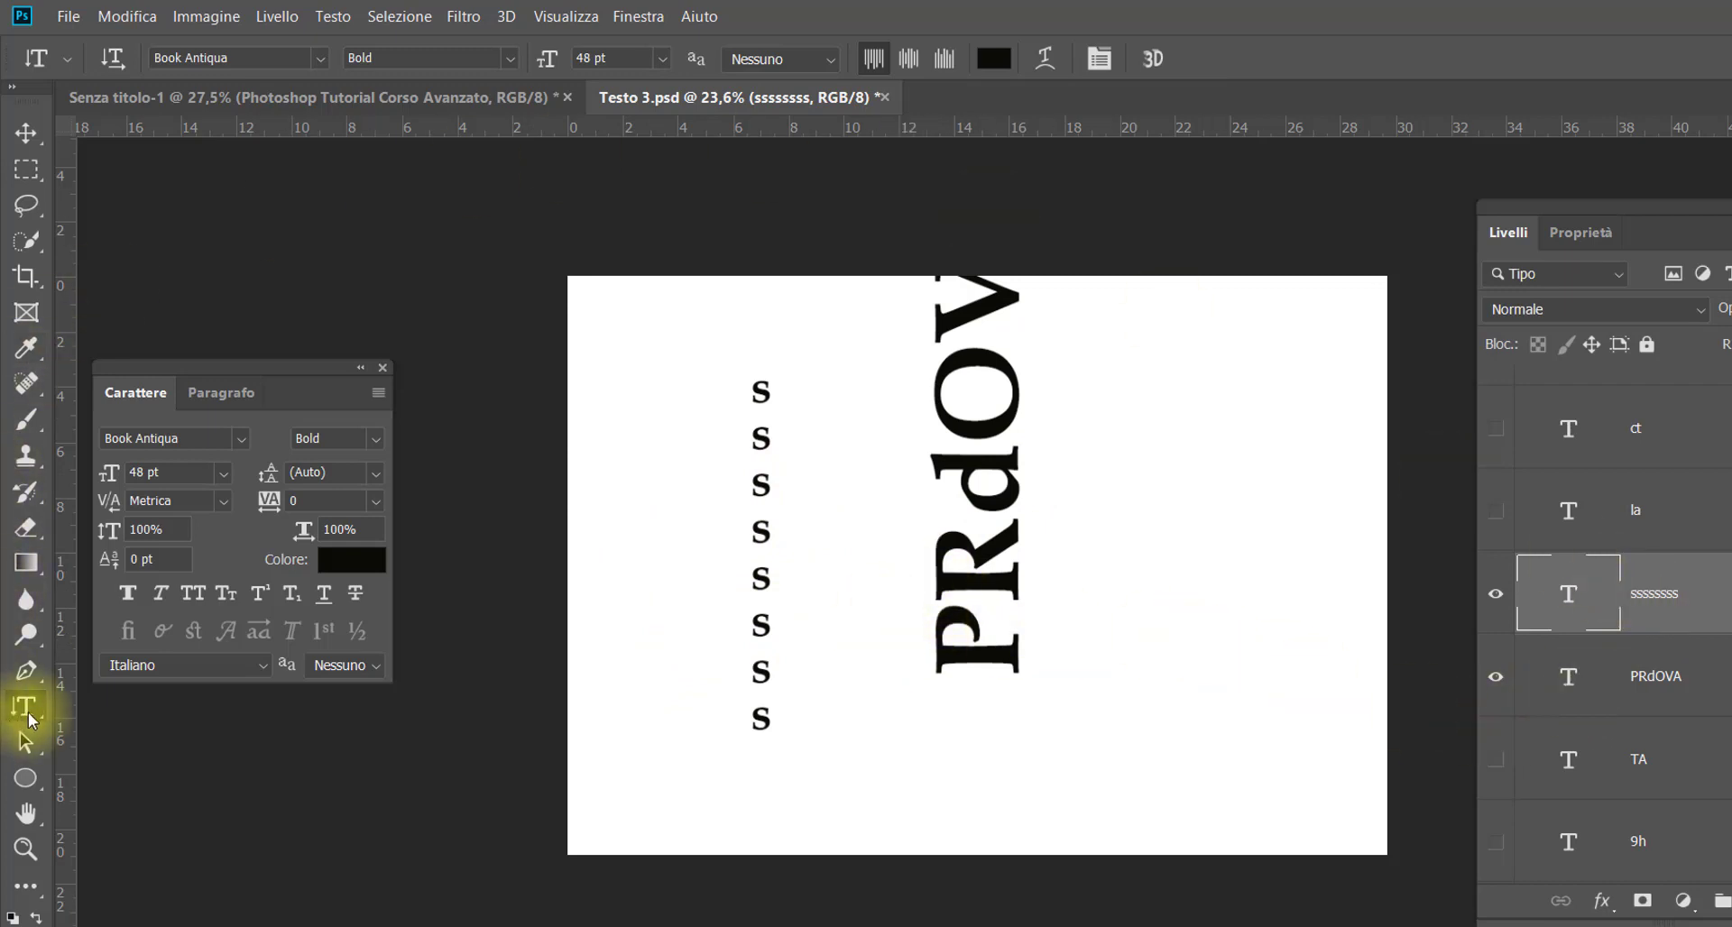
# Make a horizontal type mask reading 'Photoshop' below the title and commit it as a selection
pyautogui.rightClick(32, 719)
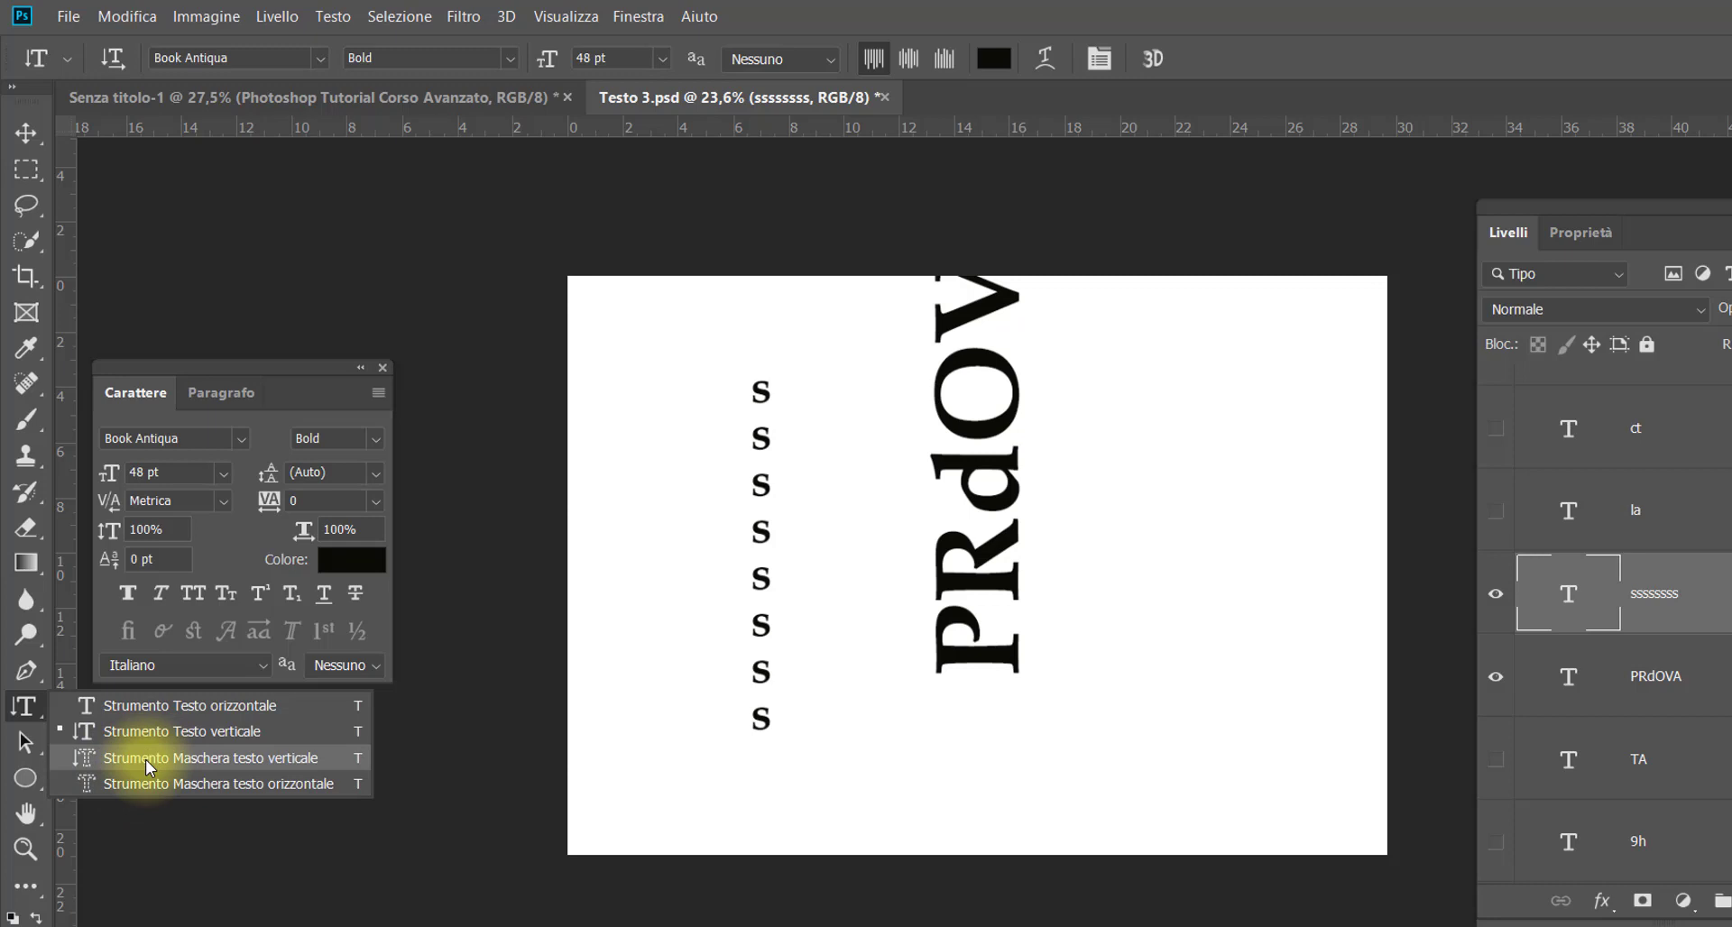
pyautogui.click(150, 758)
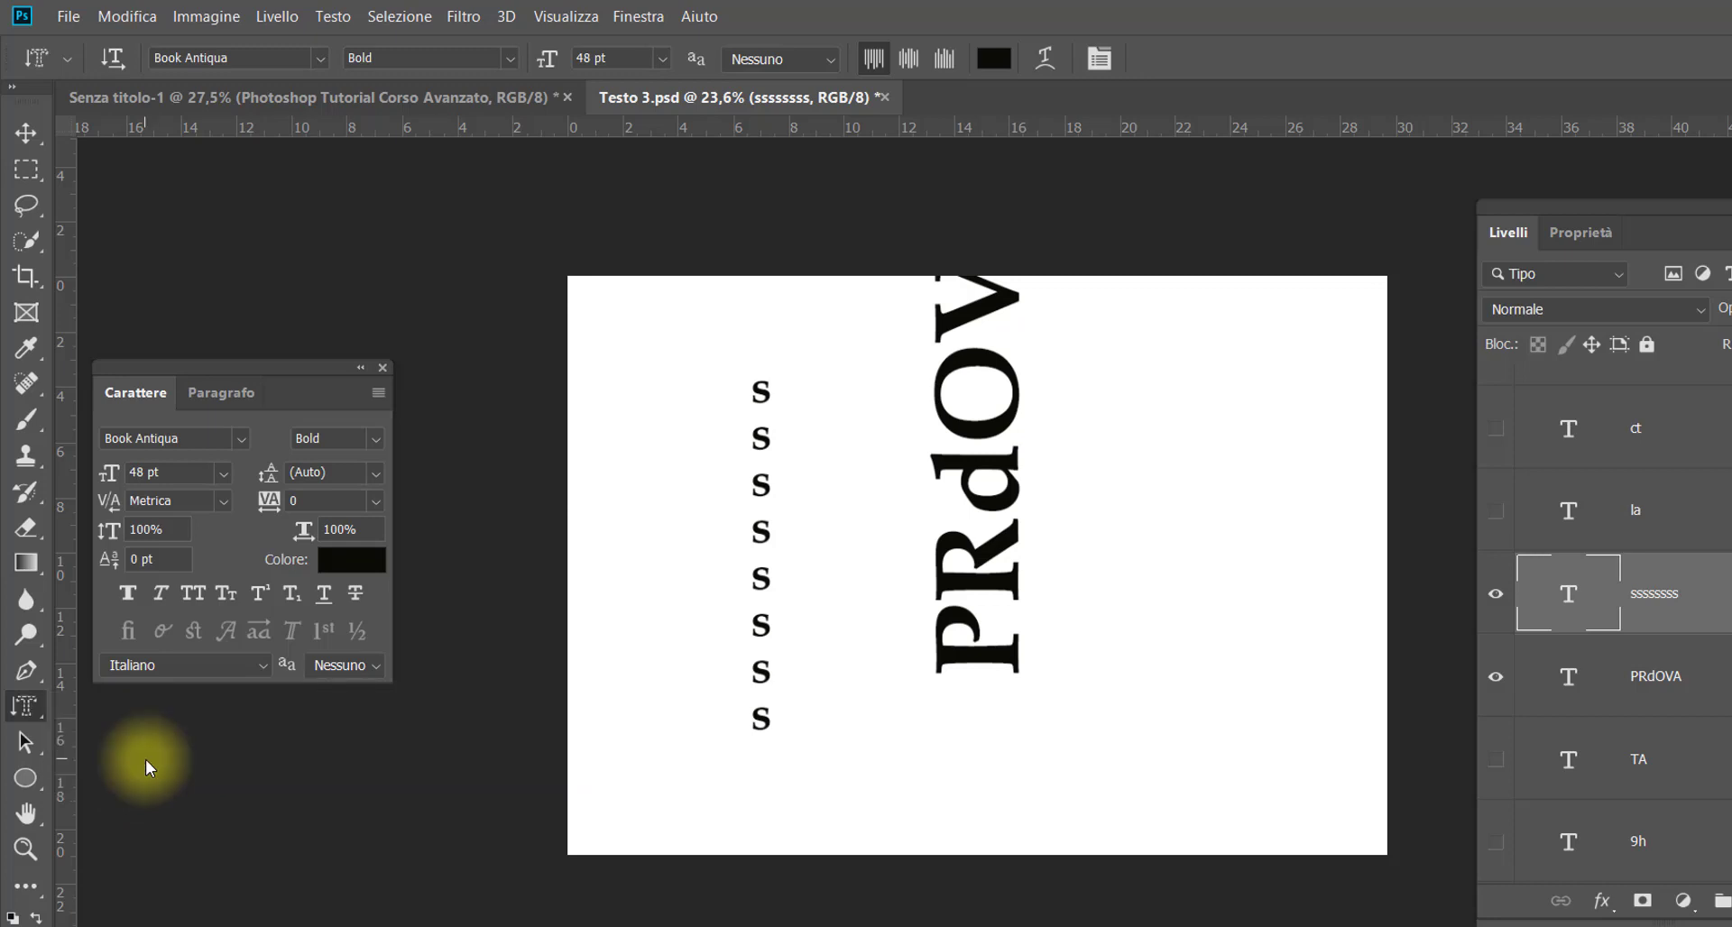
pyautogui.rightClick(25, 707)
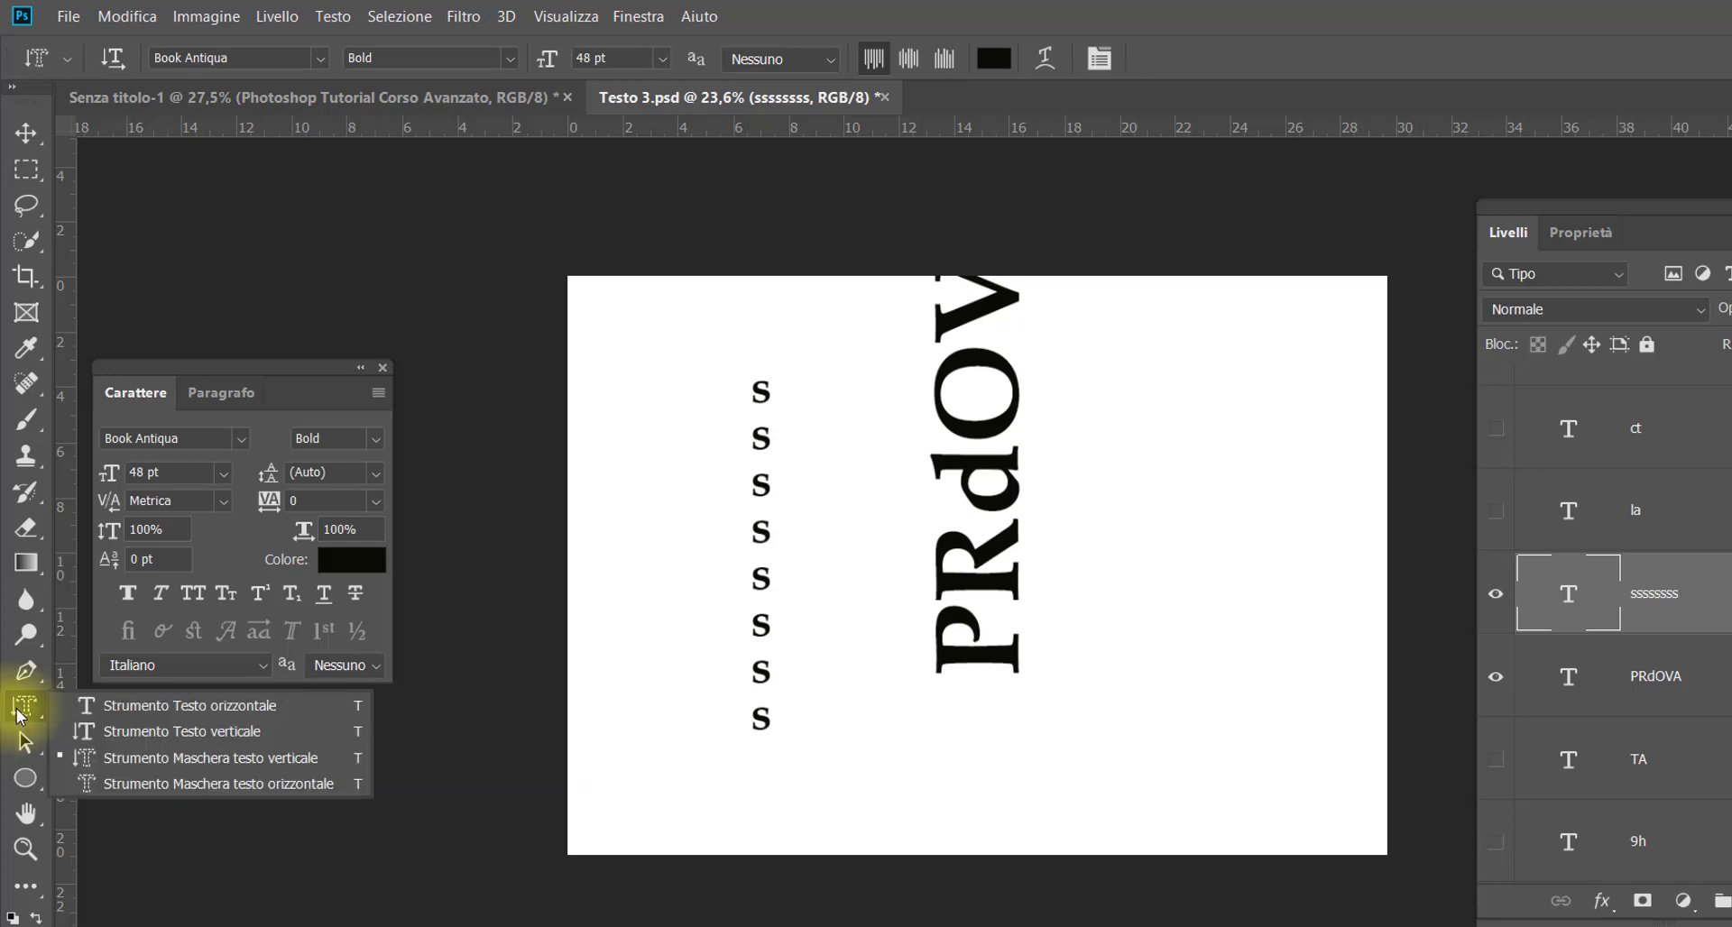
pyautogui.click(185, 785)
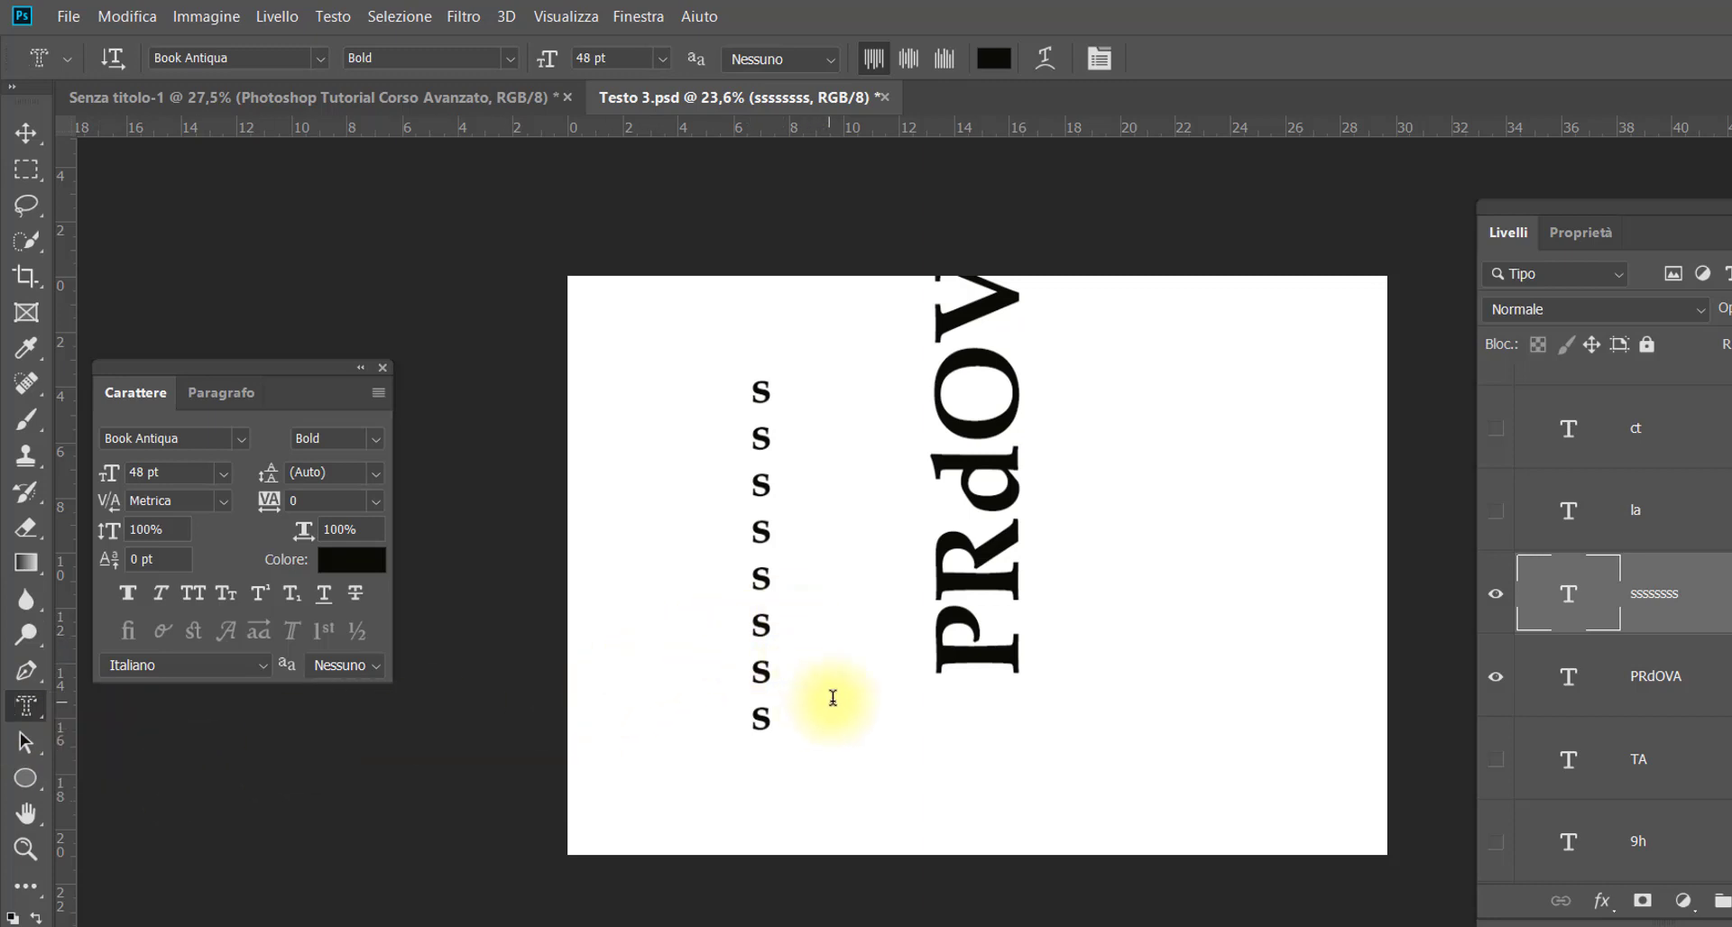
pyautogui.click(848, 586)
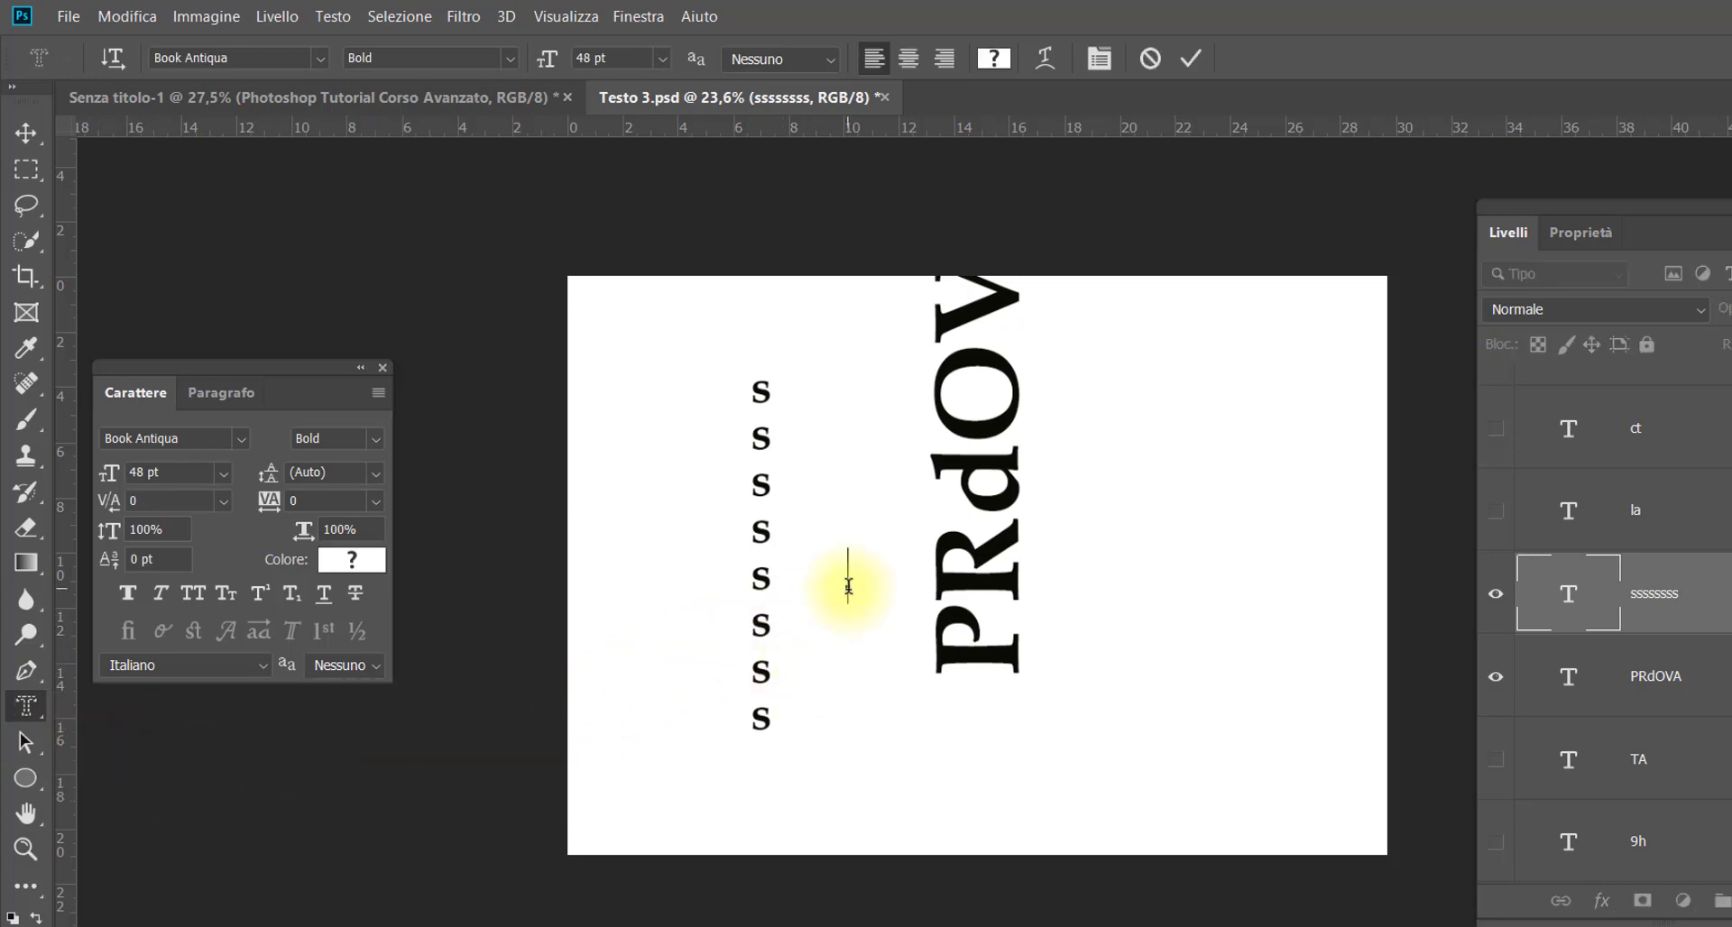
pyautogui.write('P')
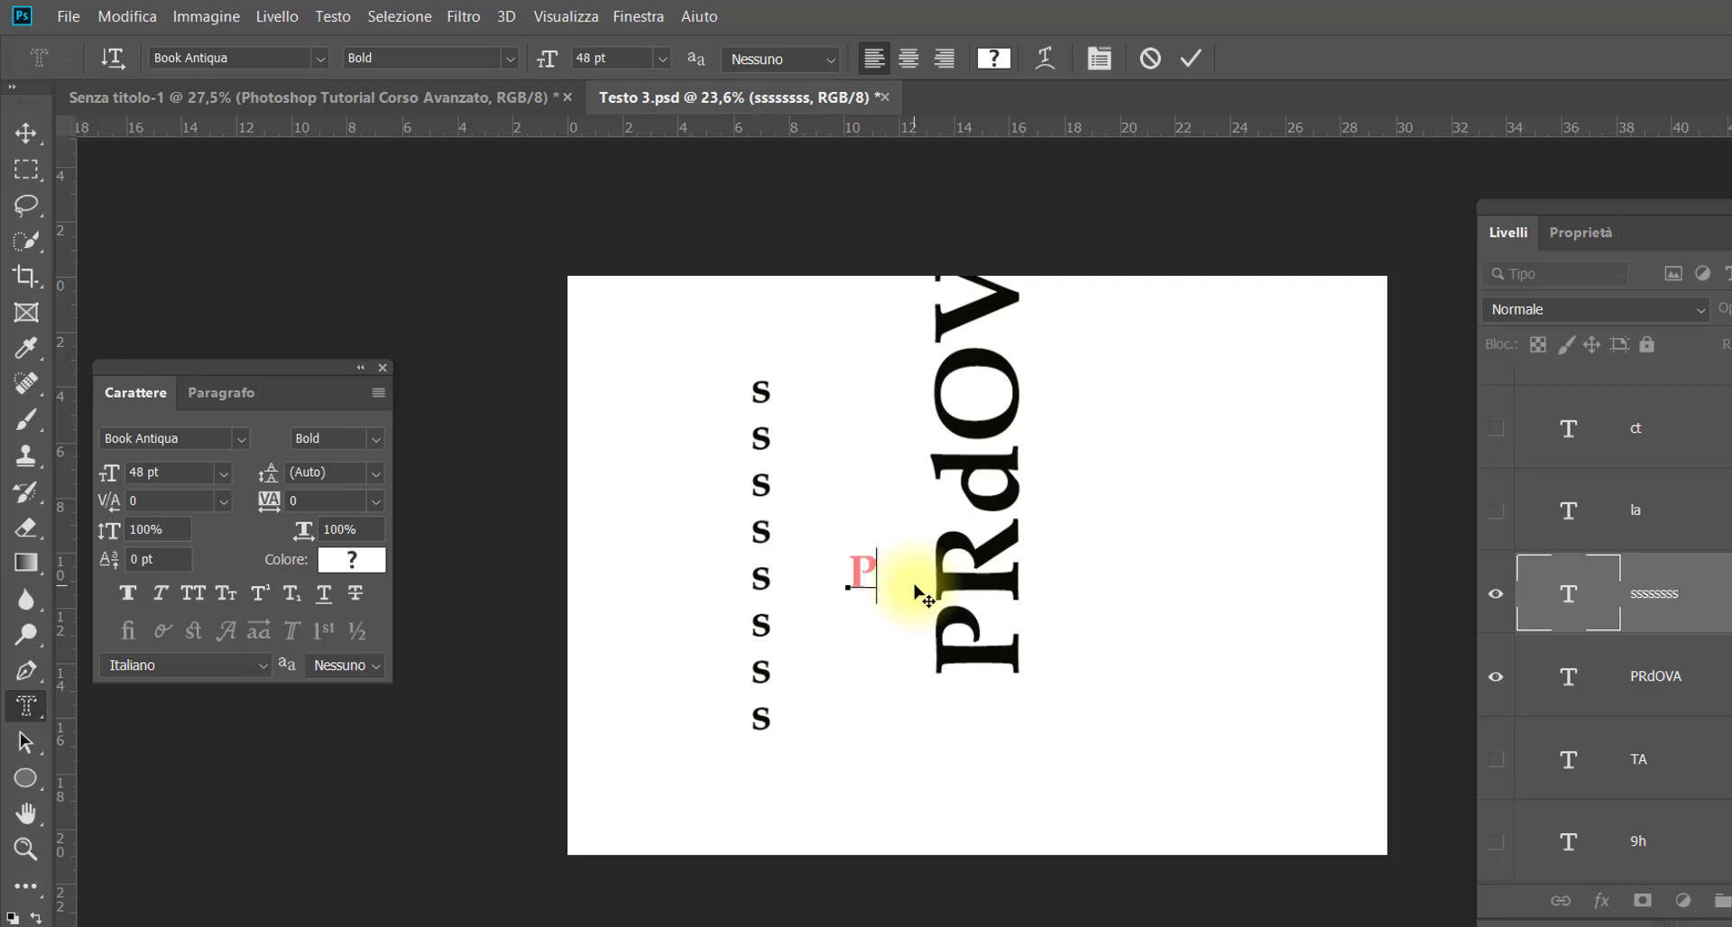
pyautogui.write('hotoshop')
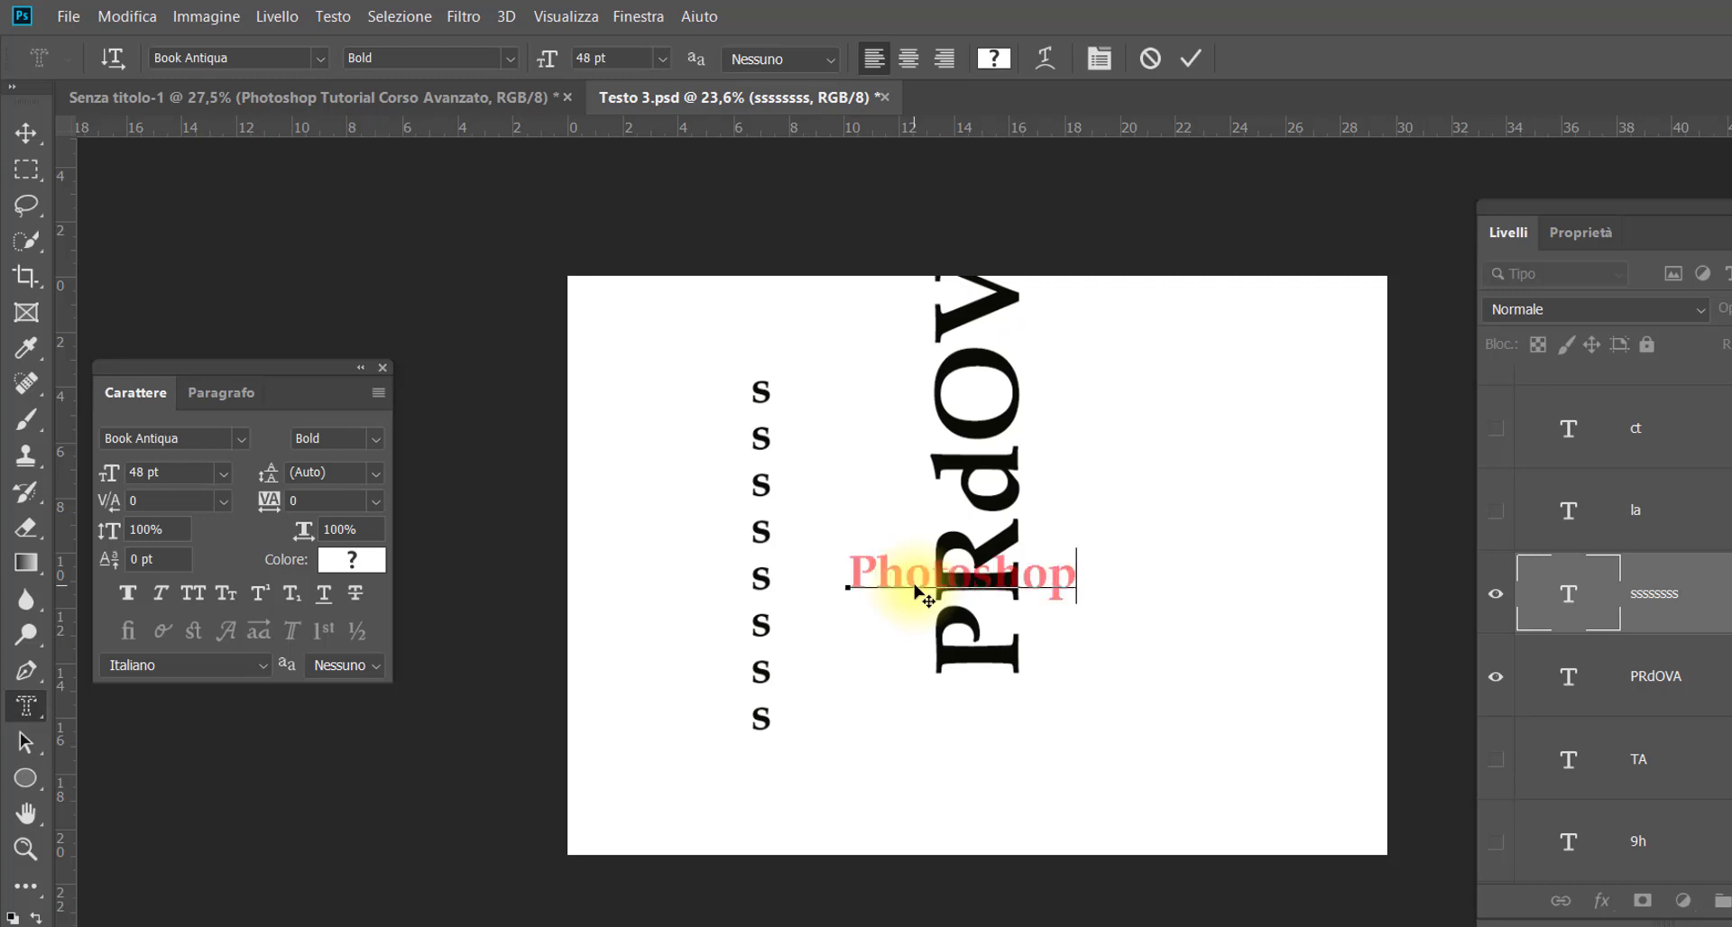
pyautogui.moveTo(915, 592); pyautogui.dragTo(934, 765)
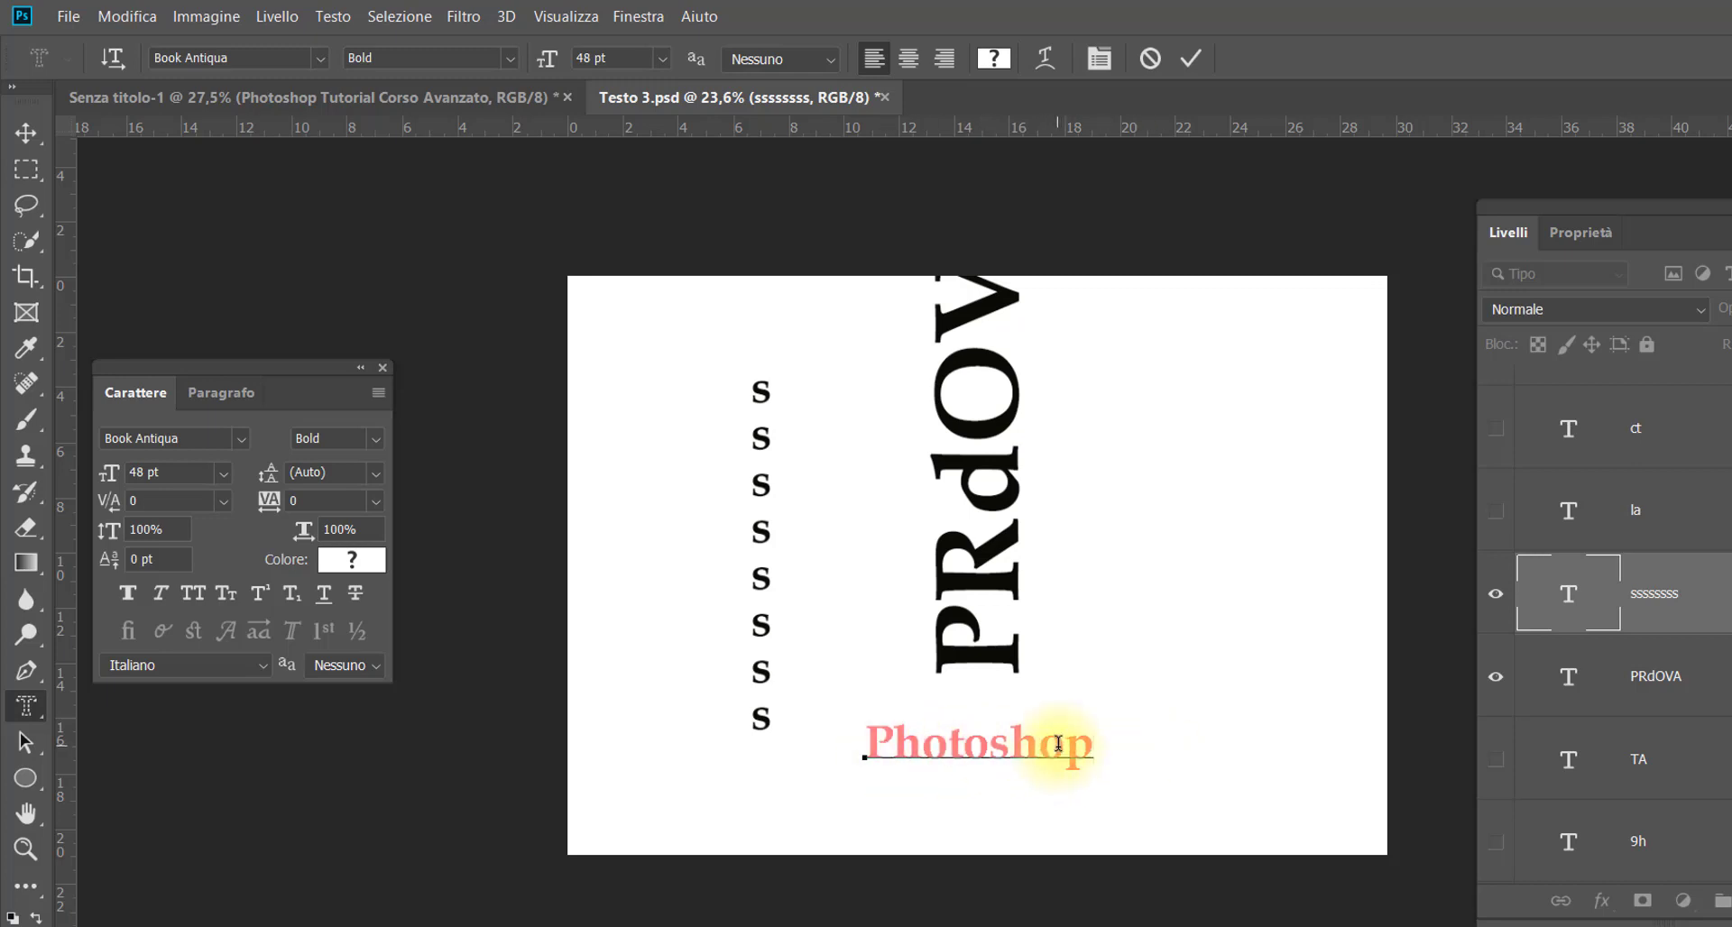
pyautogui.click(1714, 703)
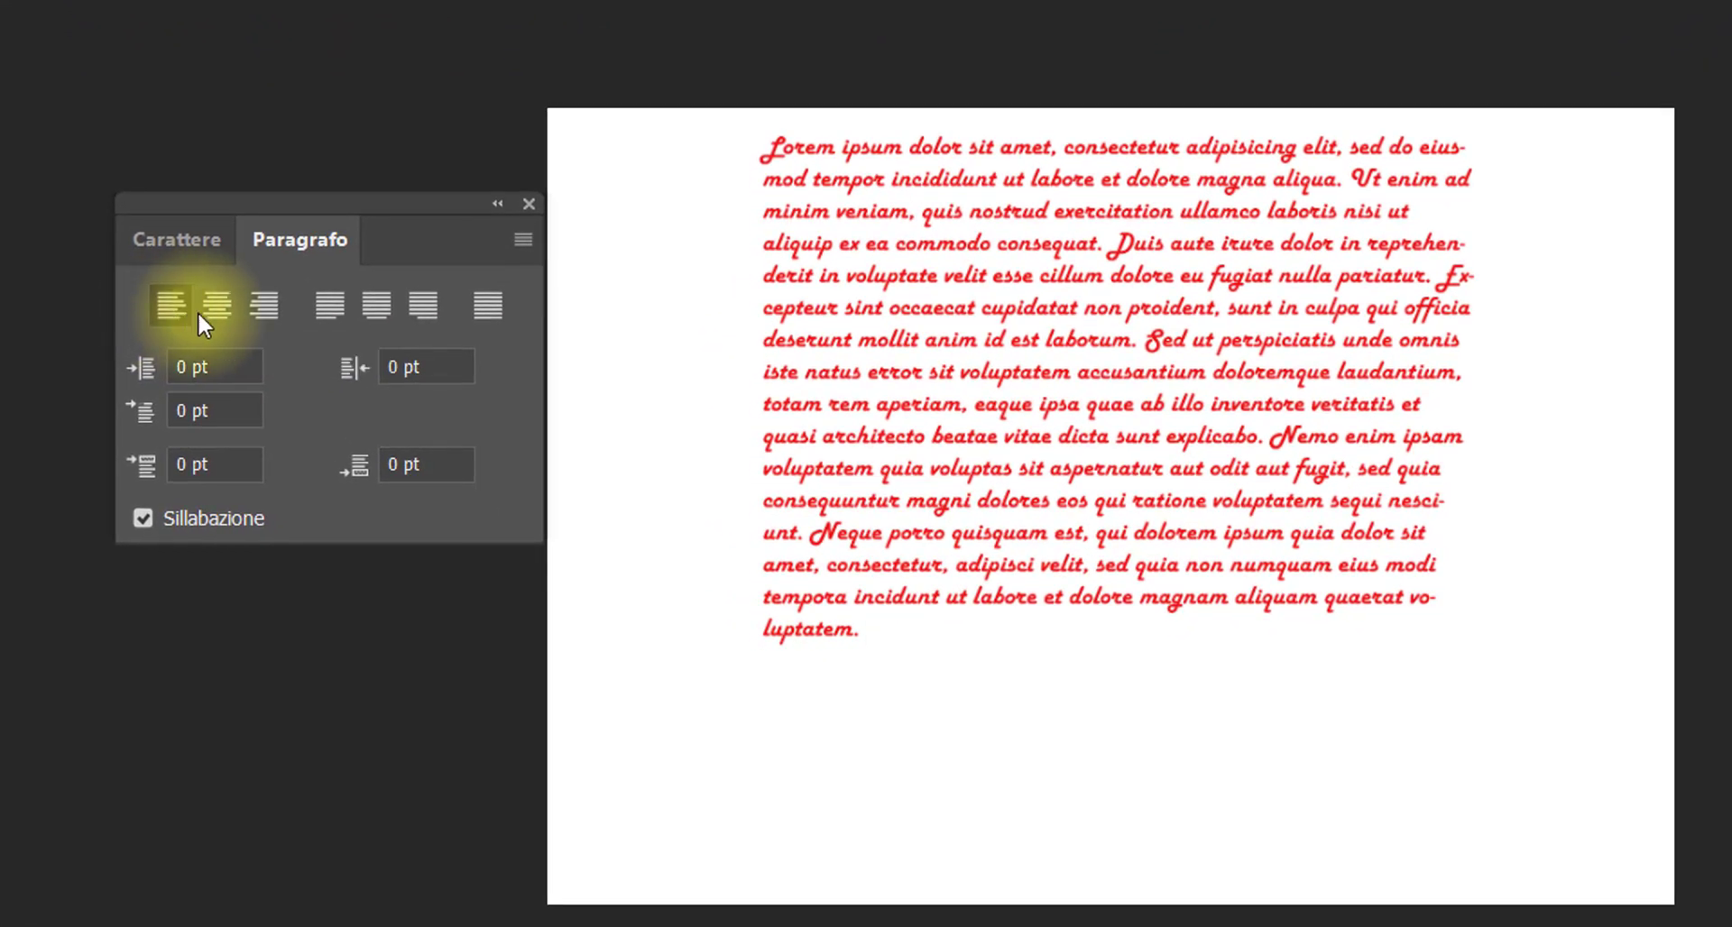
pyautogui.click(215, 306)
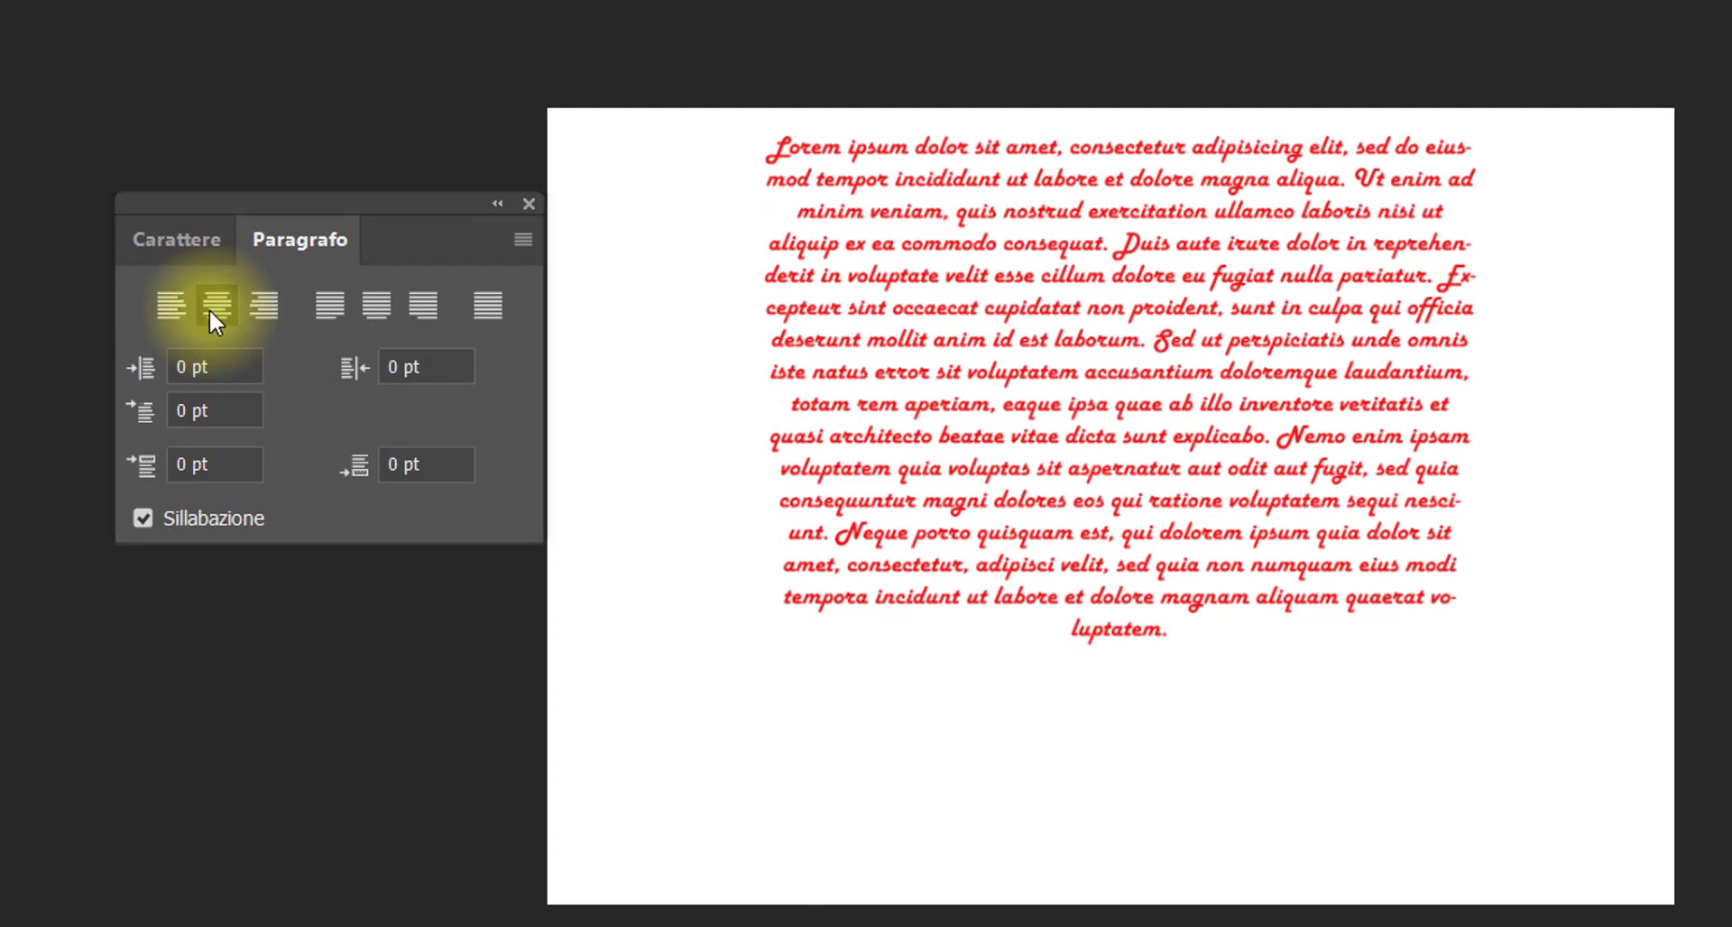
pyautogui.click(263, 305)
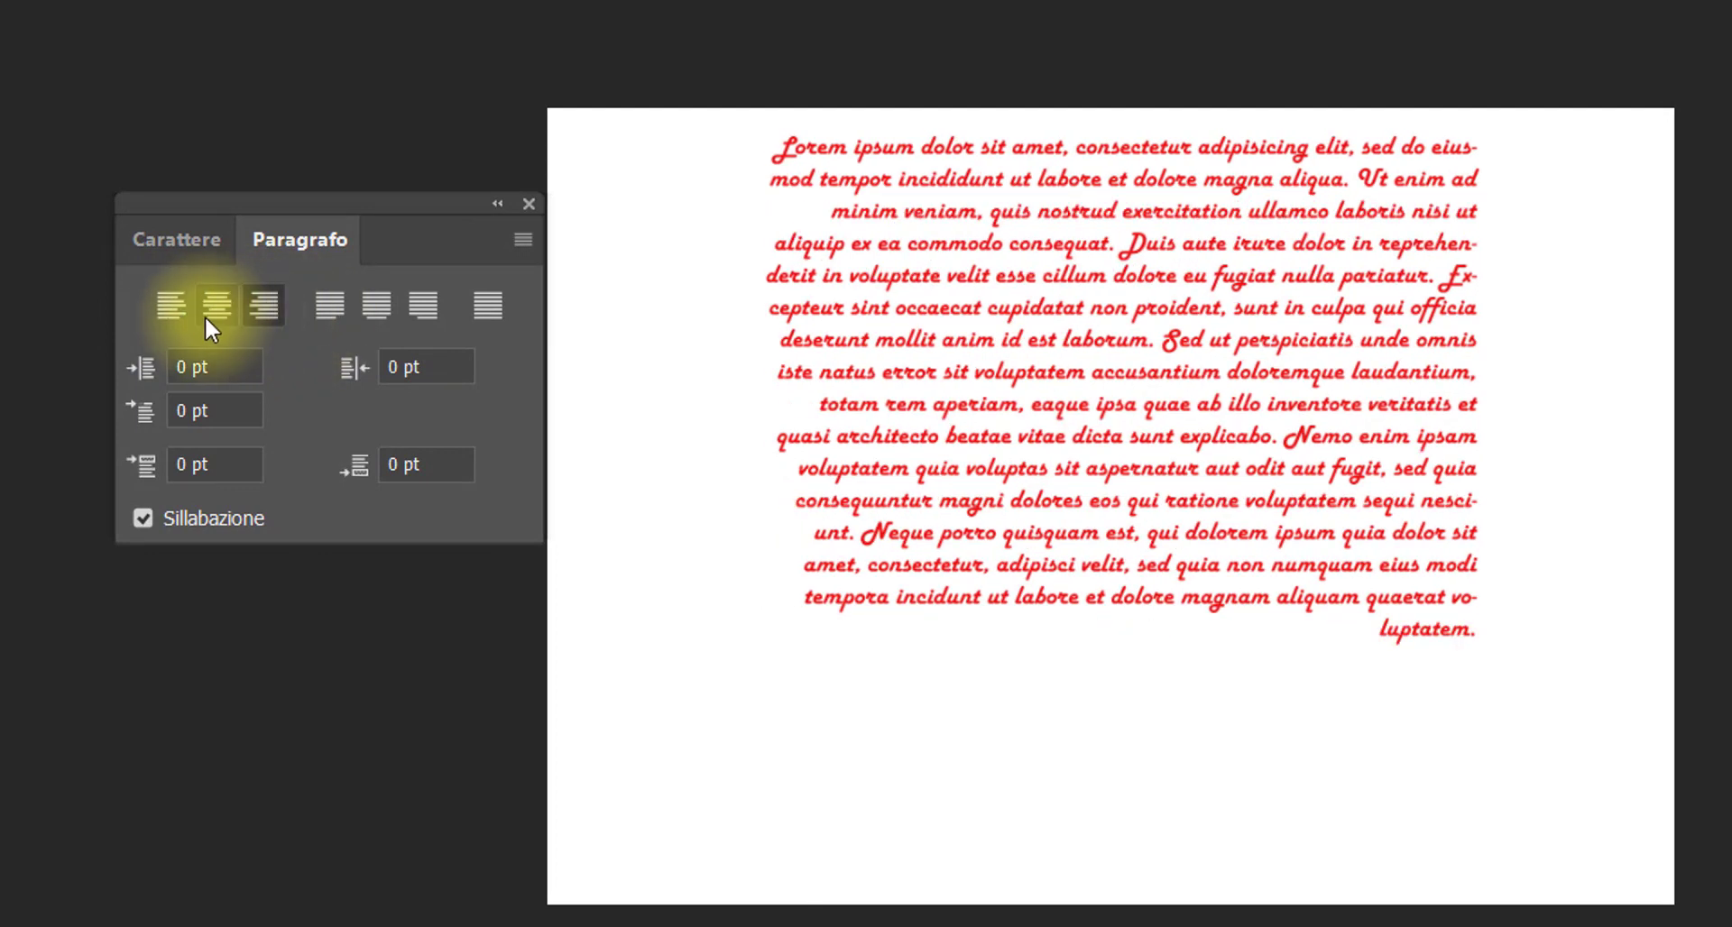
pyautogui.click(173, 306)
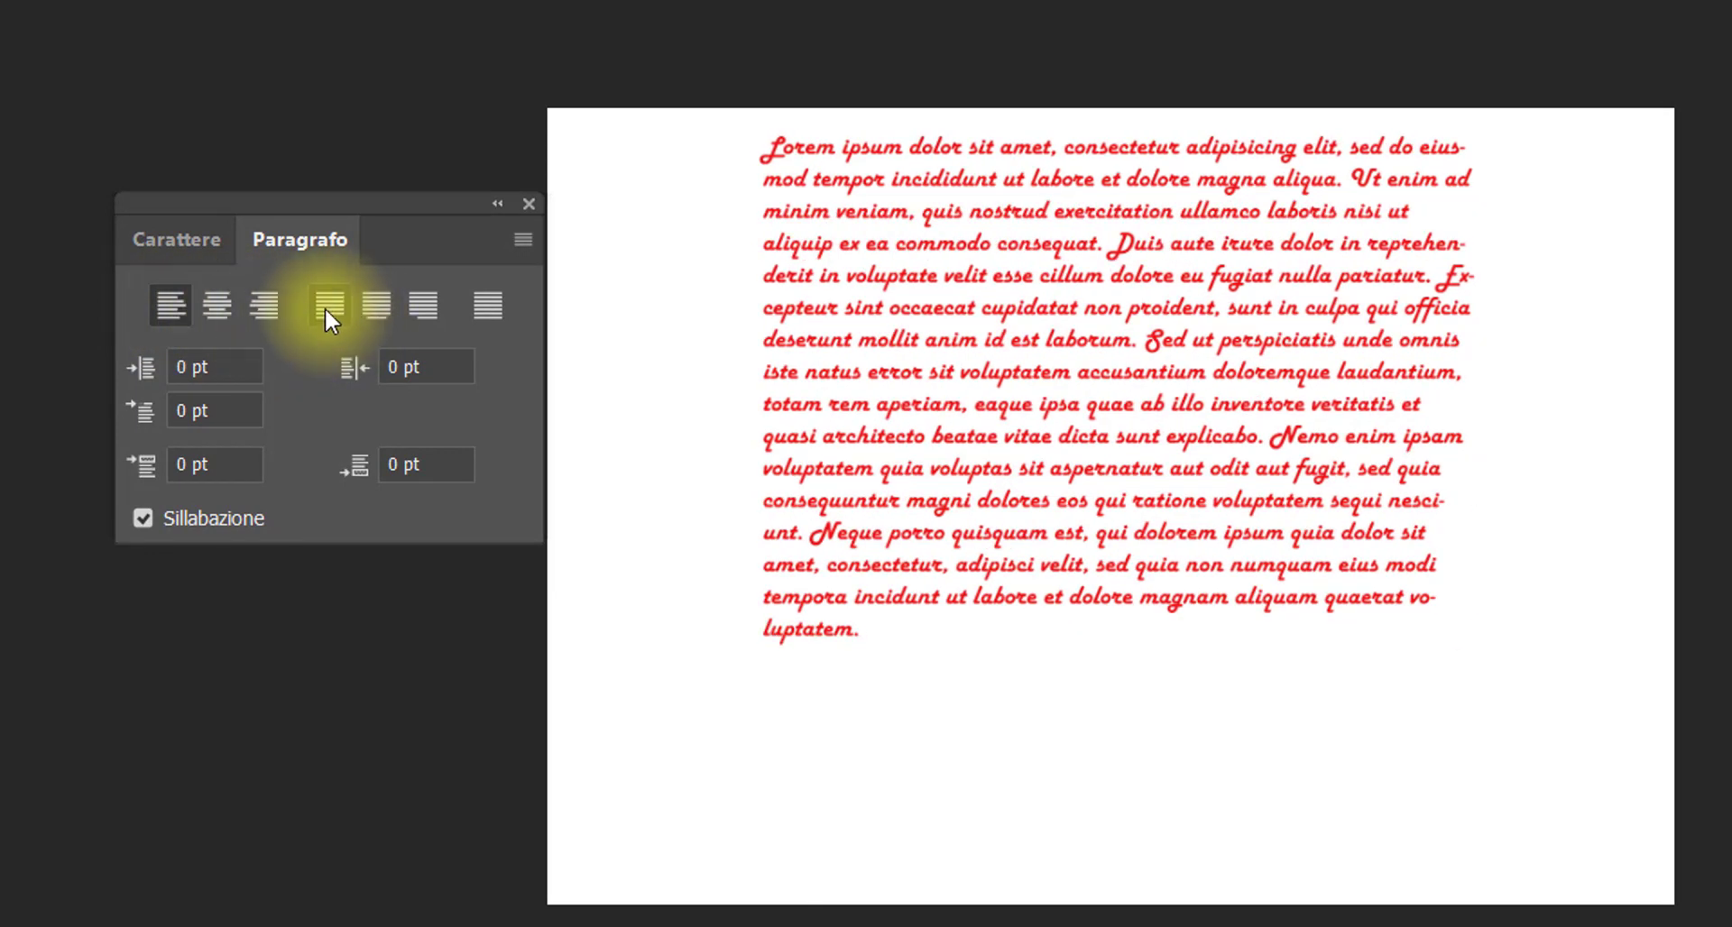
pyautogui.click(327, 305)
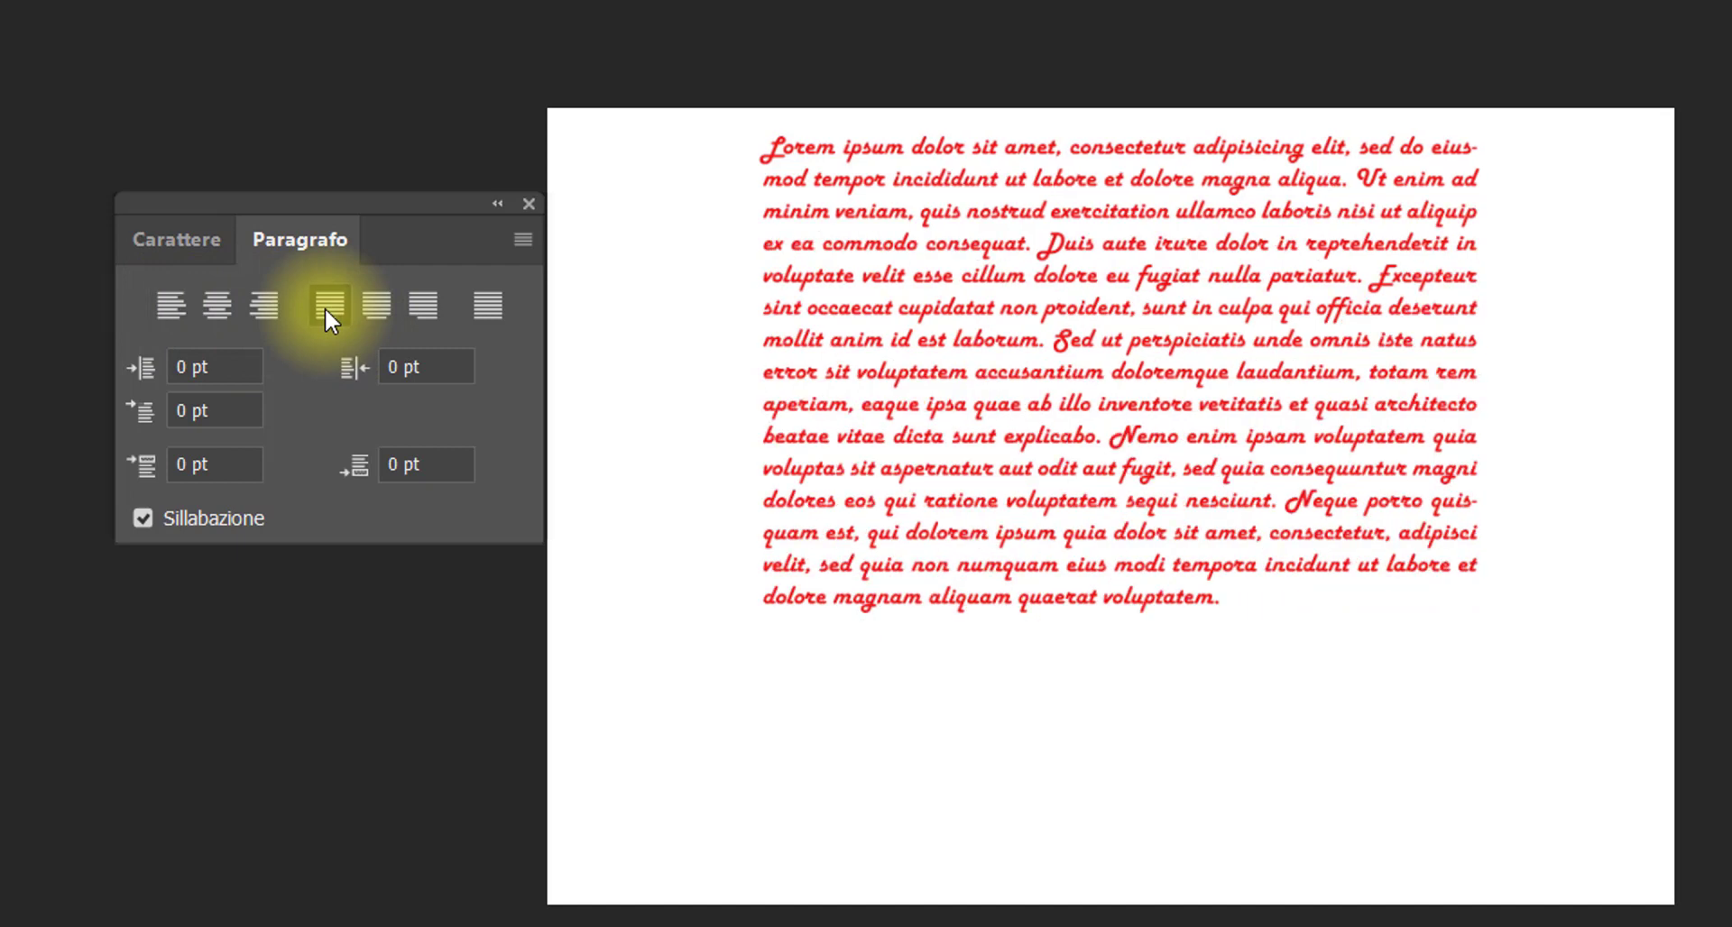
pyautogui.click(376, 307)
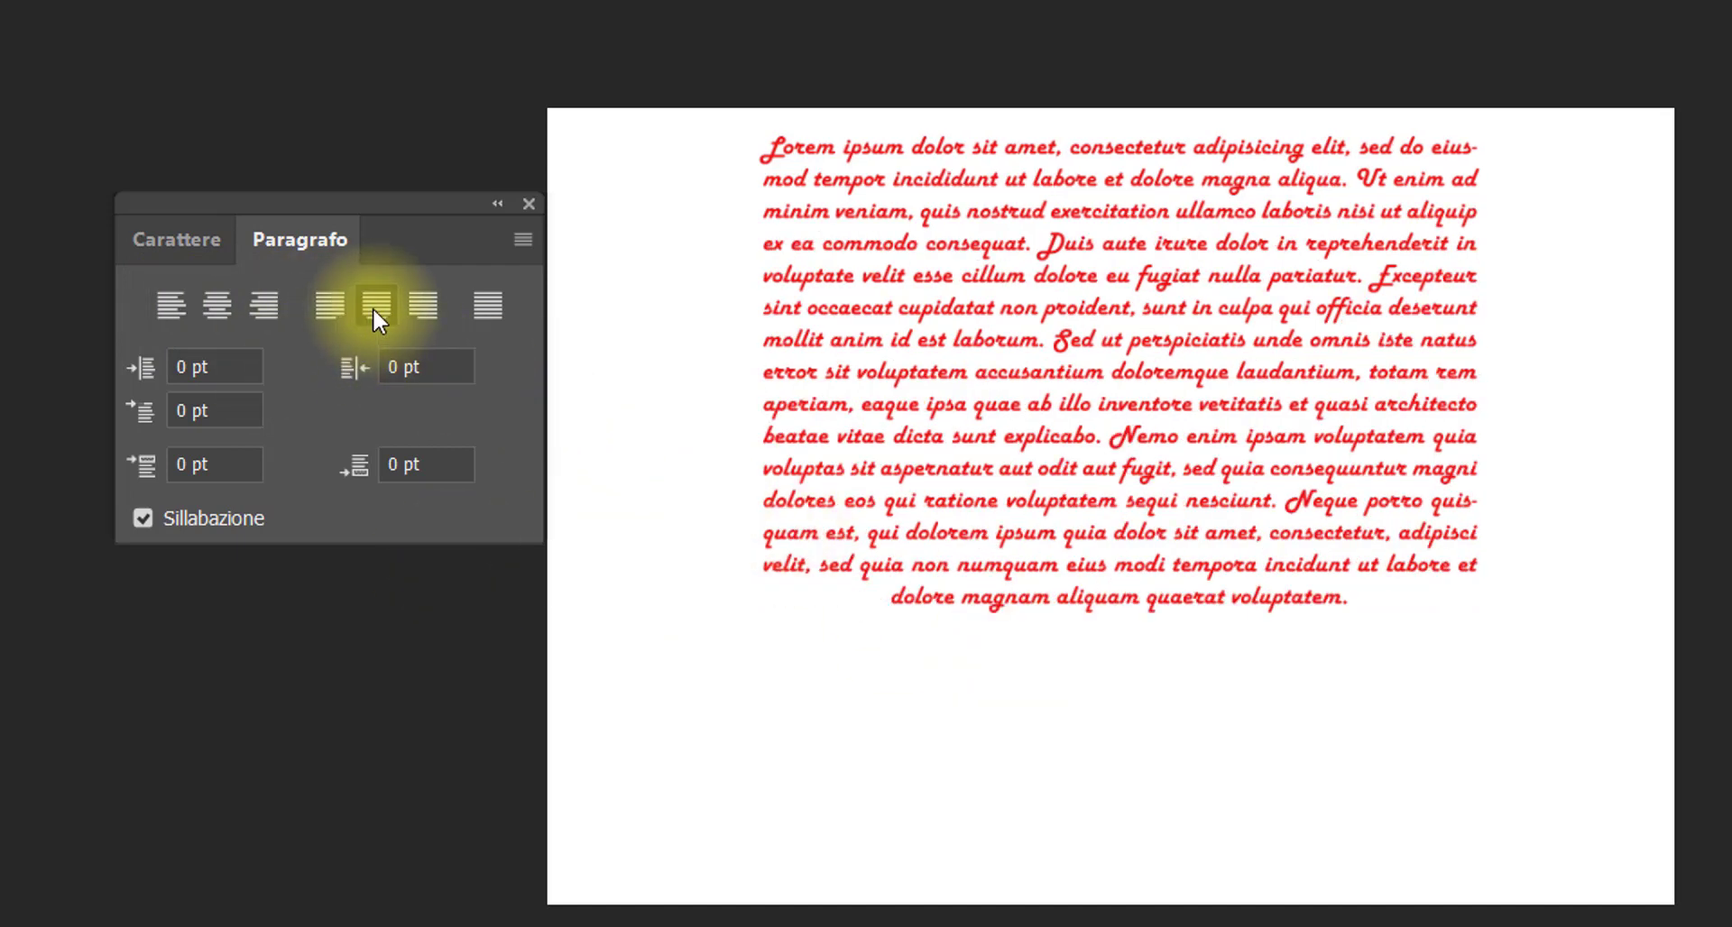
pyautogui.click(425, 312)
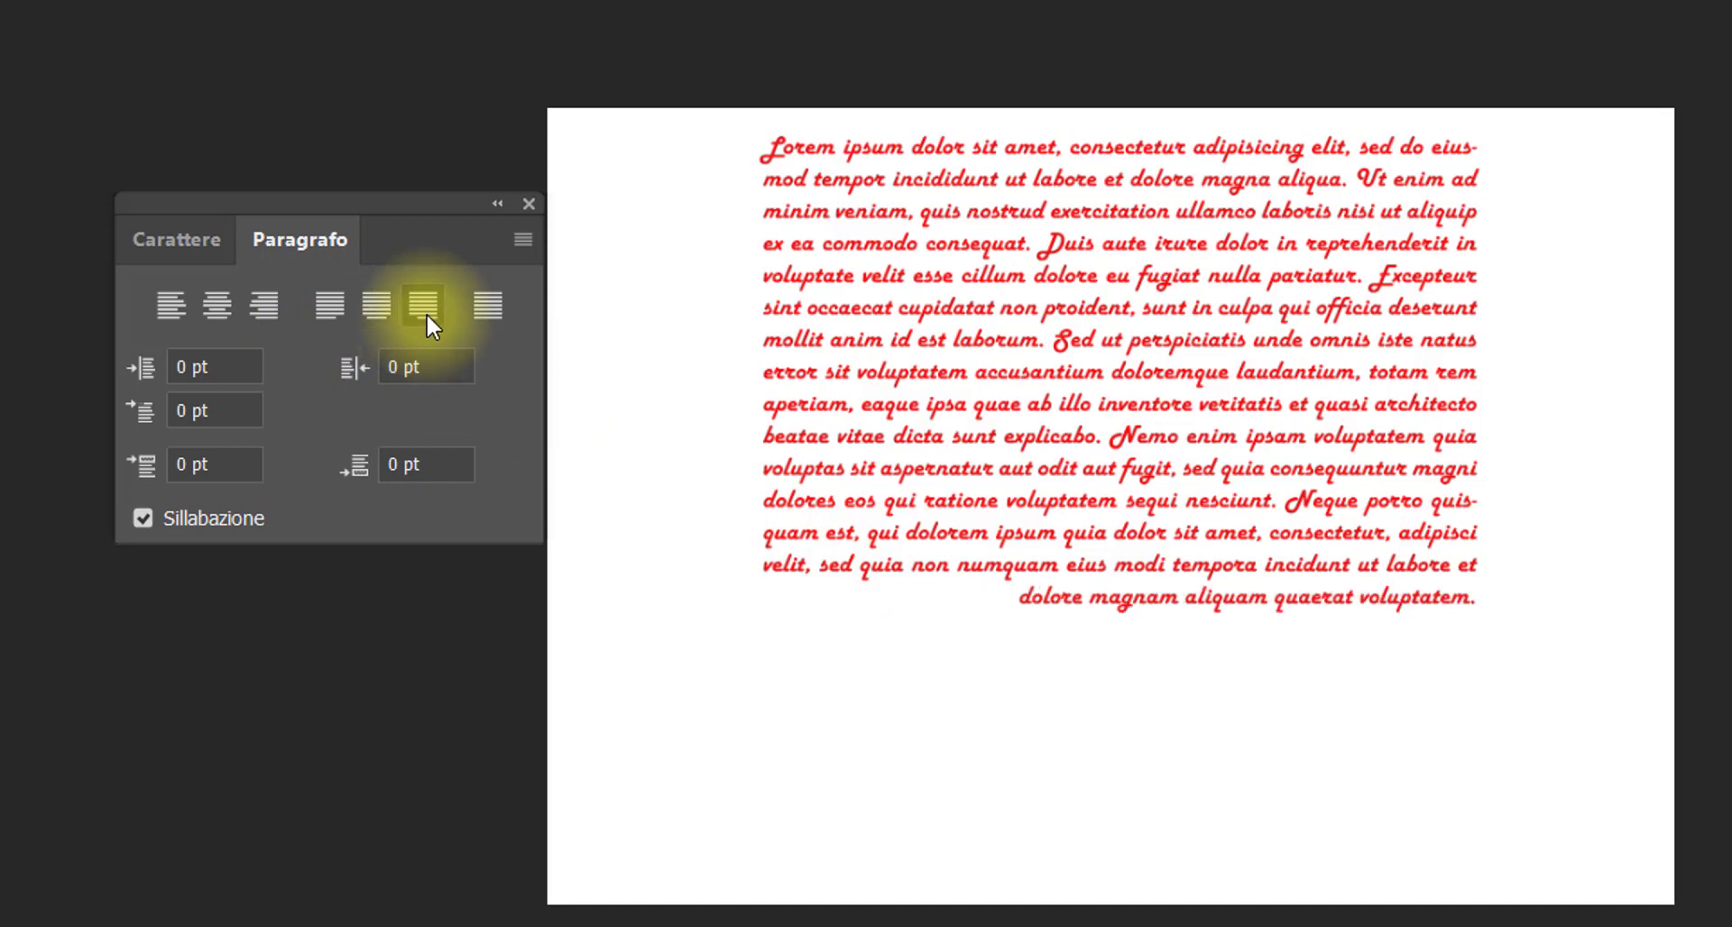
pyautogui.click(494, 307)
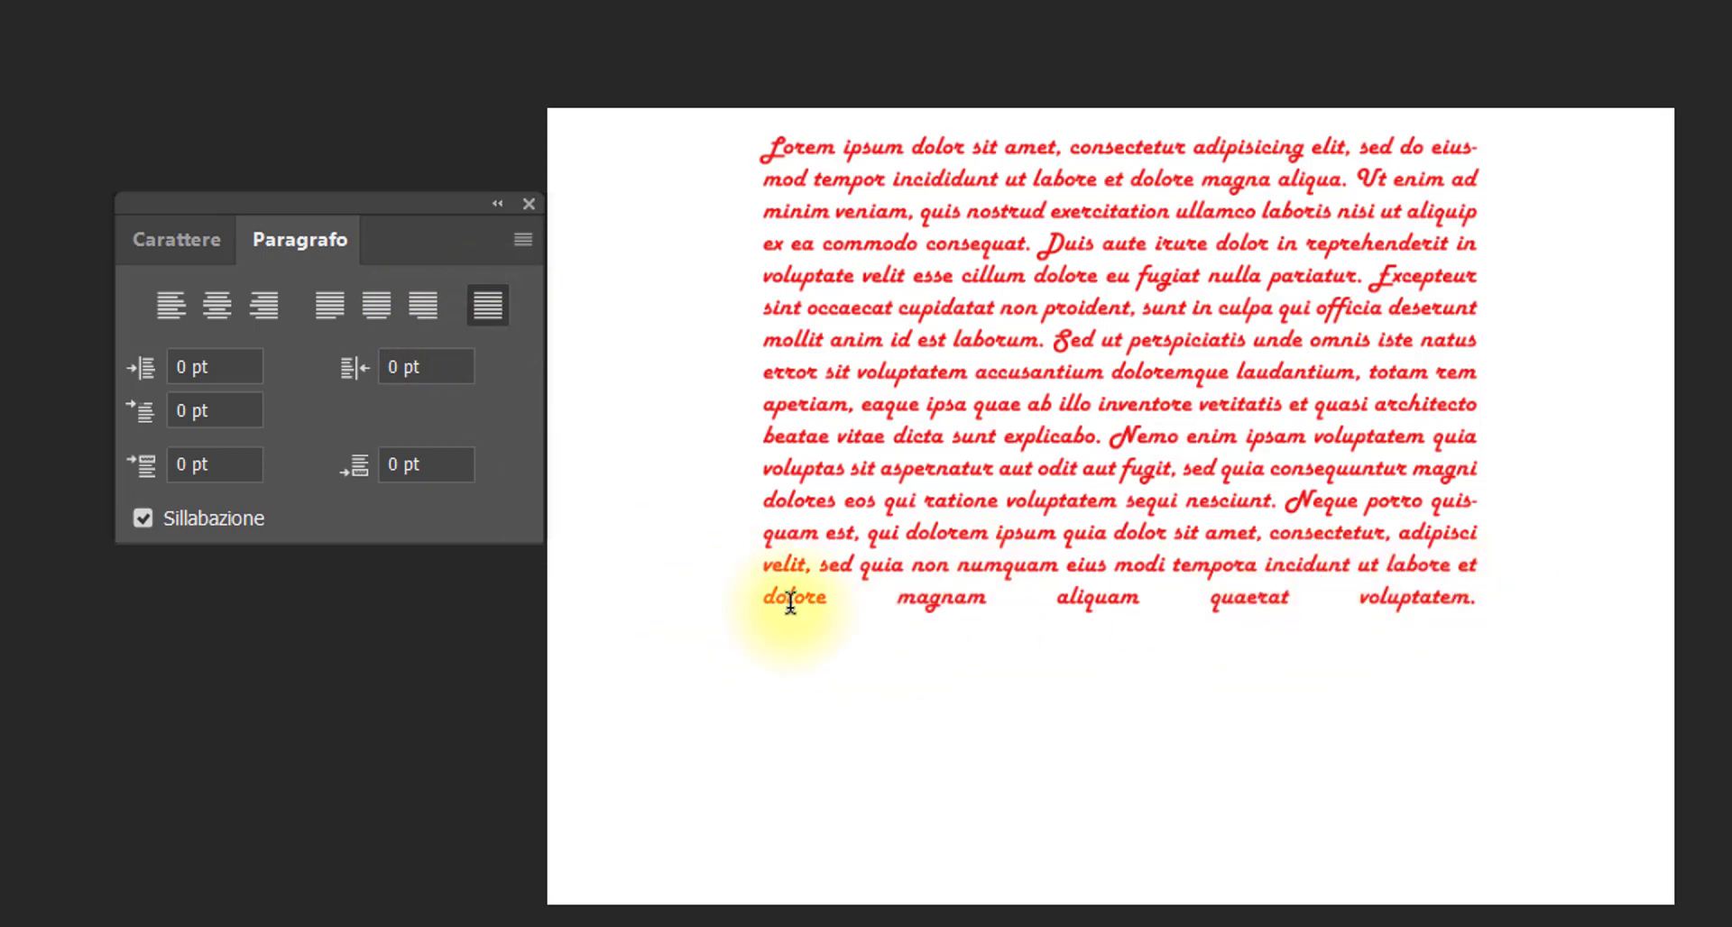
pyautogui.click(163, 305)
pyautogui.hotkey('ctrl', '+')
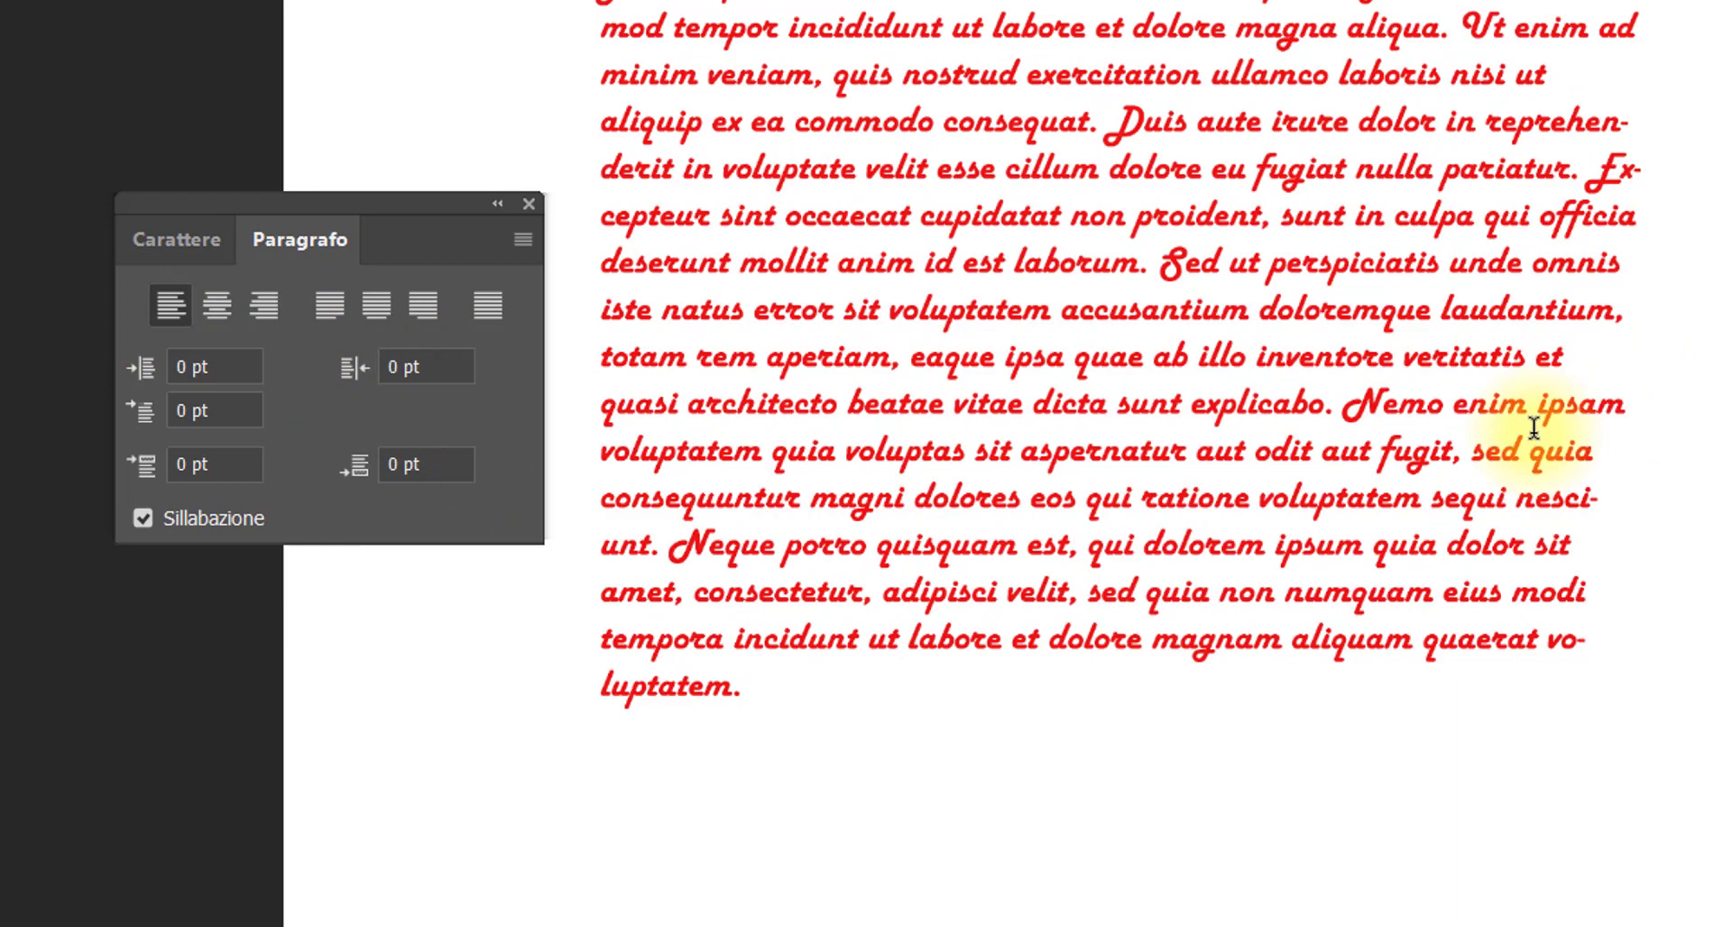
pyautogui.scroll(1, 1533, 425)
pyautogui.scroll(-1, 1533, 426)
pyautogui.scroll(1, 1533, 426)
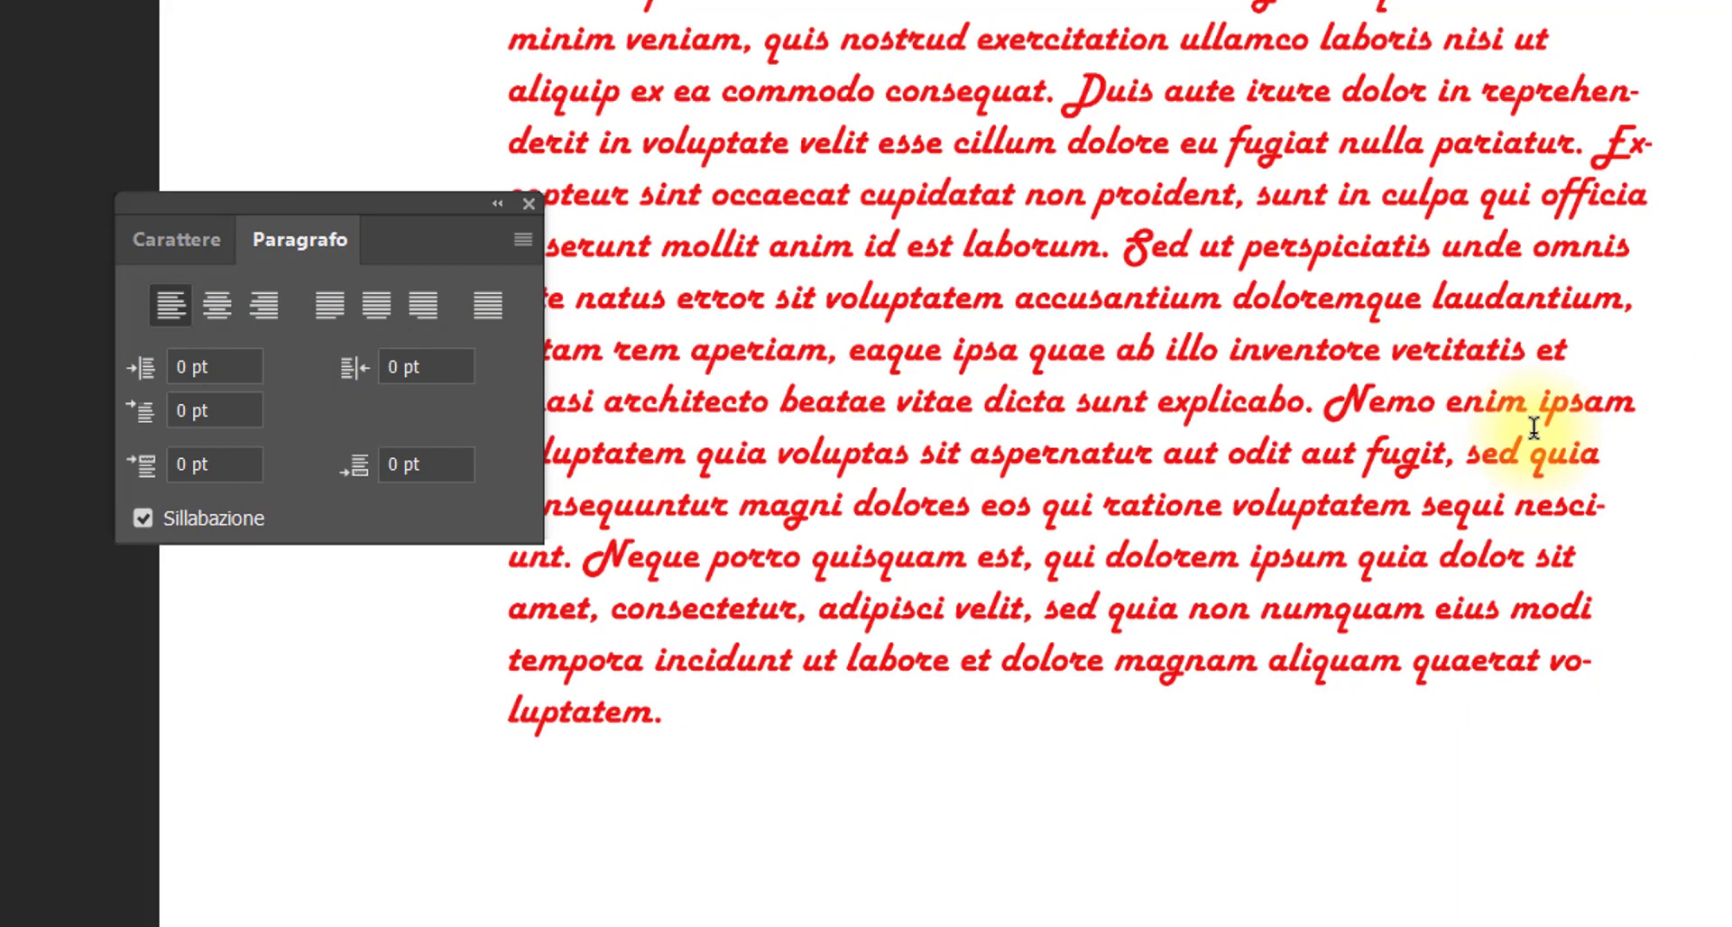
# Change the whole paragraph's font to Arial and switch off Sillabazione (hyphenation)
pyautogui.doubleClick(1254, 660)
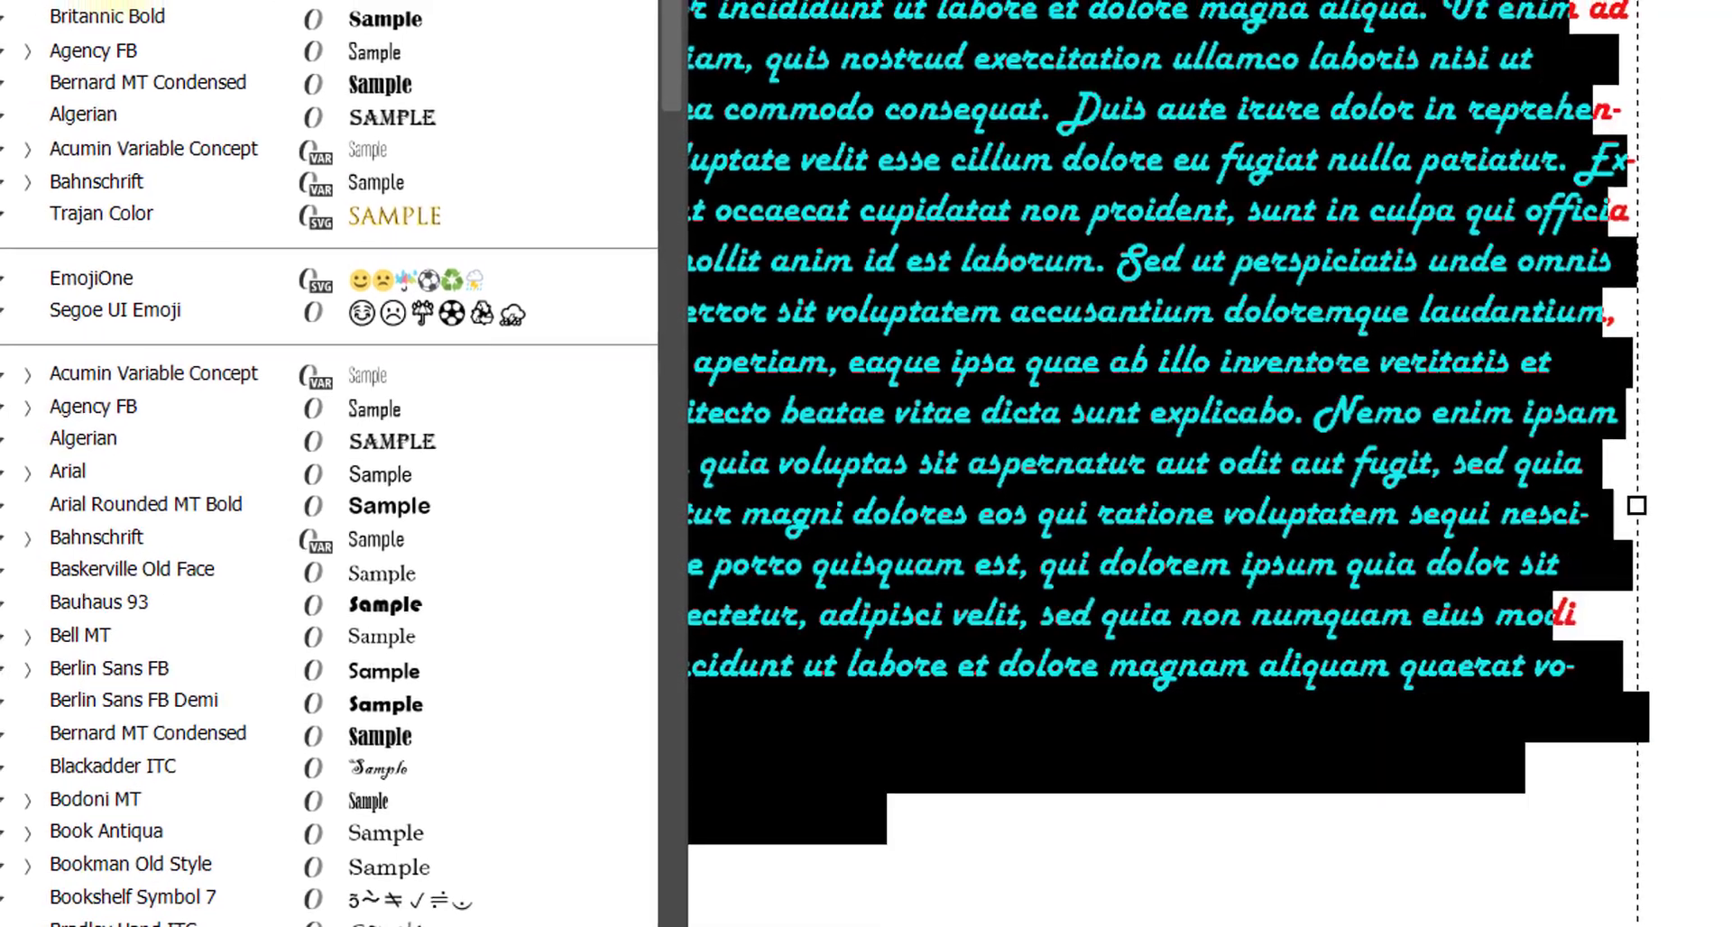
pyautogui.click(142, 8)
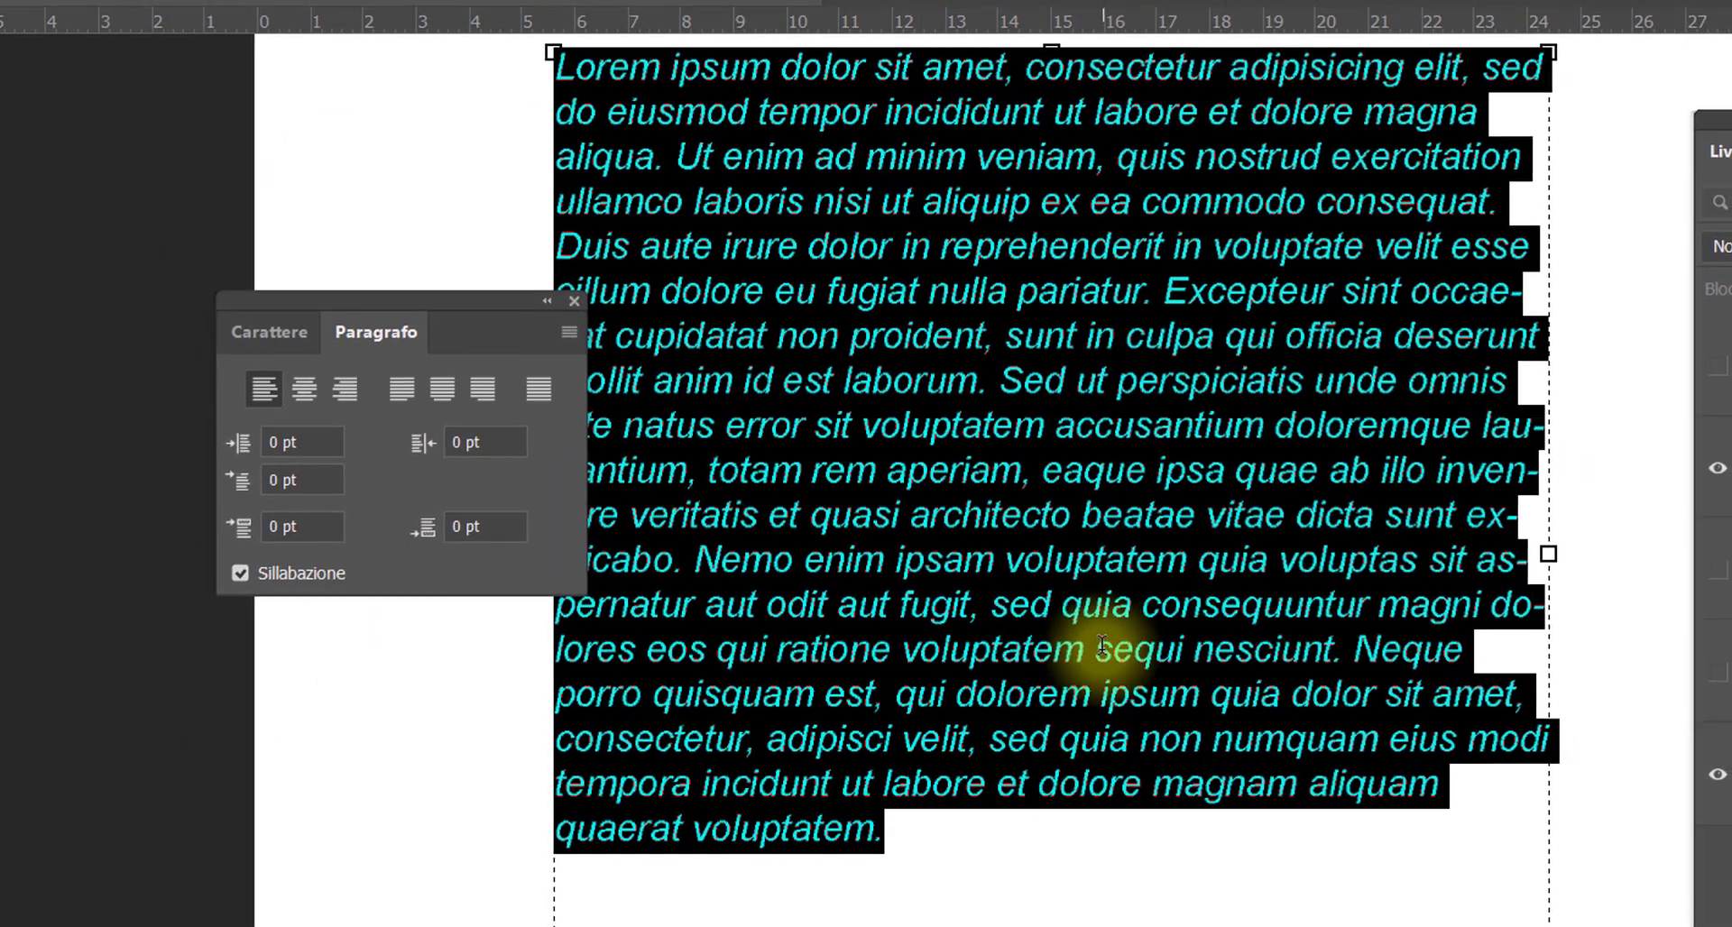
pyautogui.hotkey('ctrl', 'Return')
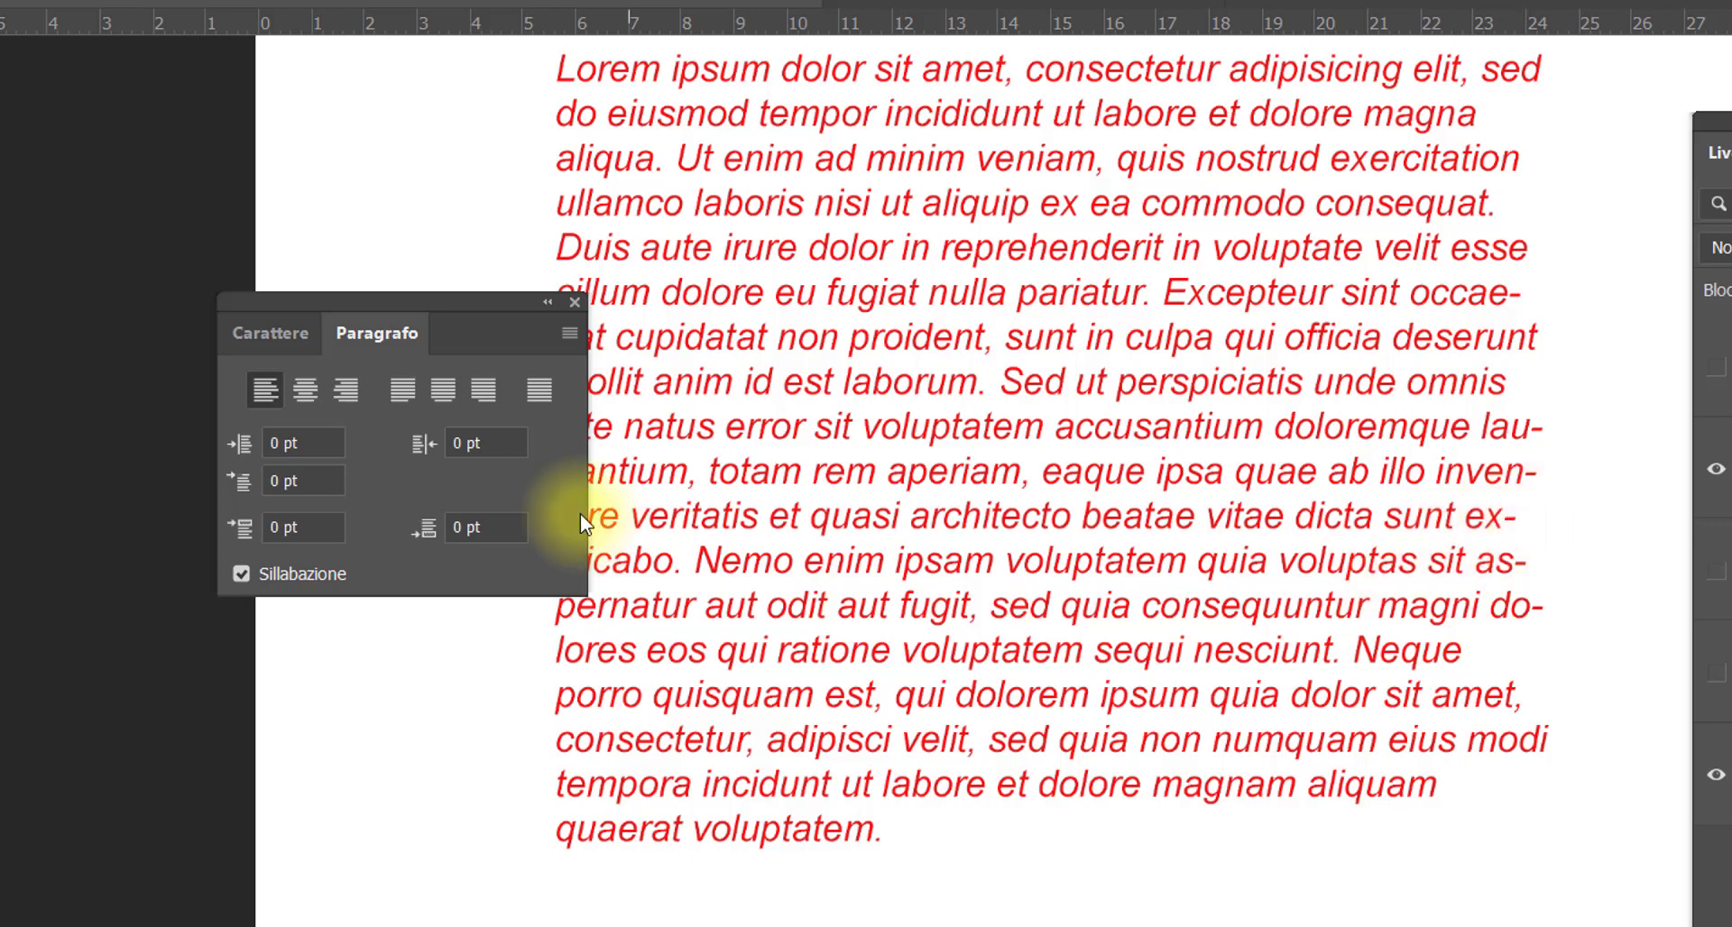
pyautogui.click(240, 573)
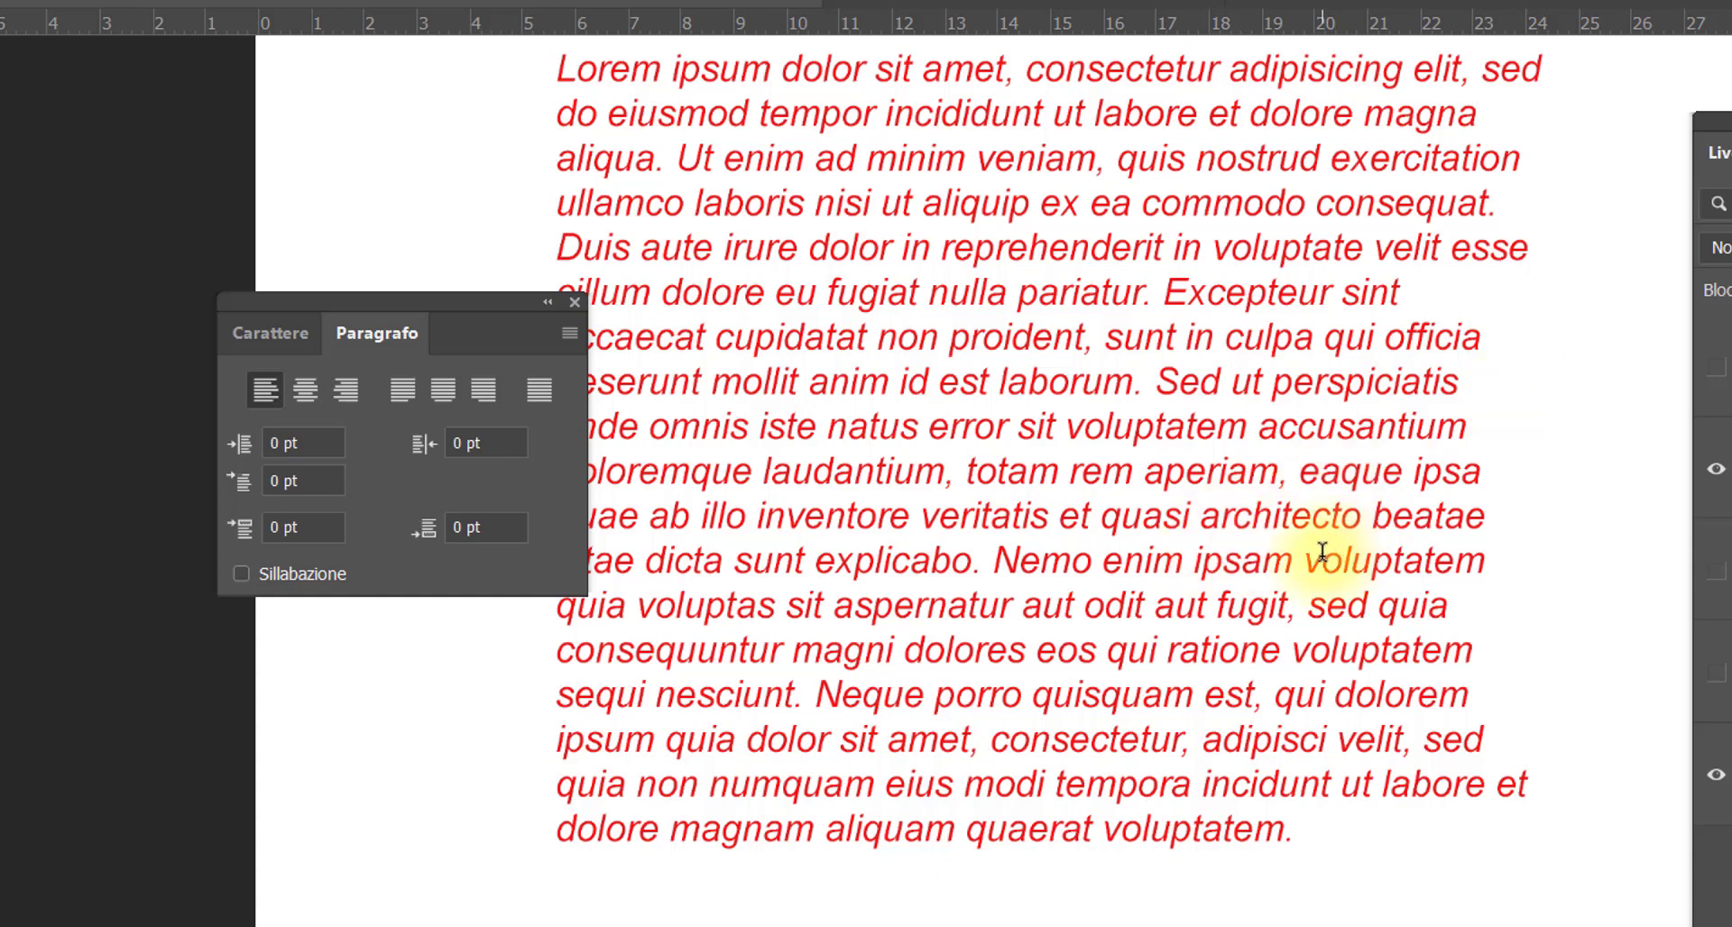
# Inspect the Sillabazione hyphenation settings from the Paragraph panel menu, then cancel them
pyautogui.click(568, 335)
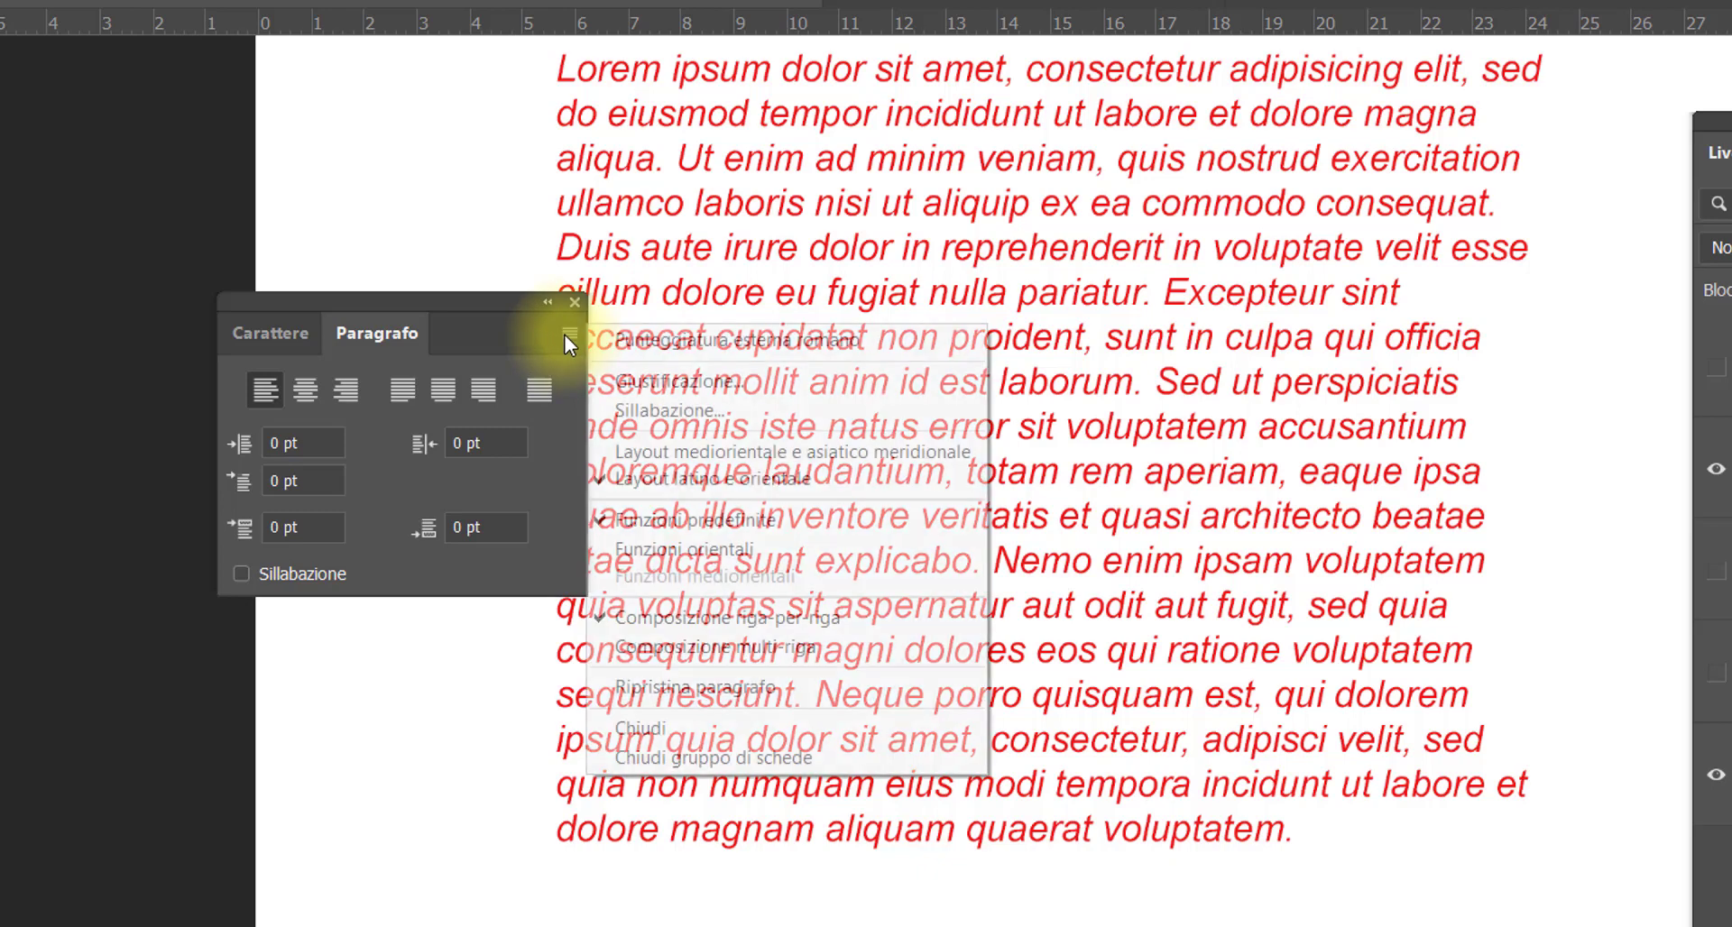
pyautogui.click(629, 411)
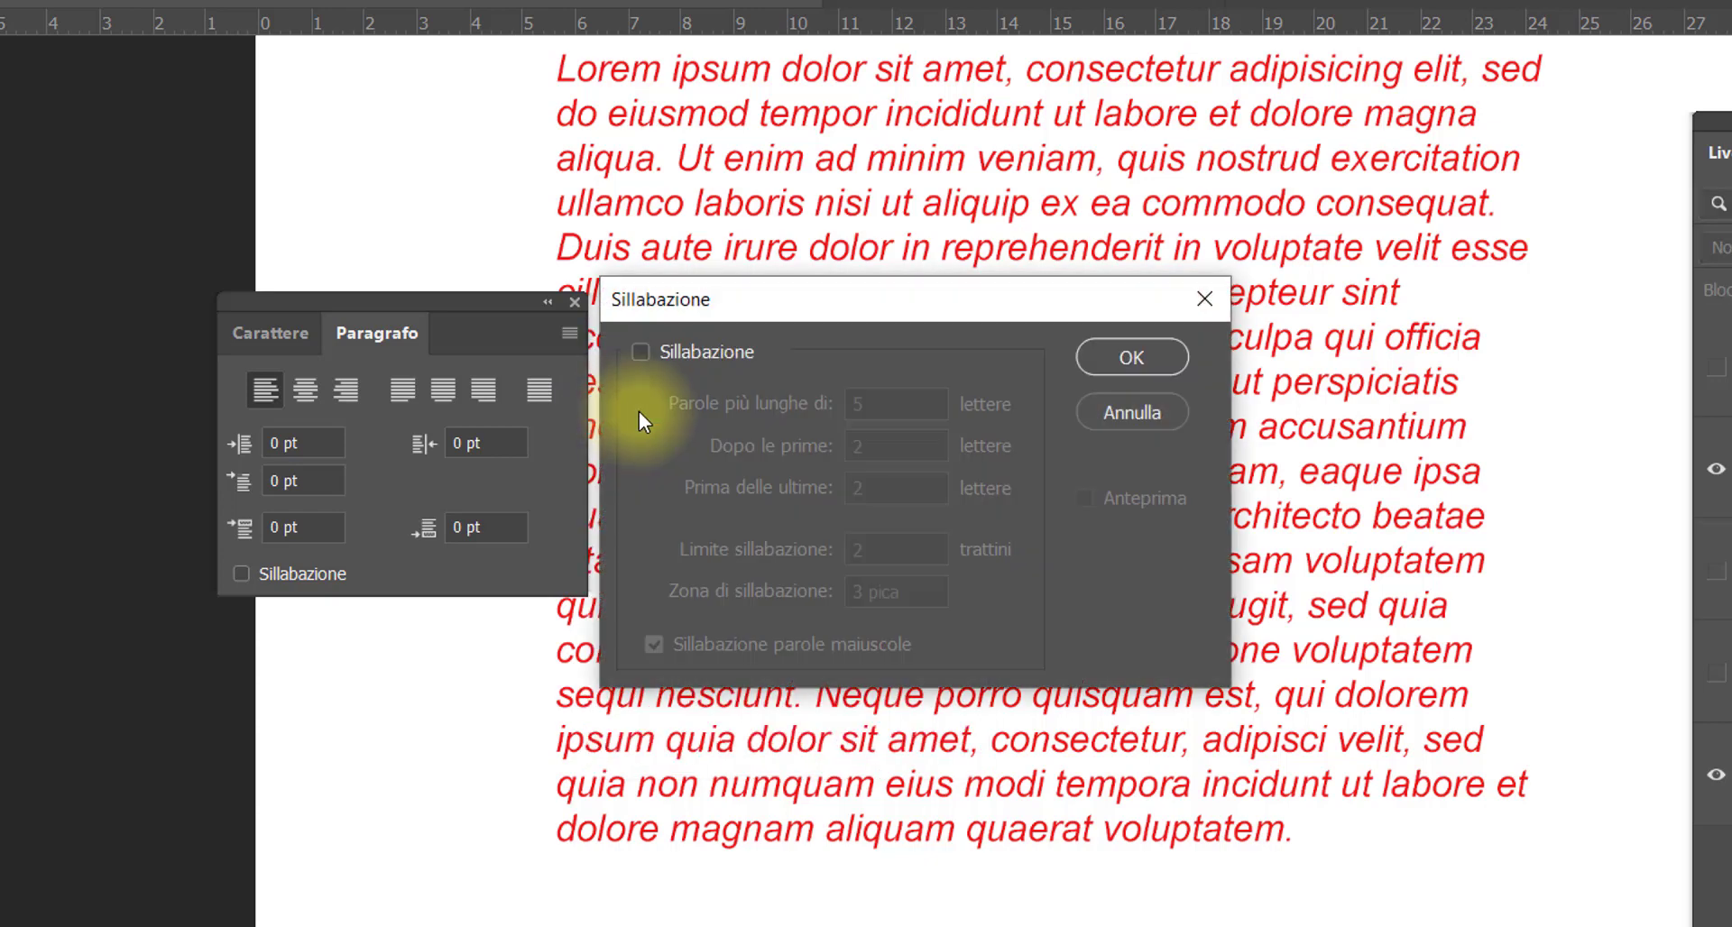
pyautogui.click(639, 352)
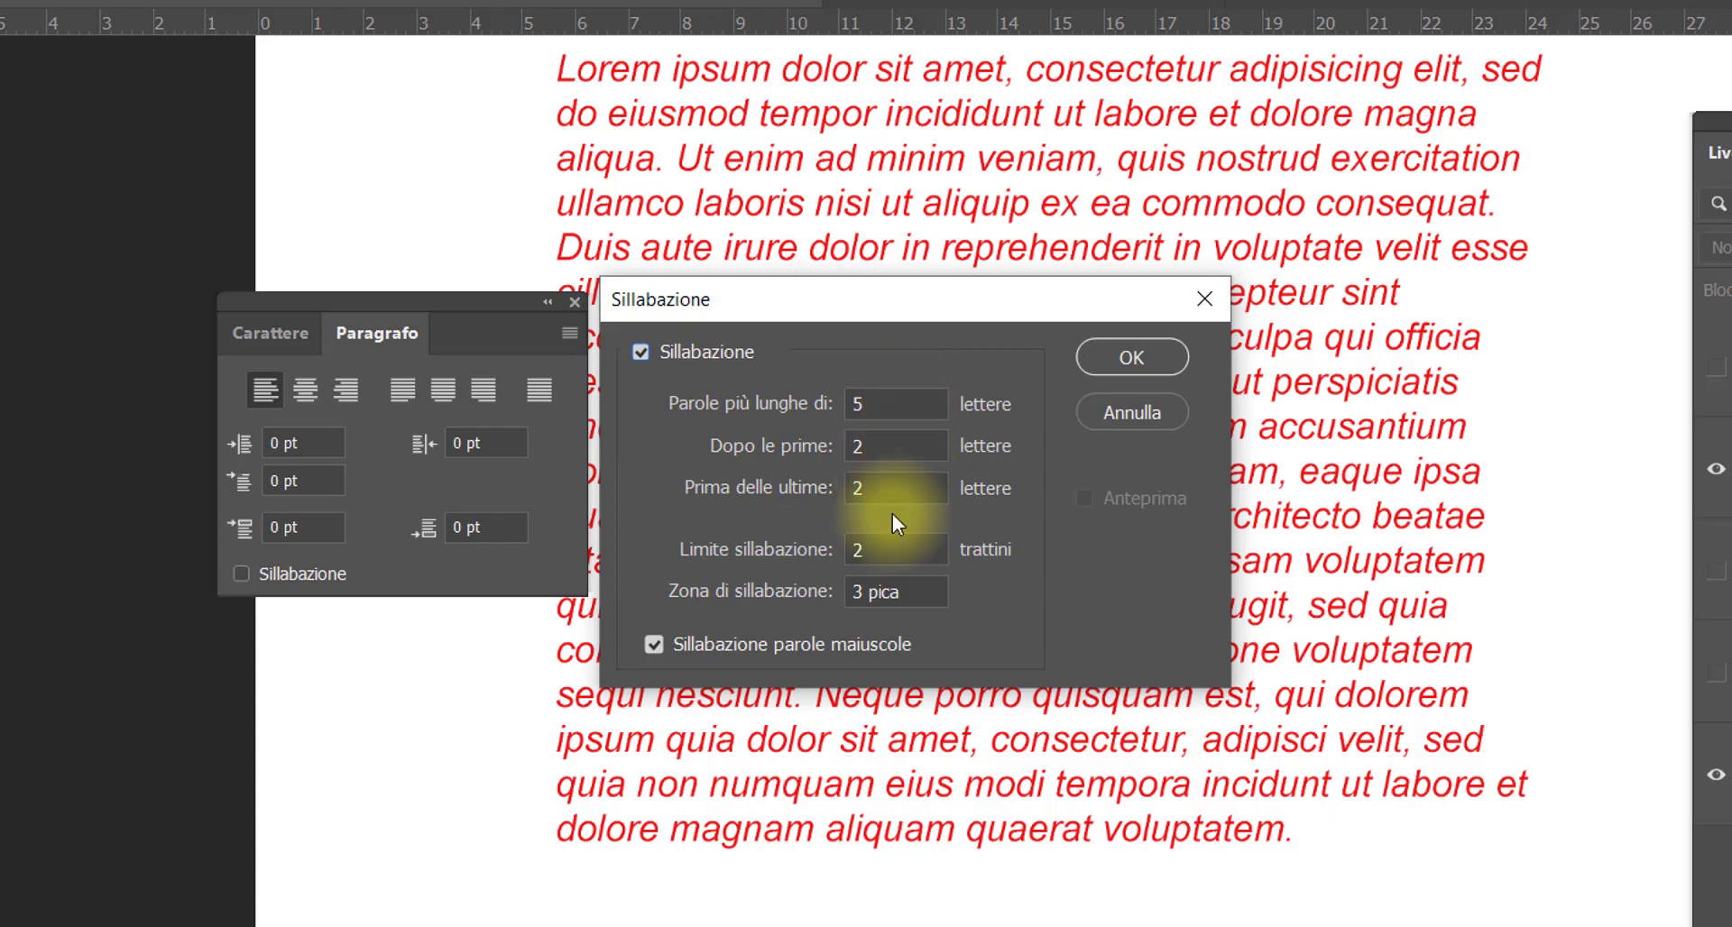
pyautogui.click(1097, 420)
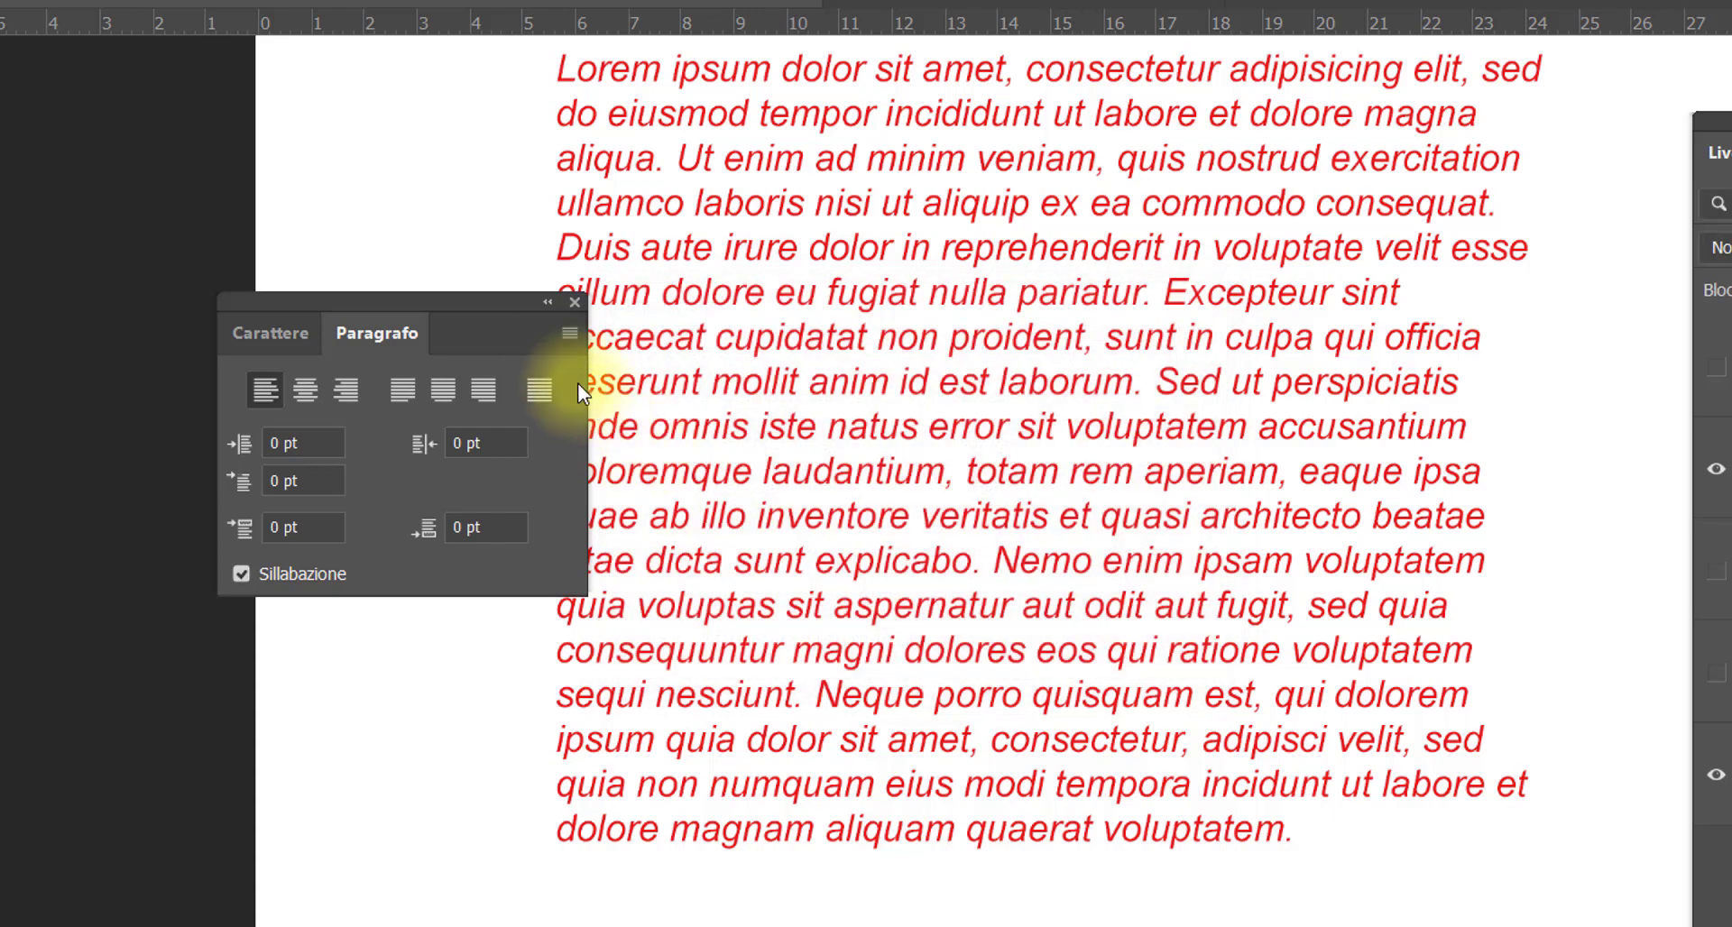
# Open the Giustificazione justification settings and move the dialog aside
pyautogui.click(572, 341)
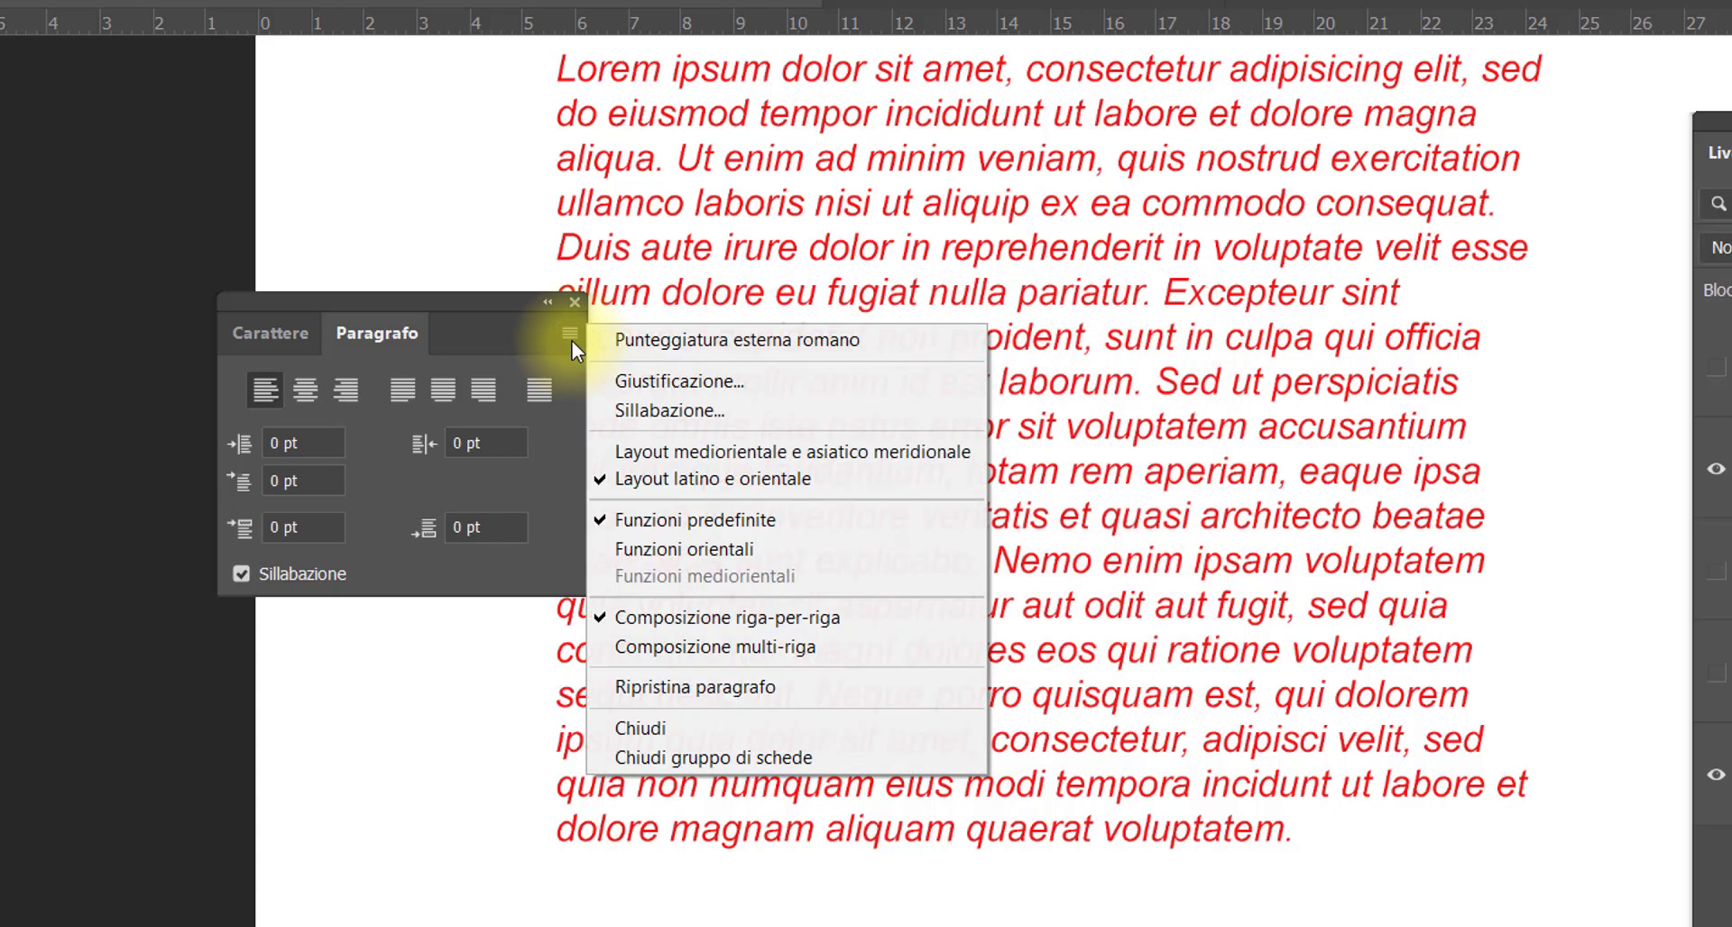
pyautogui.click(619, 385)
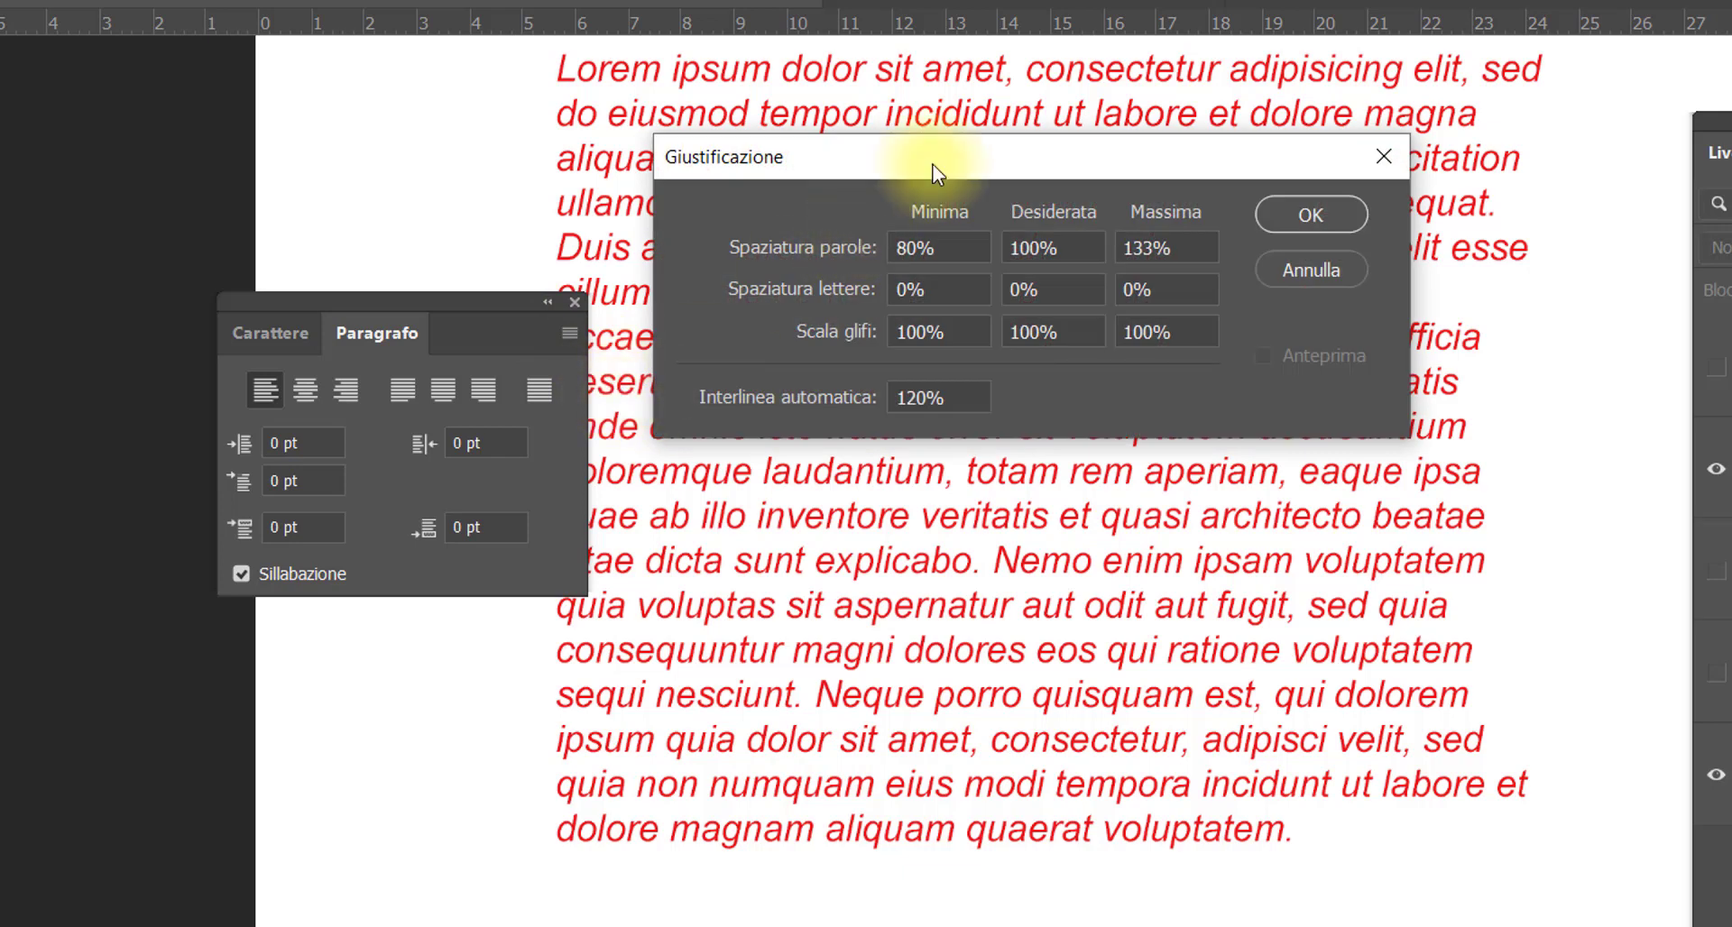
pyautogui.moveTo(934, 172); pyautogui.dragTo(893, 311)
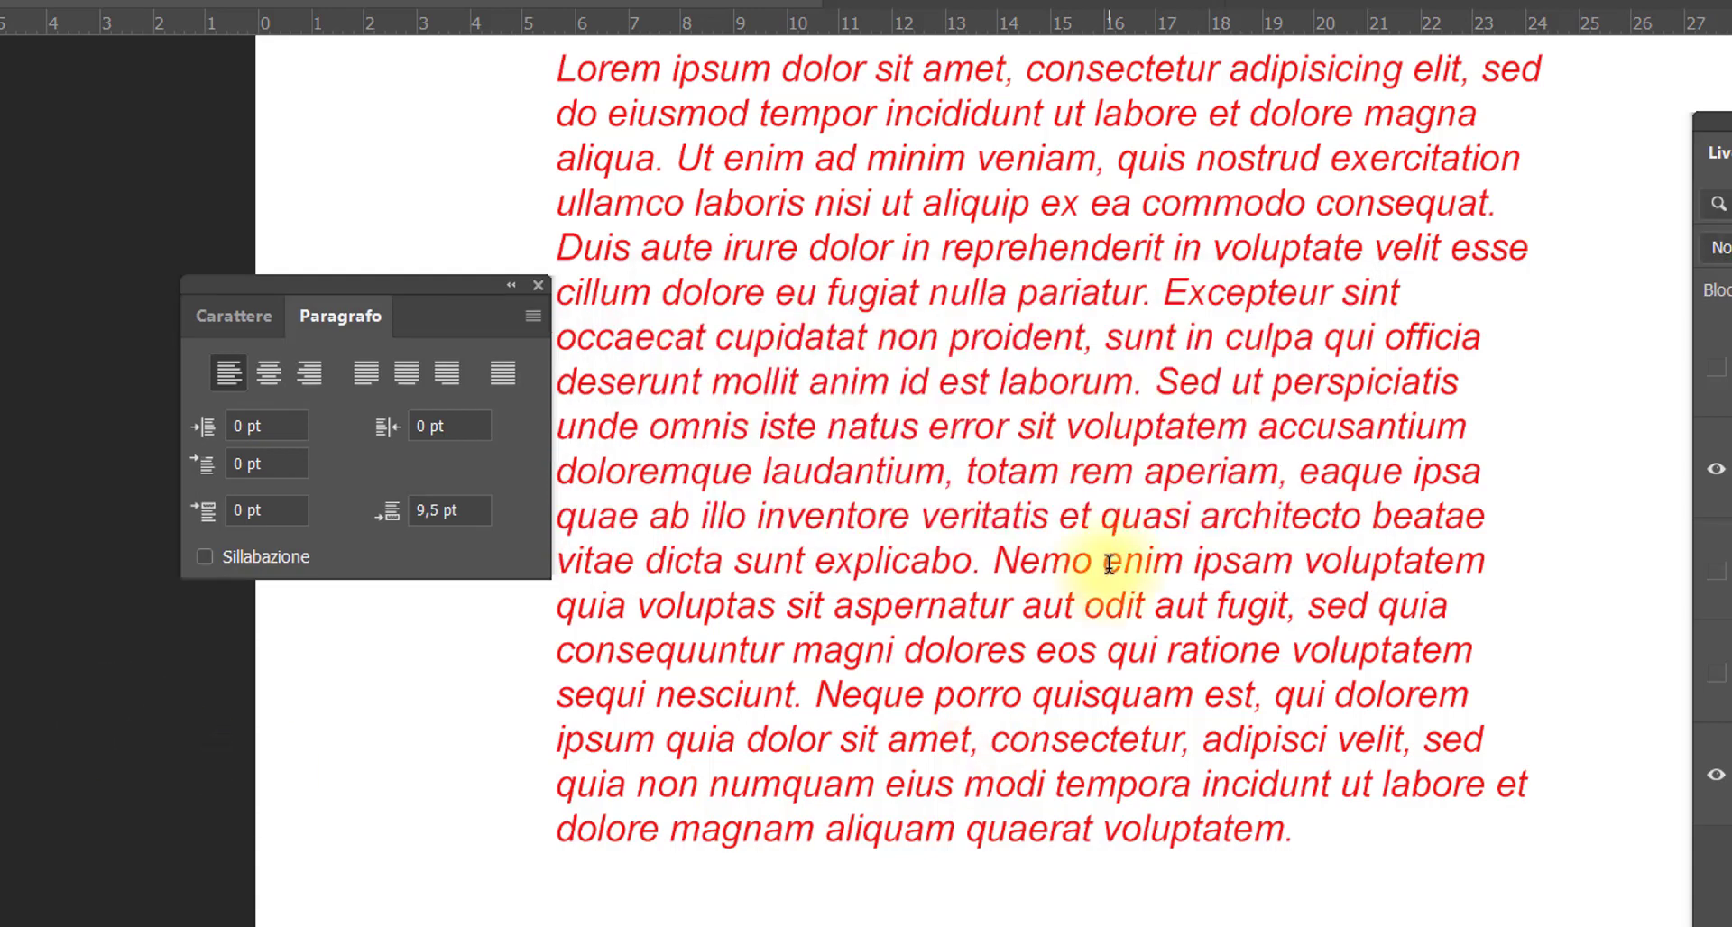
# Select all the Lorem ipsum text and set 35 pt Left and Right Indent
pyautogui.doubleClick(1138, 561)
pyautogui.tripleClick(1109, 561)
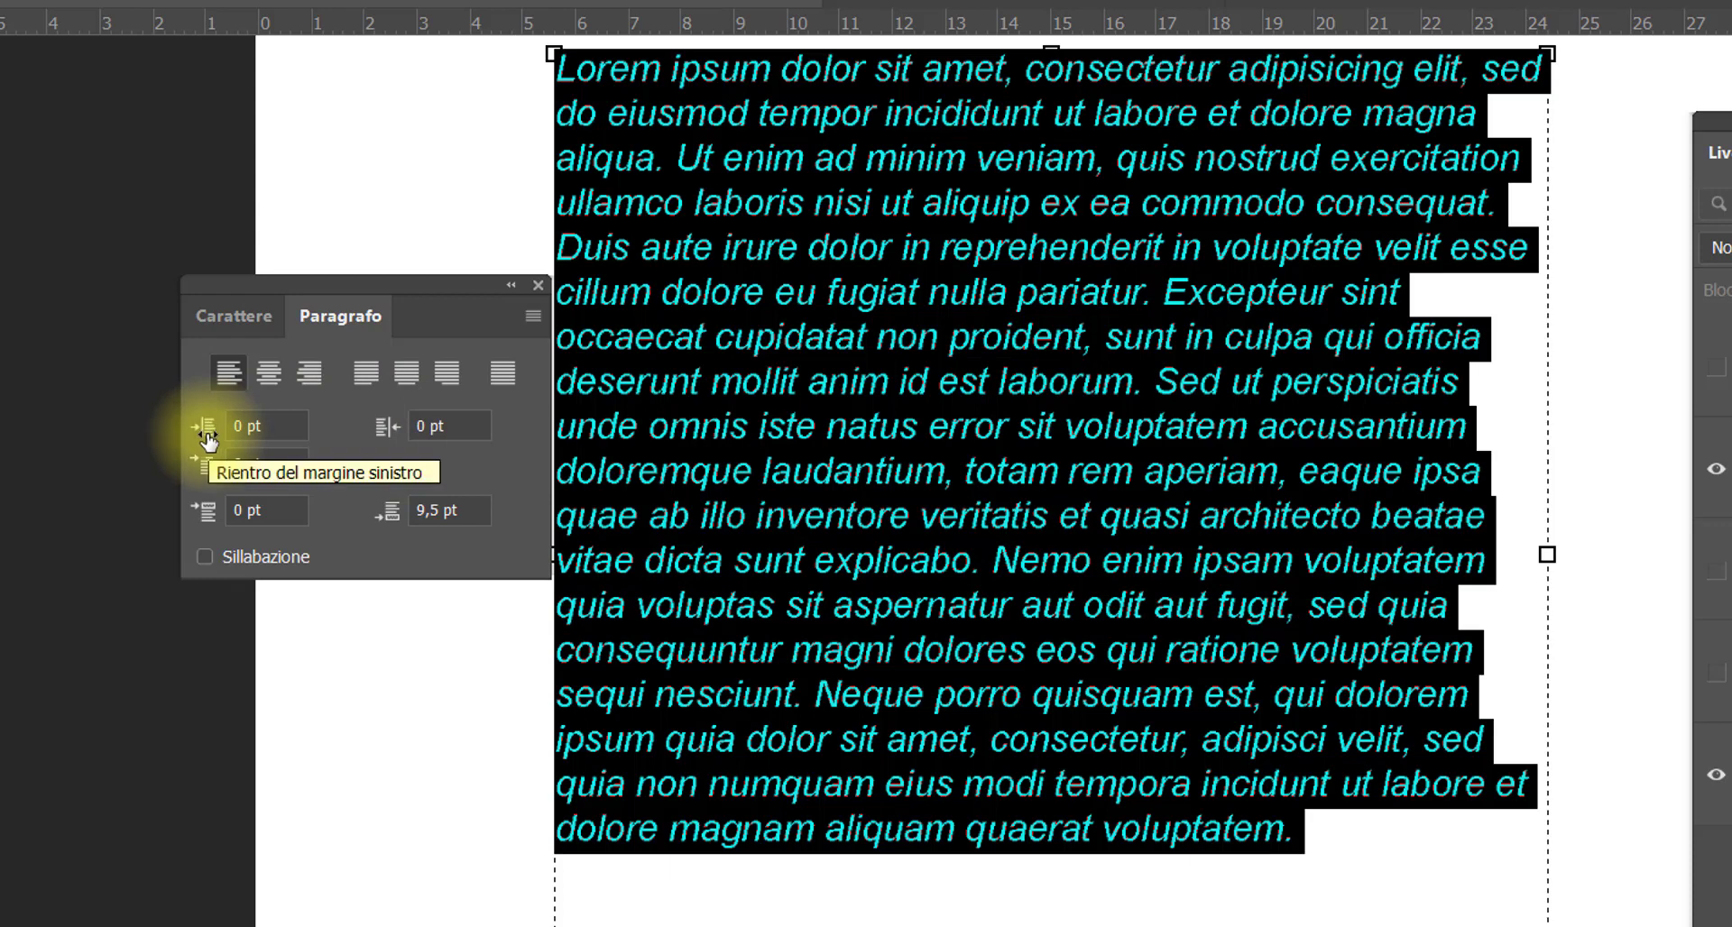
pyautogui.click(232, 429)
pyautogui.write('35')
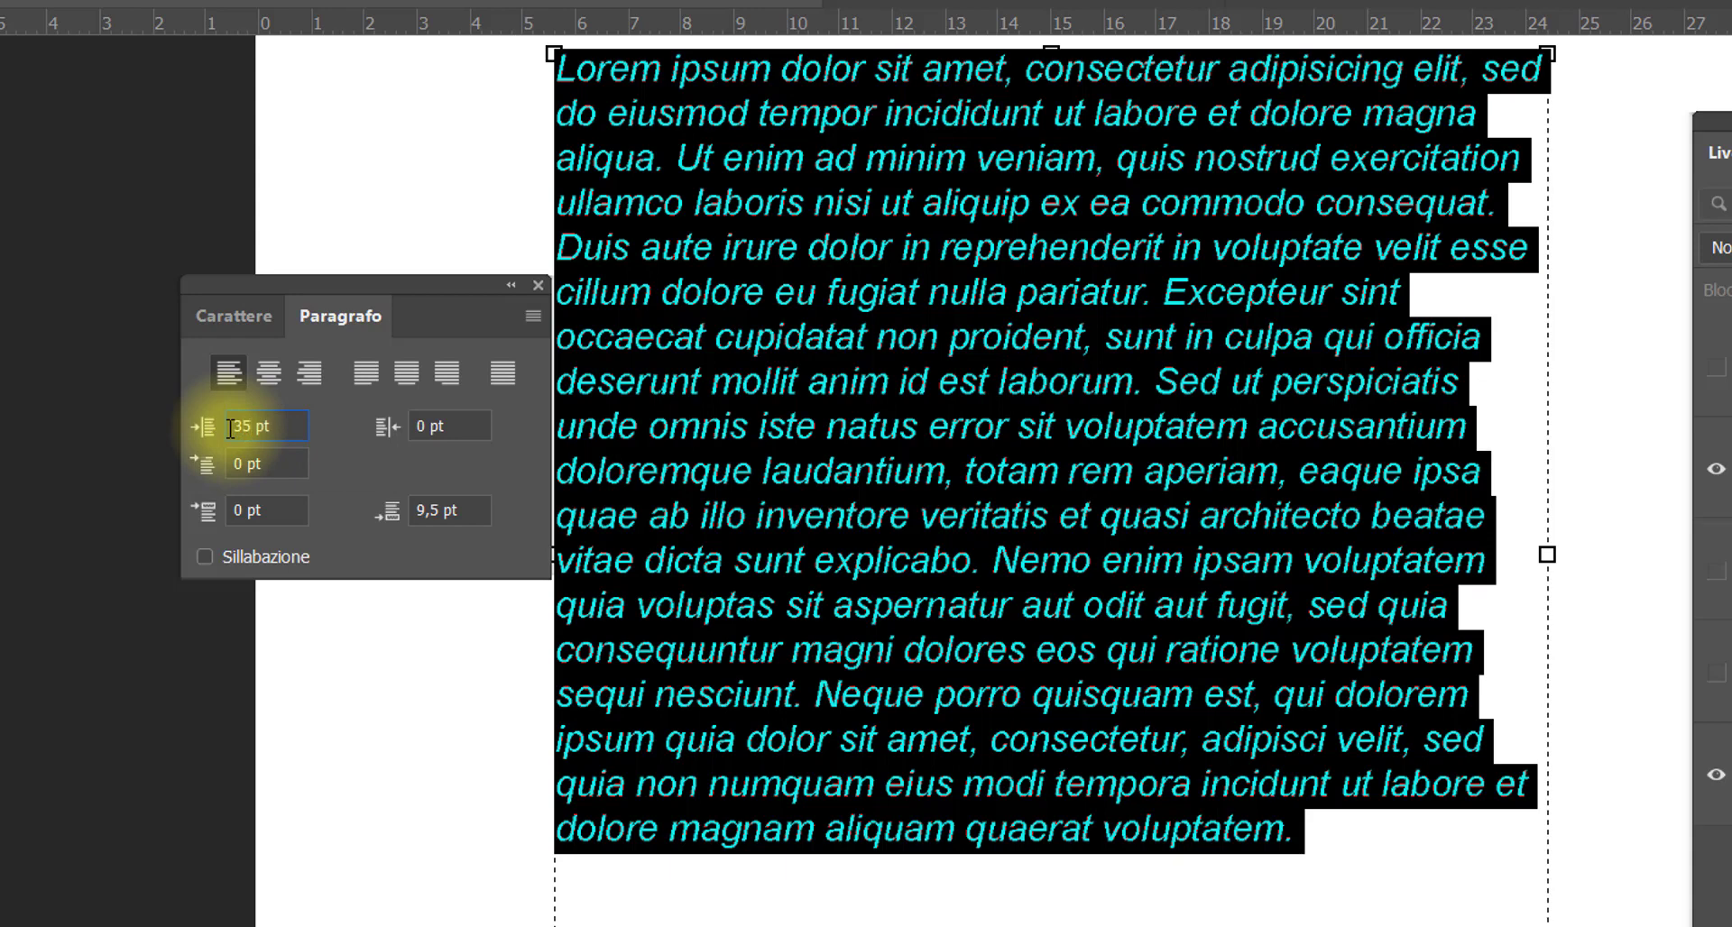
pyautogui.click(431, 431)
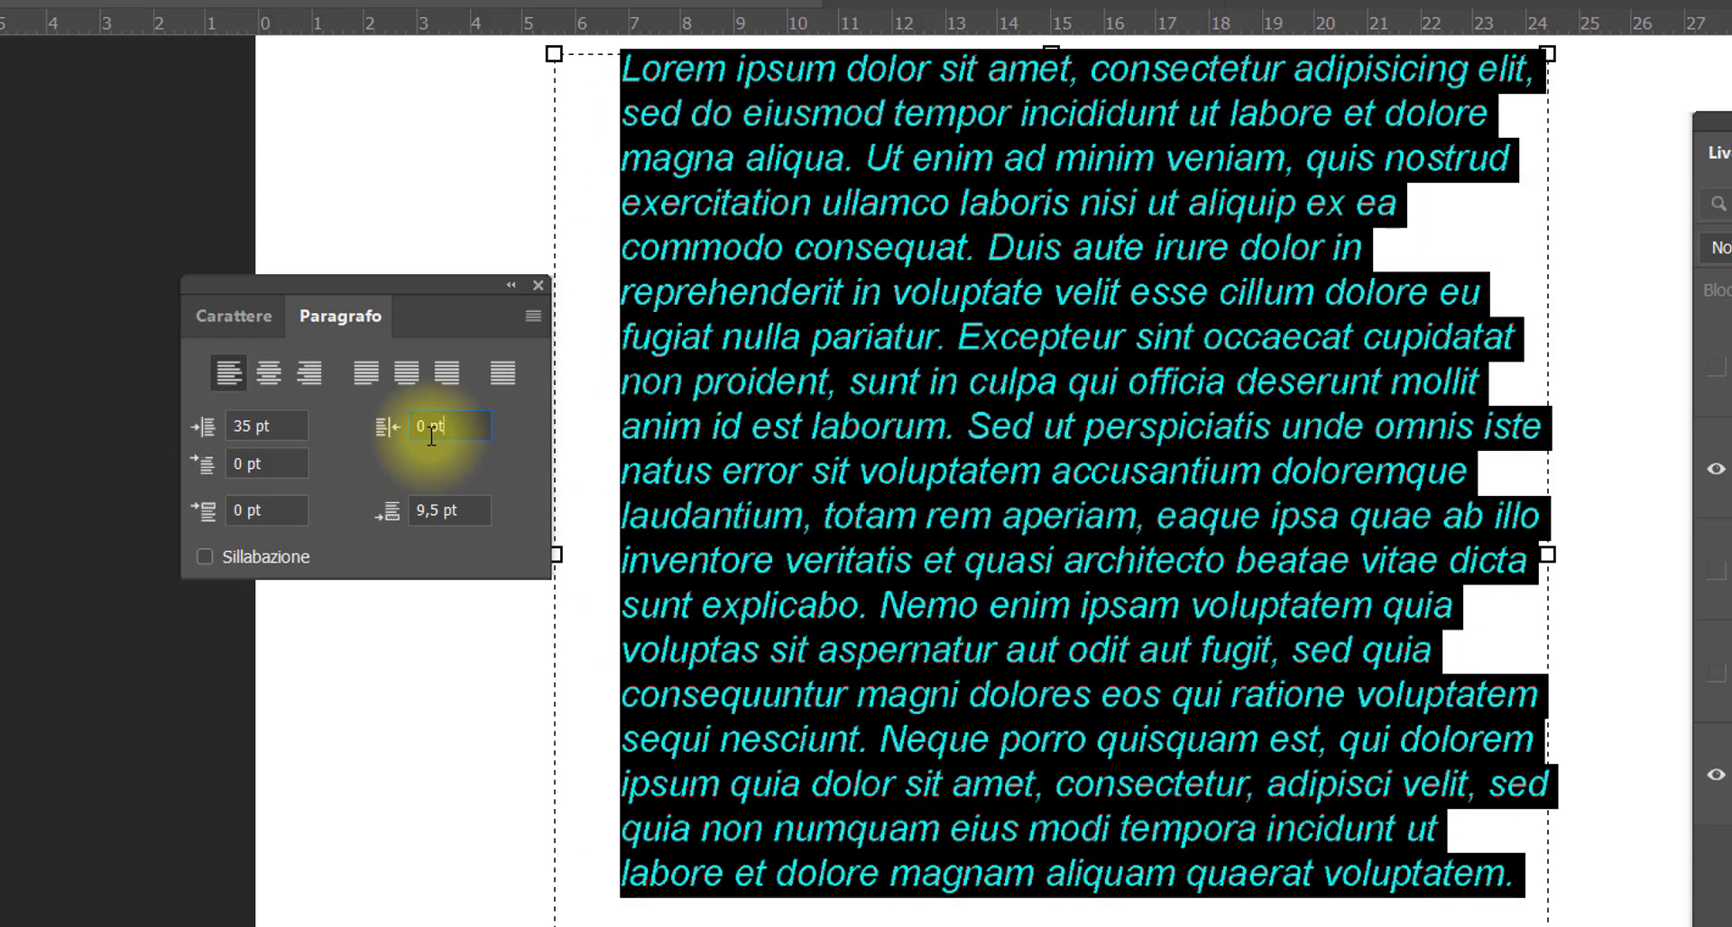
pyautogui.doubleClick(416, 431)
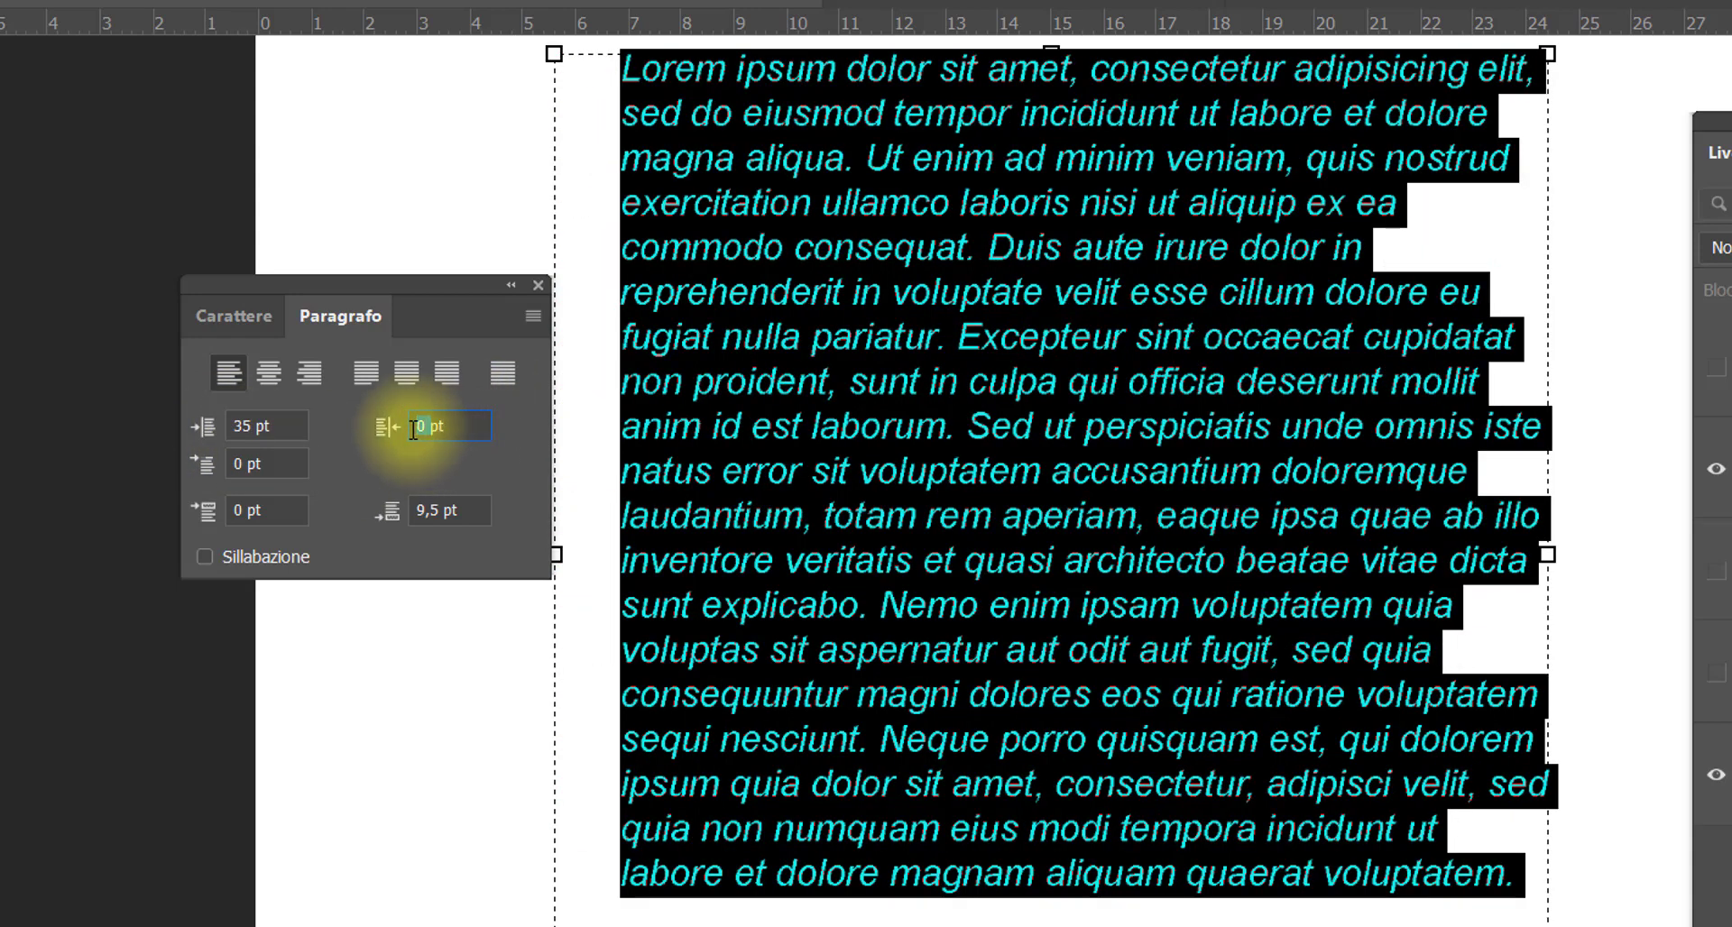
pyautogui.write('35')
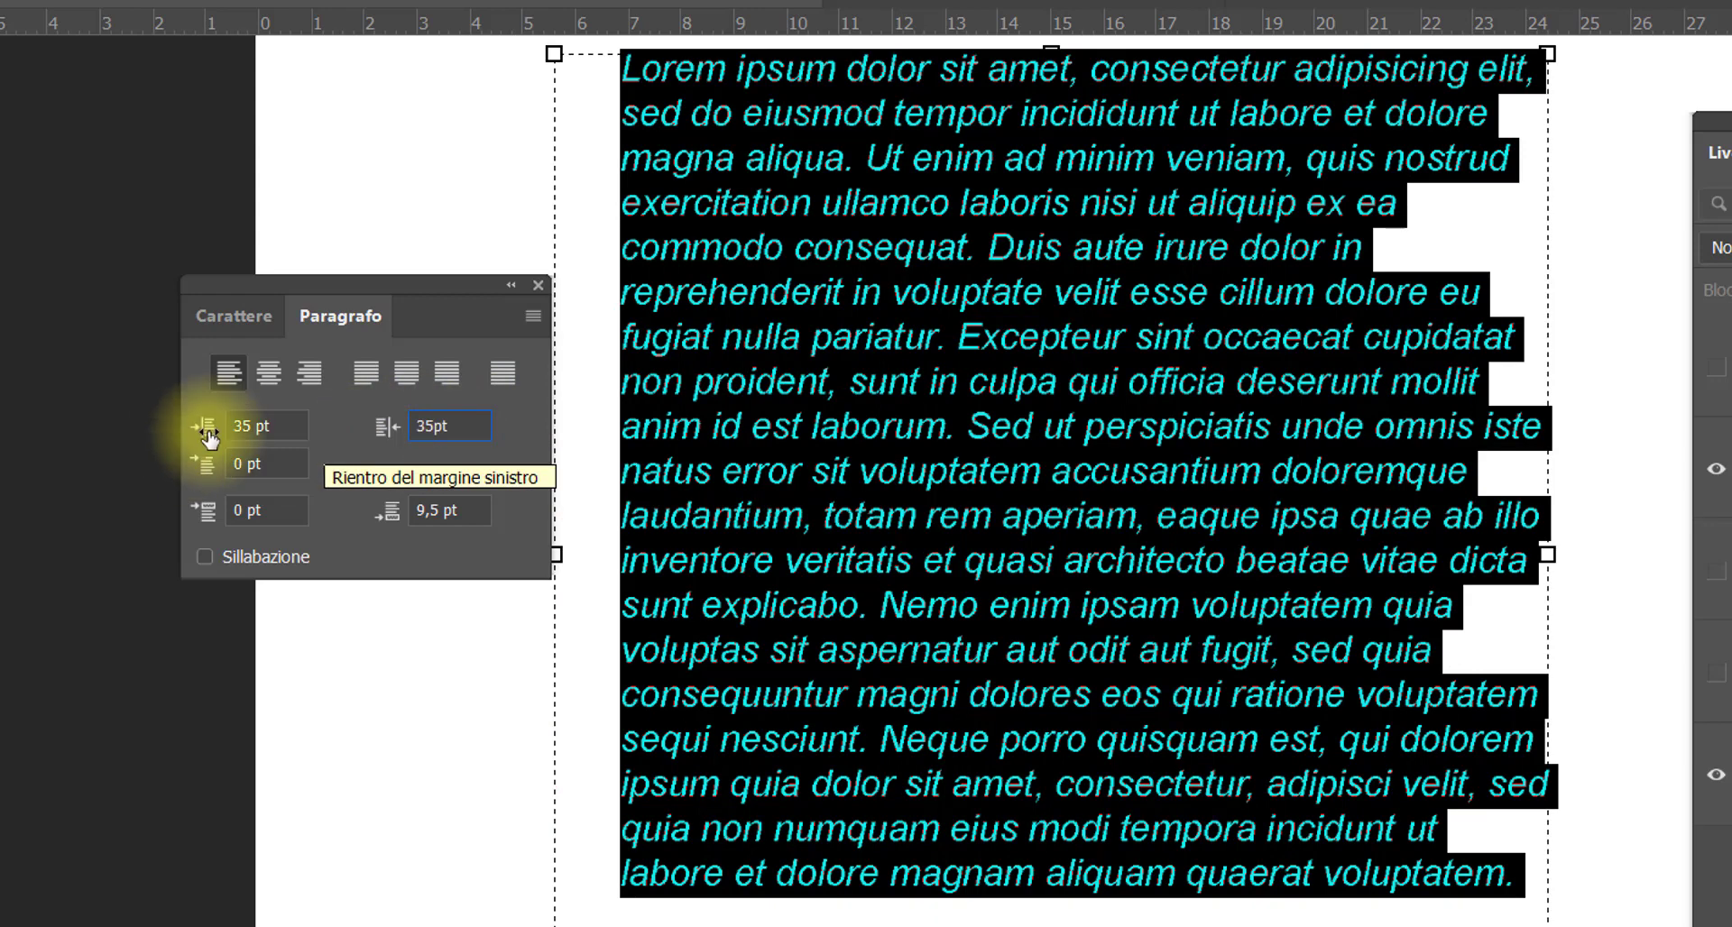
pyautogui.click(287, 423)
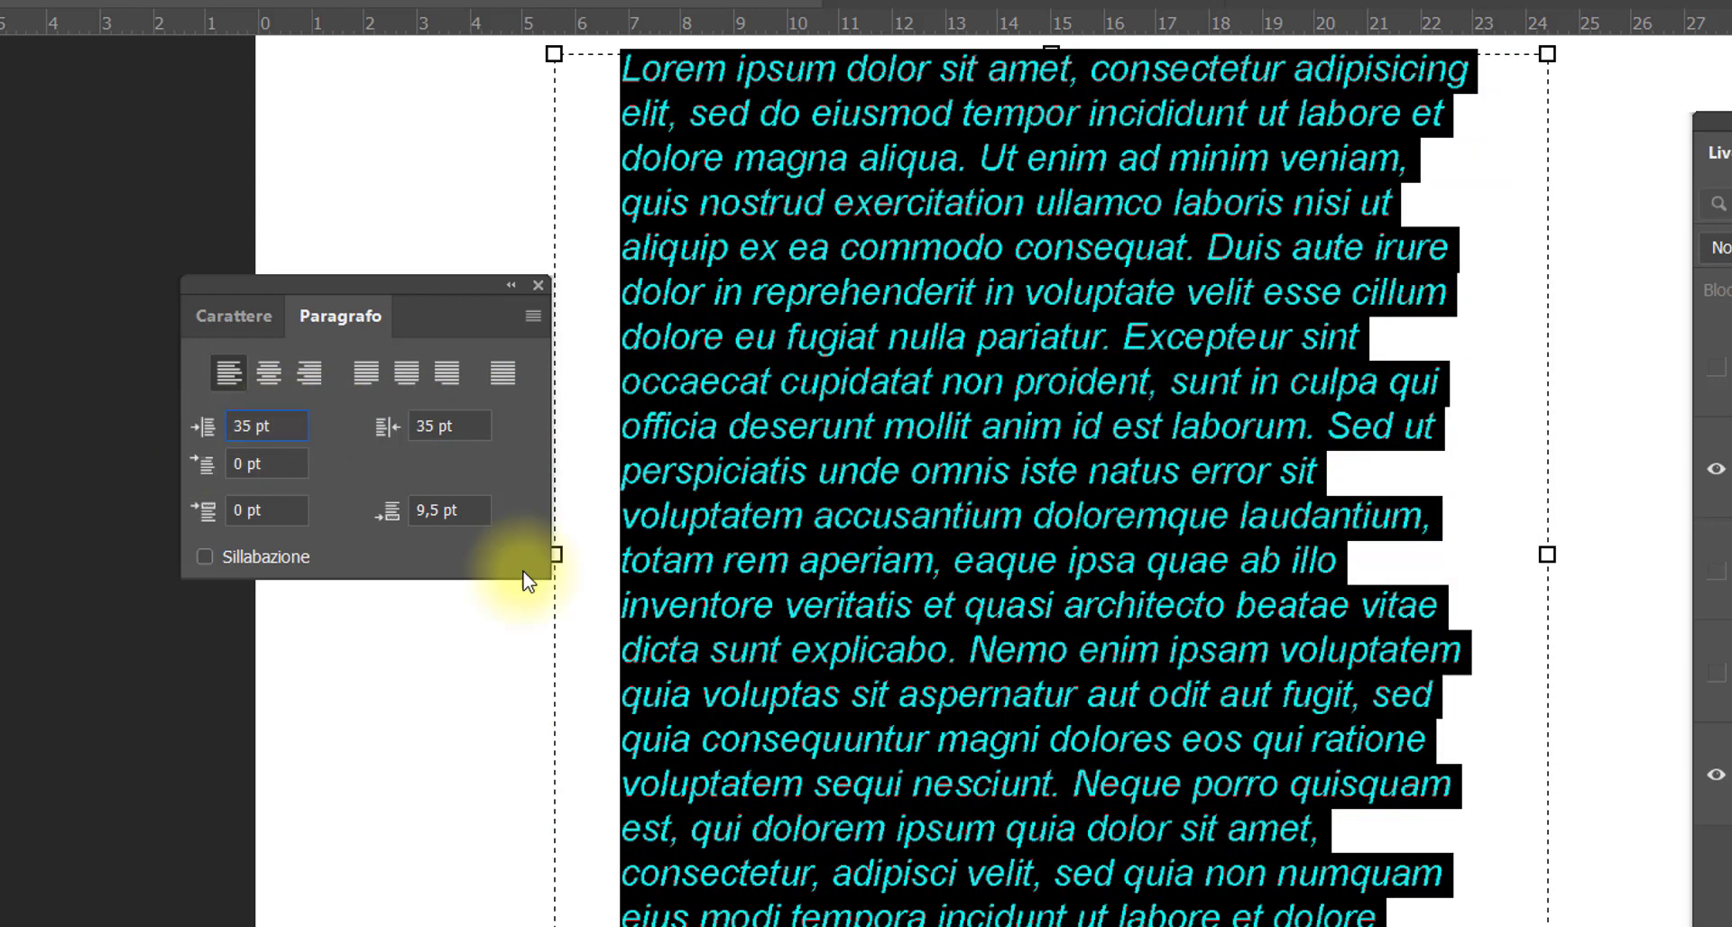
pyautogui.click(1127, 341)
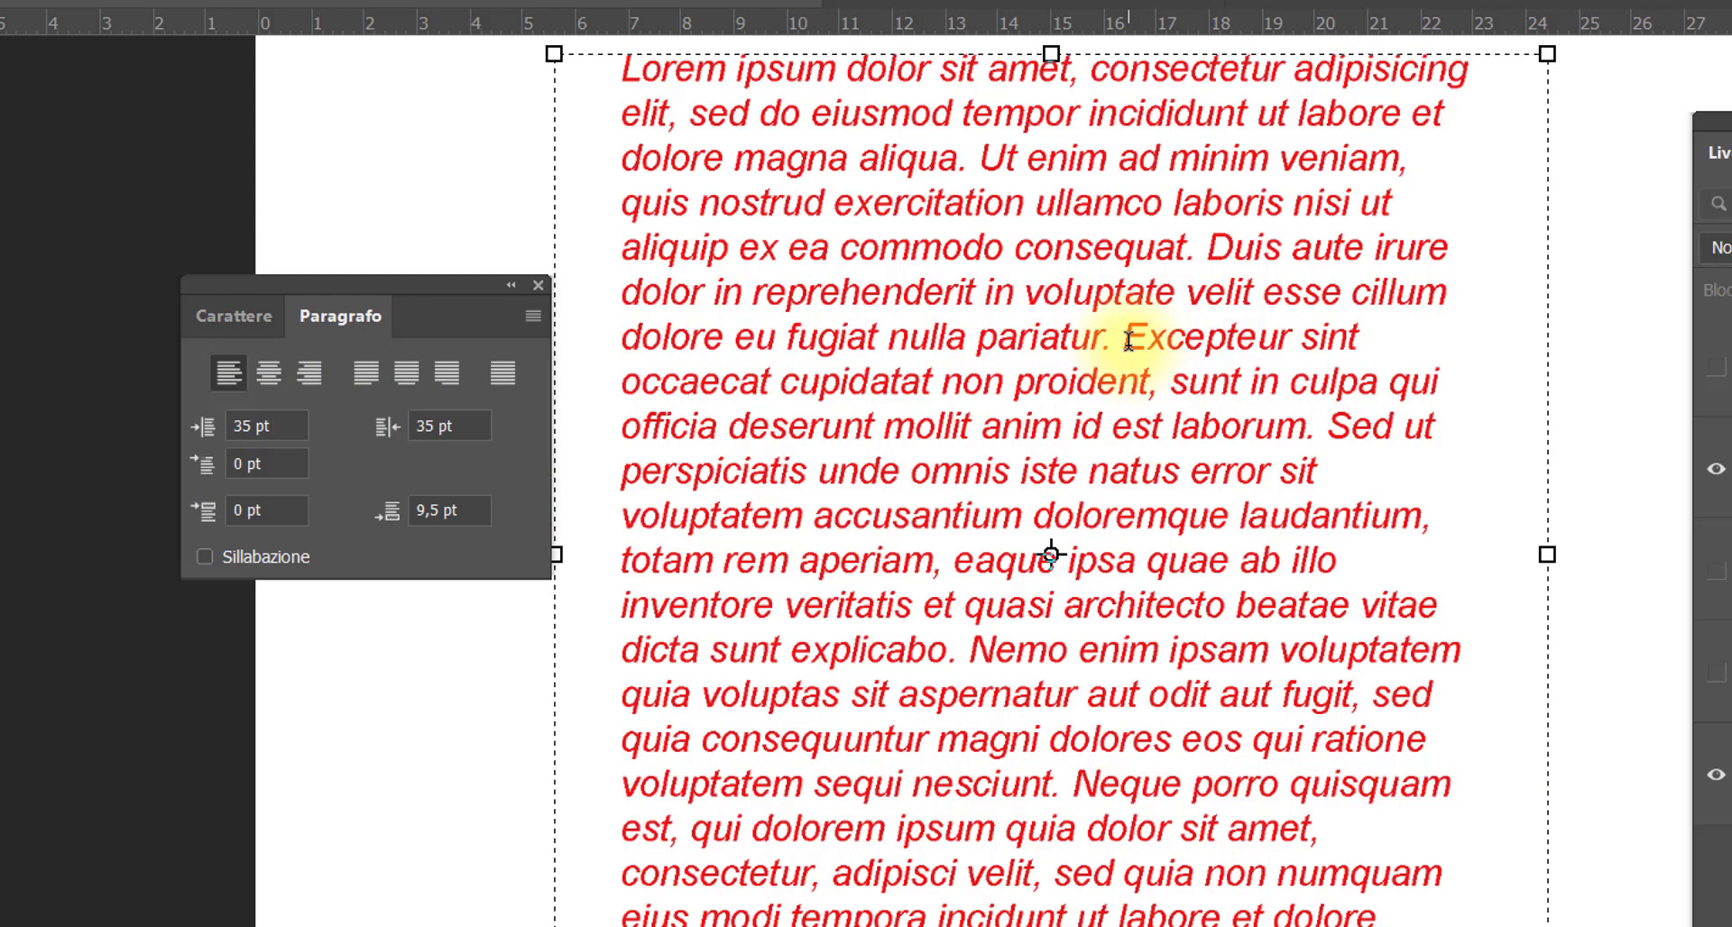
# Break new paragraphs at Excepteur and Nemo, and give Excepteur a 43 pt first-line indent
pyautogui.press('Return')
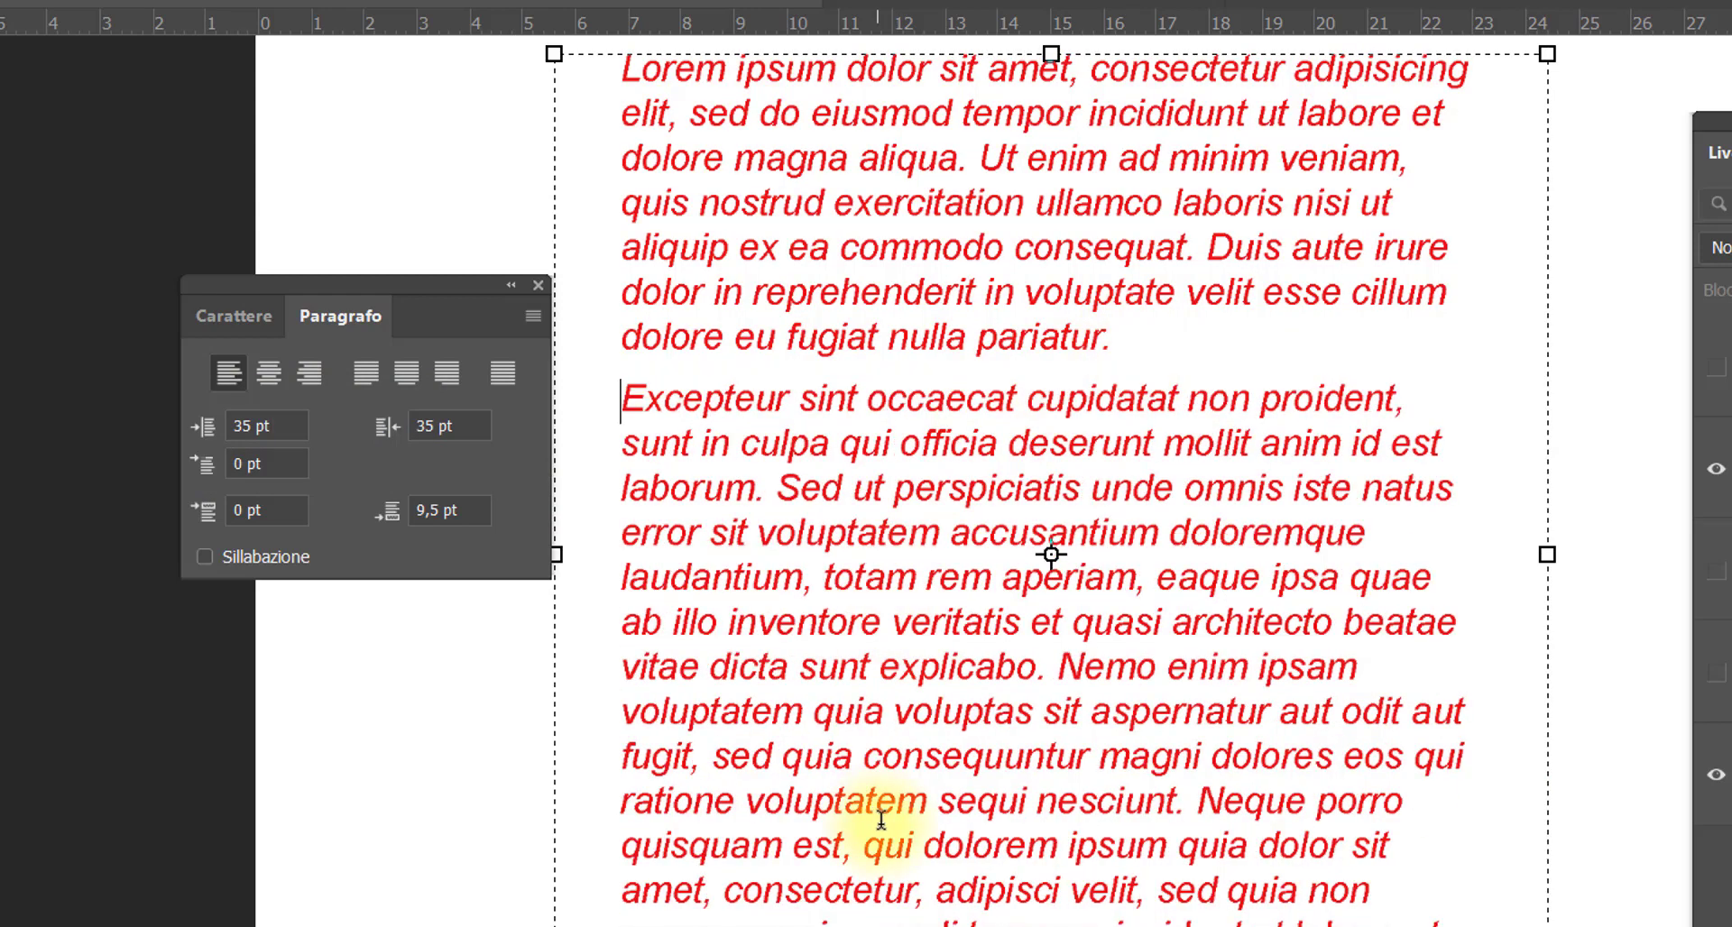
pyautogui.click(1063, 671)
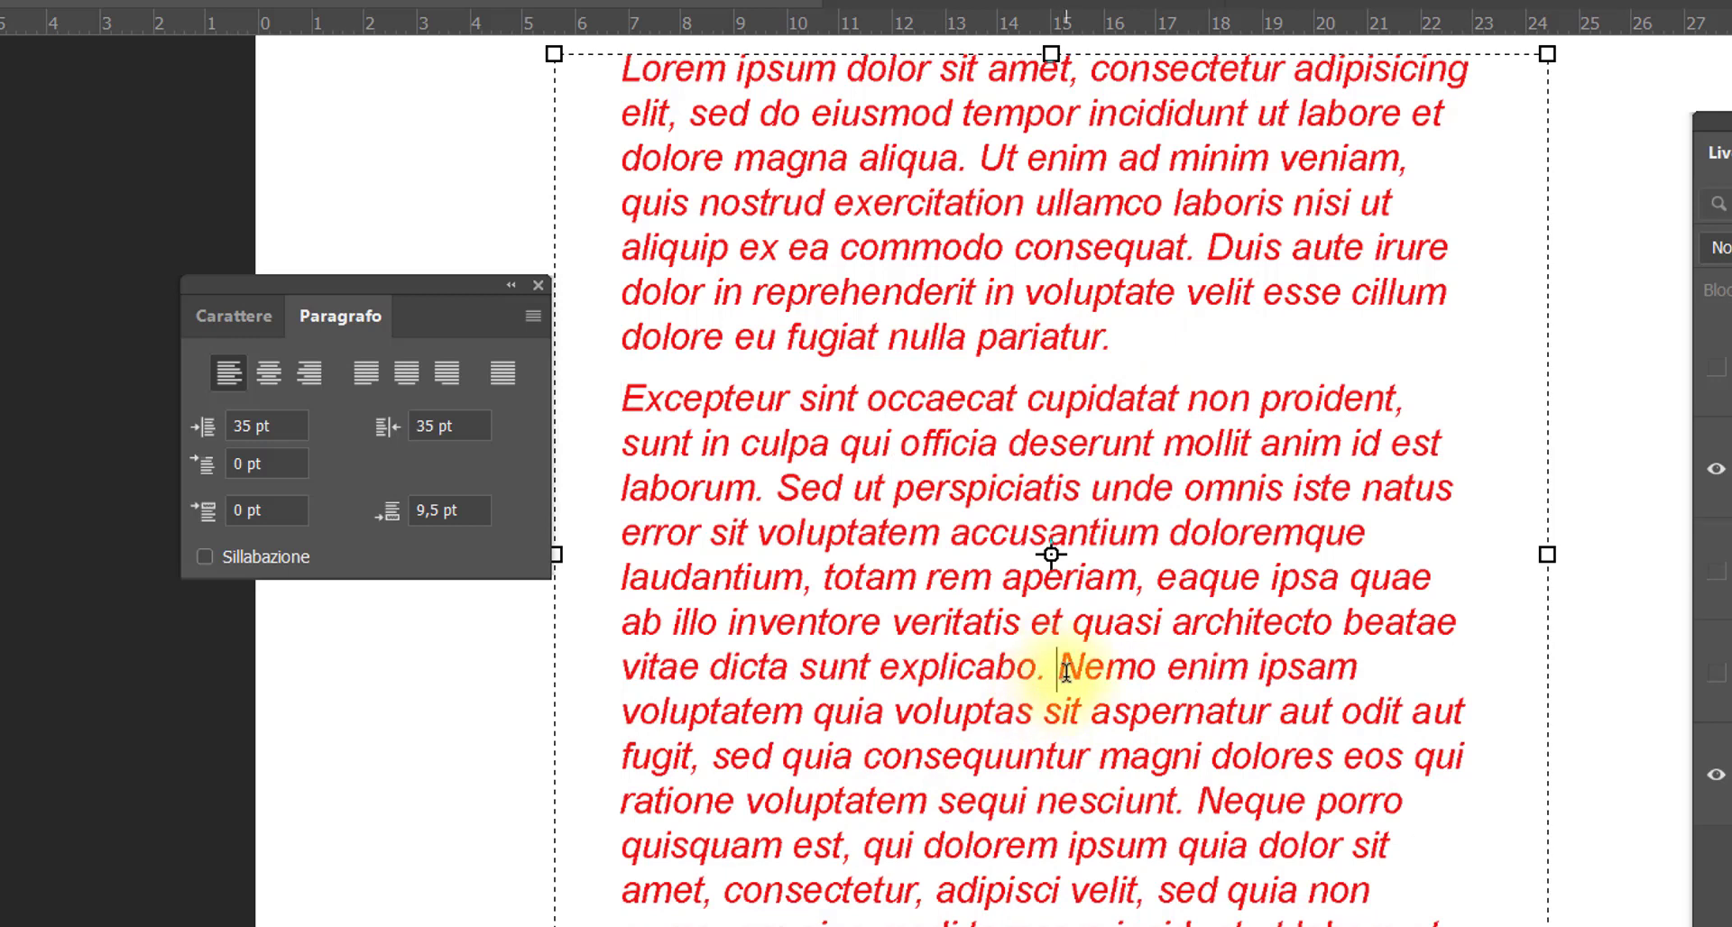
pyautogui.press('Return')
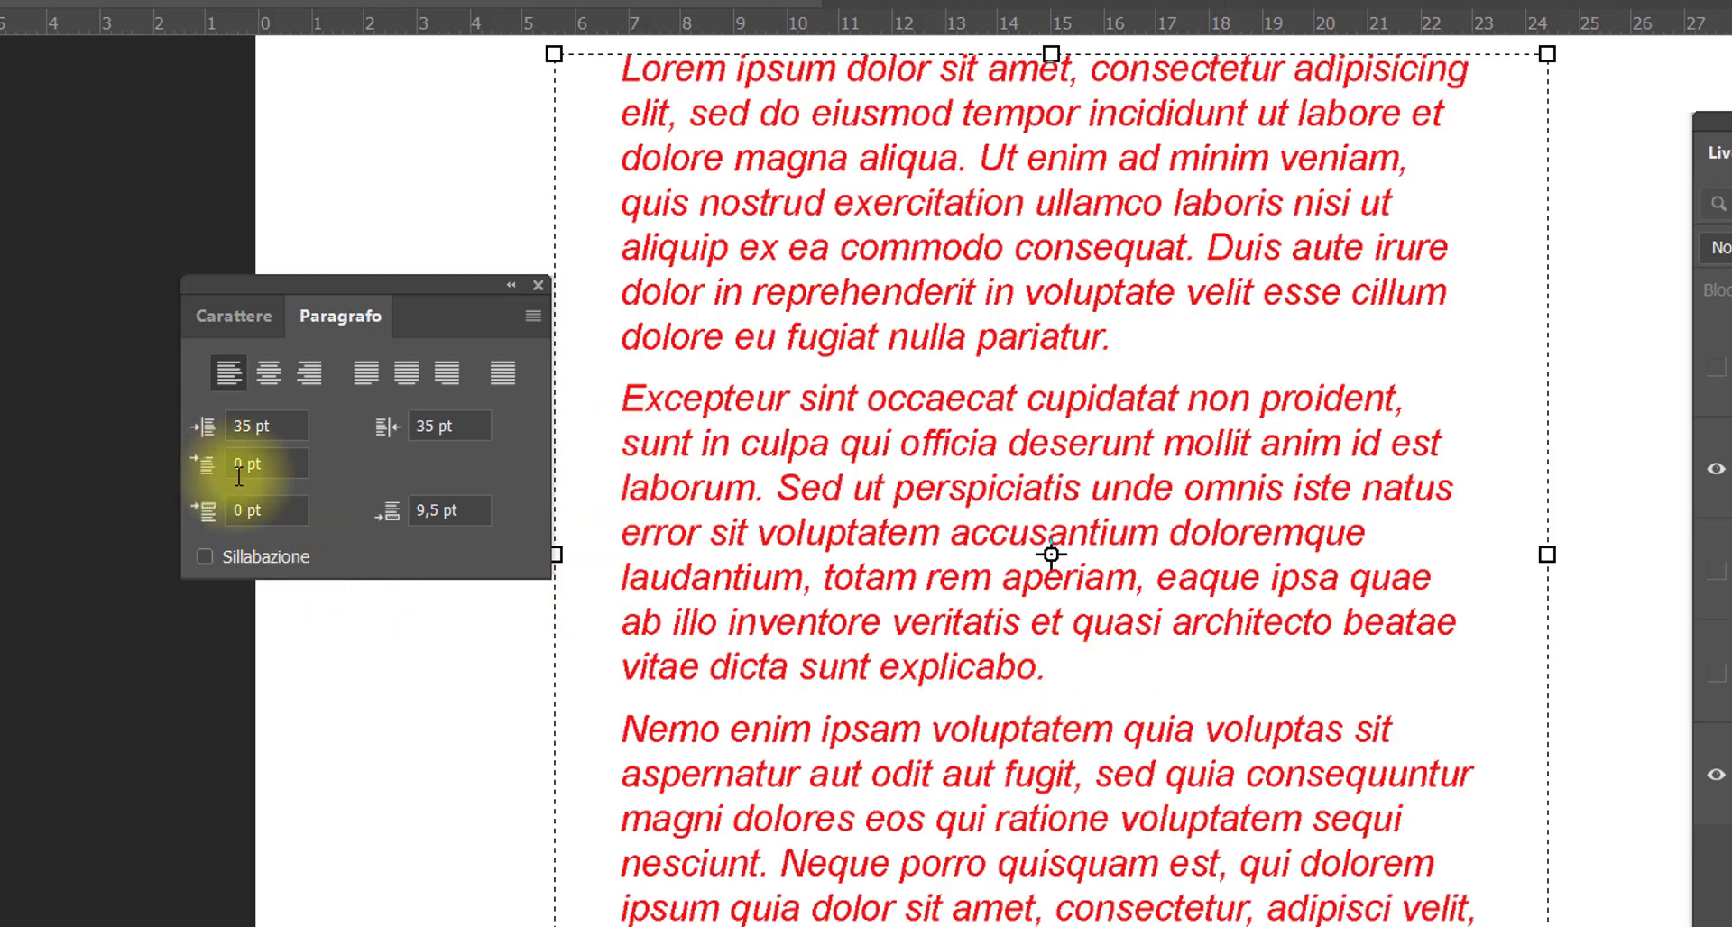
pyautogui.moveTo(620, 398); pyautogui.dragTo(1471, 401)
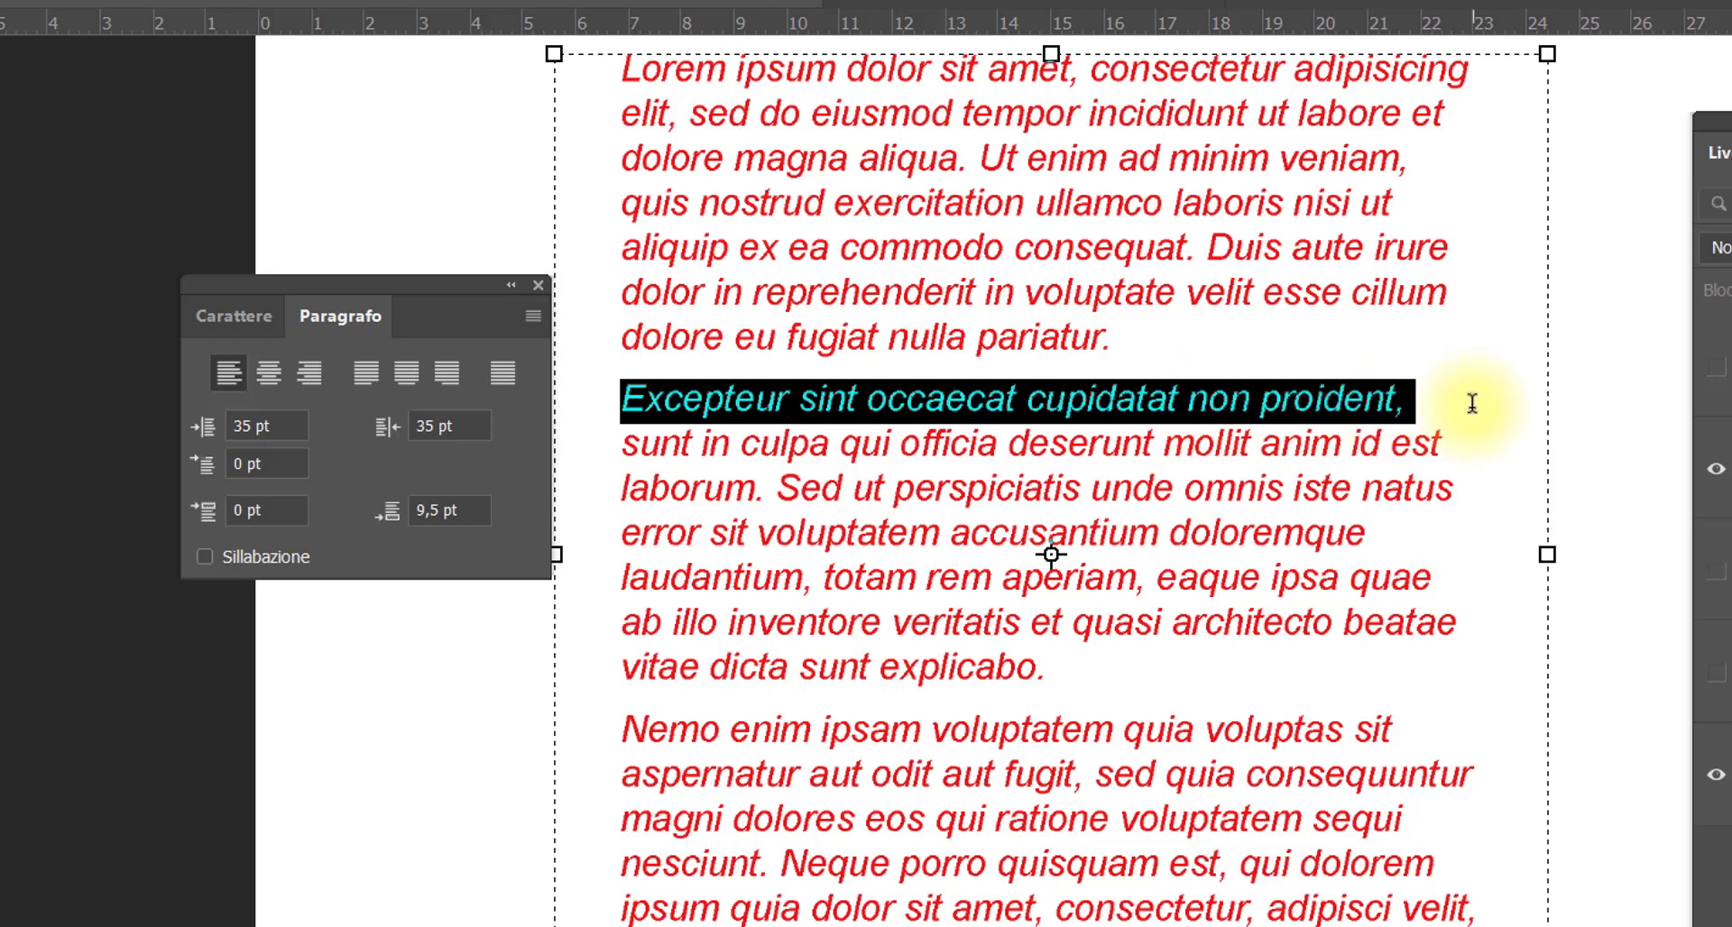
pyautogui.moveTo(205, 482); pyautogui.dragTo(335, 485)
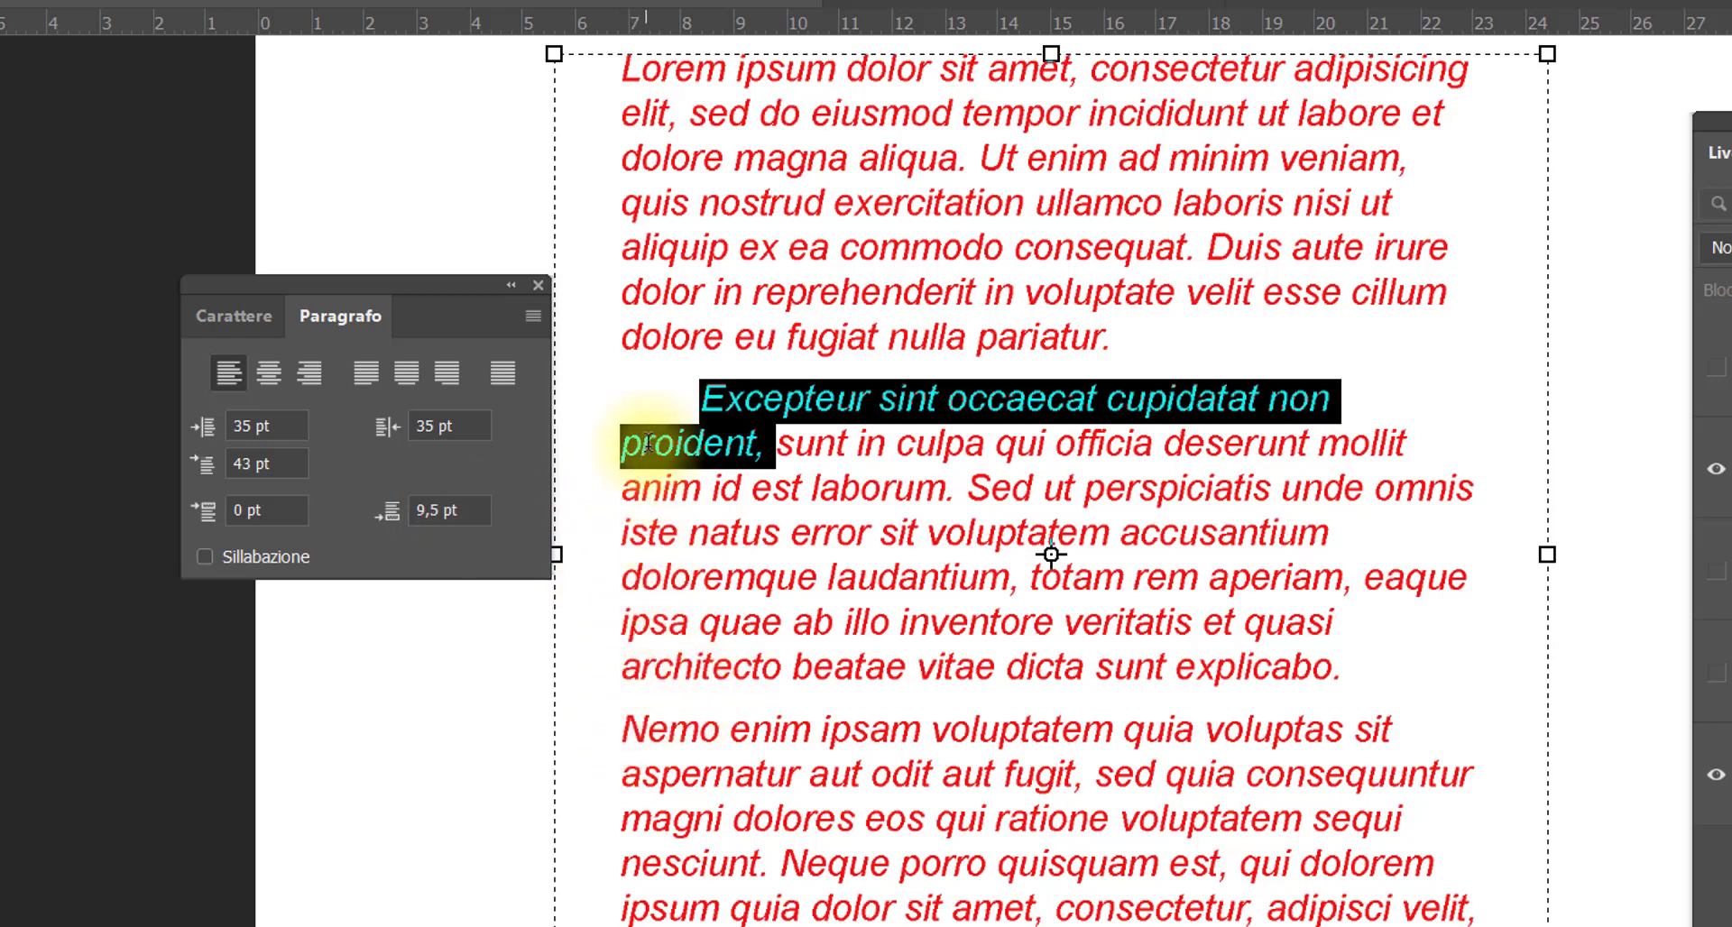
# Set Space Before to 21 pt and Space After to 49 pt on the Excepteur paragraph
pyautogui.click(693, 397)
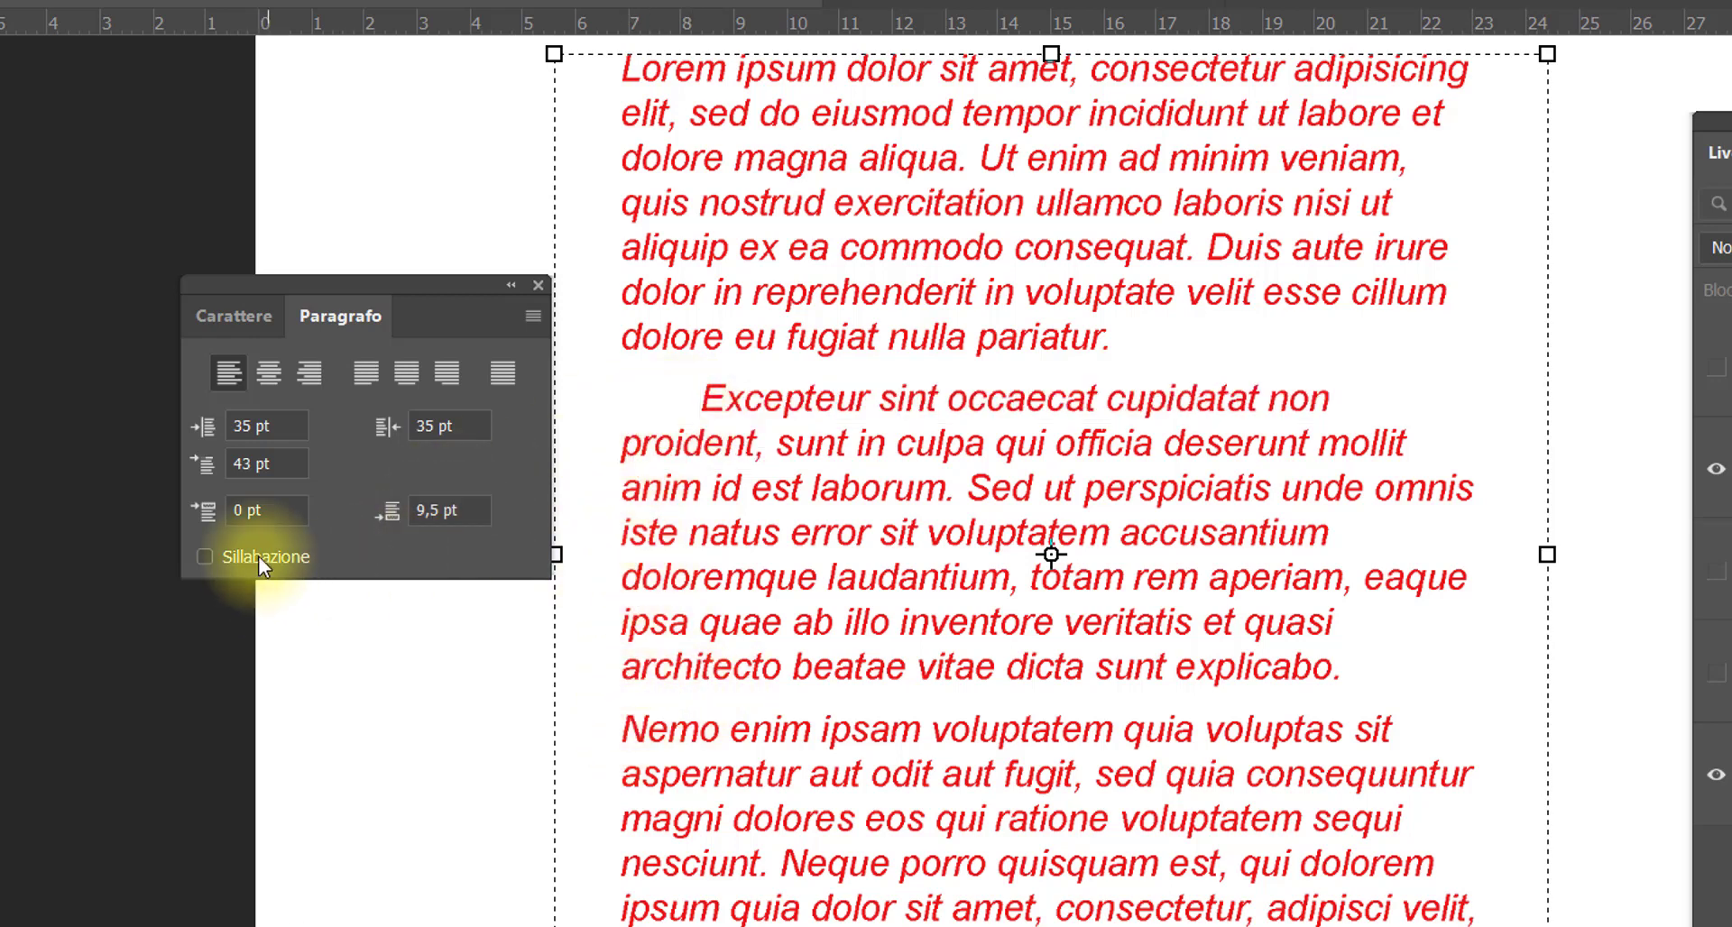
pyautogui.moveTo(206, 523); pyautogui.dragTo(270, 518)
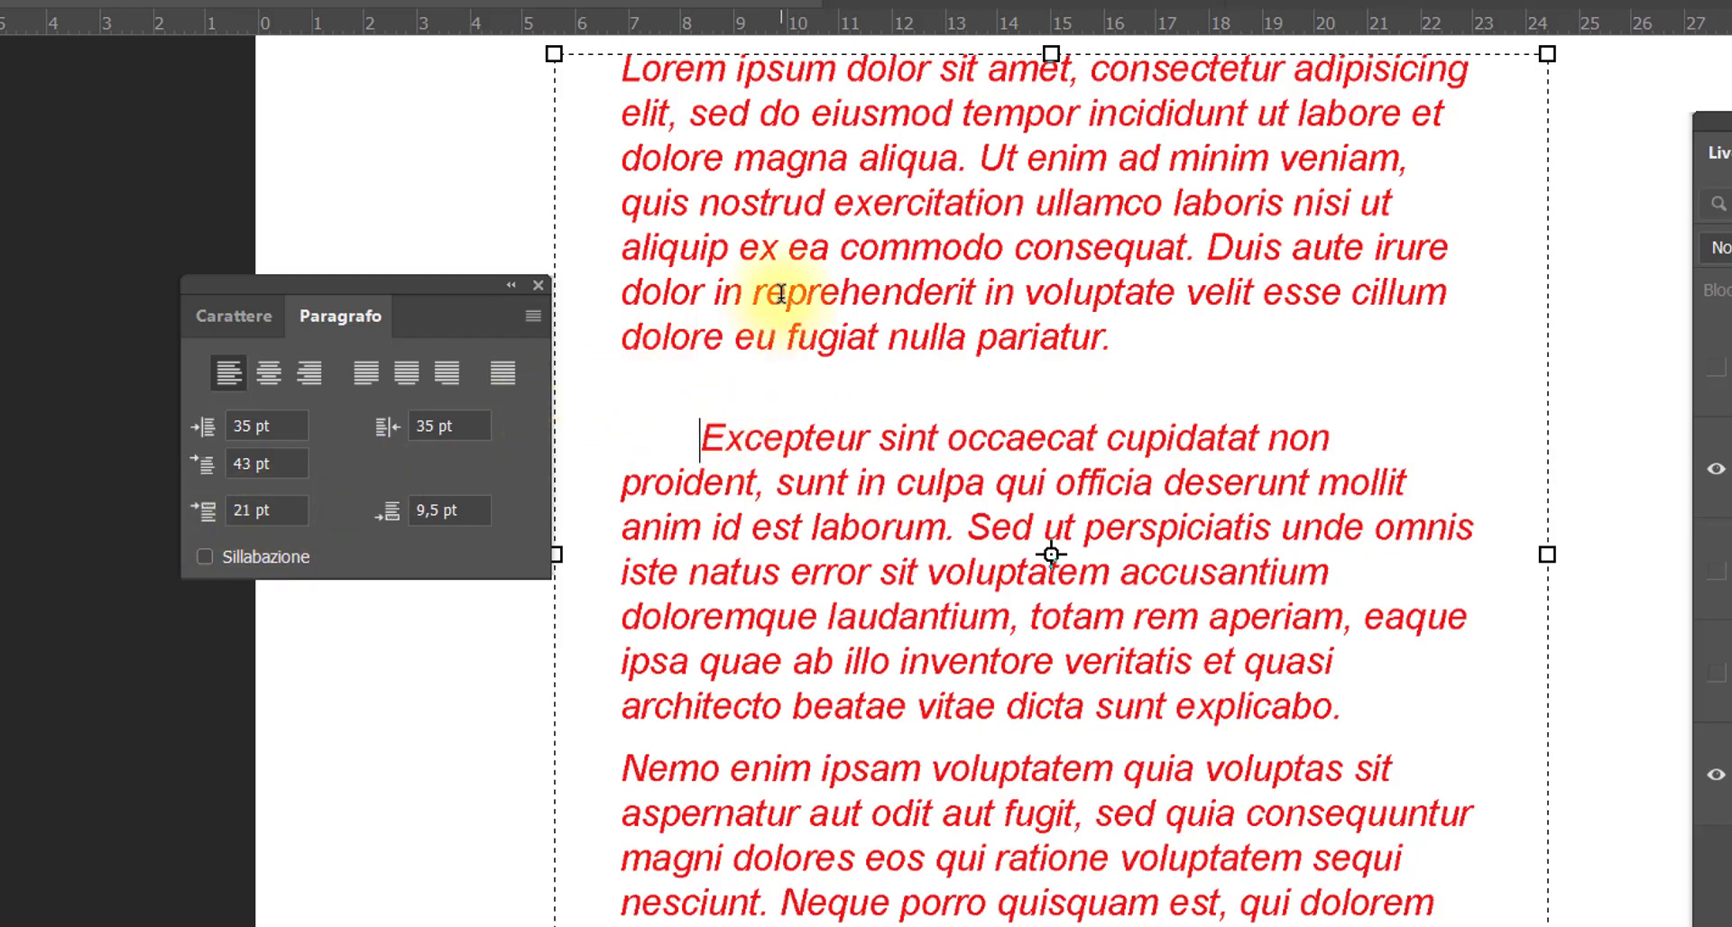
pyautogui.click(1337, 707)
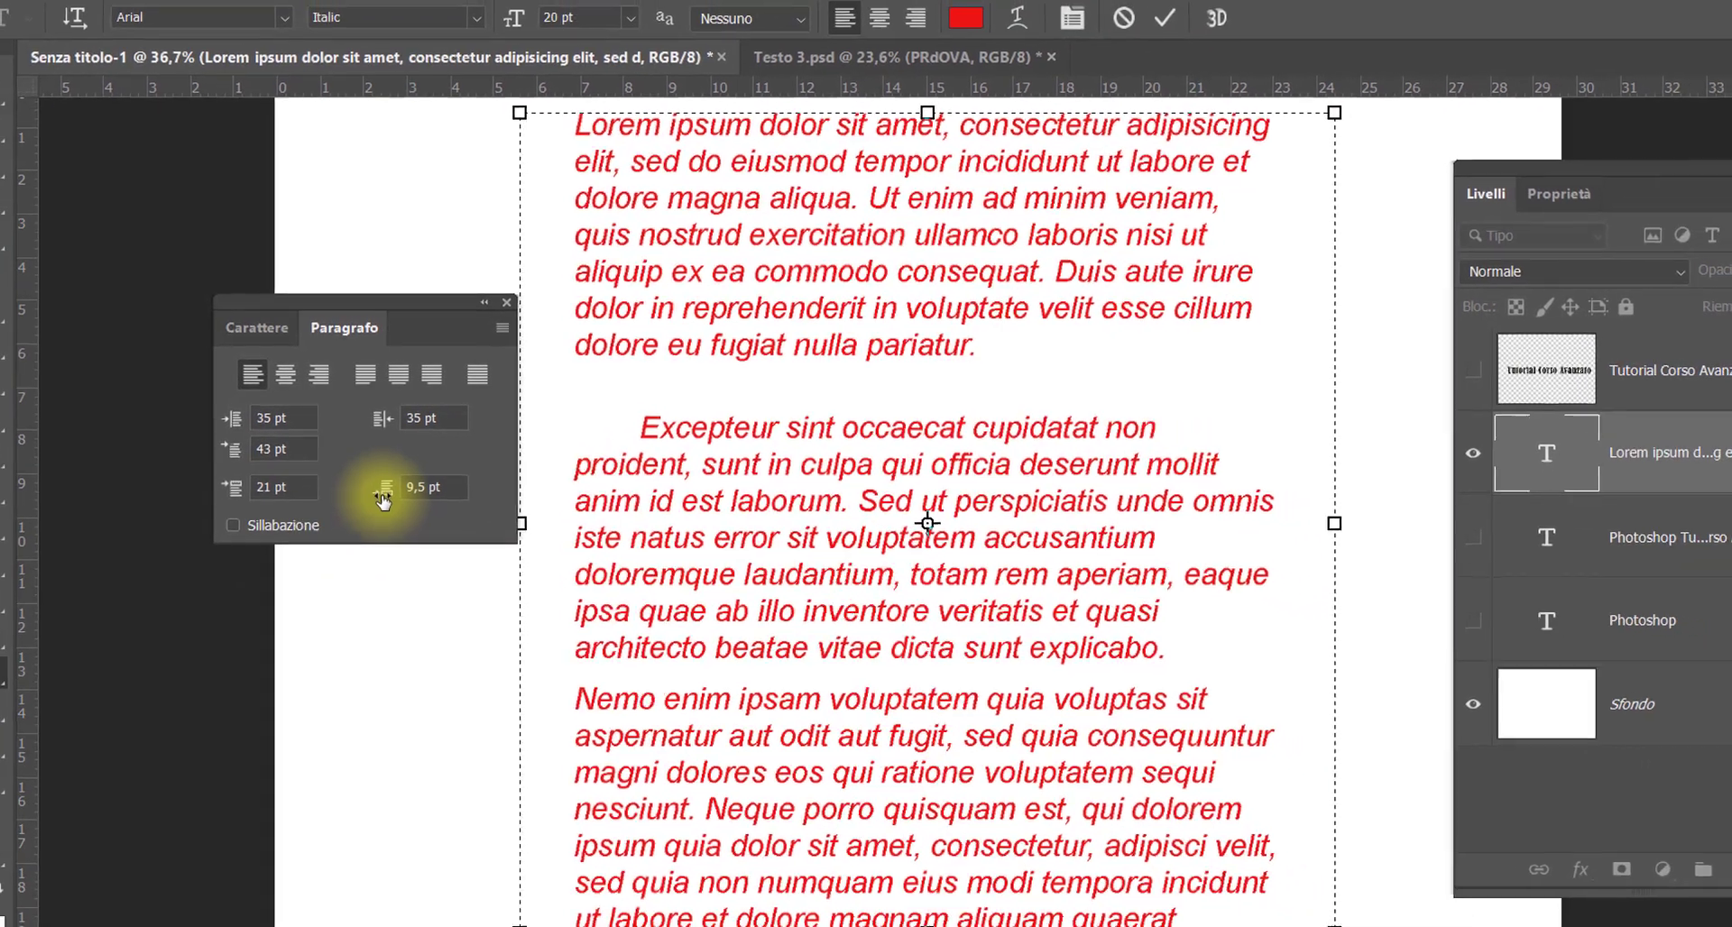
pyautogui.moveTo(386, 506); pyautogui.dragTo(499, 521)
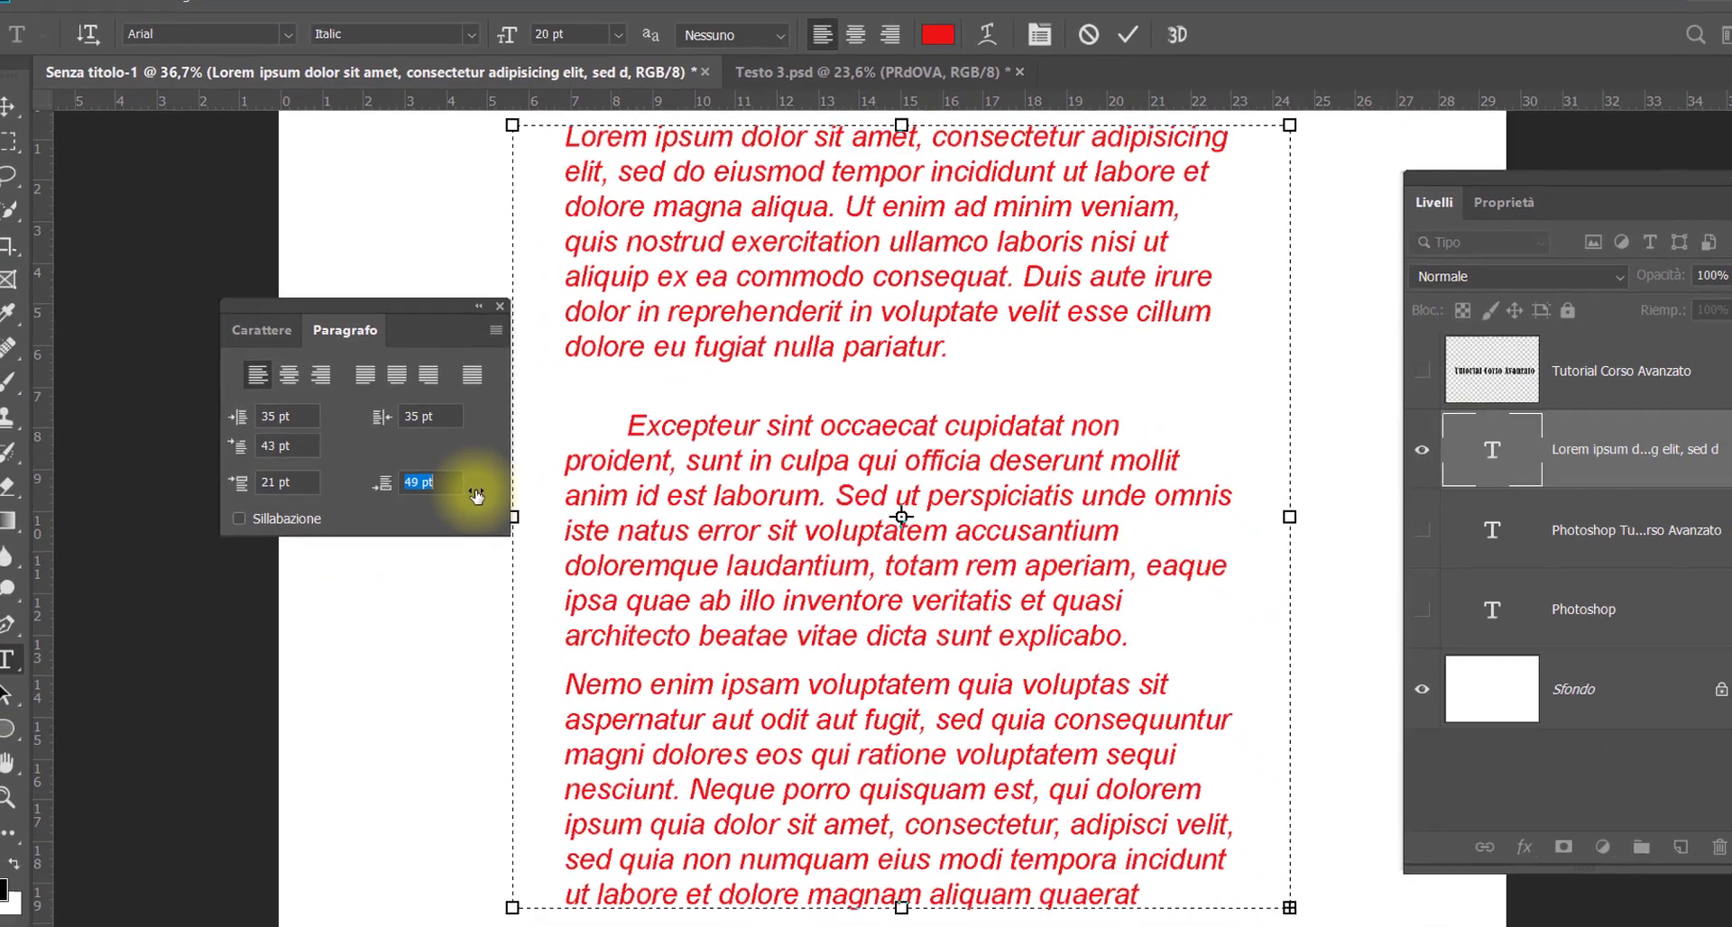